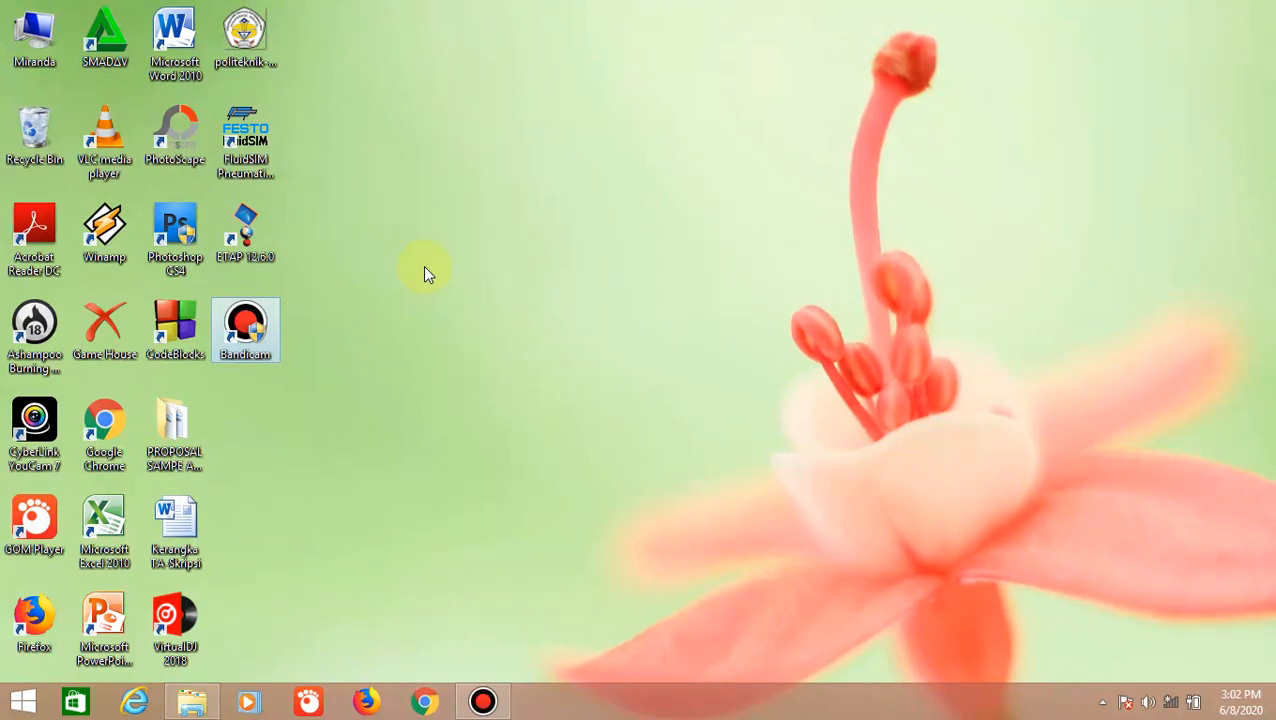
Launch ETAP 12.6.0 and create a new project named with the author's name, using English units and the MS Access driver
click(352, 256)
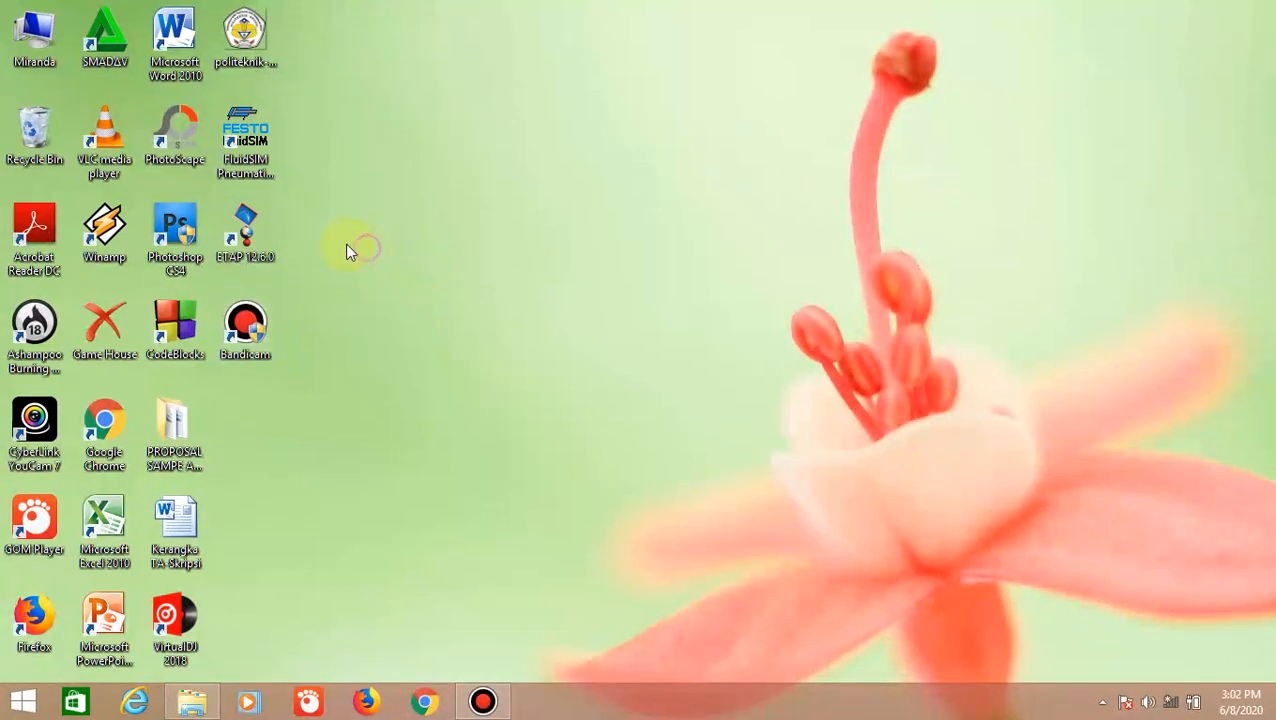
click(252, 240)
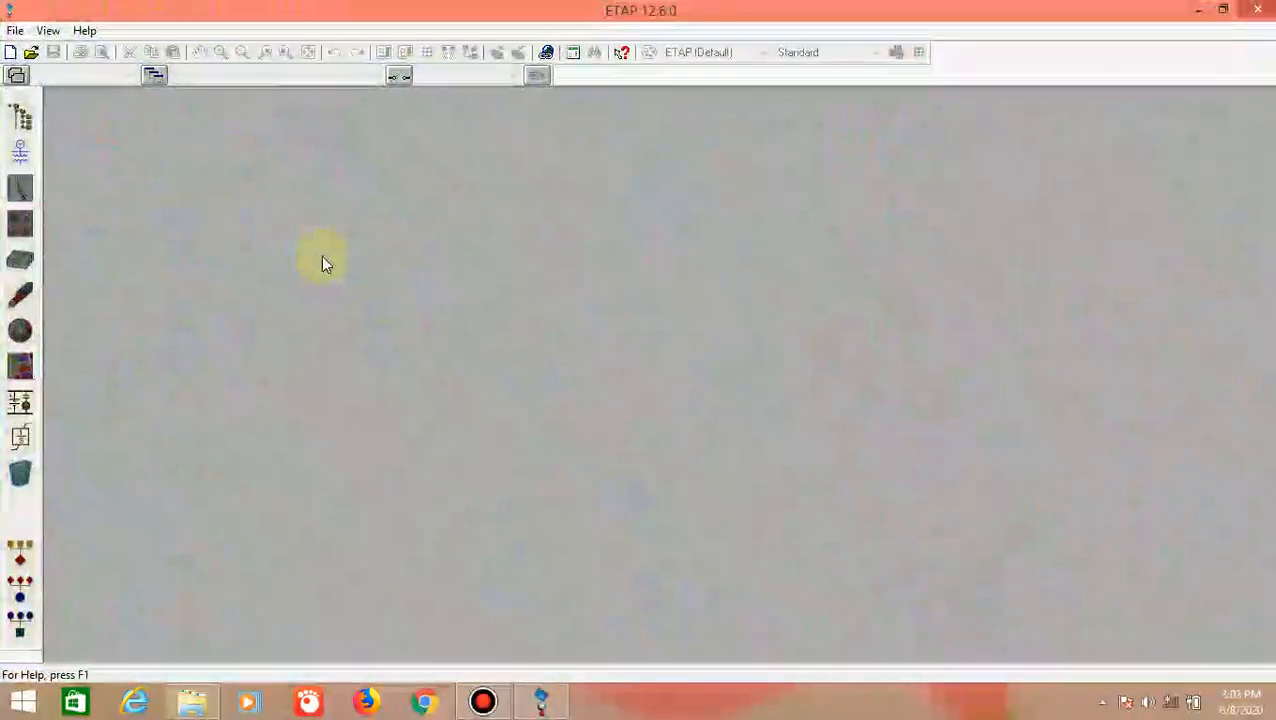
click(9, 52)
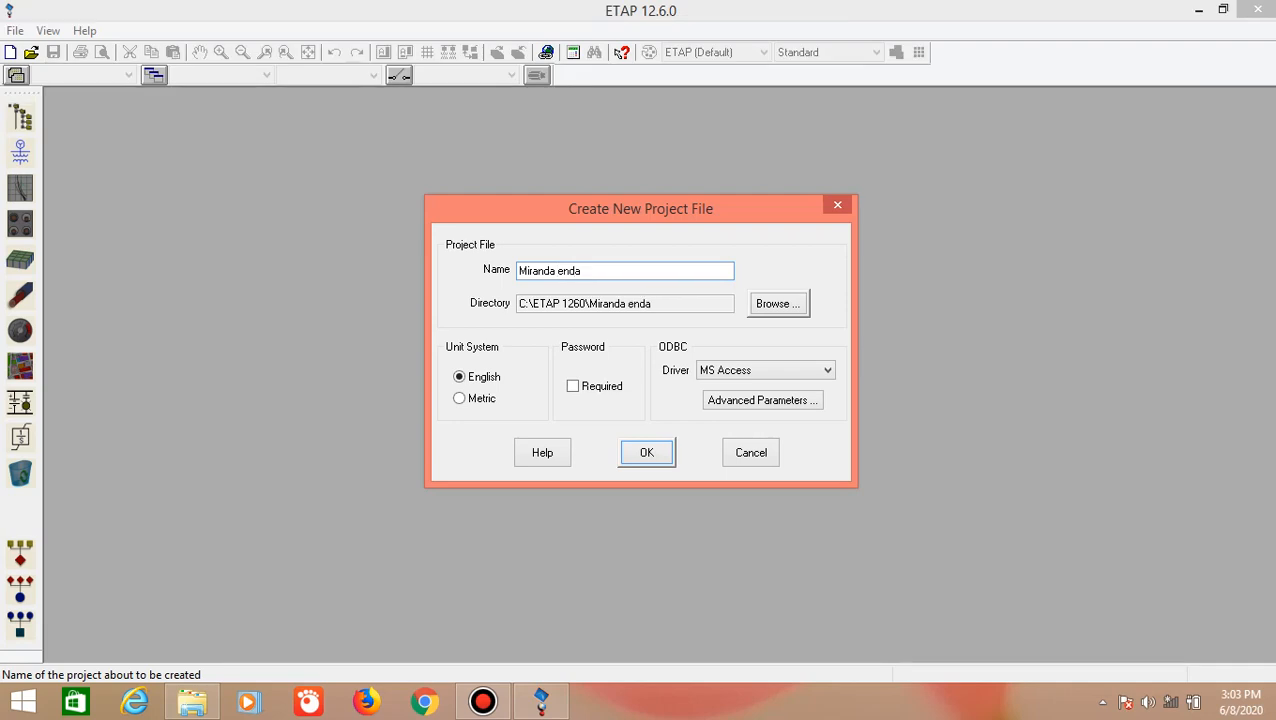
click(667, 456)
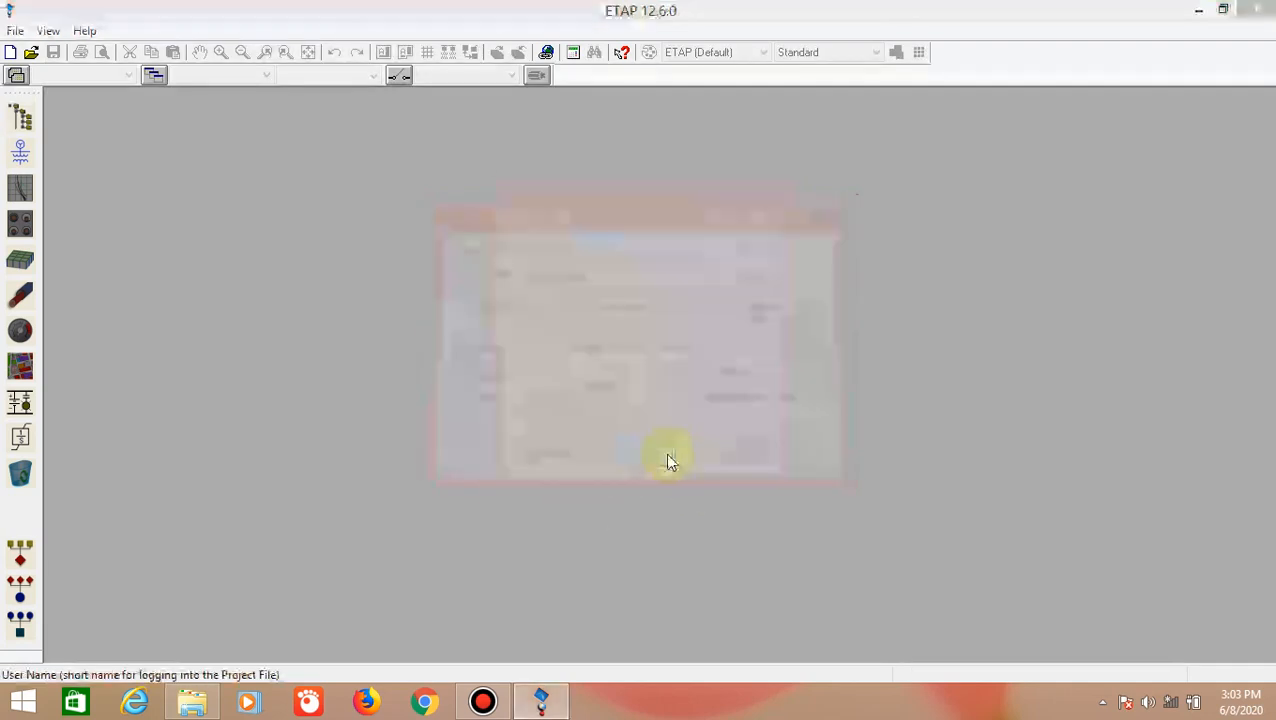
click(758, 236)
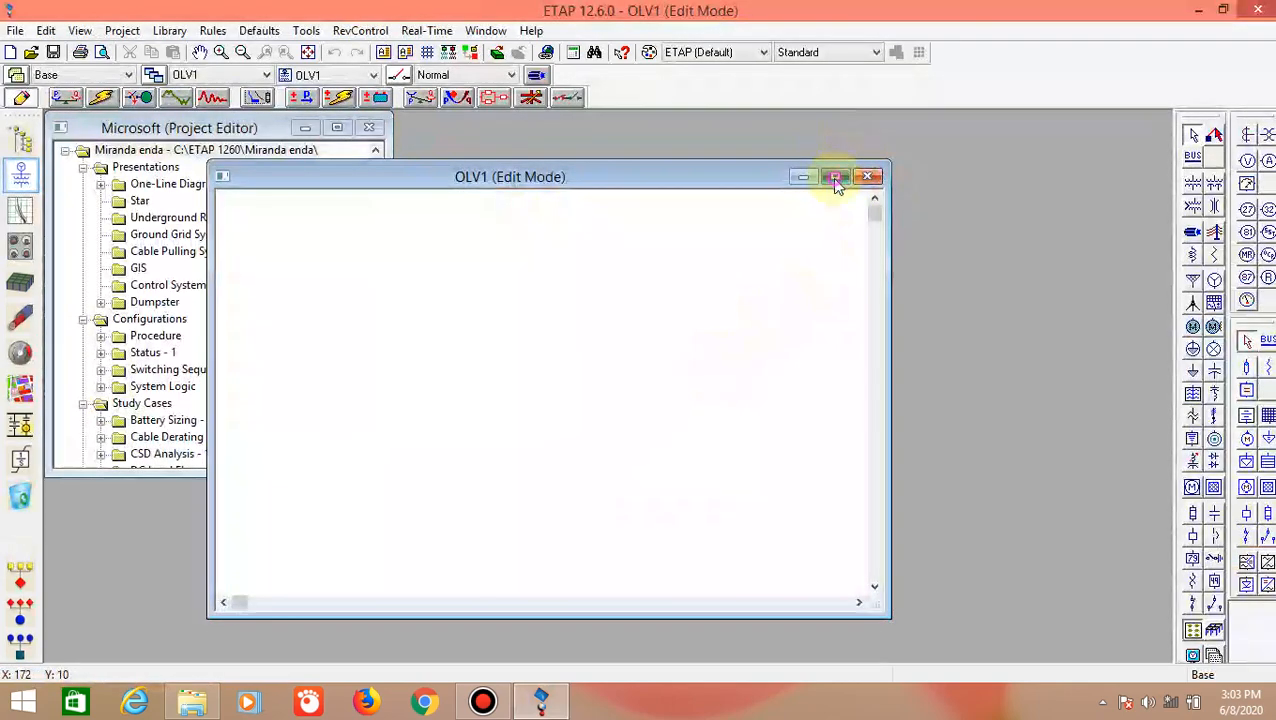
In the maximized OLV1 diagram, place a power grid, a bus below it and a two-winding transformer below the bus
click(842, 176)
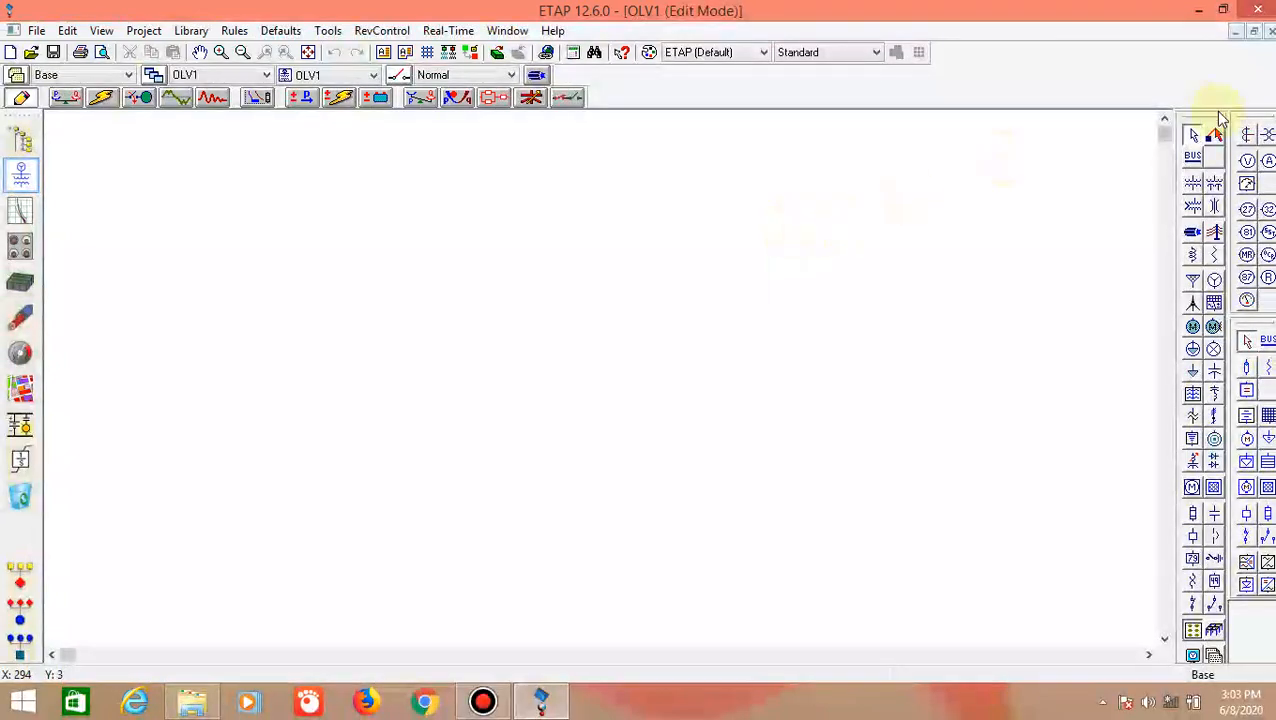
click(1193, 281)
click(555, 148)
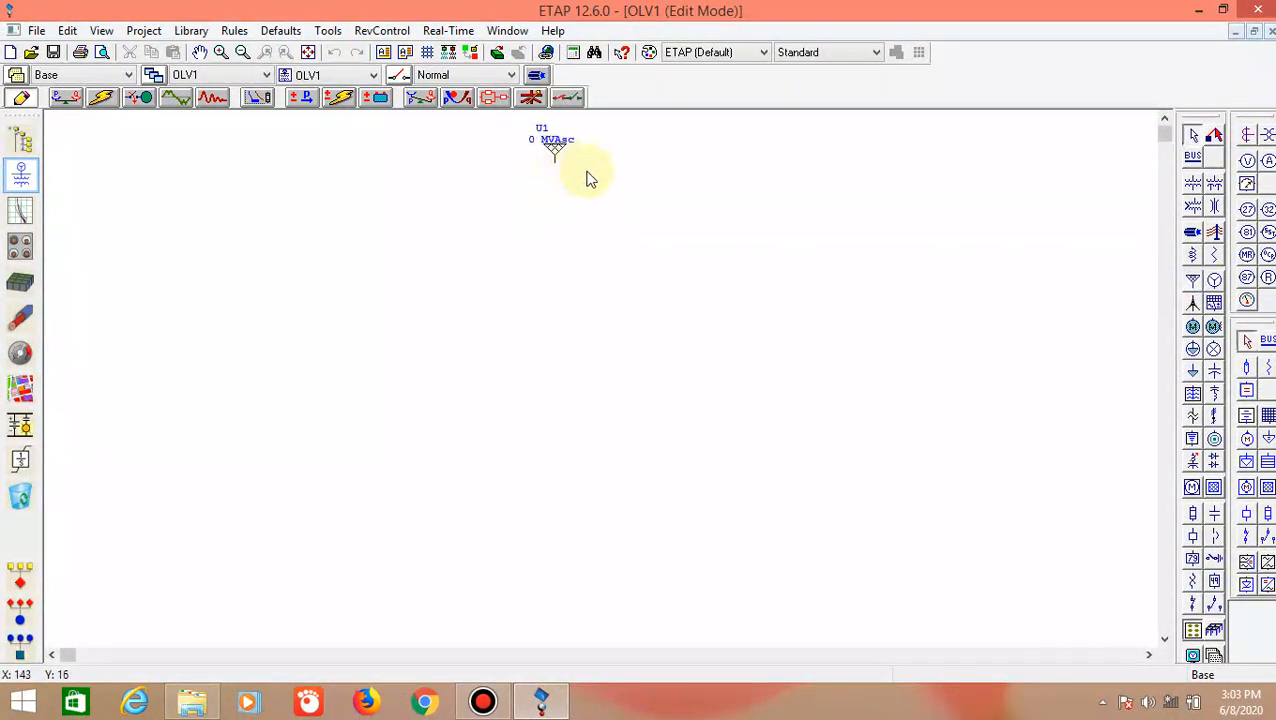
click(1192, 165)
click(558, 192)
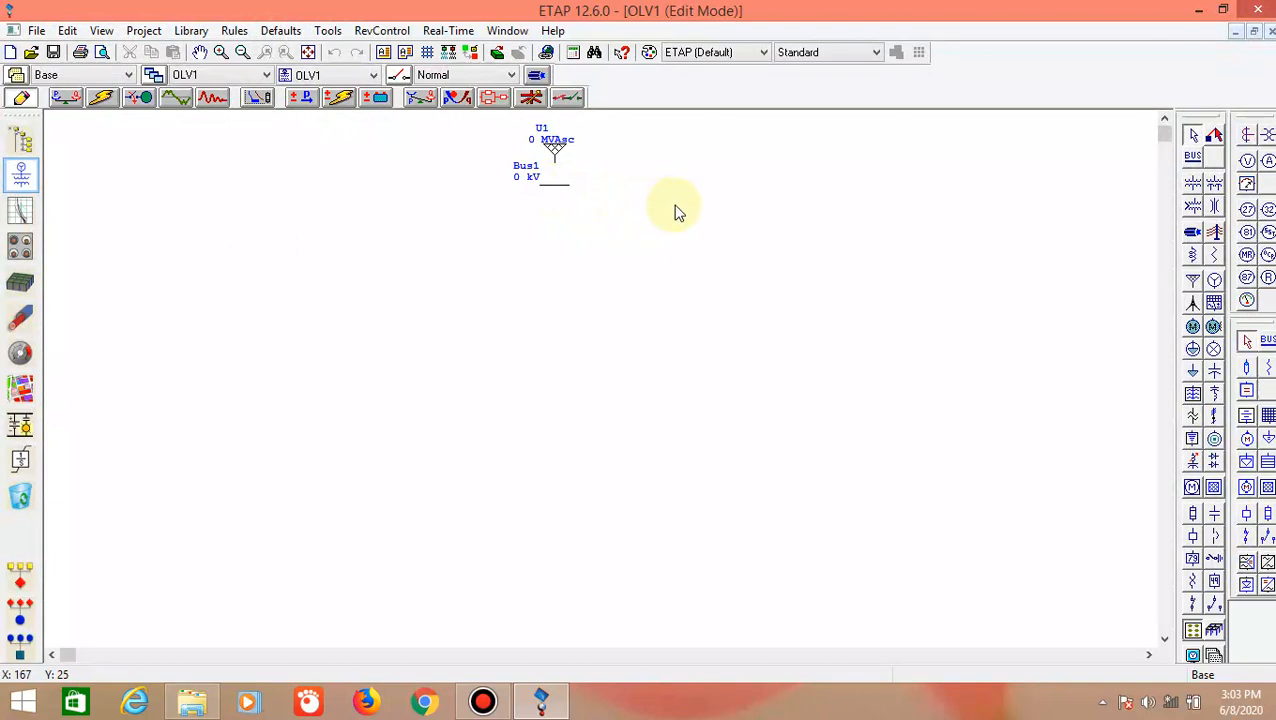
click(1192, 184)
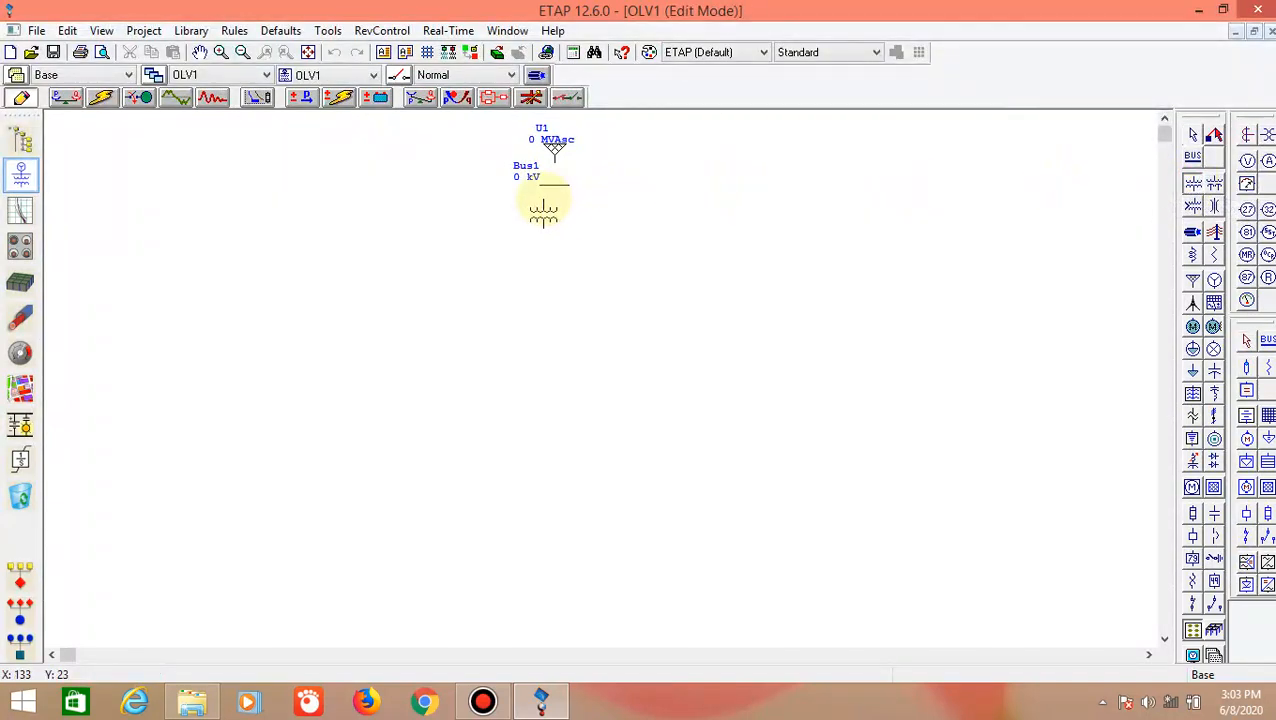
click(555, 212)
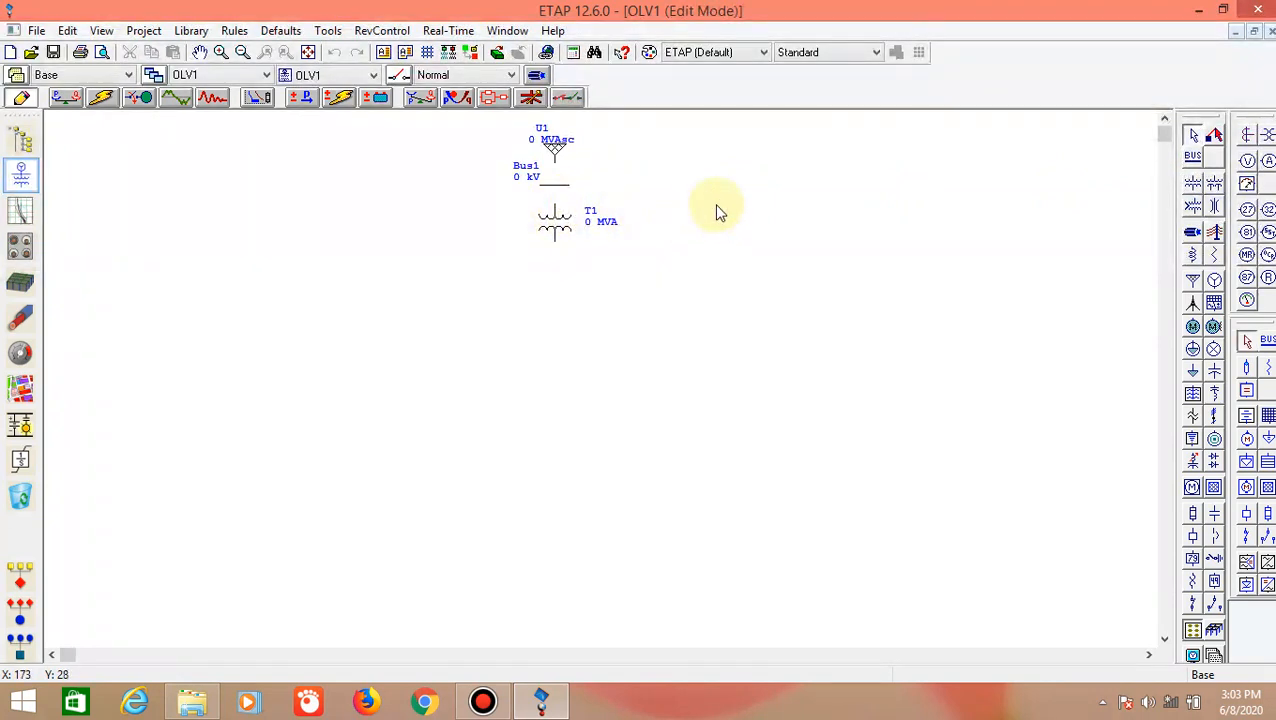
Below the transformer, place a circuit breaker, a current transformer with an R relay beside it, and a second bus
click(1194, 536)
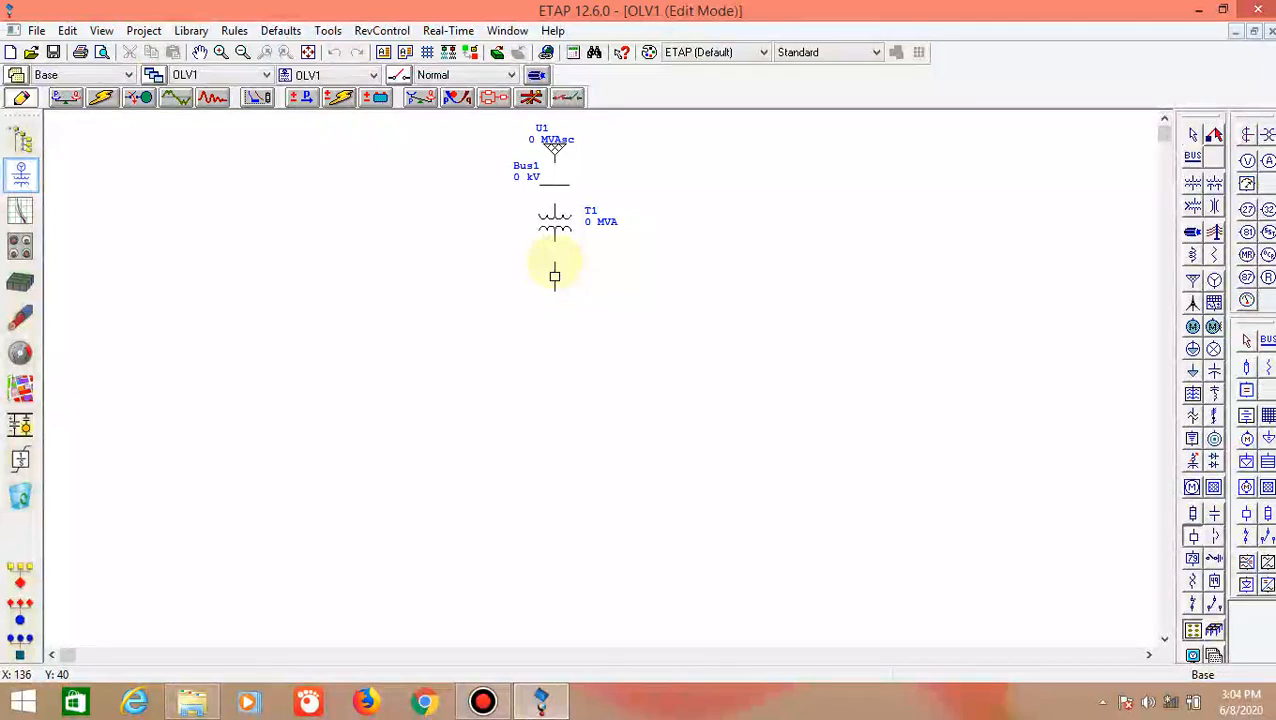
click(556, 272)
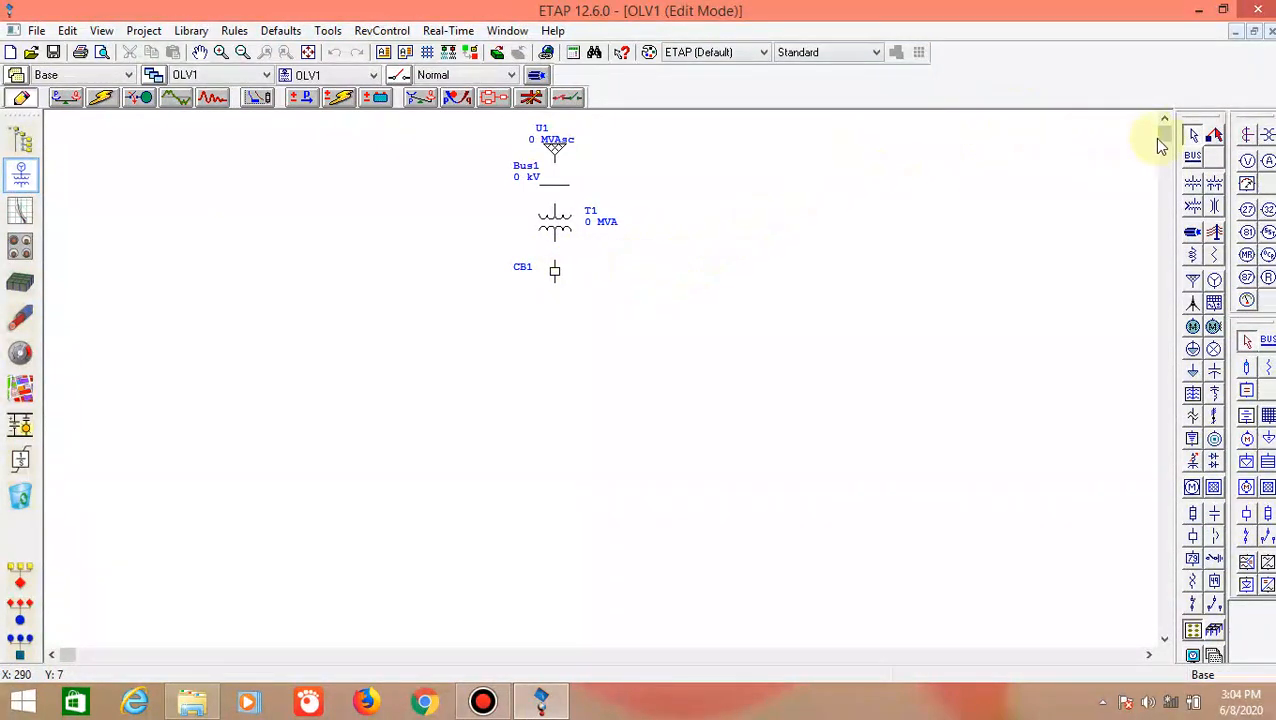
click(1246, 139)
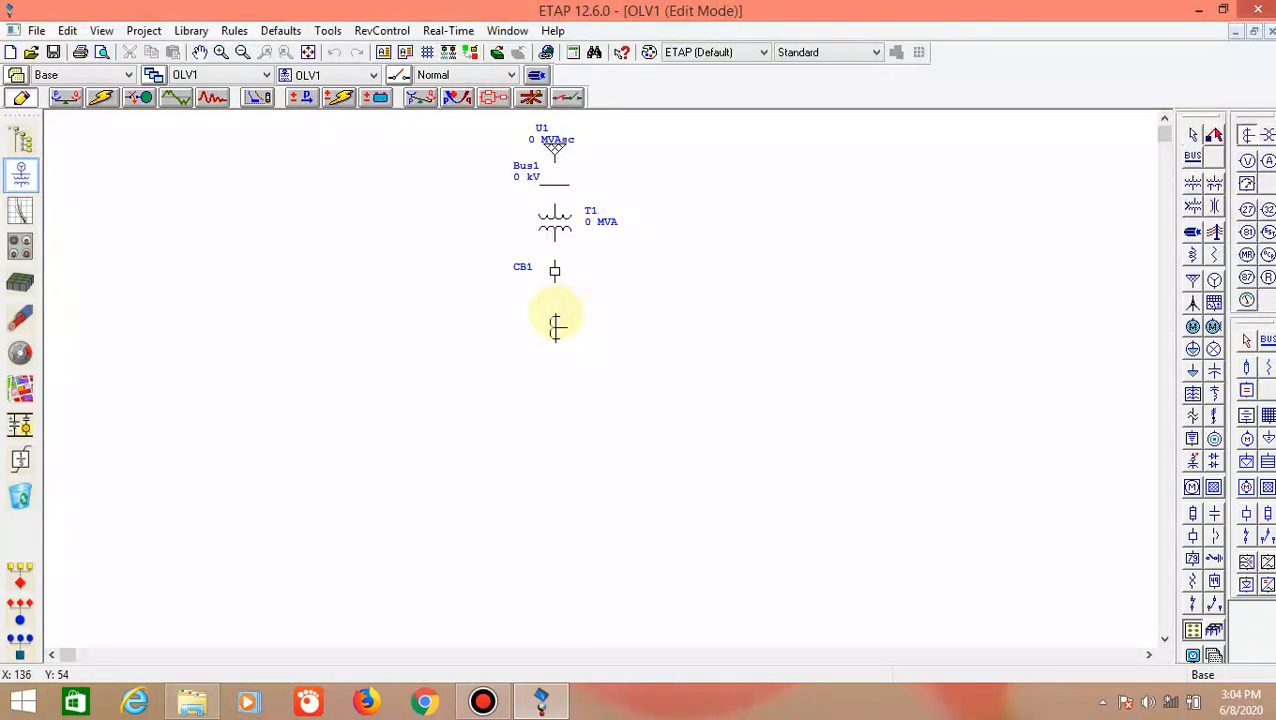
click(556, 319)
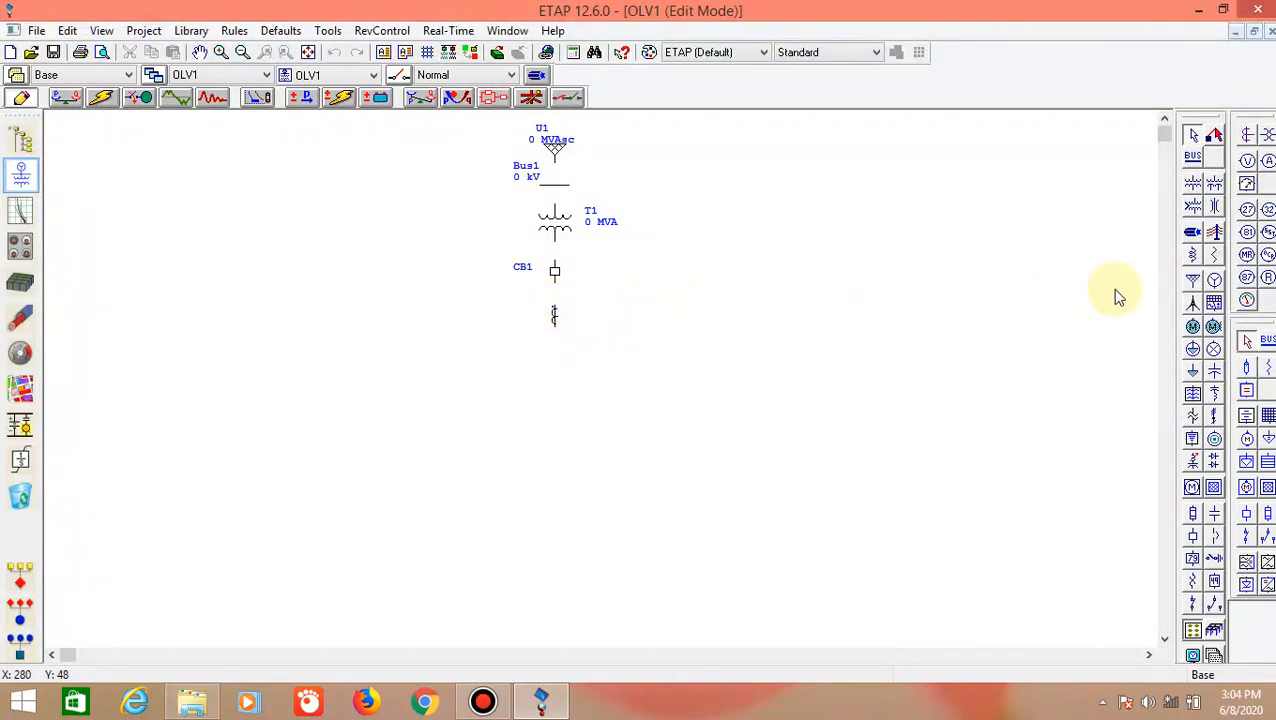
click(1267, 280)
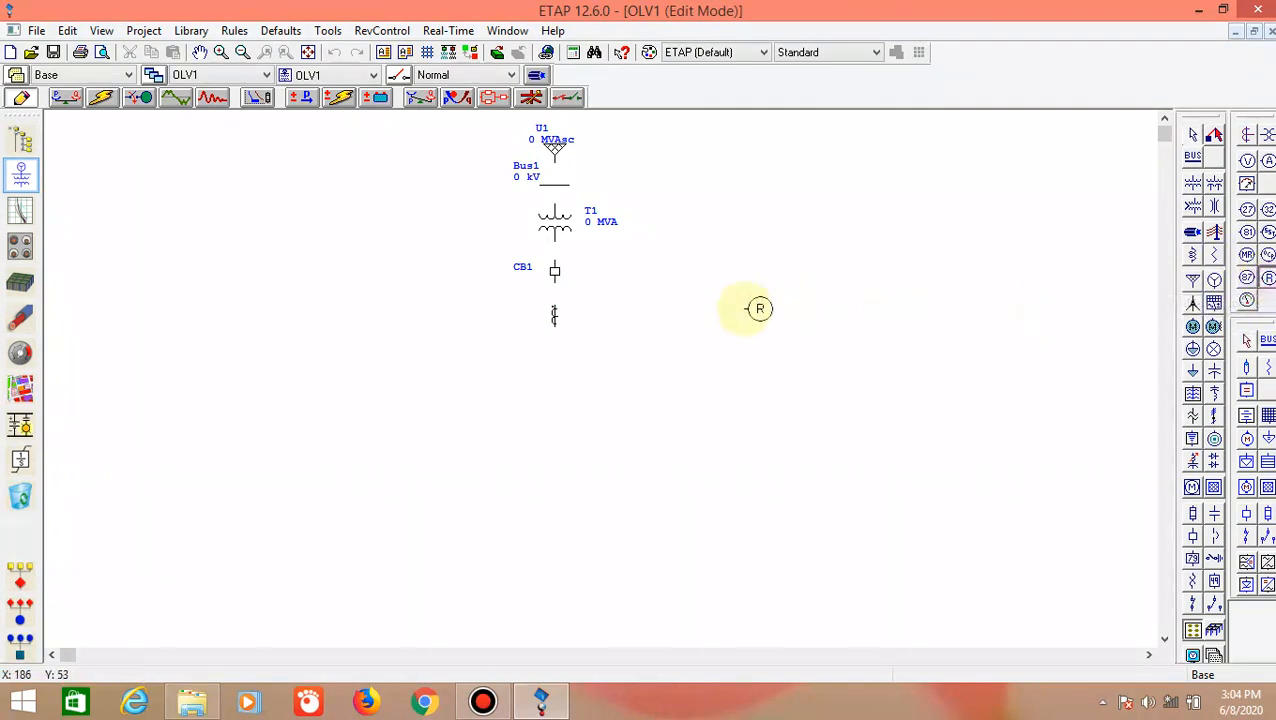
click(622, 316)
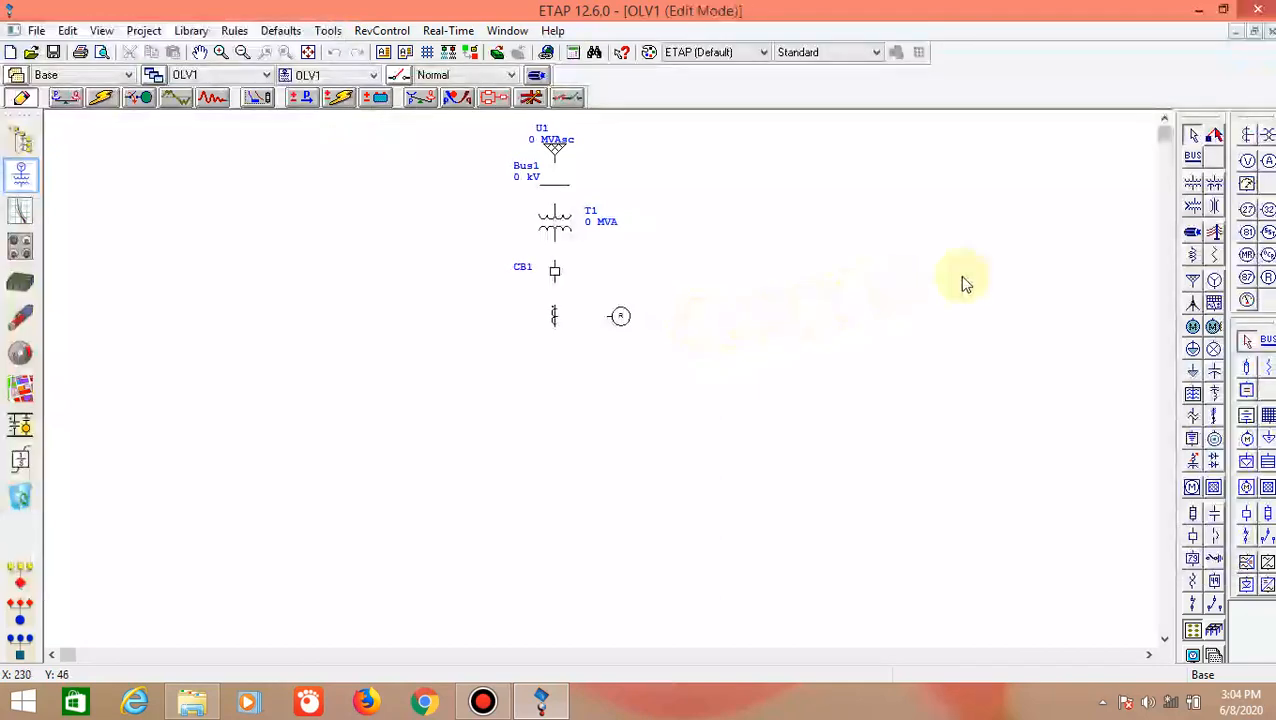
click(1192, 160)
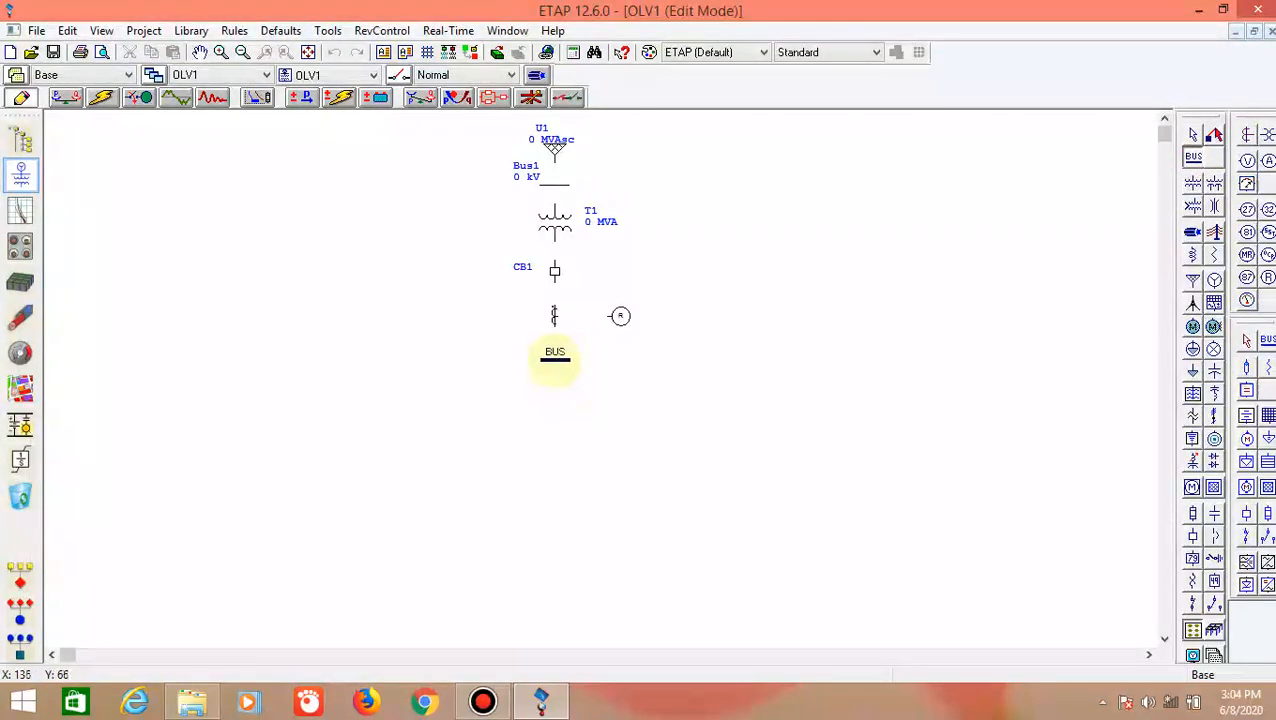
click(554, 351)
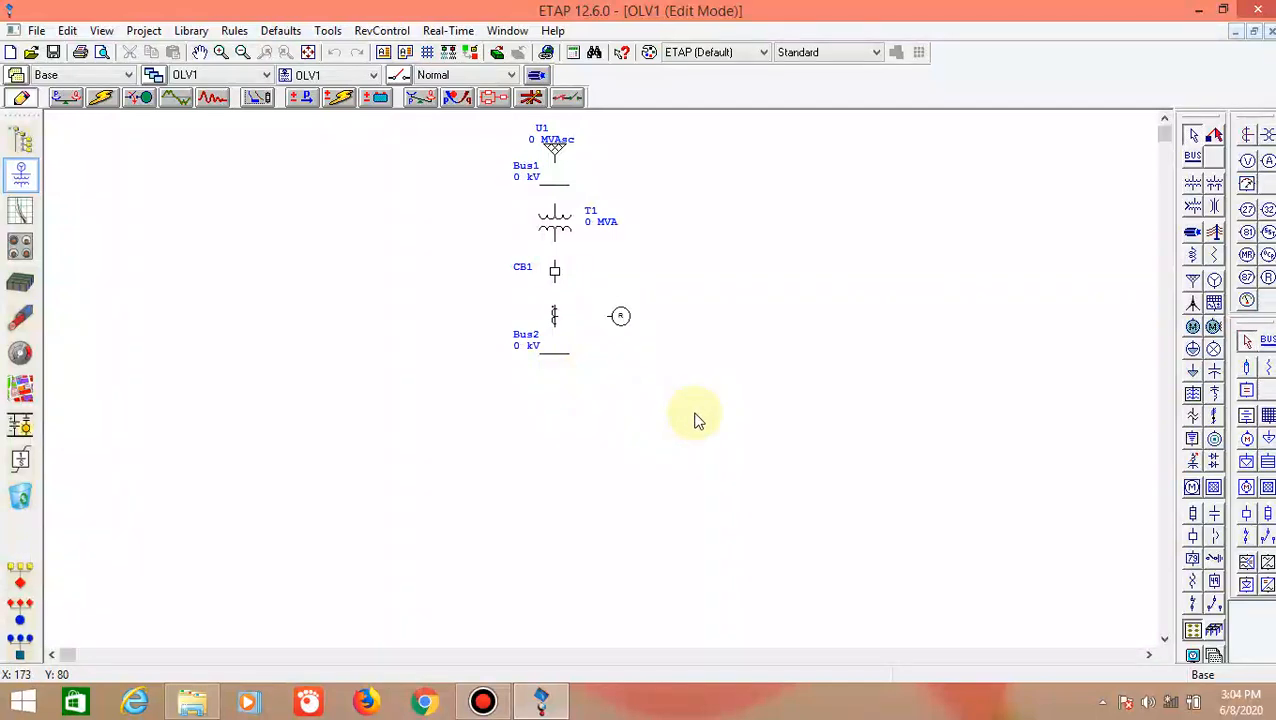
Below the second bus, place a circuit breaker and a current transformer with an R relay to its right
scroll(800, 452, down, 1)
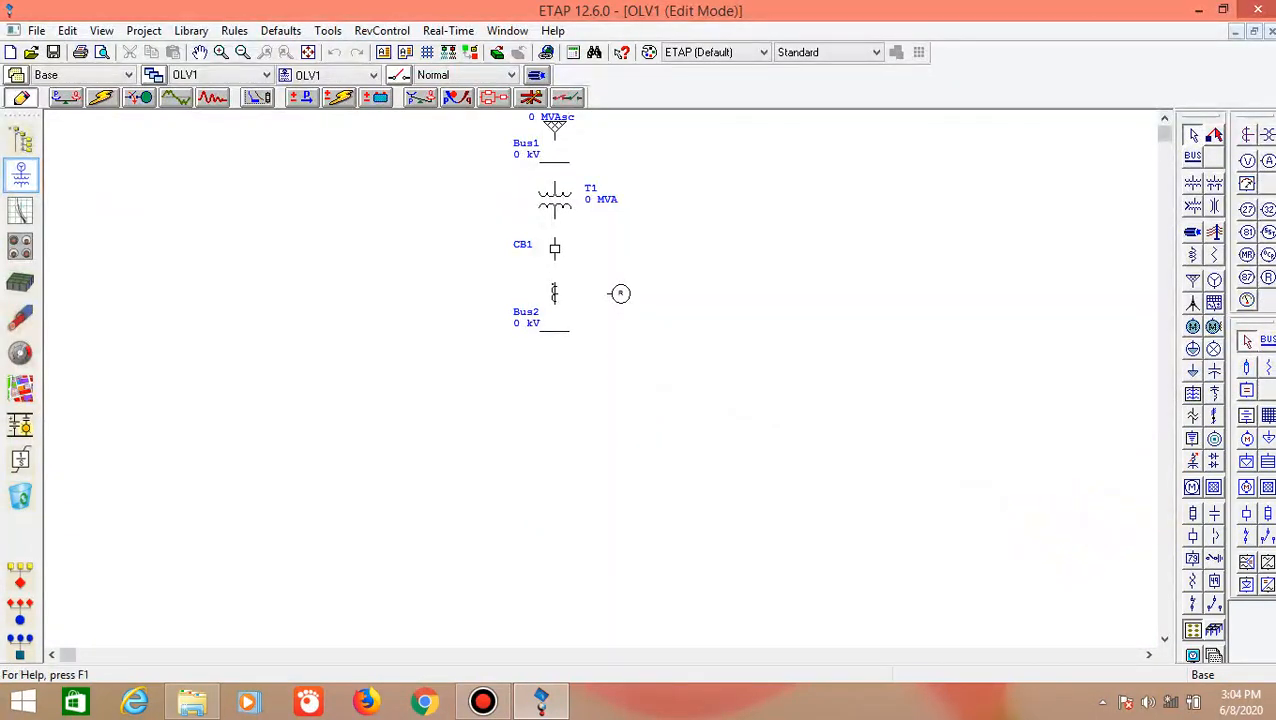
click(1192, 536)
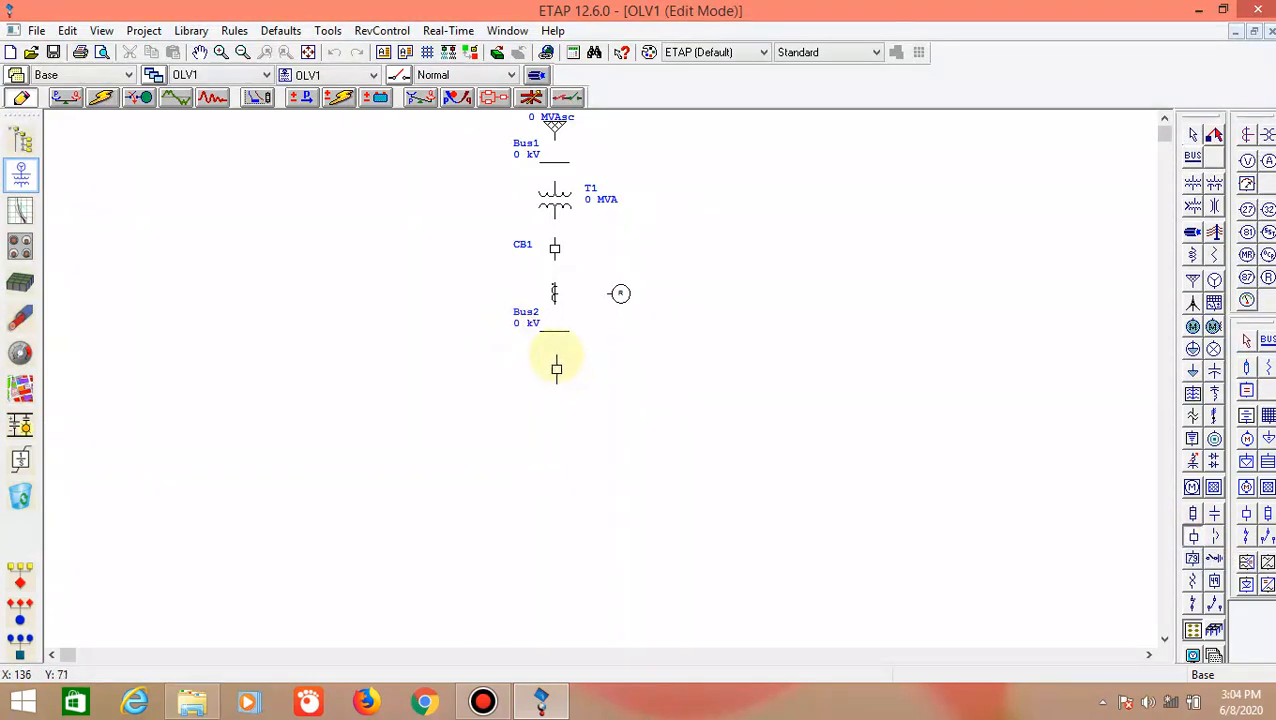
click(556, 368)
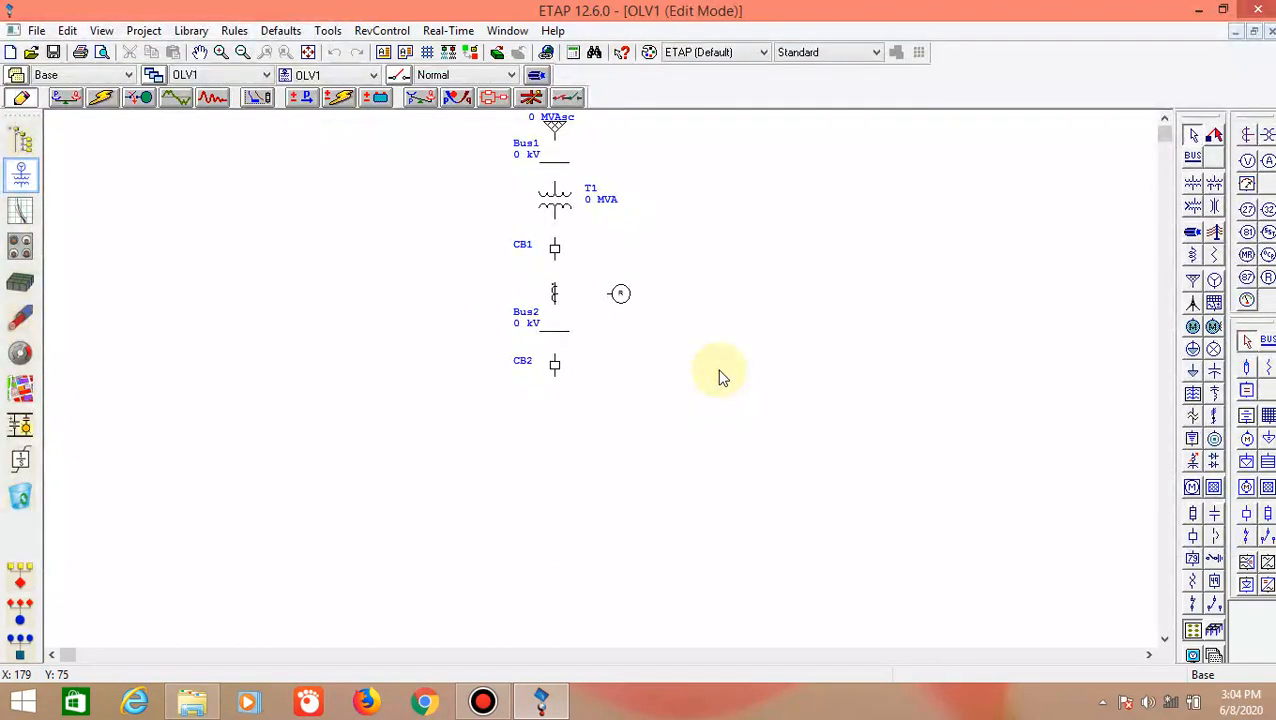
click(1249, 138)
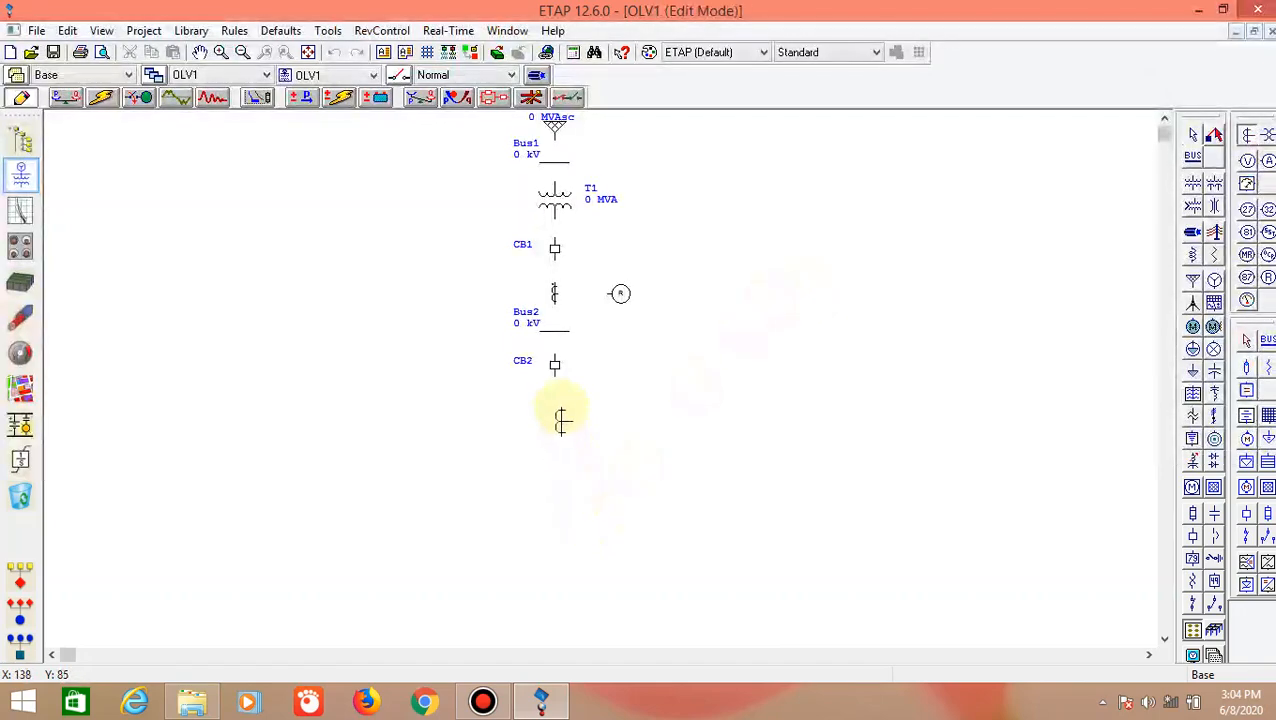
click(553, 415)
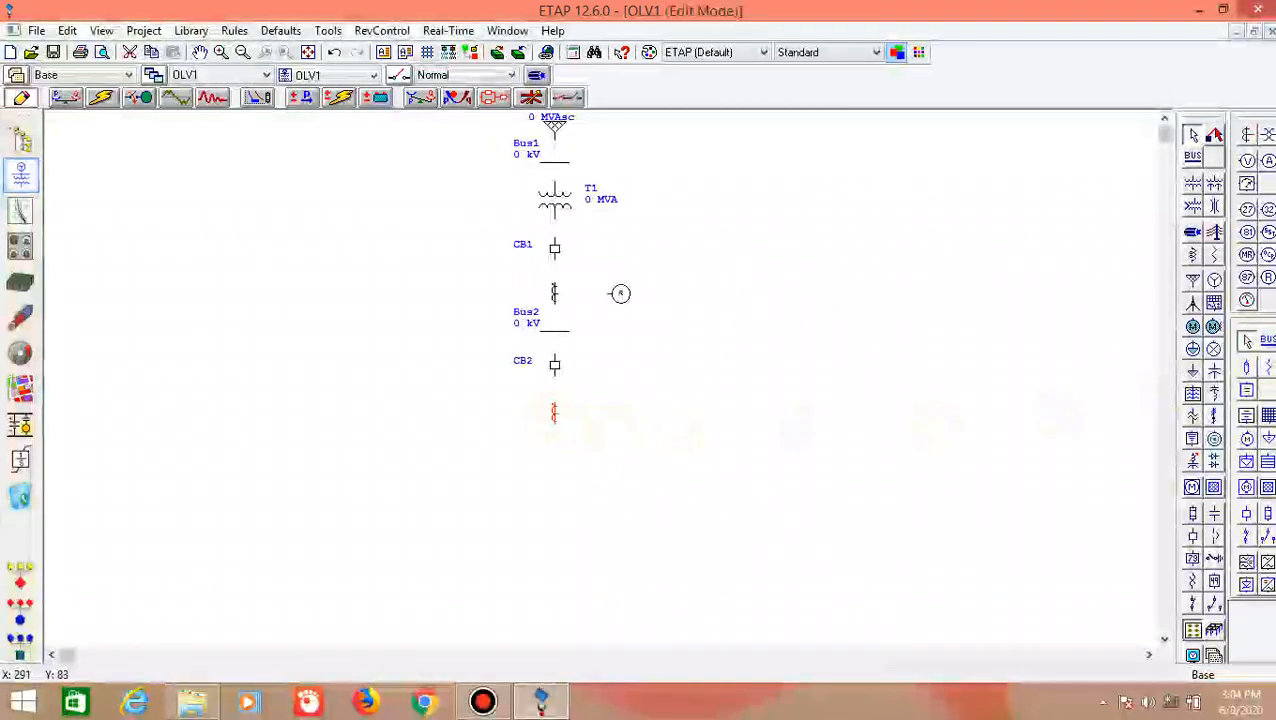
click(1267, 279)
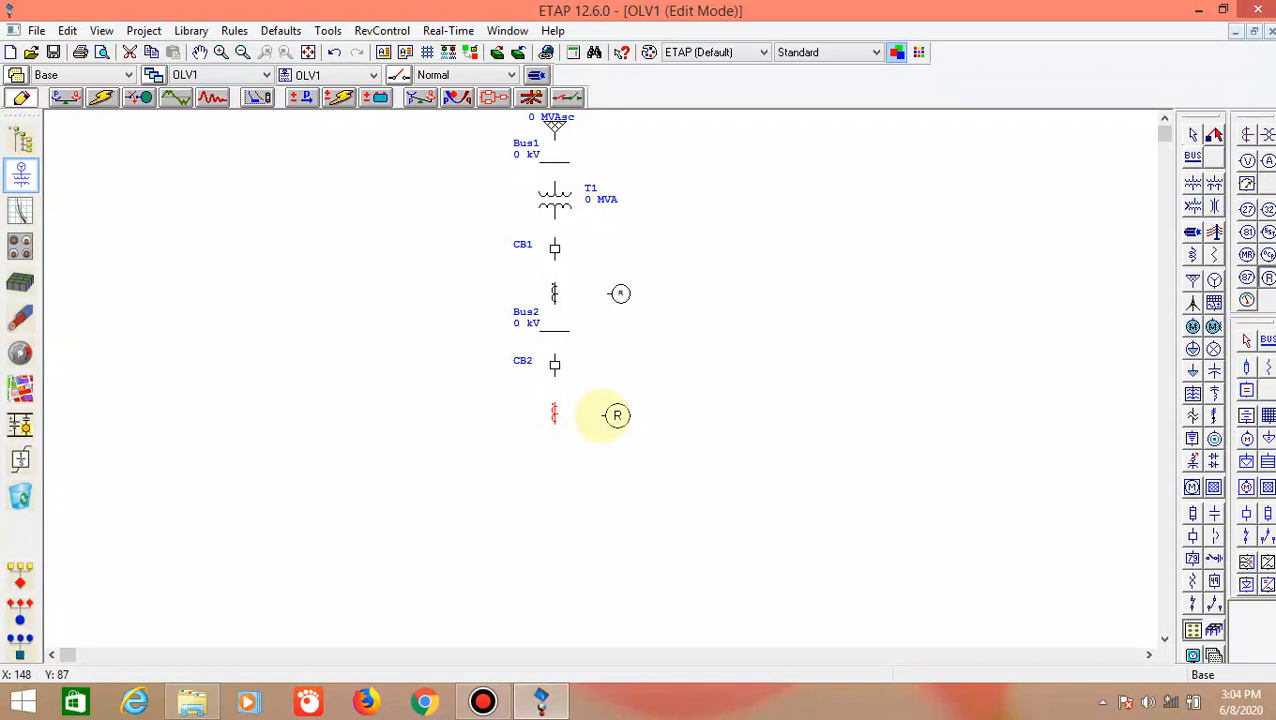
click(609, 414)
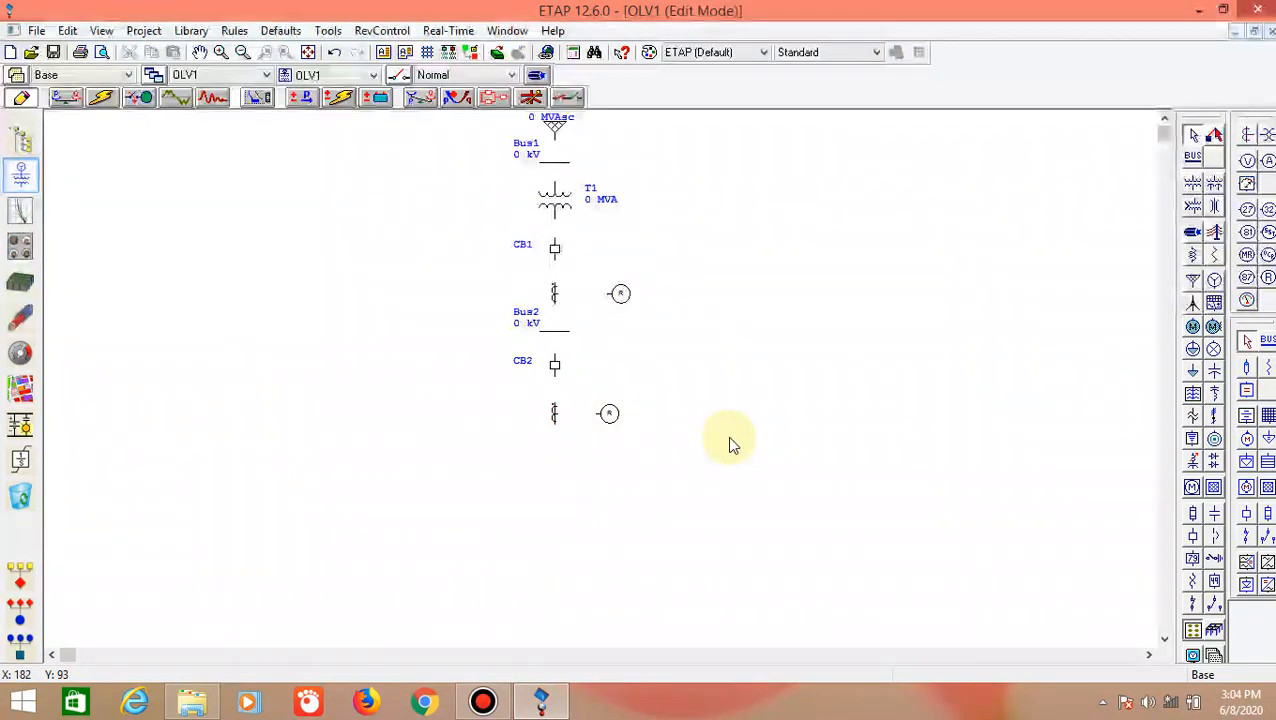
Place a cable and a third bus below the lower current transformer, and stretch that bus to the right for several branches
scroll(812, 437, down, 2)
click(1196, 233)
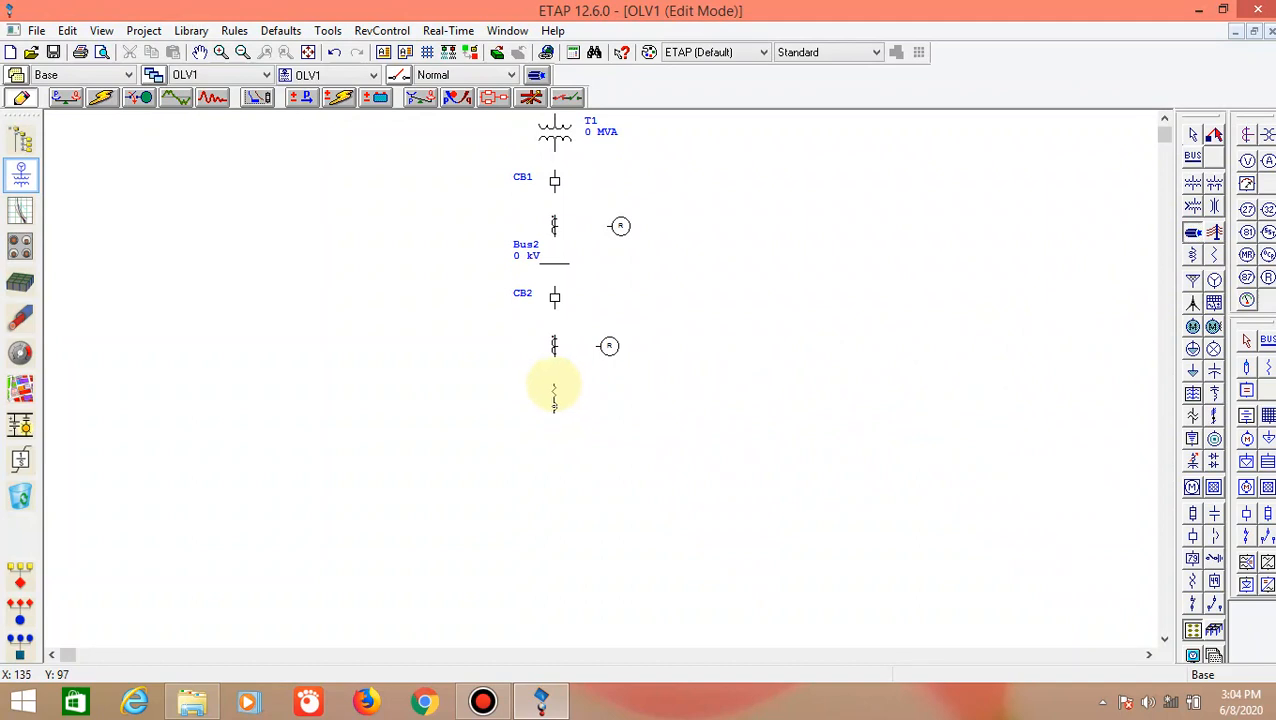
click(554, 395)
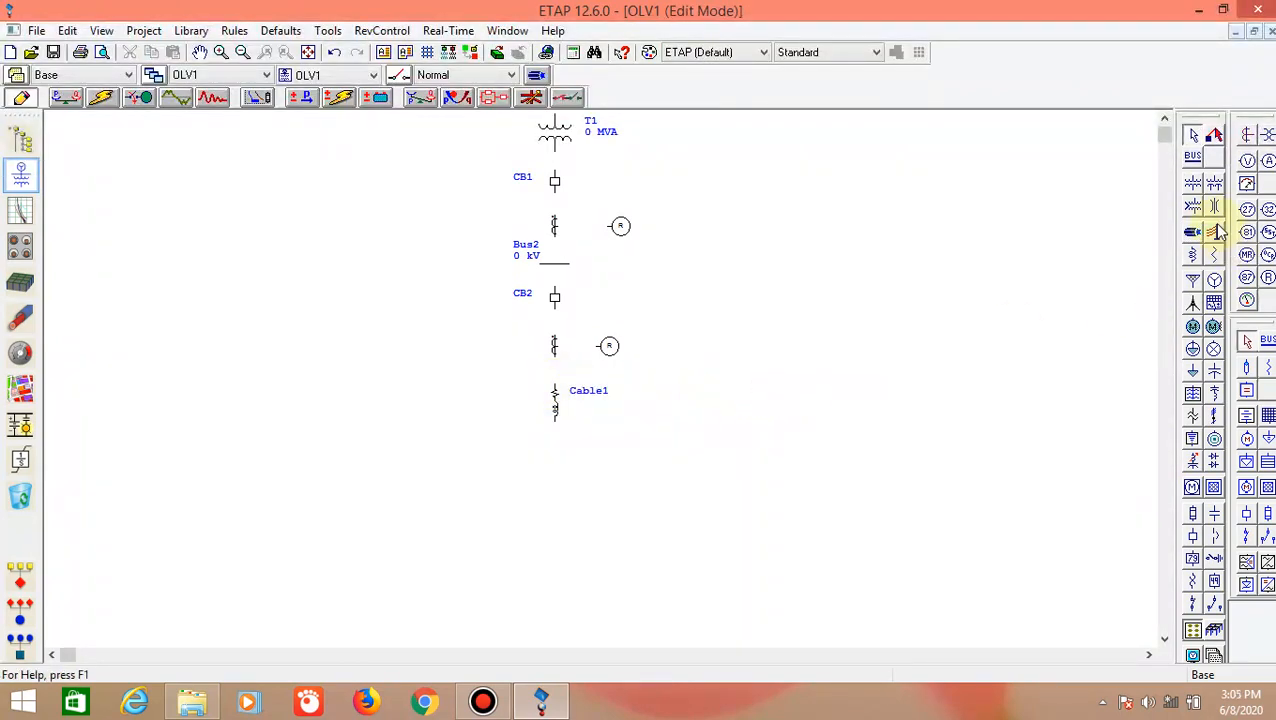
click(1193, 156)
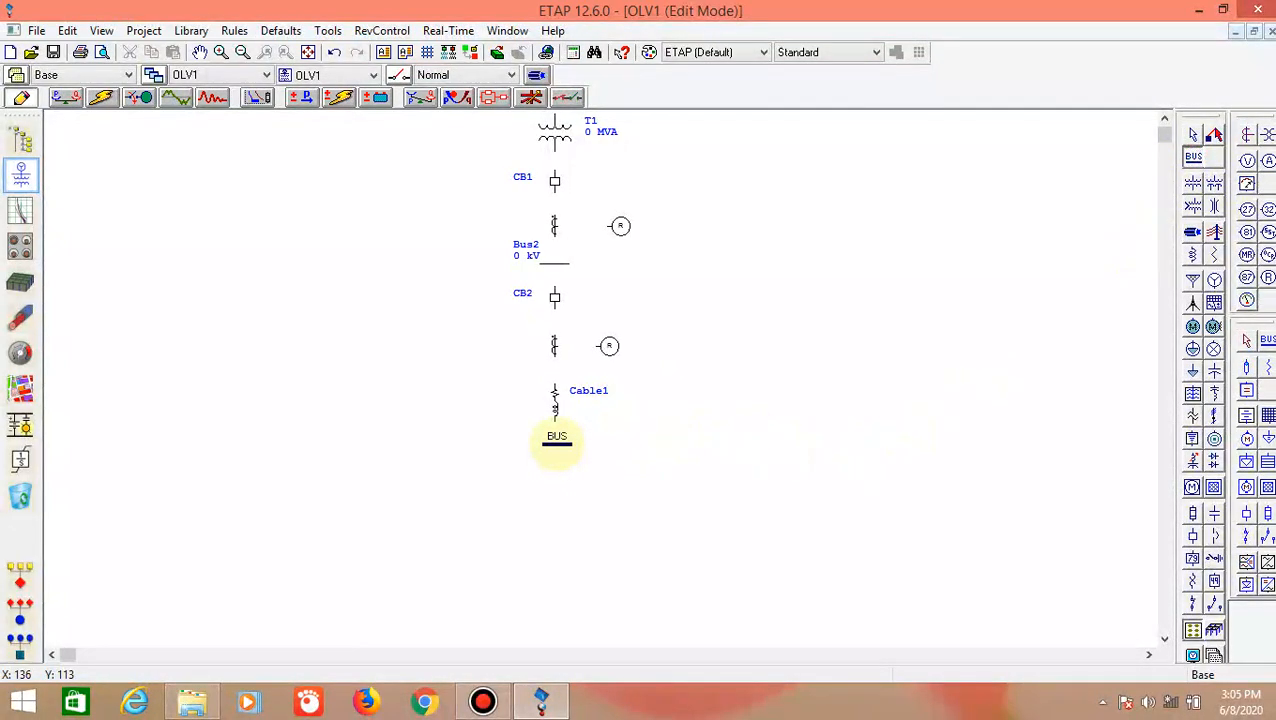
click(557, 445)
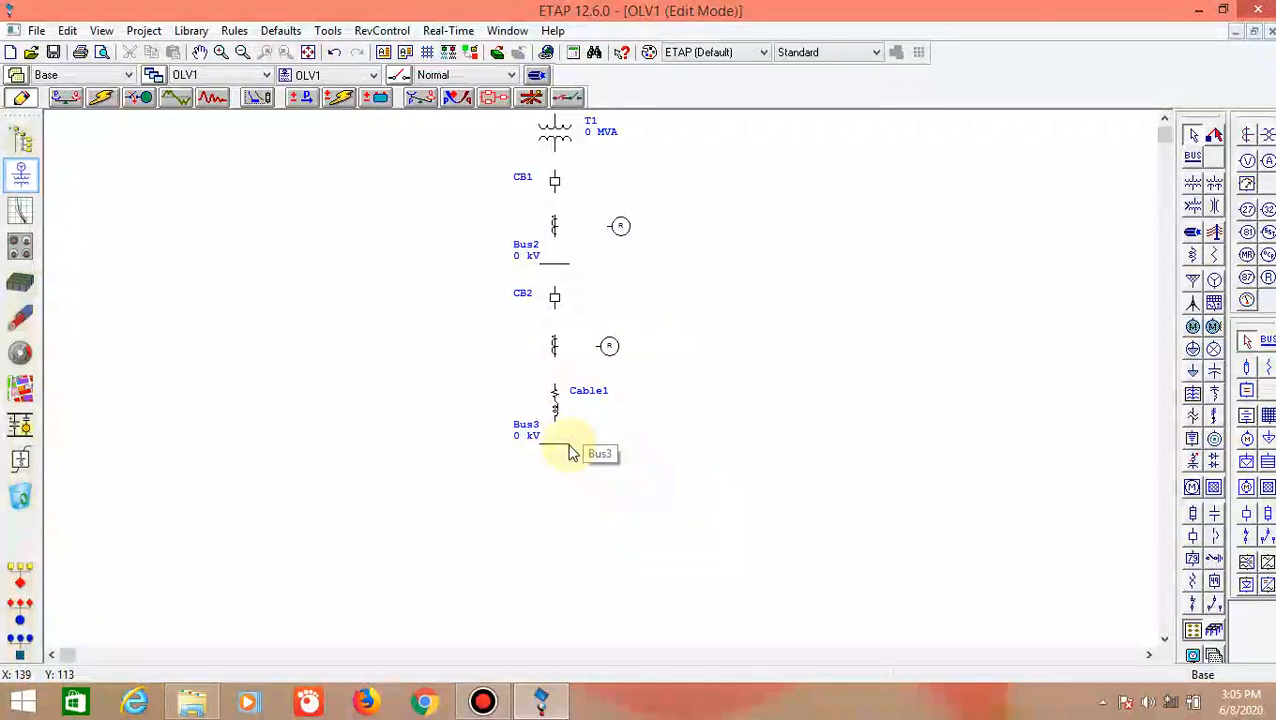
click(571, 446)
drag(570, 442, 719, 442)
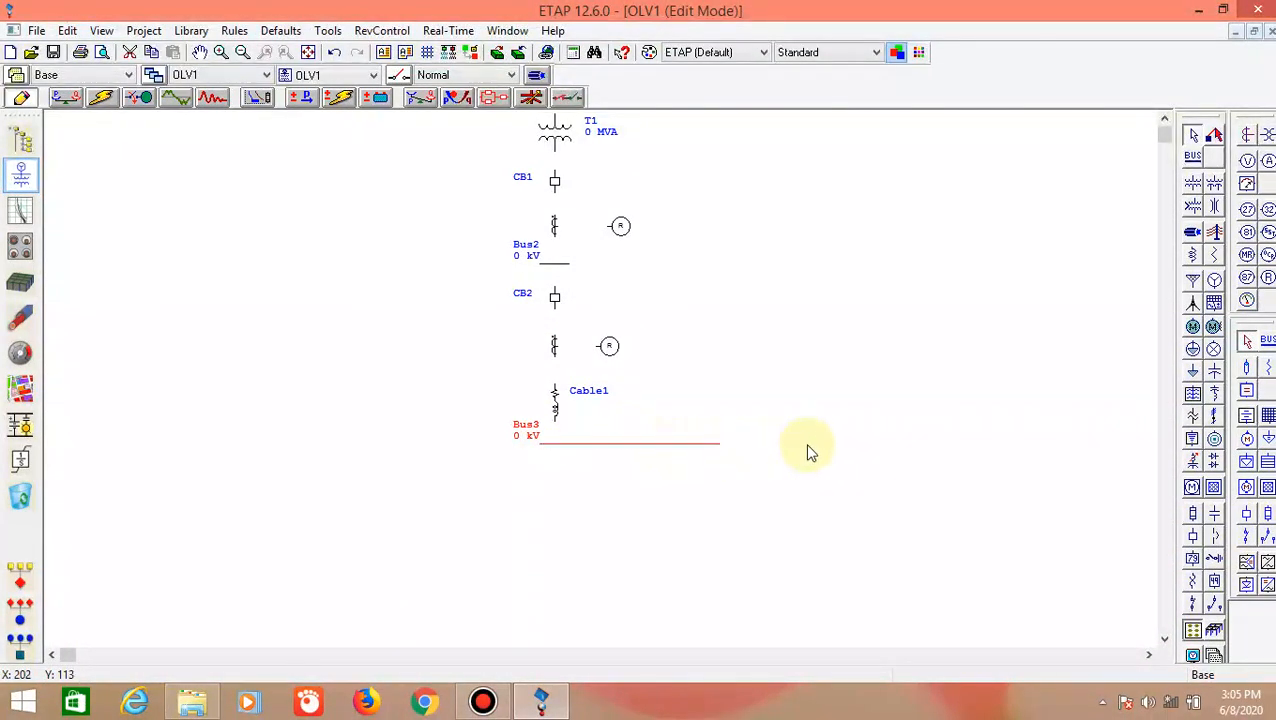
click(1009, 405)
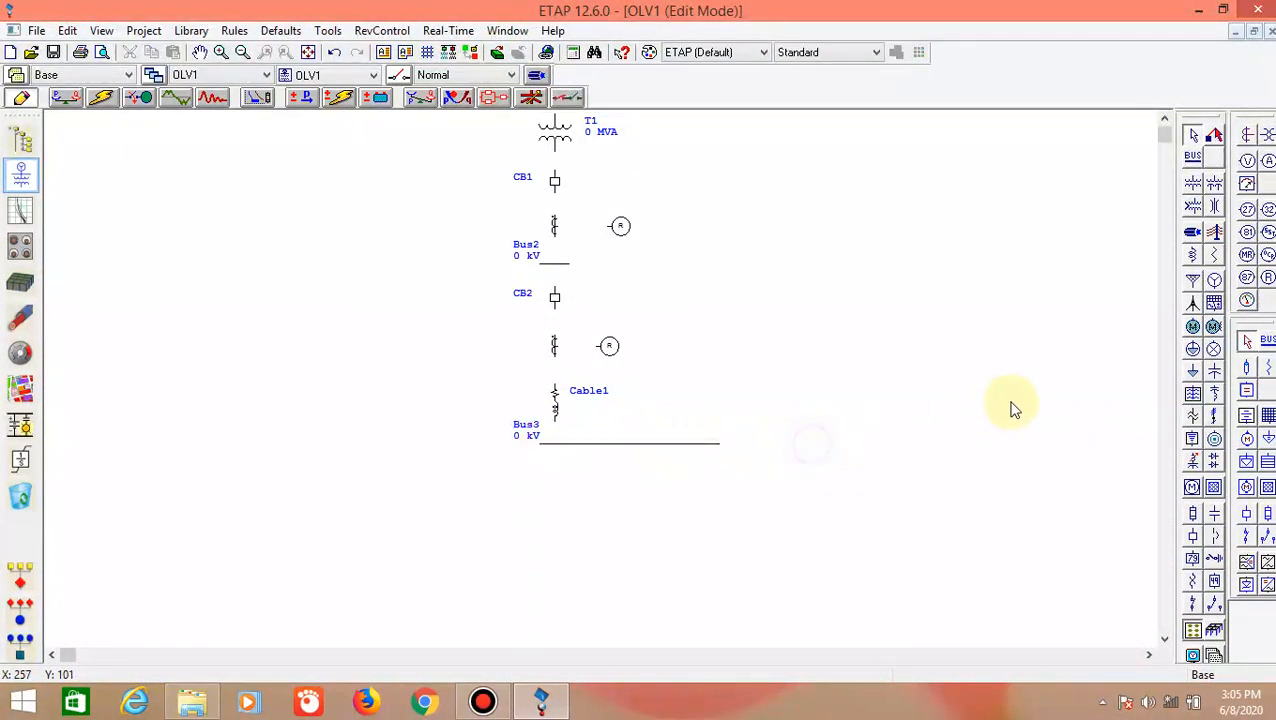
Place a static load below the right end of the third bus and a circuit breaker below its left end
click(1193, 370)
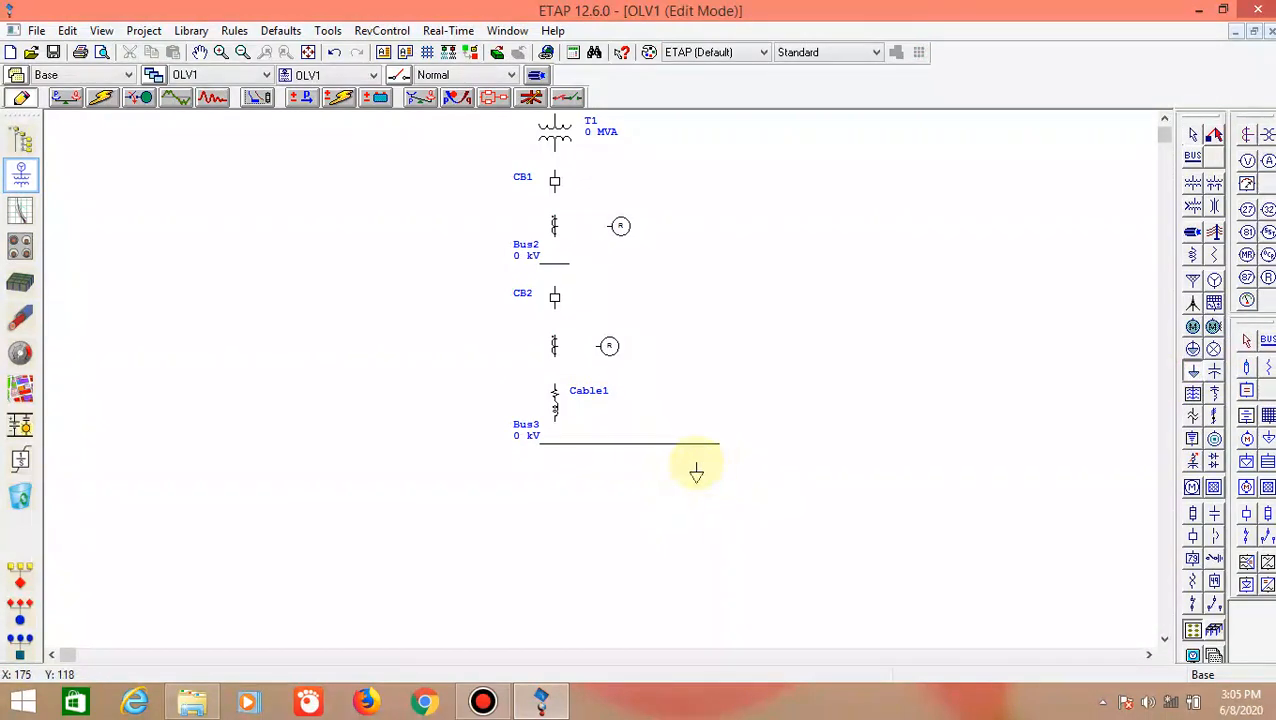
click(695, 483)
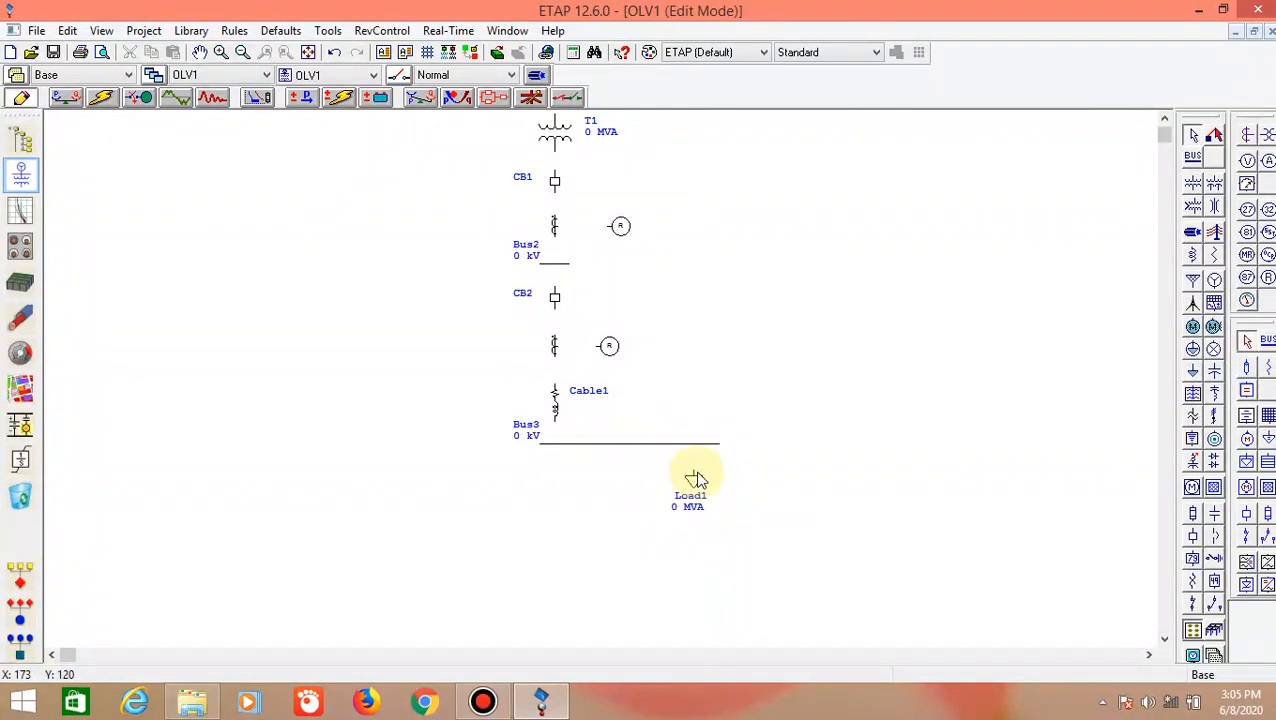
click(1195, 537)
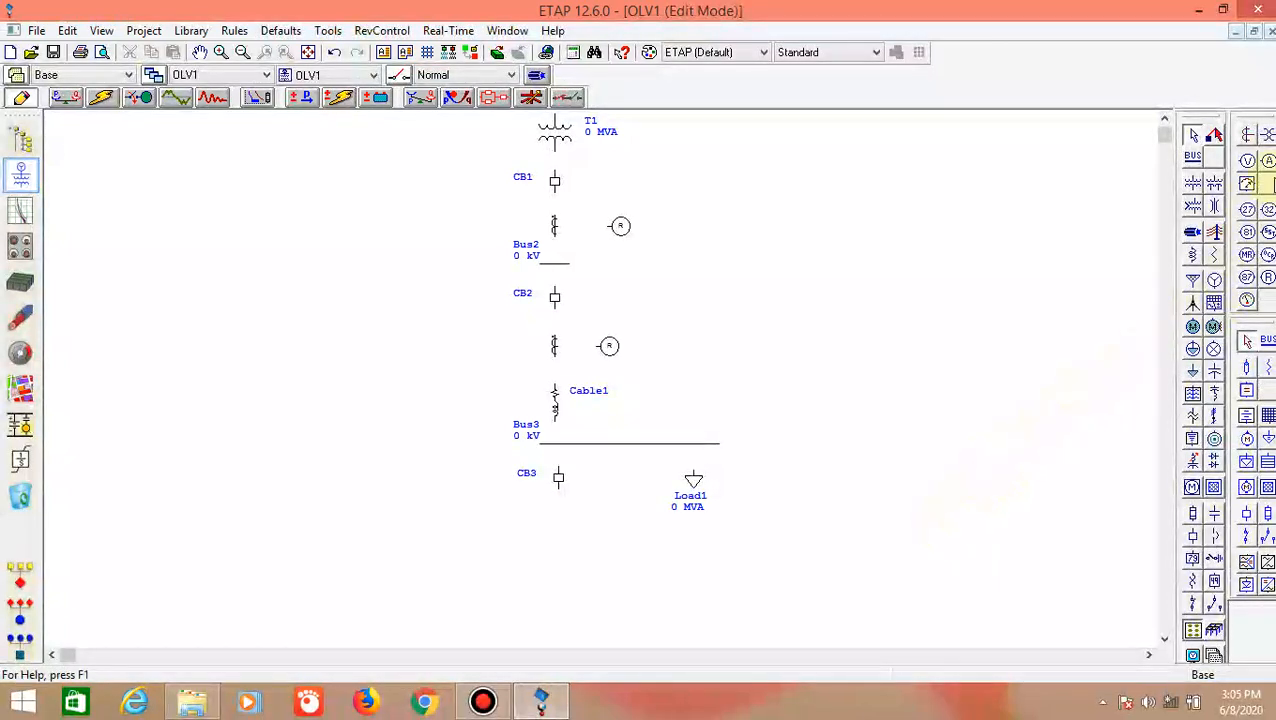
Place a current transformer below the third circuit breaker and an R relay to its right
click(1245, 136)
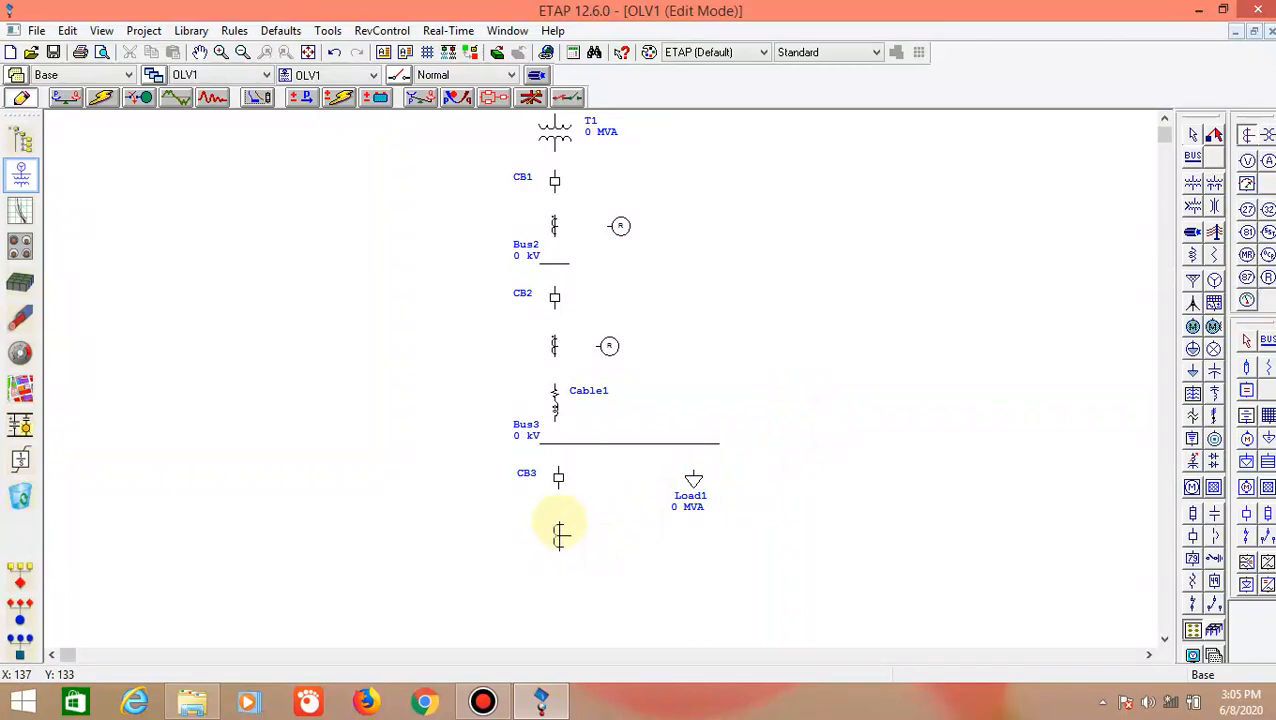
click(560, 535)
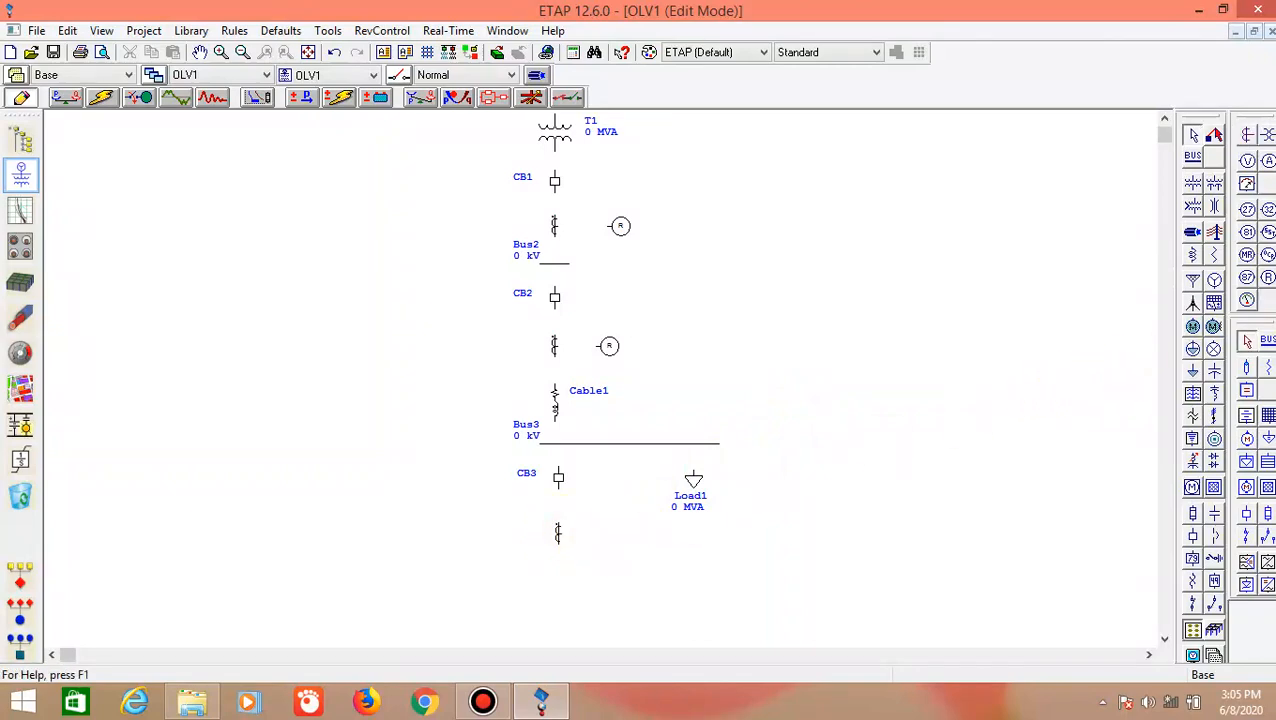
click(1247, 255)
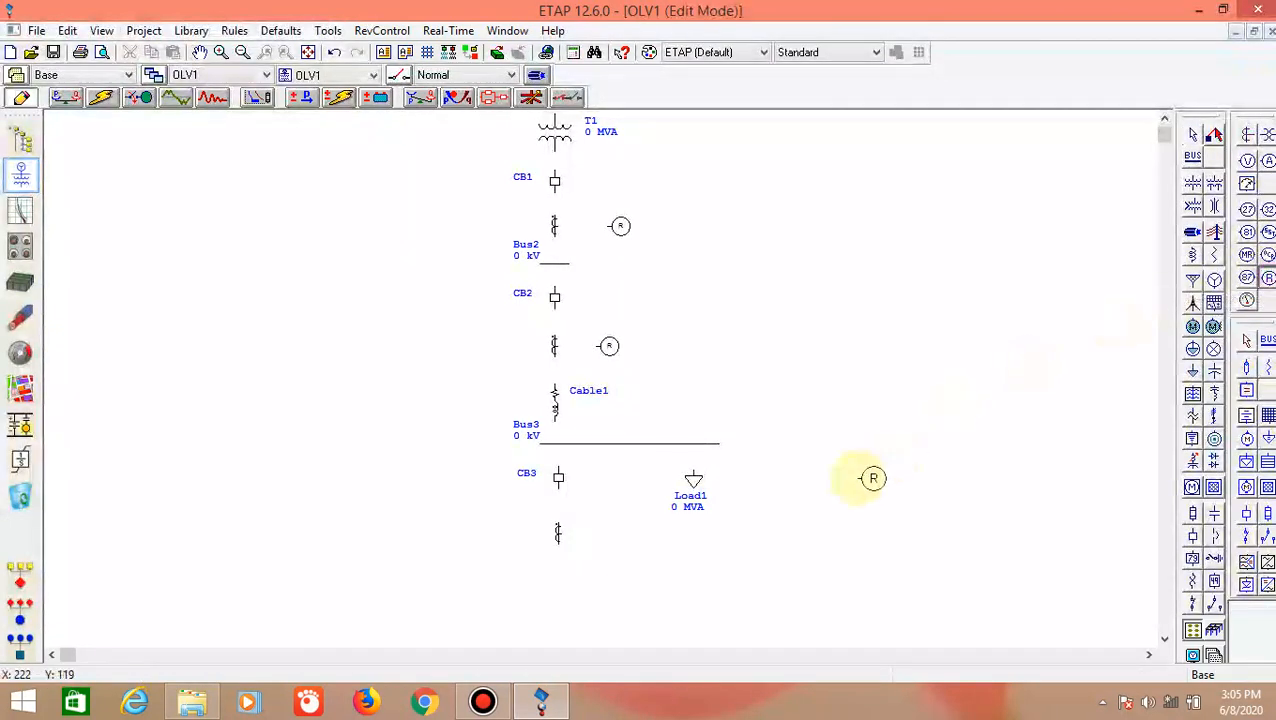
click(620, 535)
Below the third current transformer, place a second cable, a fourth bus and a static load in line
scroll(750, 556, down, 3)
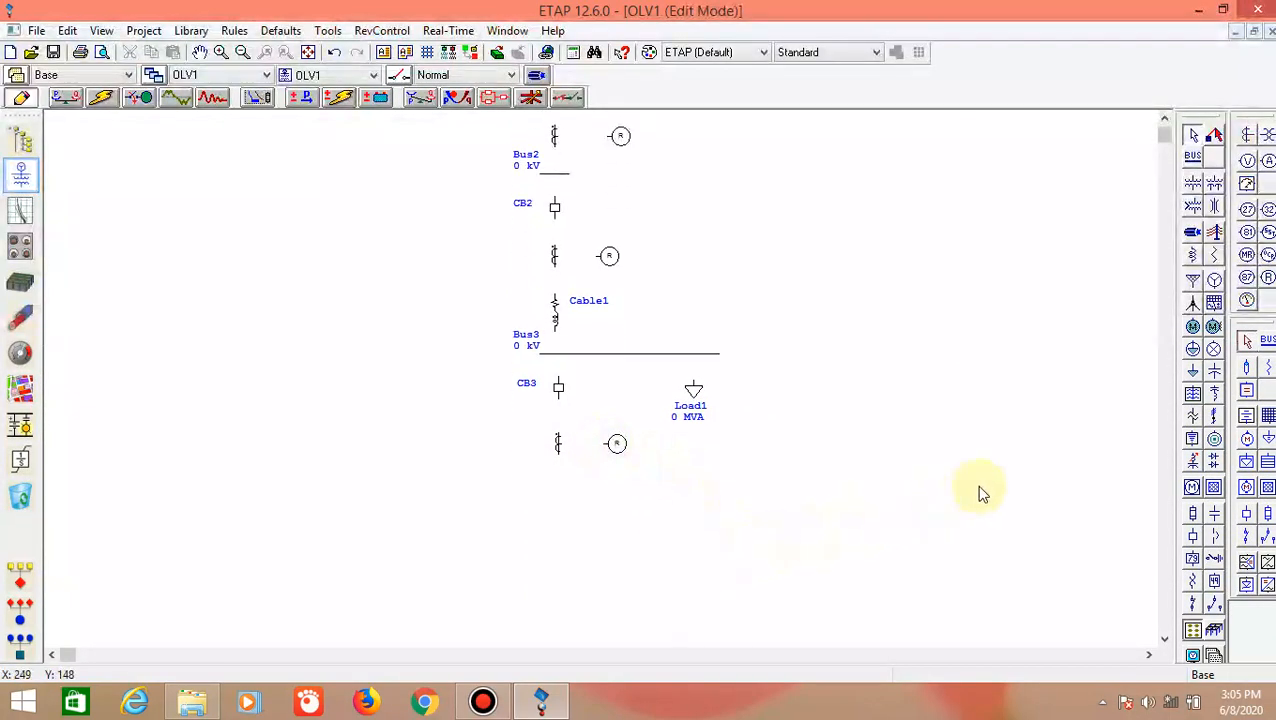
click(1192, 236)
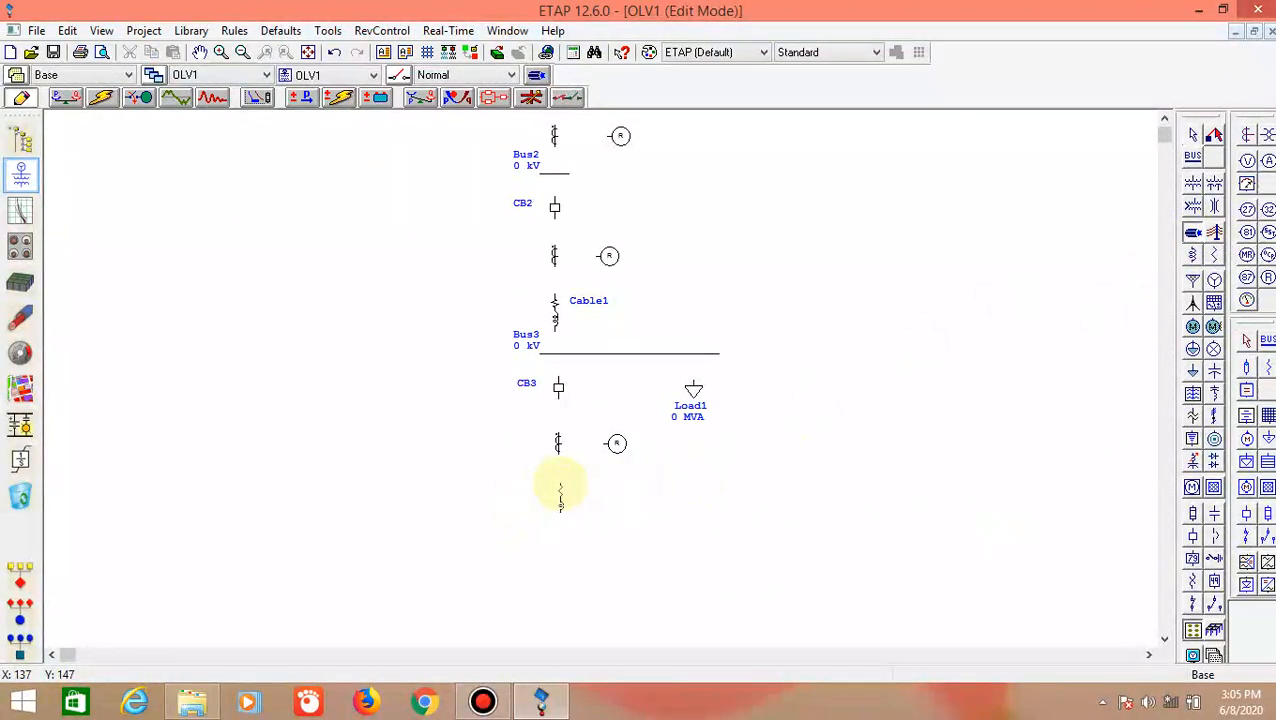
click(560, 490)
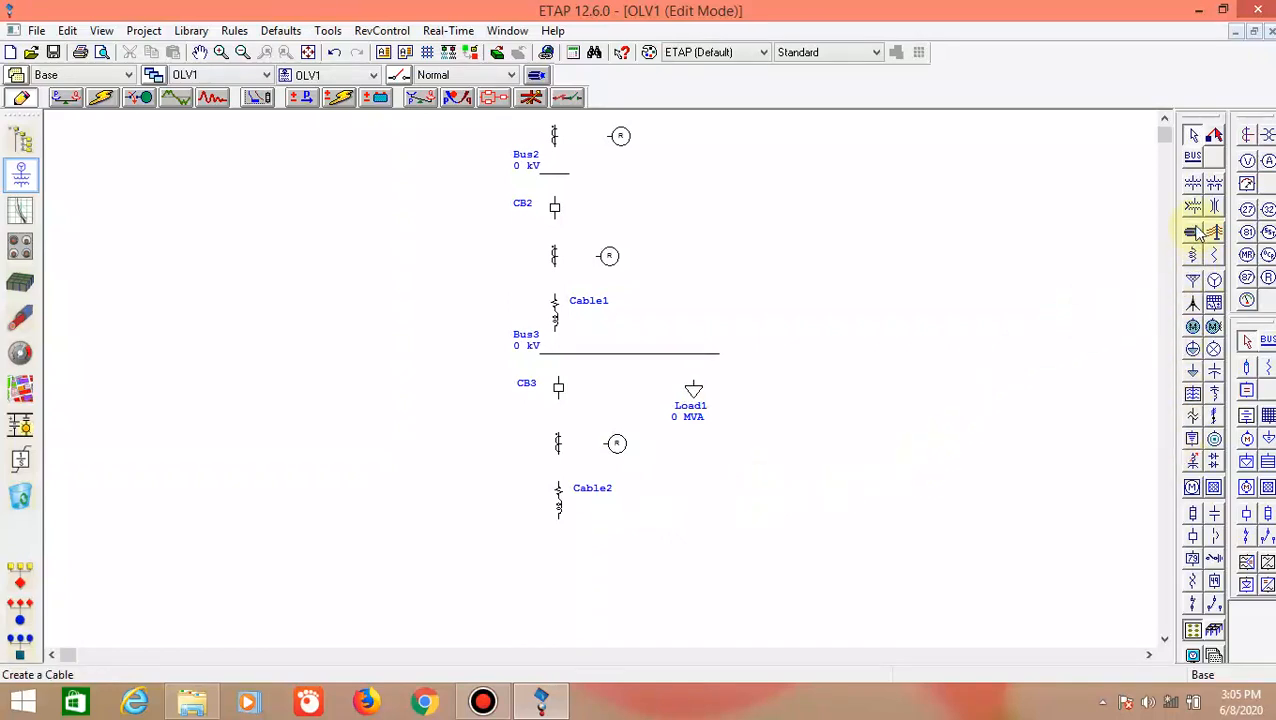
click(1192, 156)
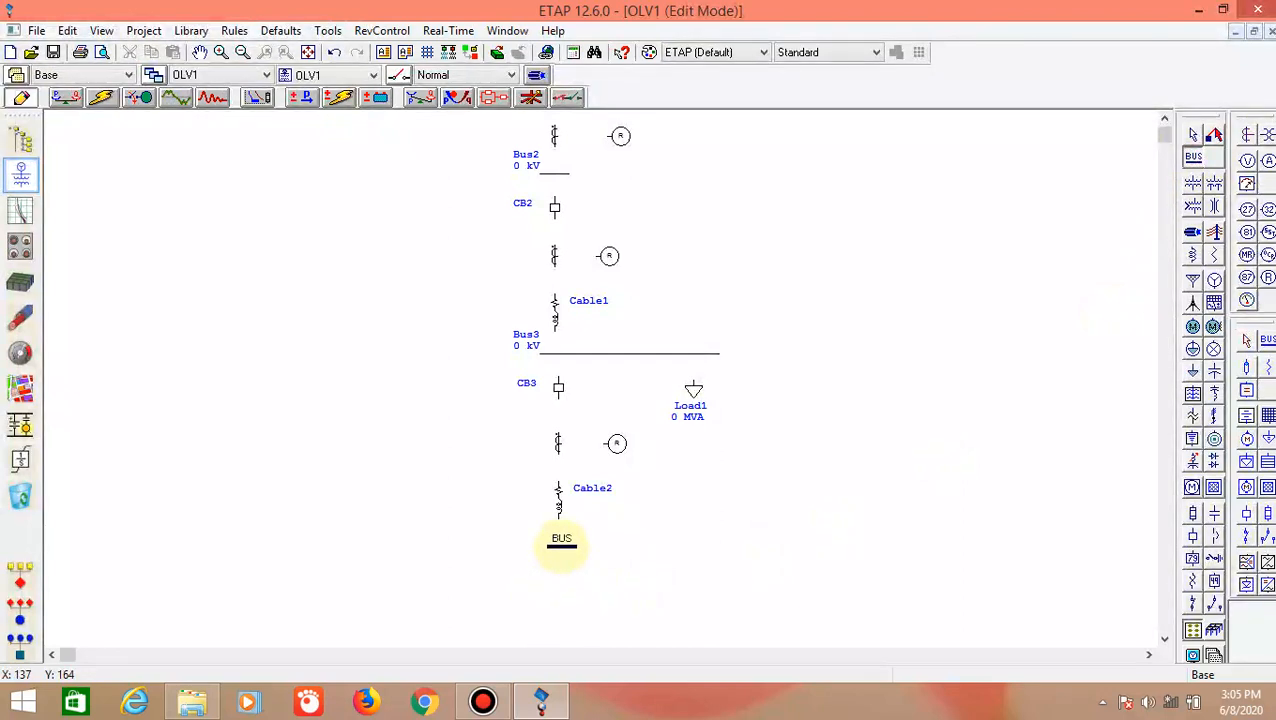
click(561, 545)
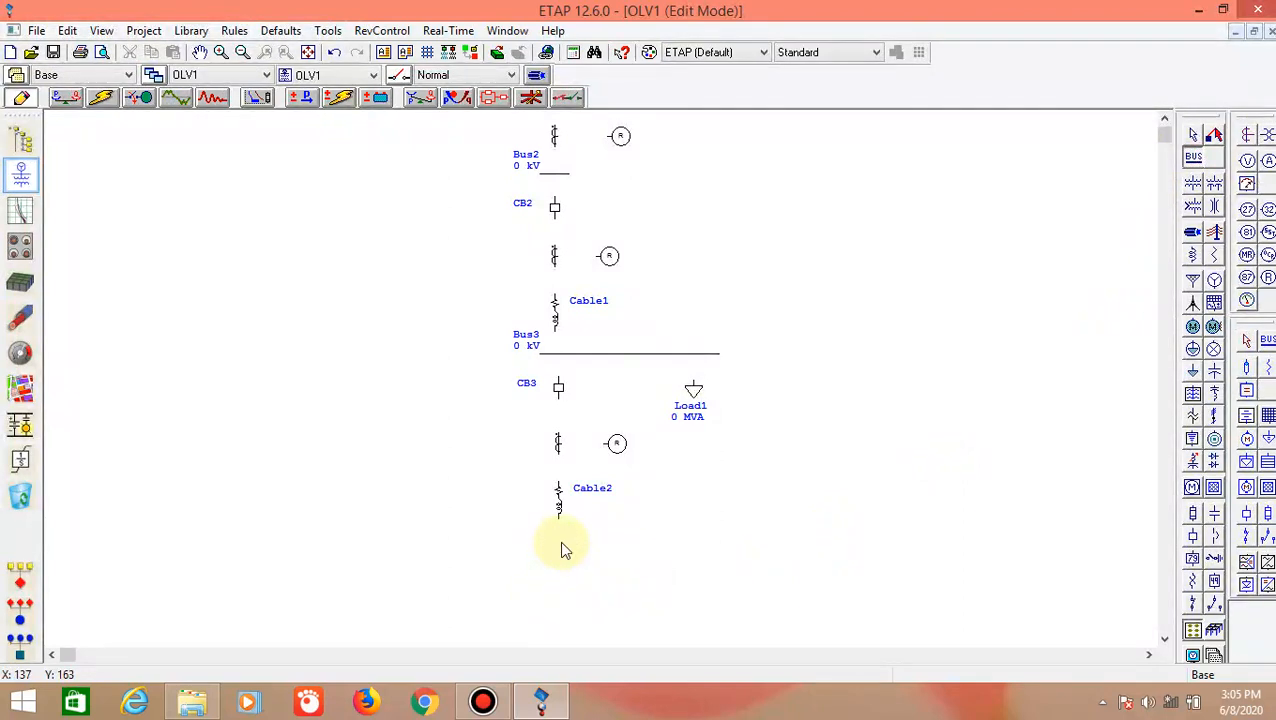
click(1192, 370)
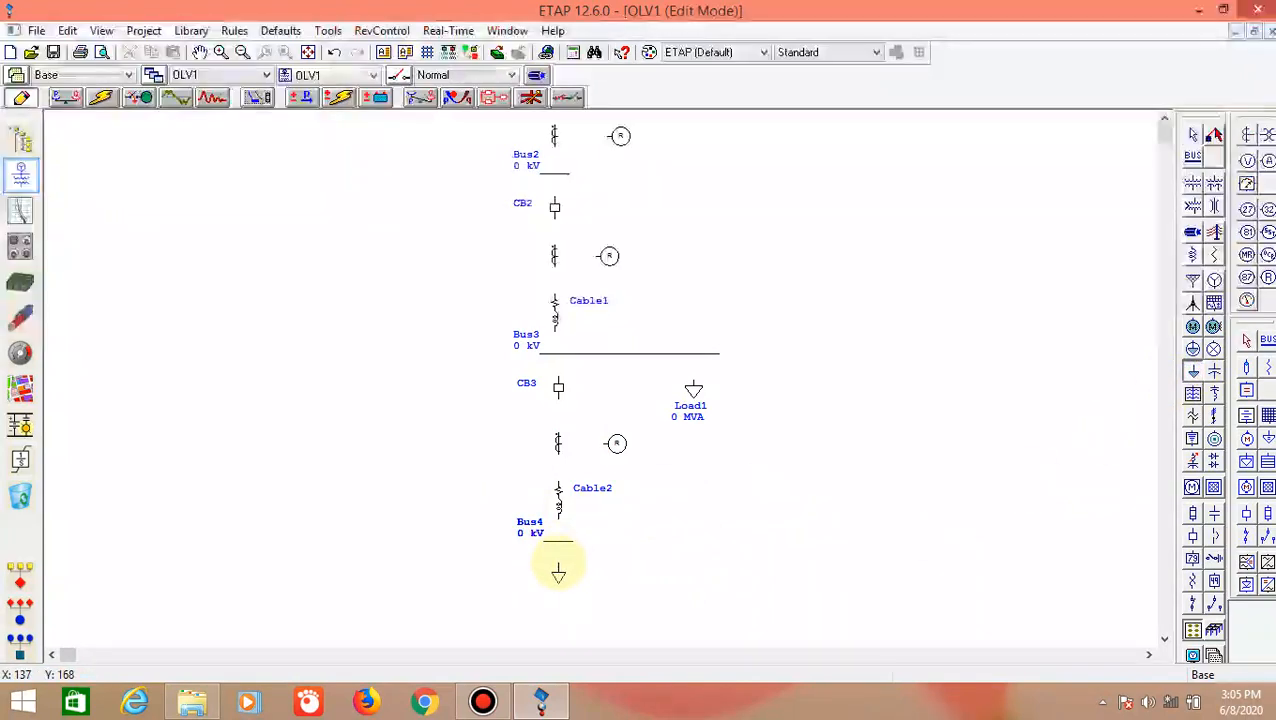
click(560, 575)
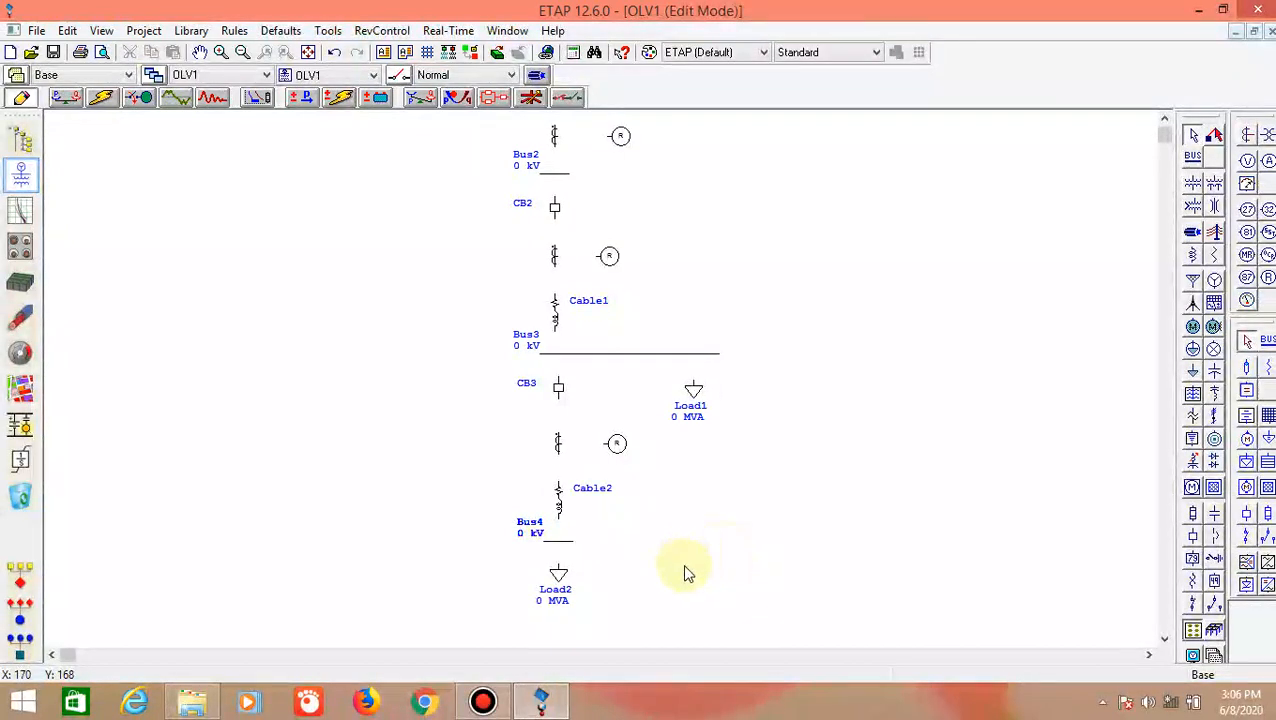
Wire the power grid in series through Bus1, transformer T1, CB1 and the first current transformer to Bus2
scroll(729, 521, up, 4)
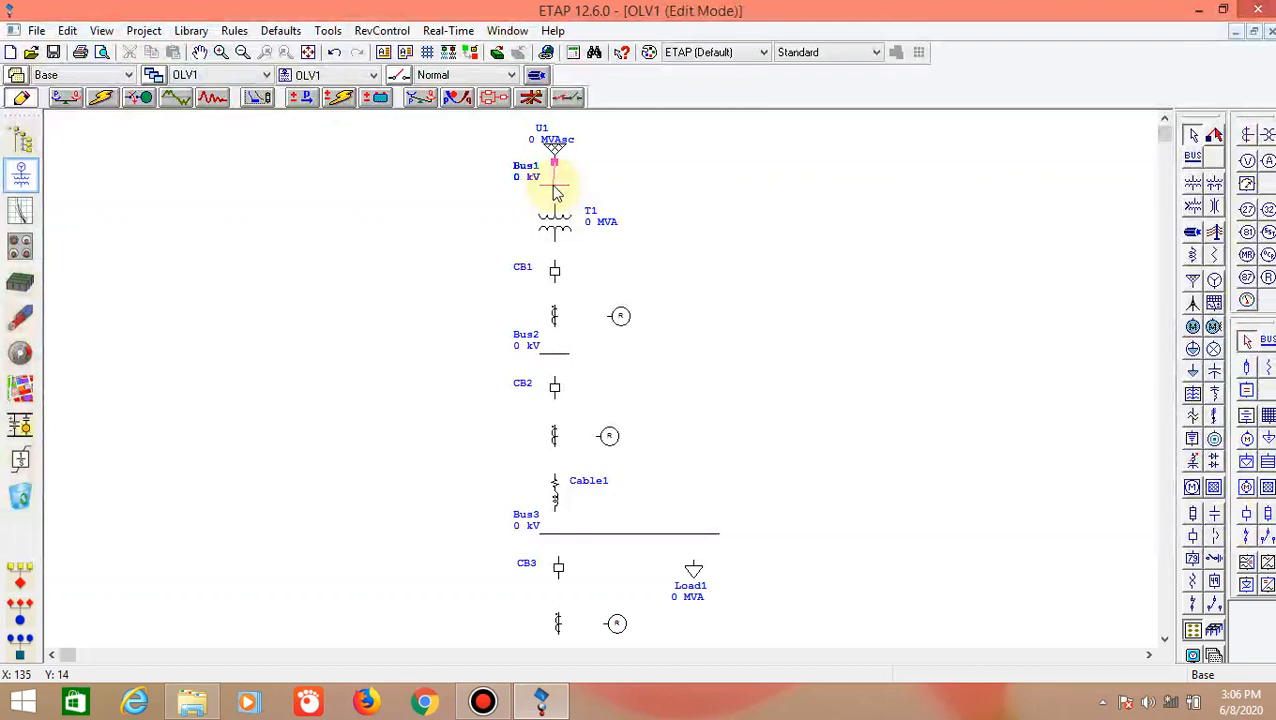
drag(559, 193, 560, 195)
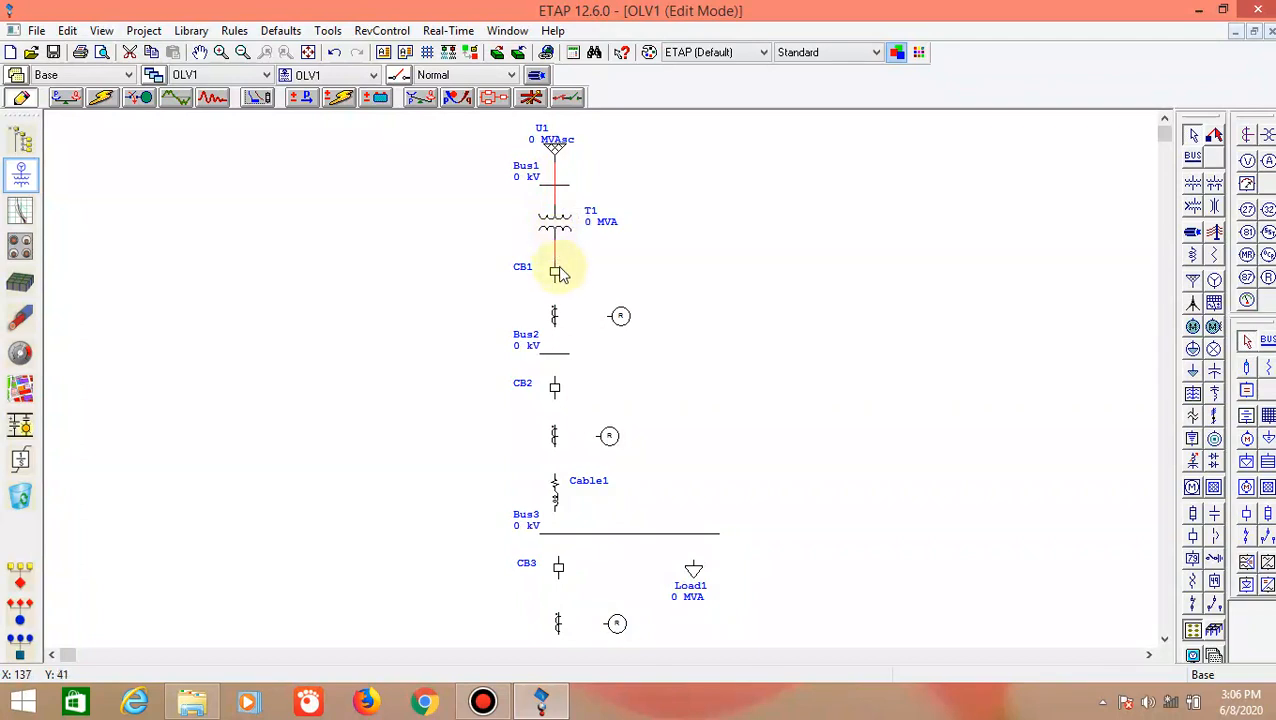
scroll(598, 282, down, 1)
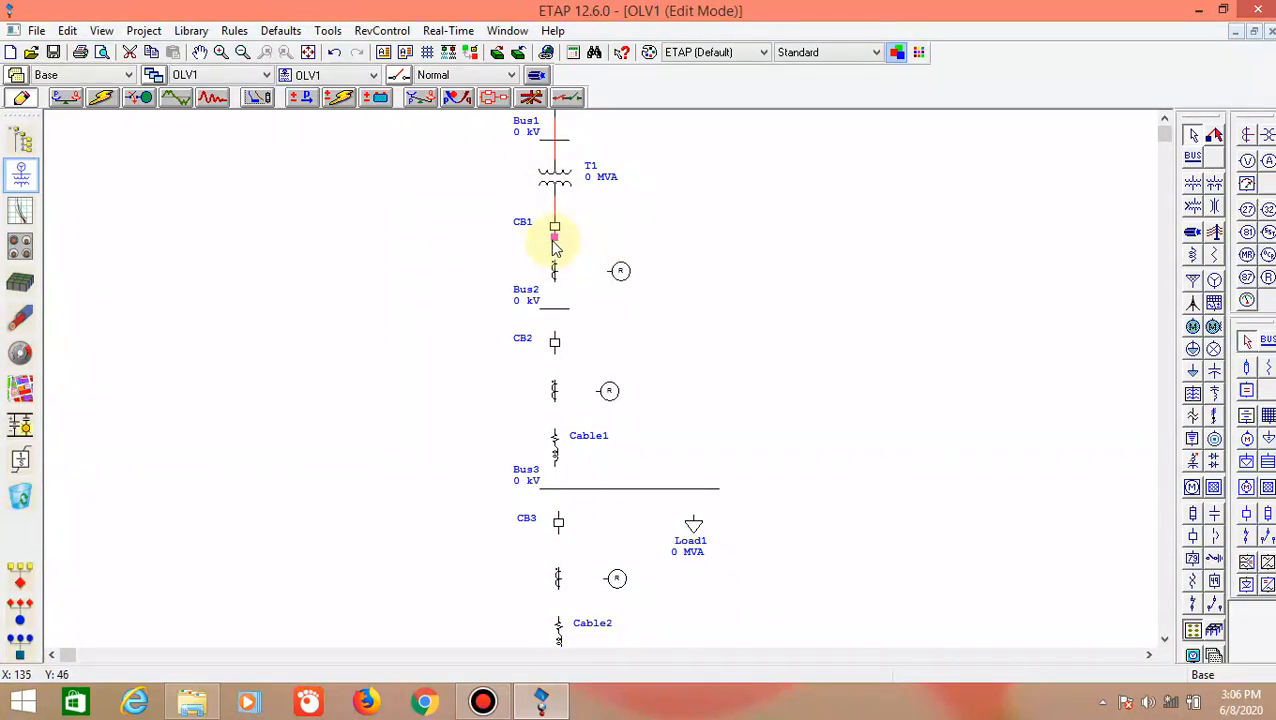
scroll(556, 270, down, 1)
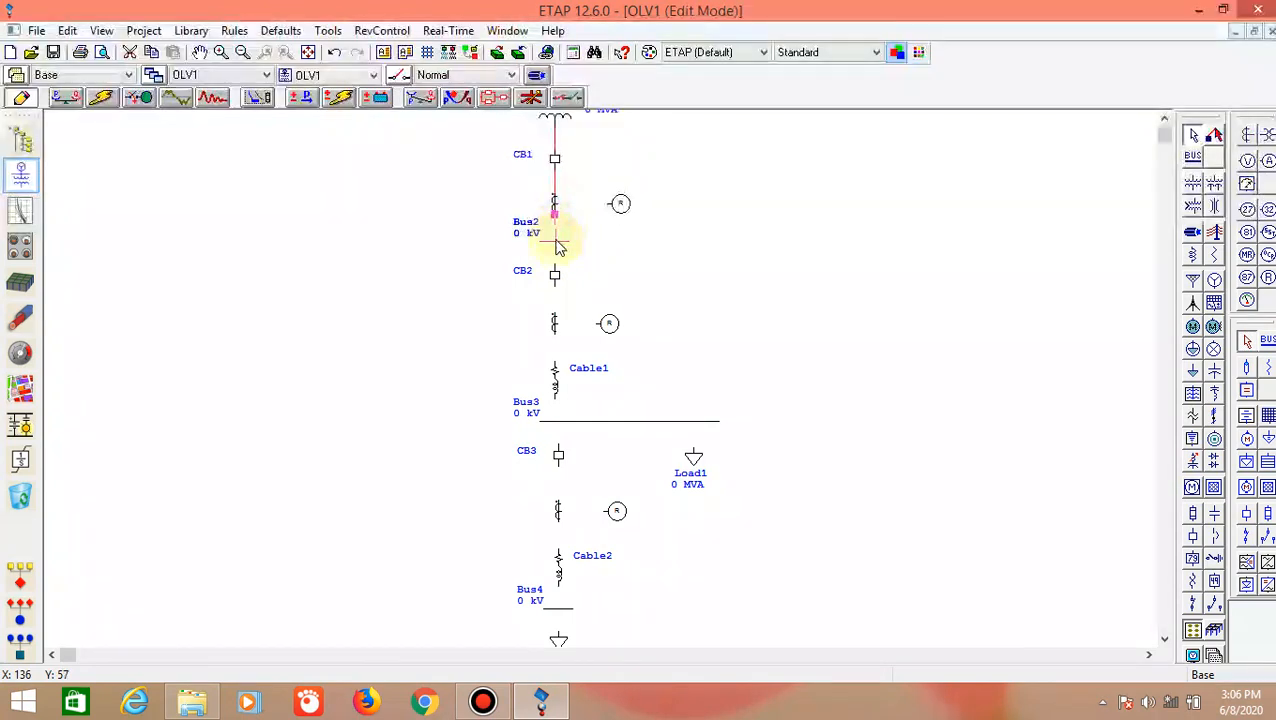
Wire Bus2 in series through CB2, the second current transformer and Cable1 to Bus3
scroll(557, 249, down, 1)
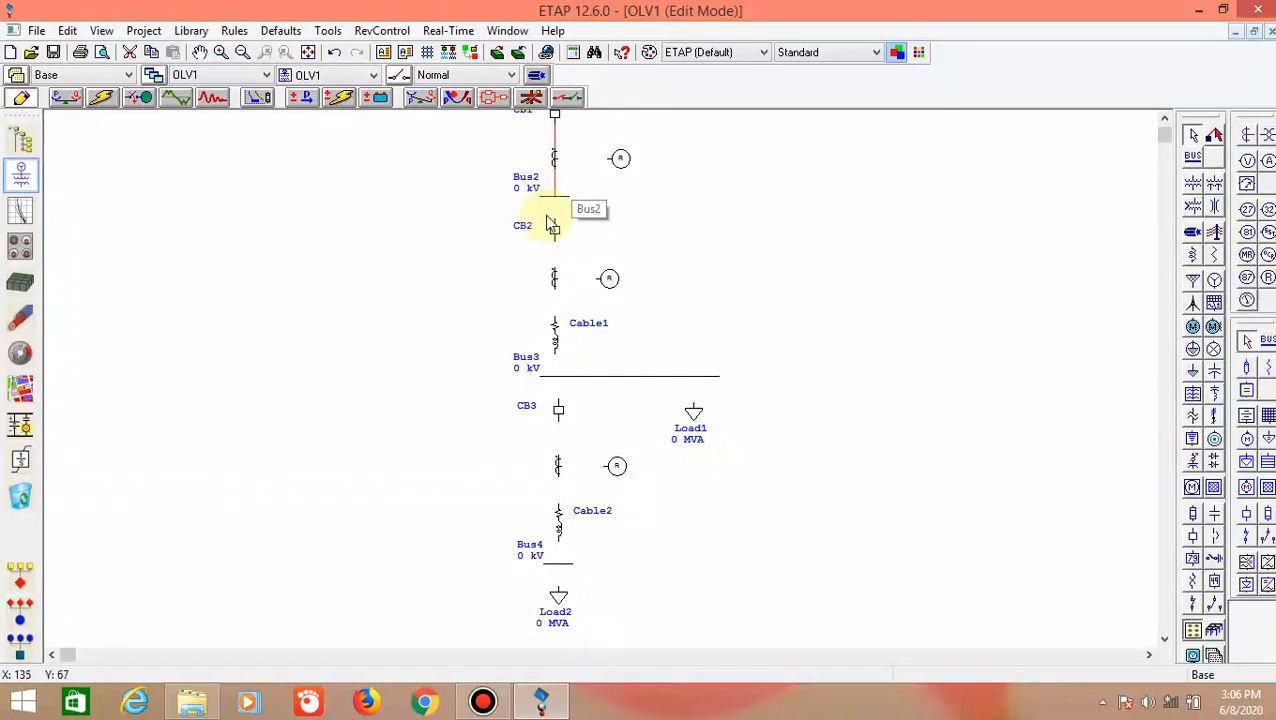
scroll(558, 207, down, 1)
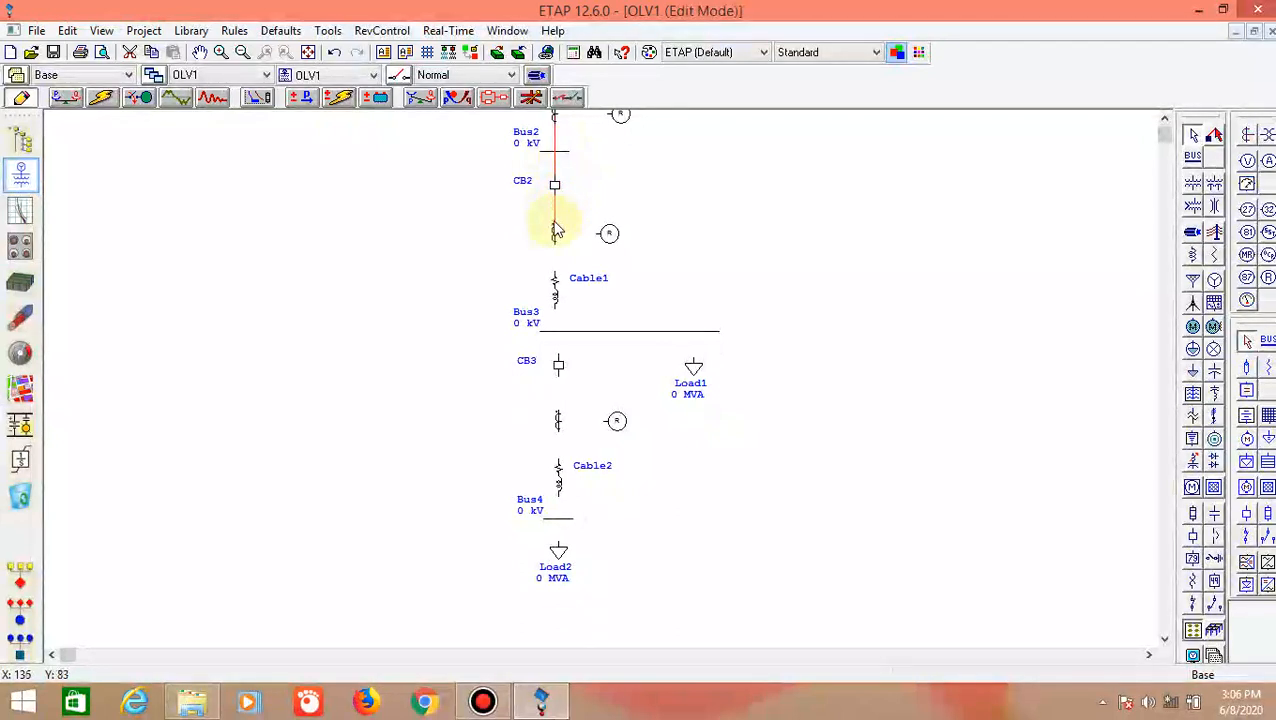
scroll(557, 230, down, 1)
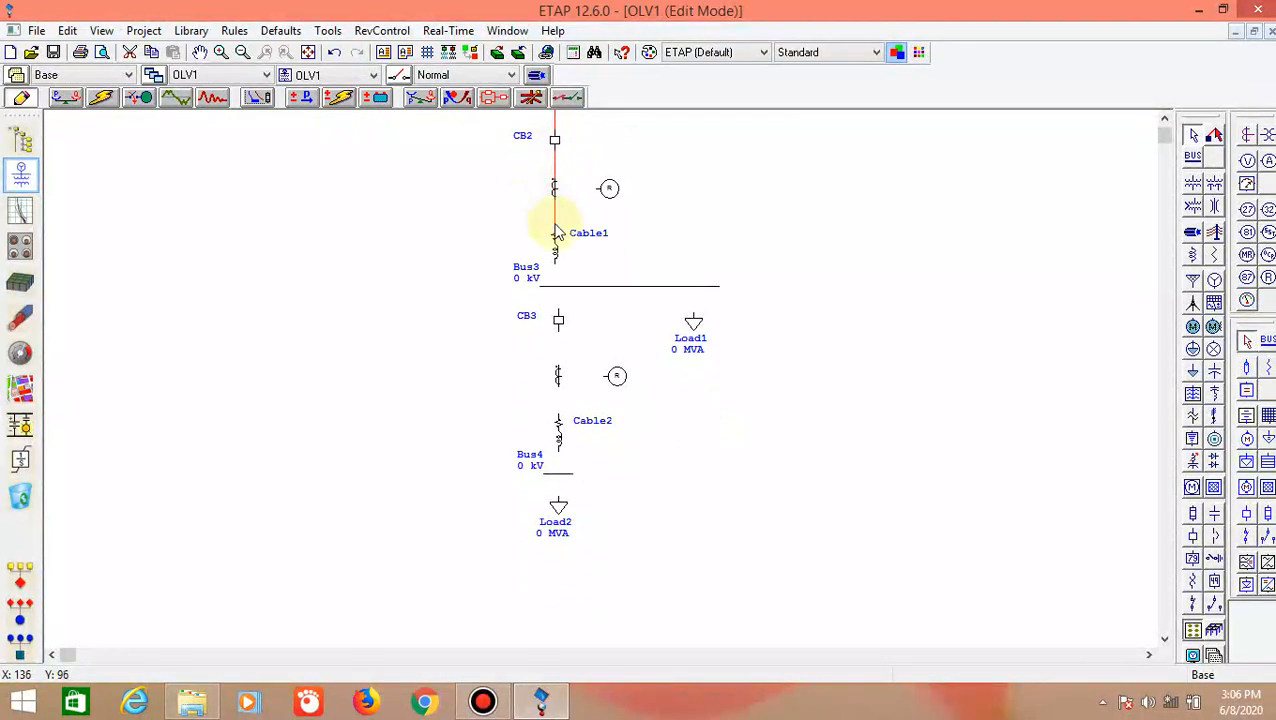
scroll(558, 232, down, 1)
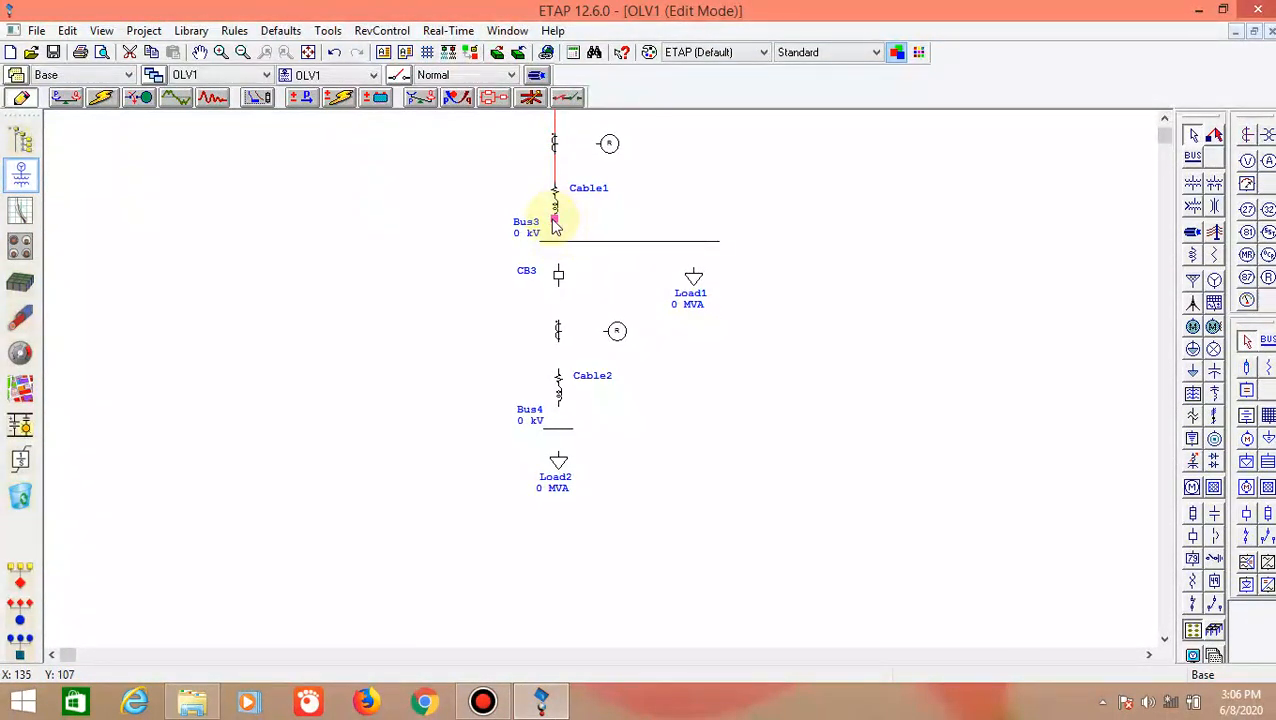
Wire Bus3 in series through CB3, the third current transformer, Cable2 and Bus4 to Load2
scroll(559, 250, down, 1)
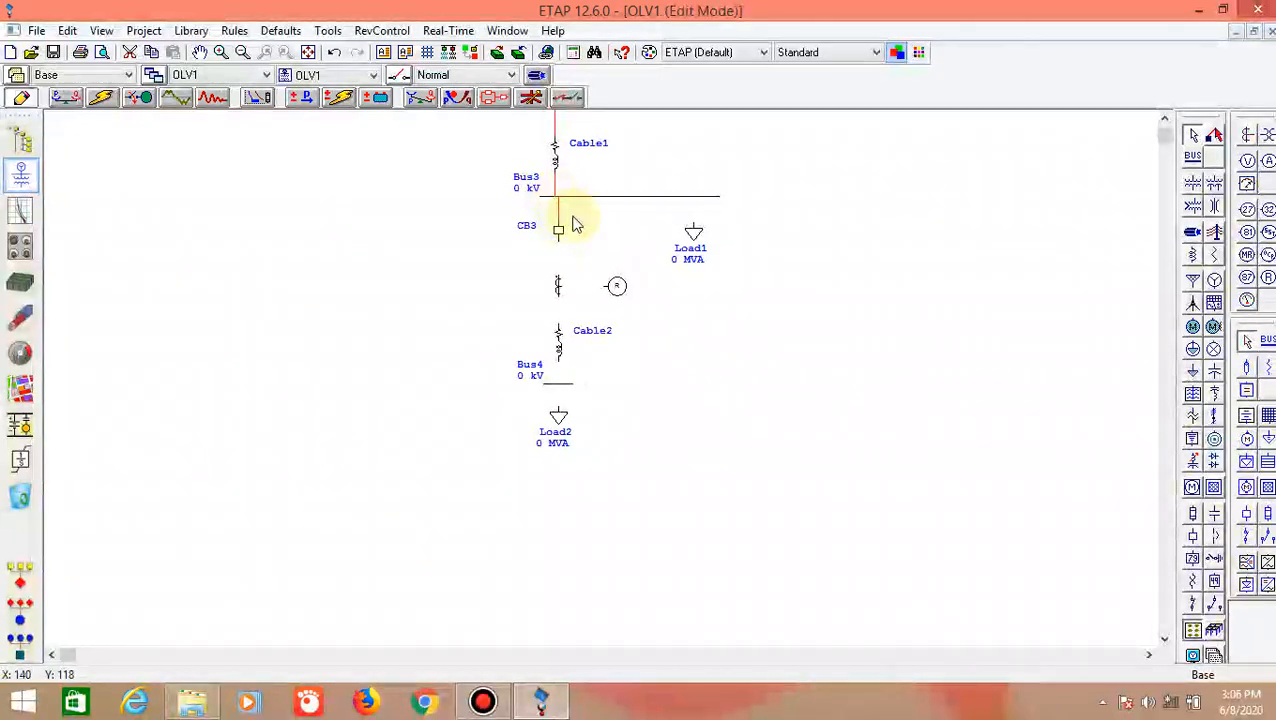
scroll(575, 226, down, 1)
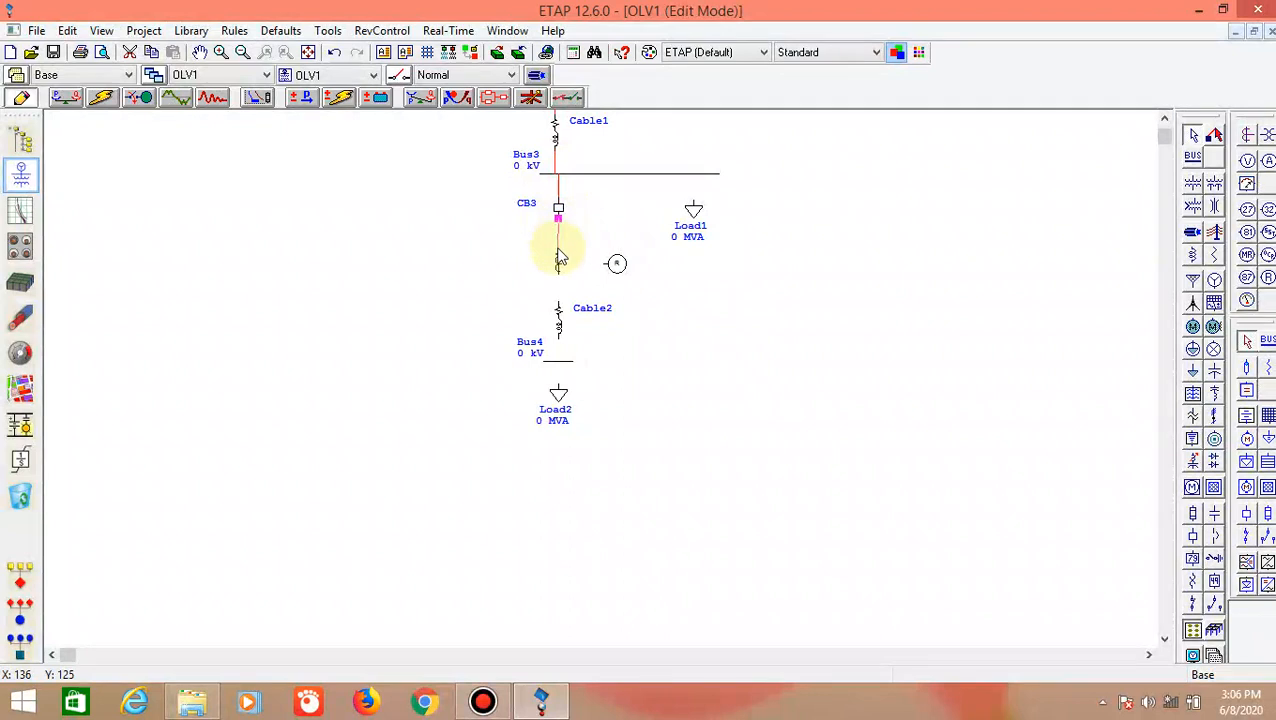
scroll(560, 255, down, 3)
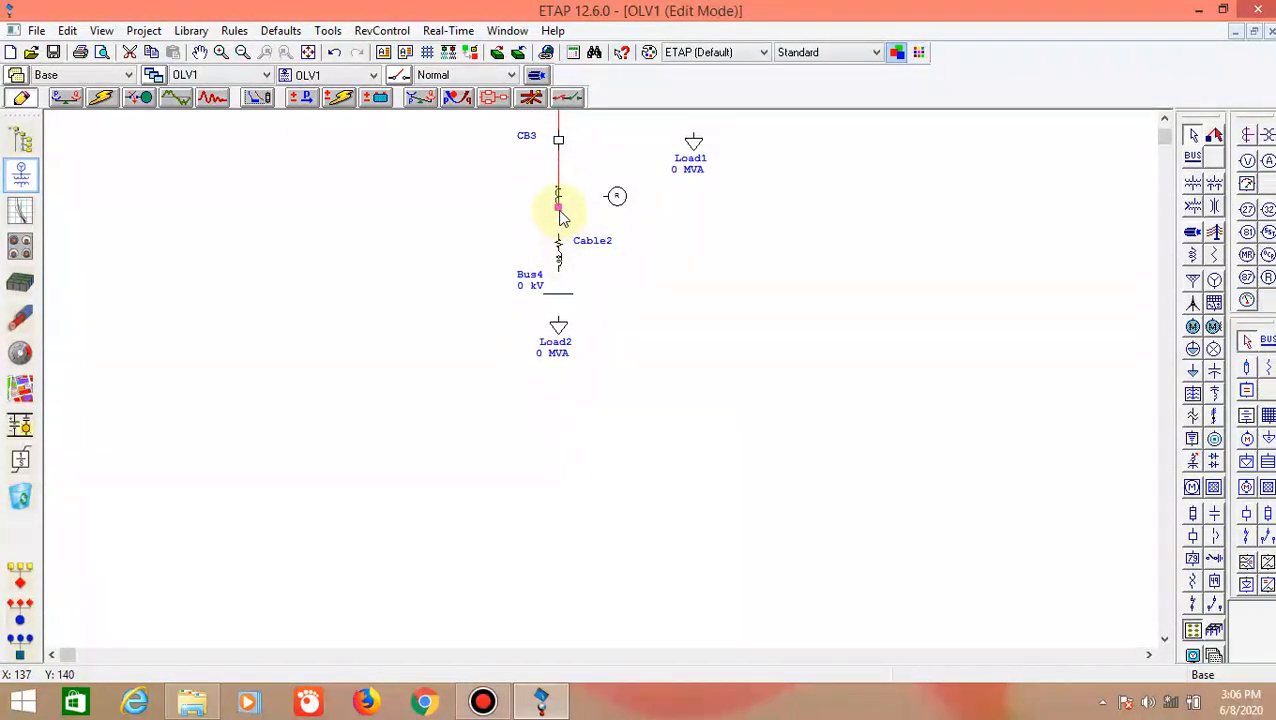
scroll(561, 240, down, 1)
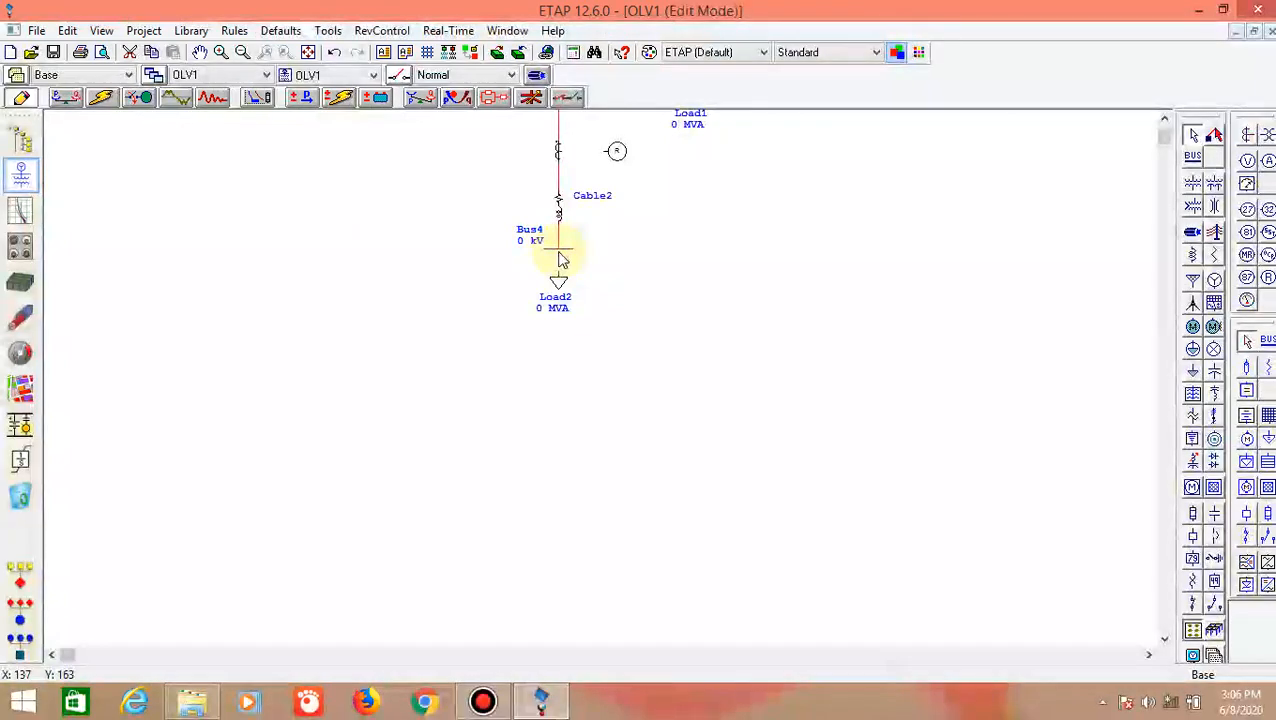
scroll(561, 256, down, 1)
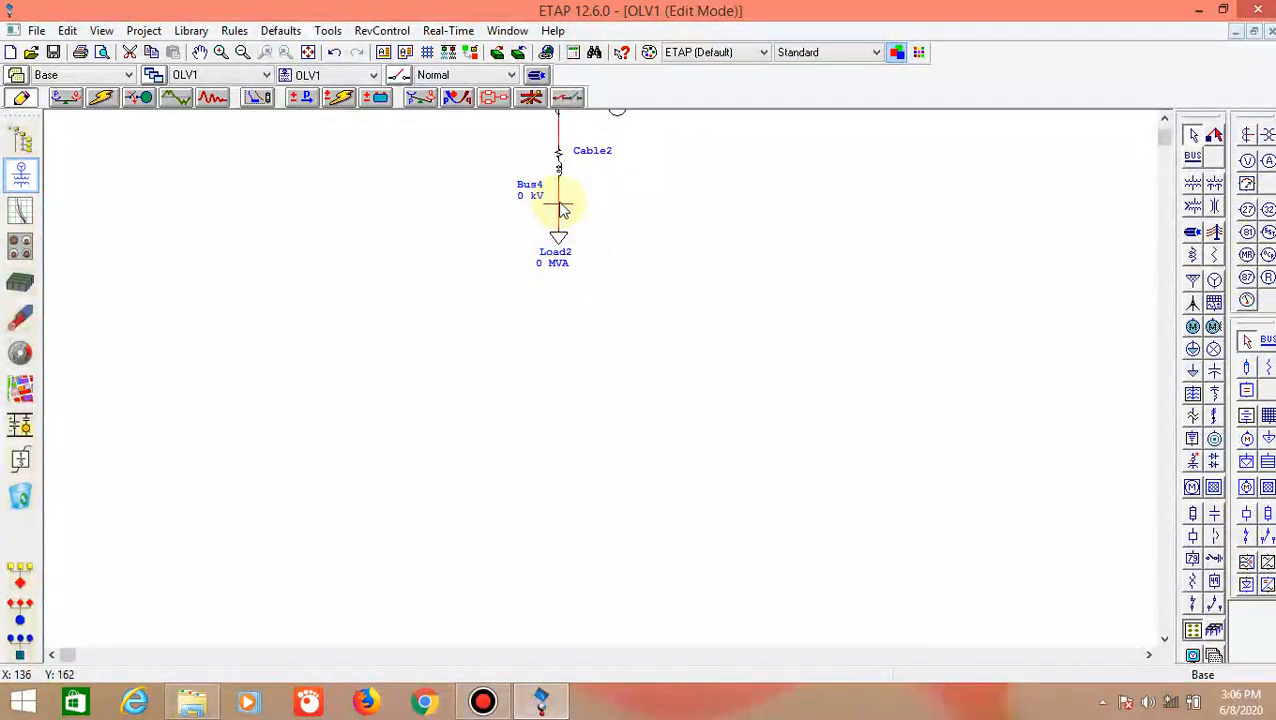
Connect each of the three R relays to its current transformer, and connect Load1 to Bus3
scroll(603, 232, up, 4)
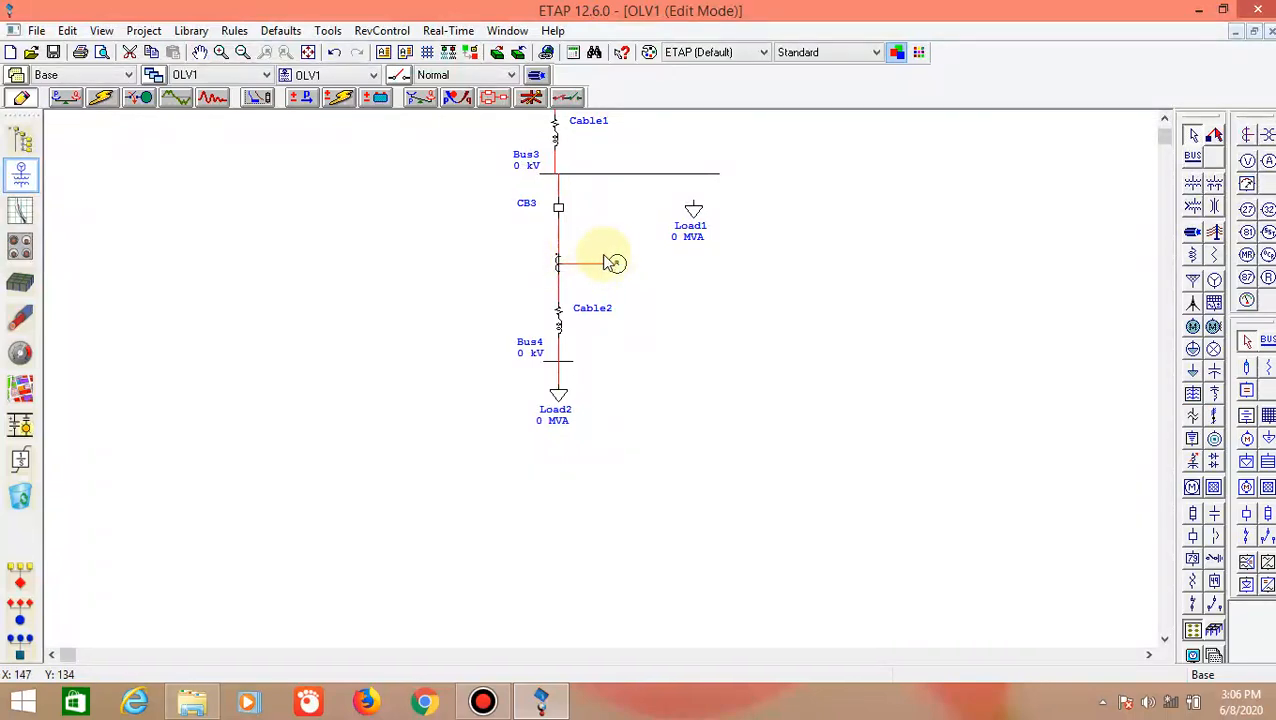
scroll(613, 262, up, 1)
drag(693, 247, 691, 226)
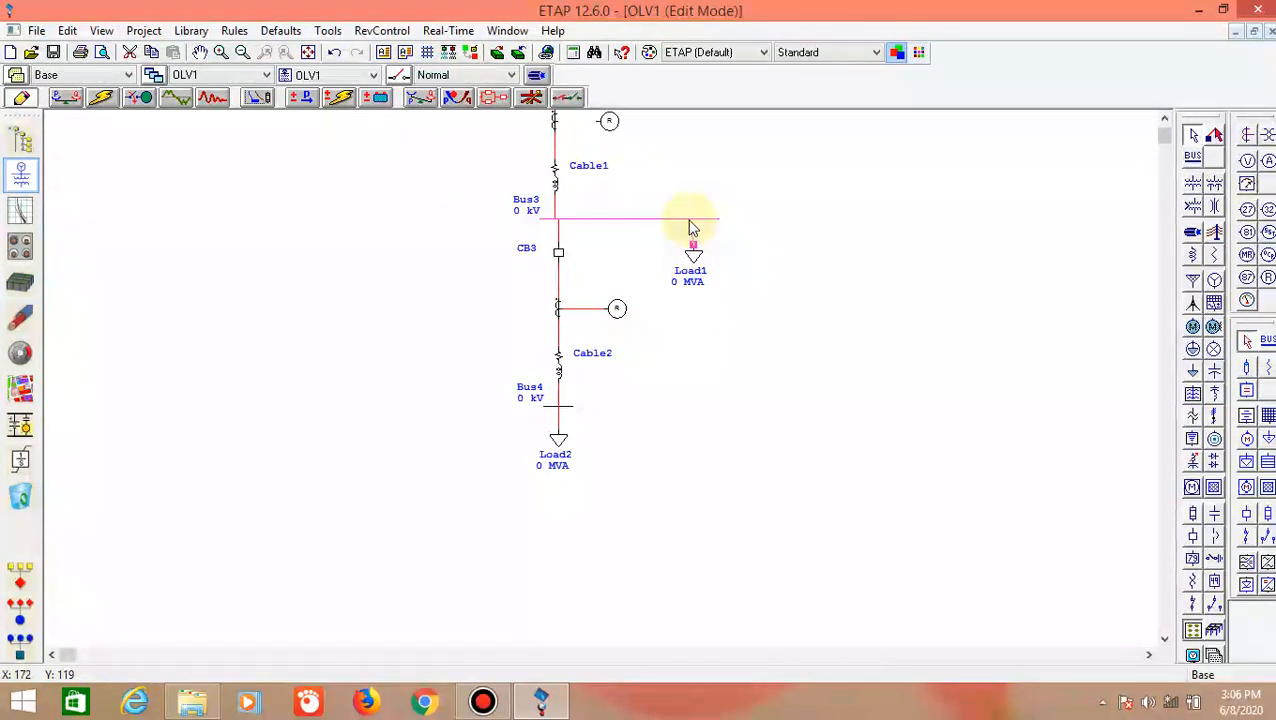
scroll(691, 226, up, 4)
drag(597, 279, 561, 283)
scroll(578, 264, up, 3)
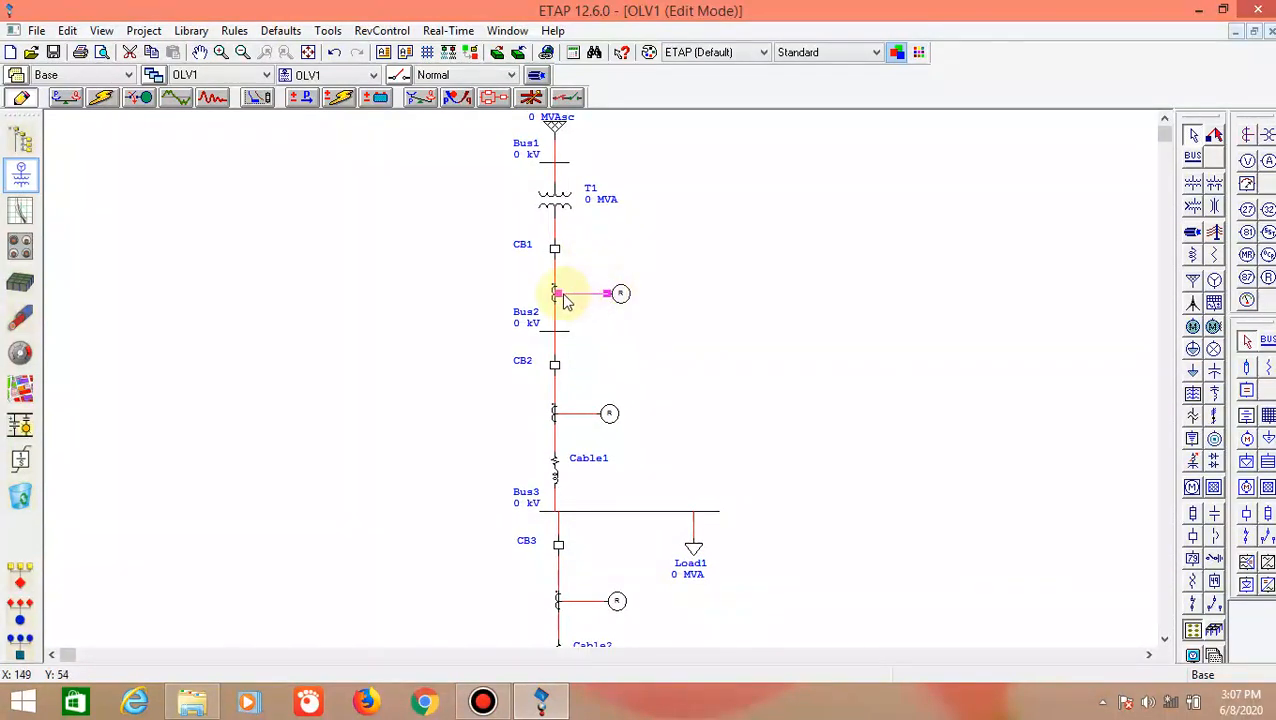
scroll(565, 285, up, 1)
scroll(570, 276, down, 5)
scroll(600, 272, up, 3)
scroll(616, 250, down, 2)
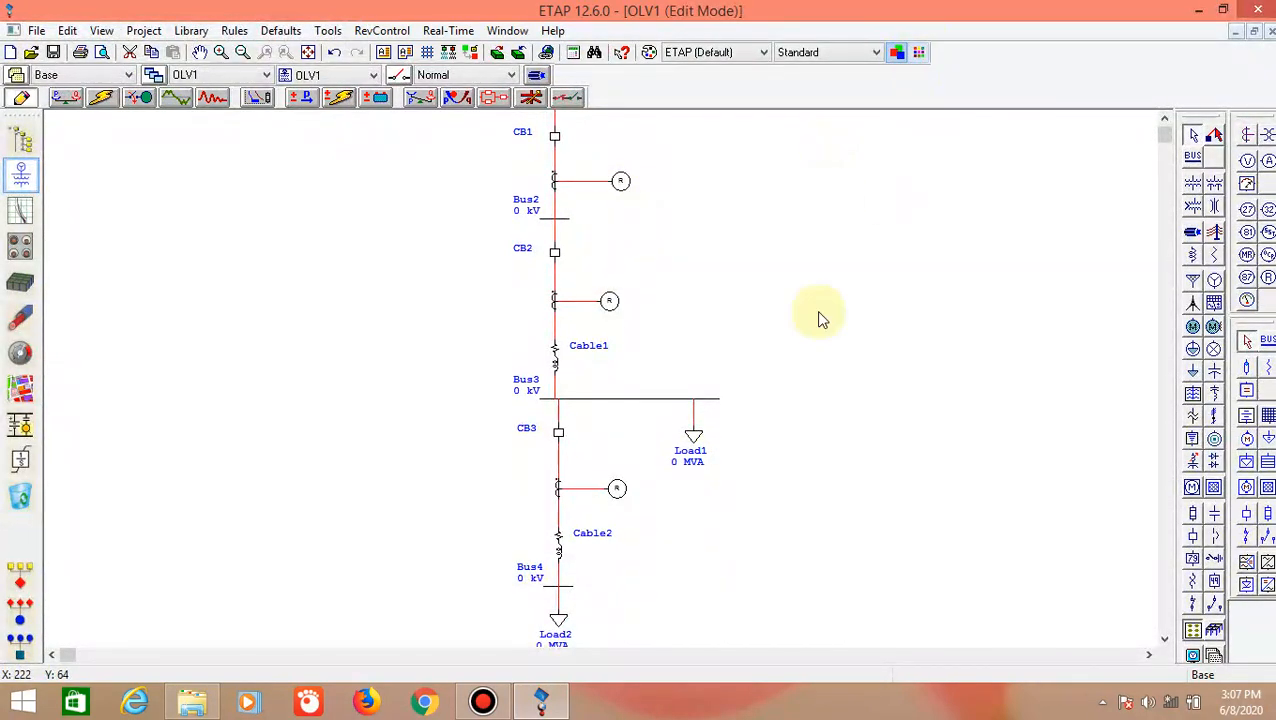
scroll(400, 420, up, 2)
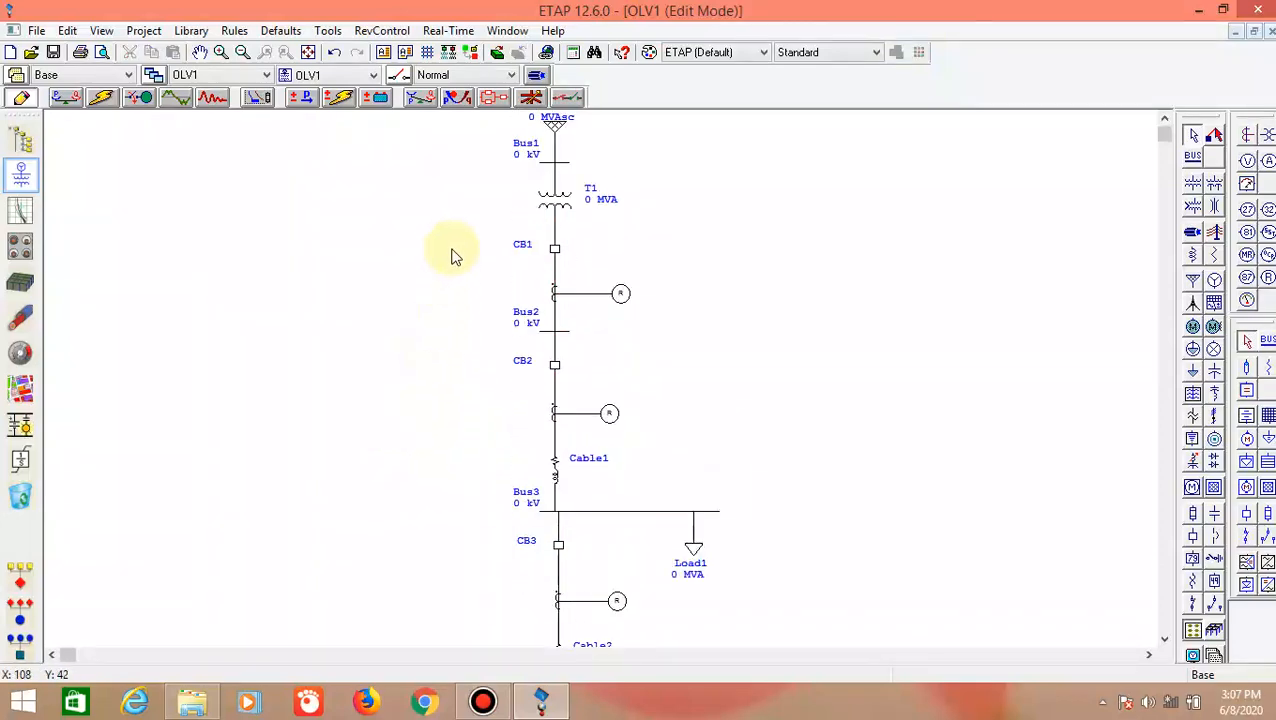
Select the whole one-line diagram and switch its element symbols to the IEC standard
scroll(450, 255, up, 1)
drag(404, 133, 540, 148)
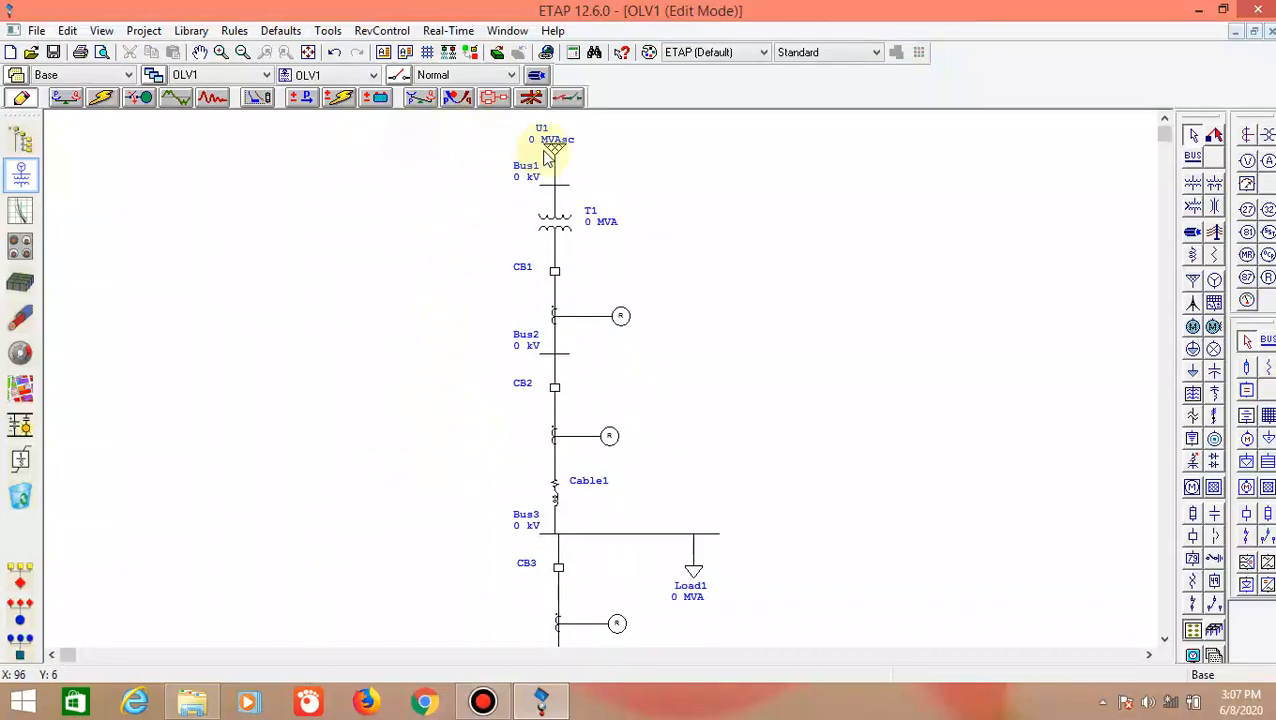
drag(610, 170, 742, 645)
right_click(650, 533)
mouse_move(715, 302)
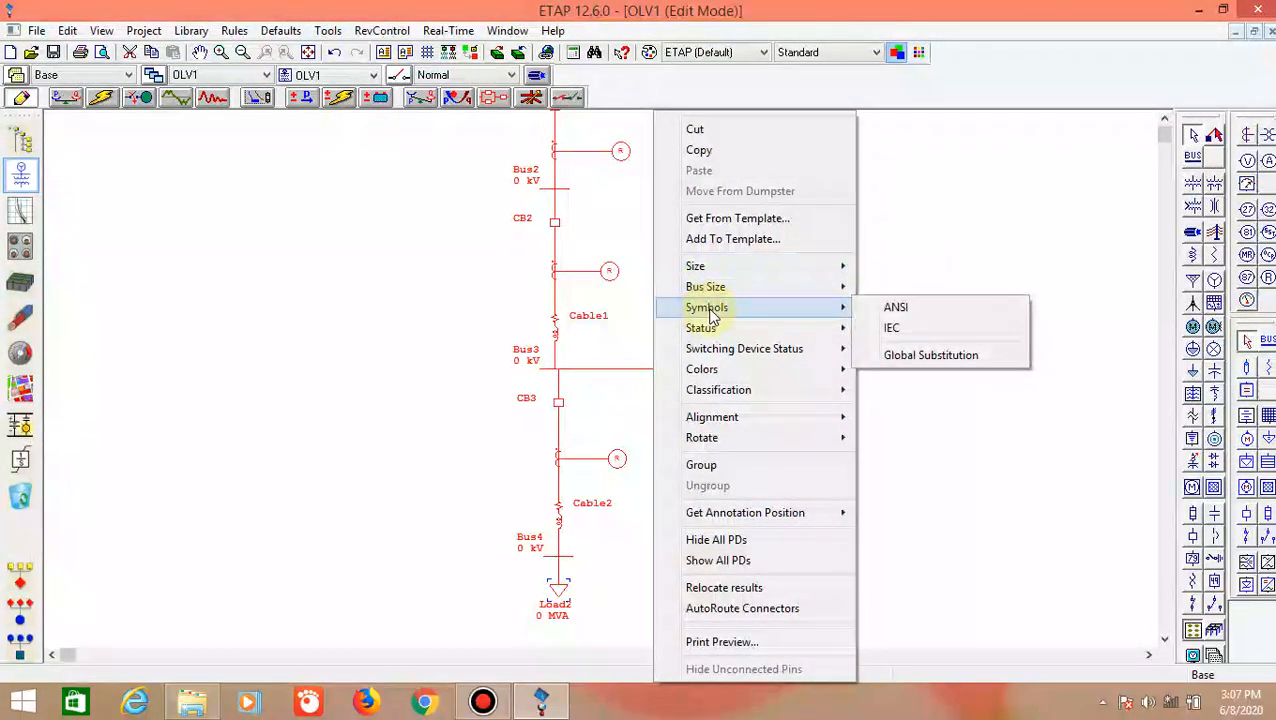
click(932, 326)
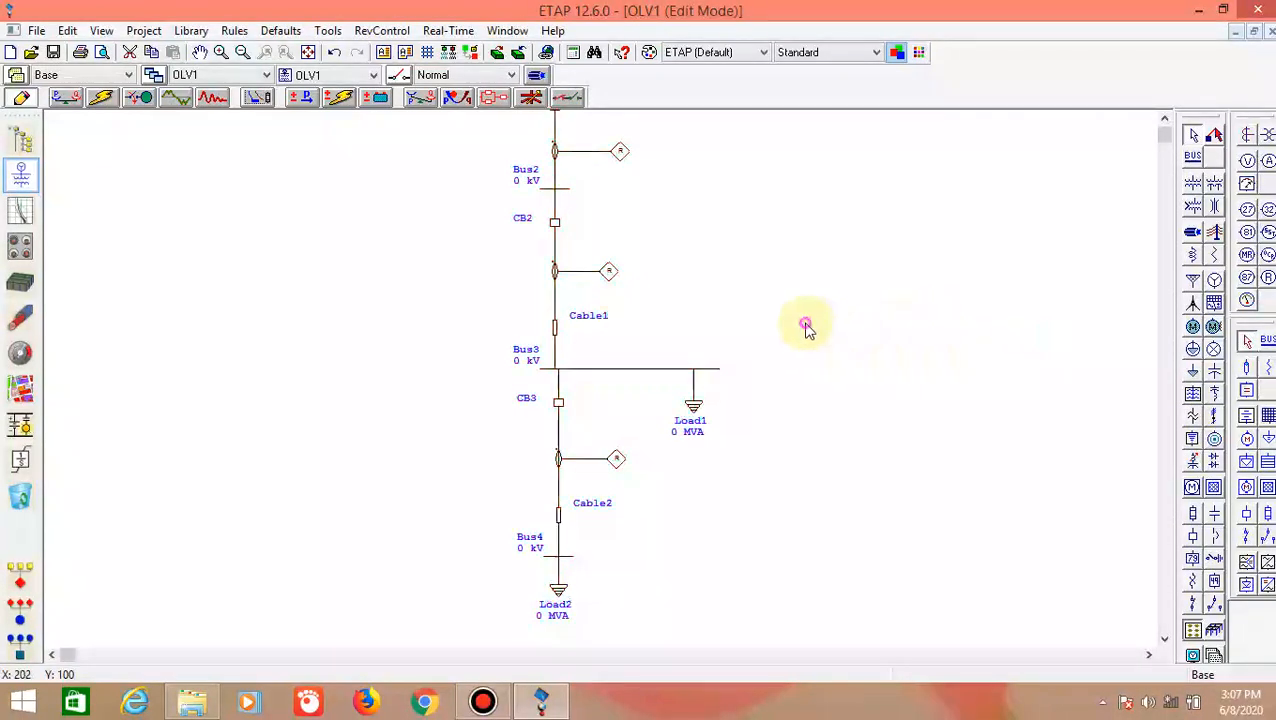
scroll(637, 352, up, 1)
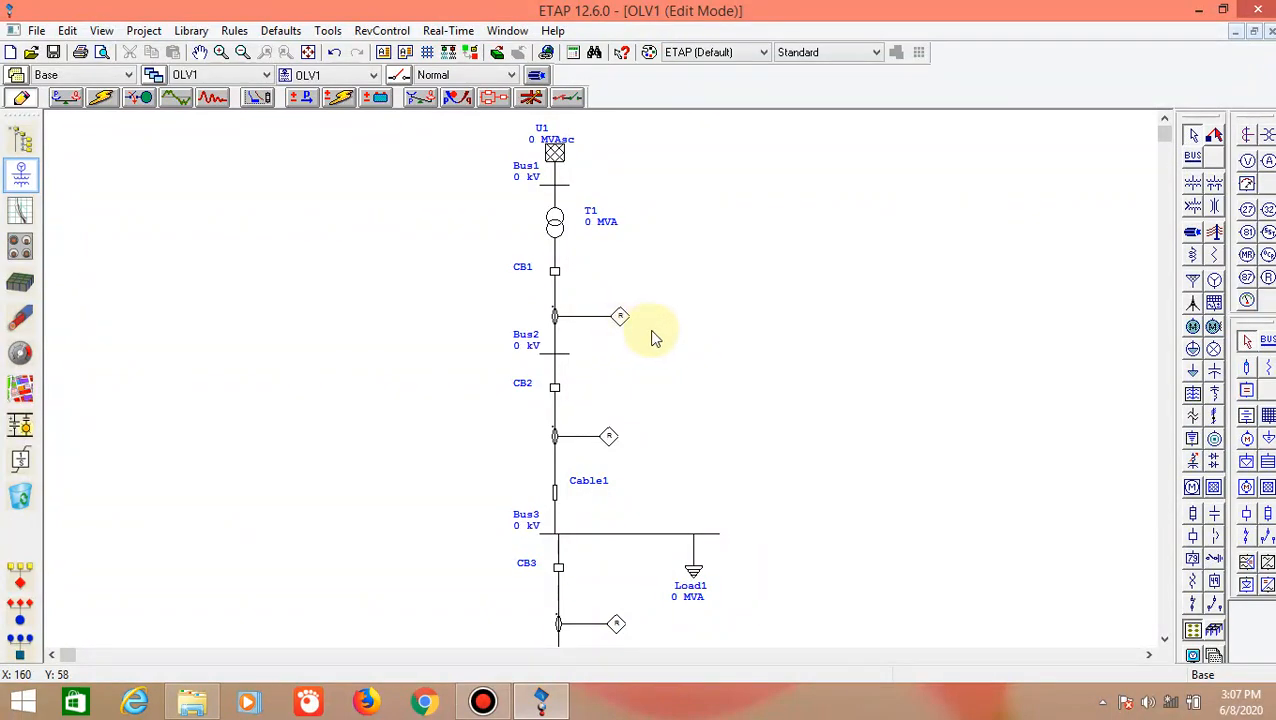
Set the three-phase short-circuit rating of power grid U1 to 1285 MVAsc
double_click(555, 153)
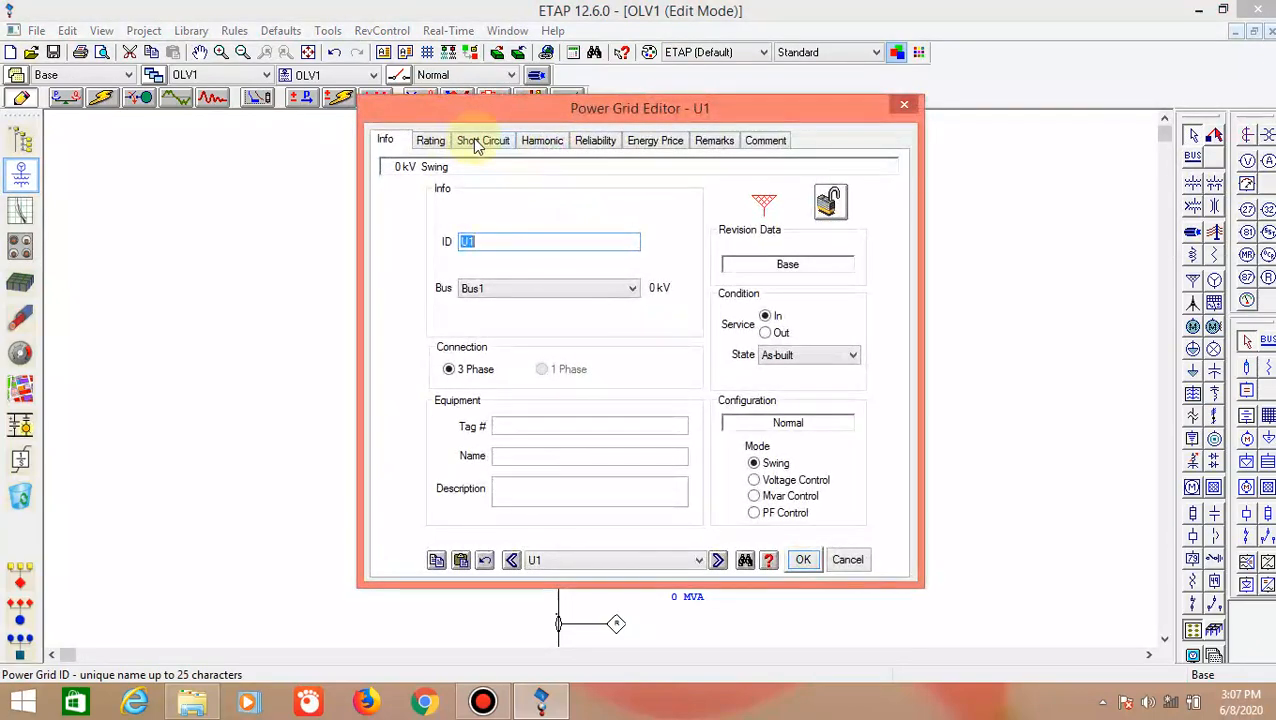
click(478, 142)
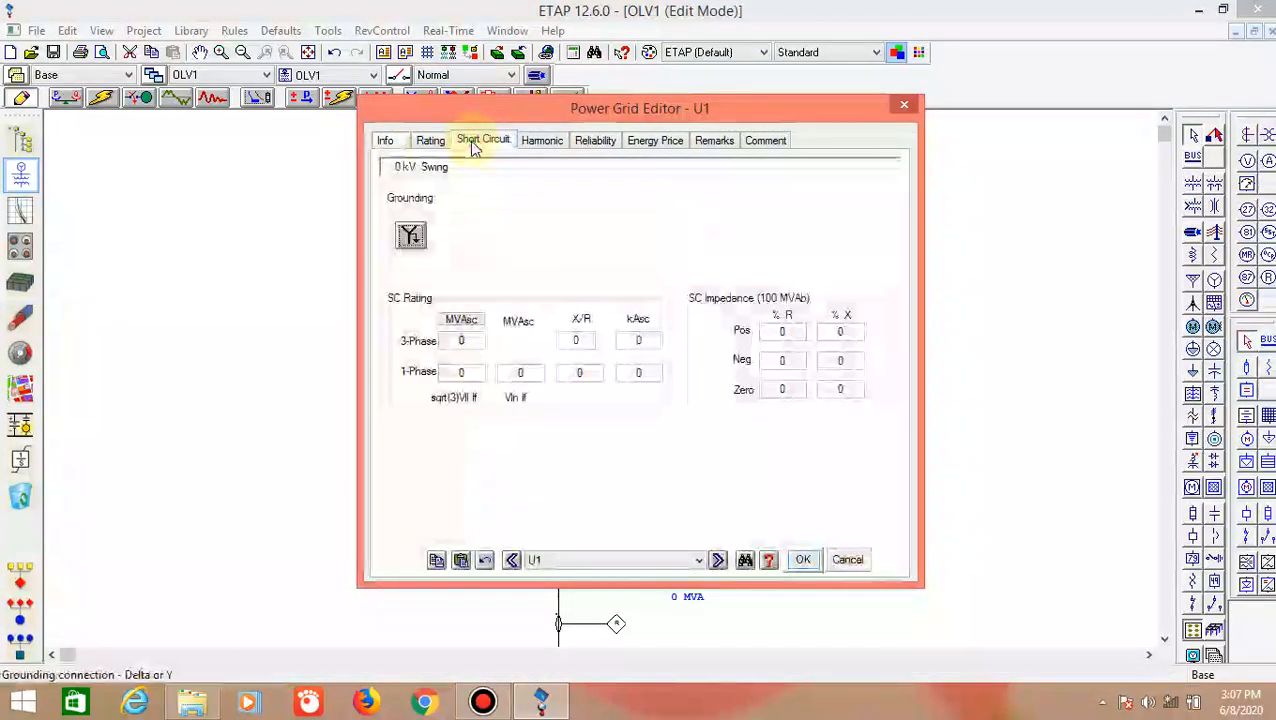
click(479, 340)
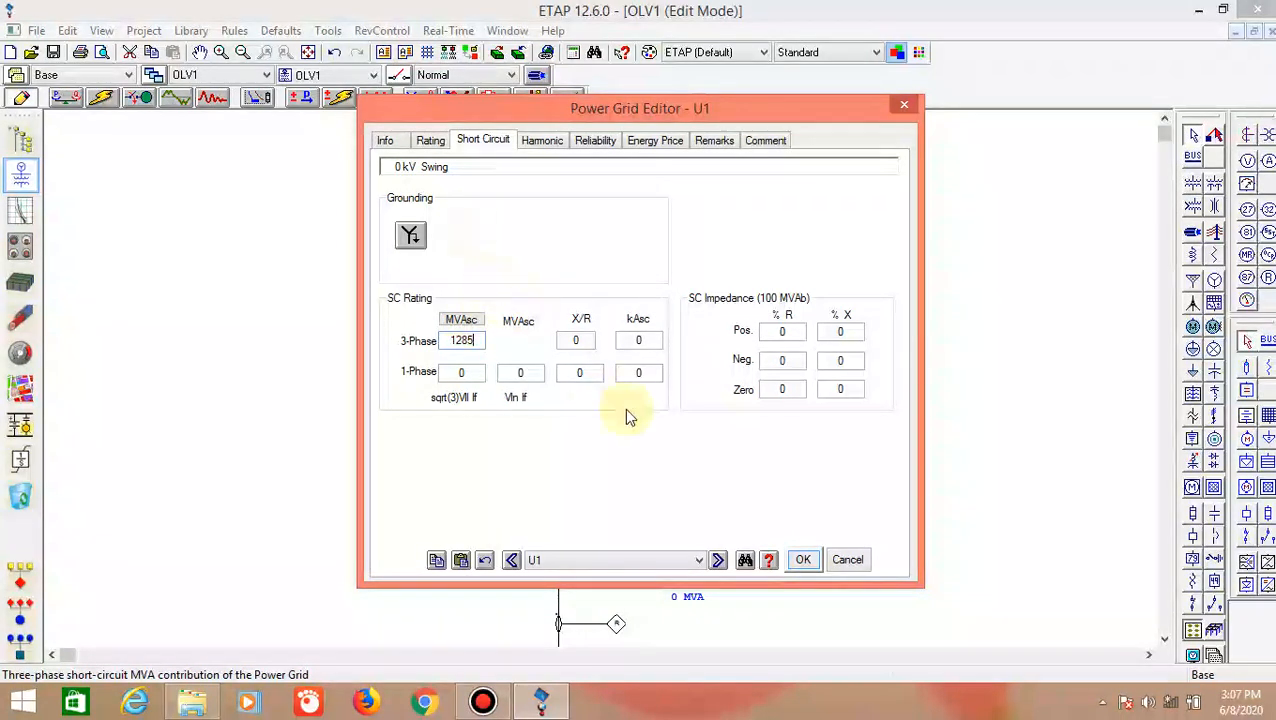
click(800, 561)
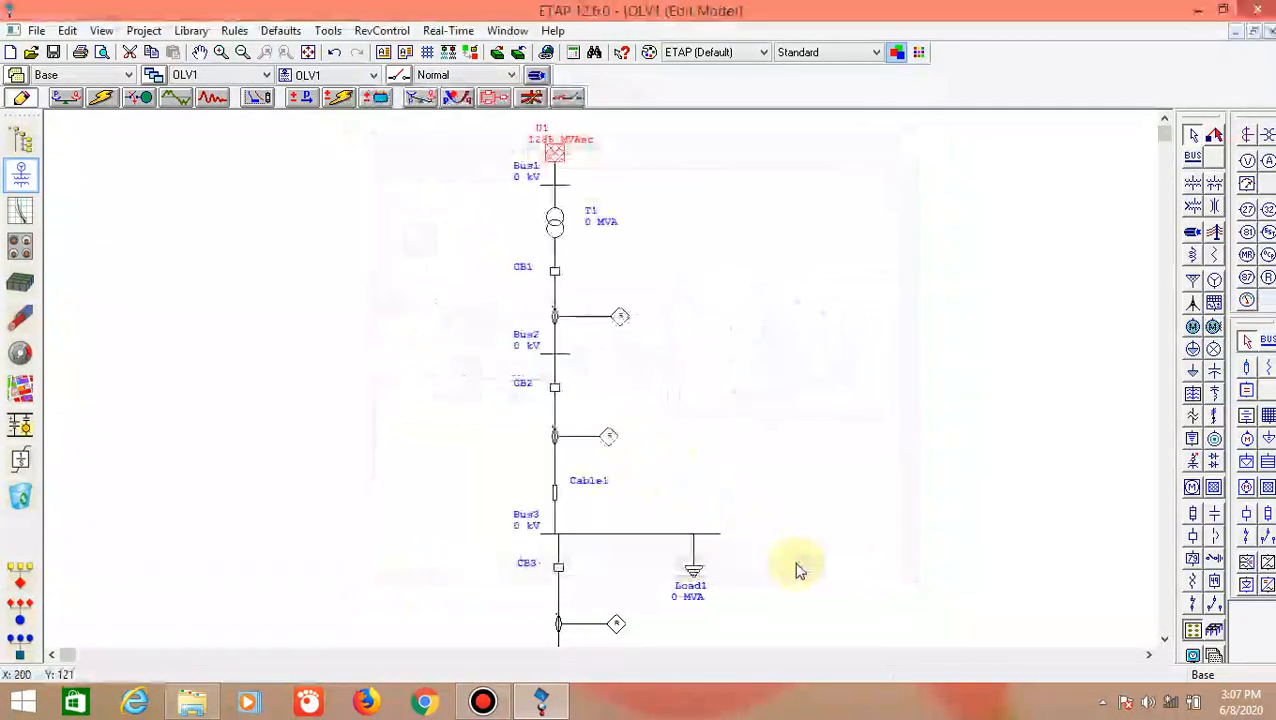
click(650, 380)
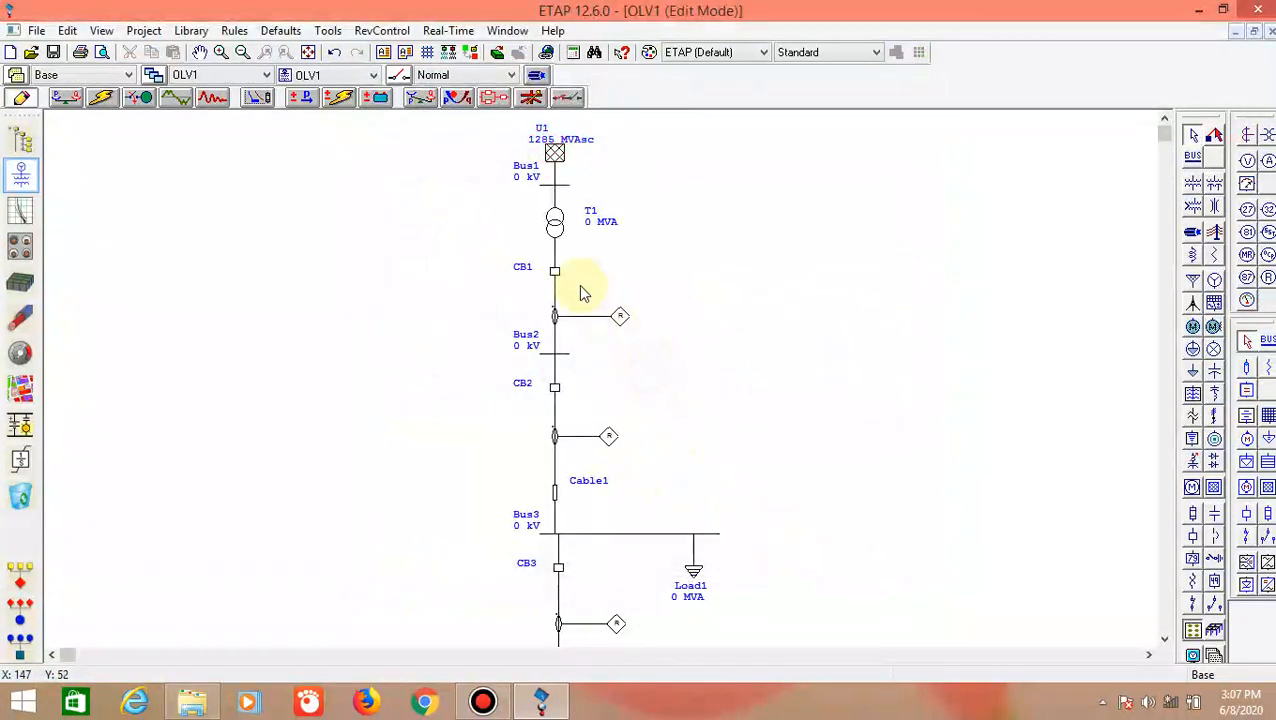
Rate transformer T1 at 150 kV primary, 20 kV secondary and 60 MVA
double_click(556, 226)
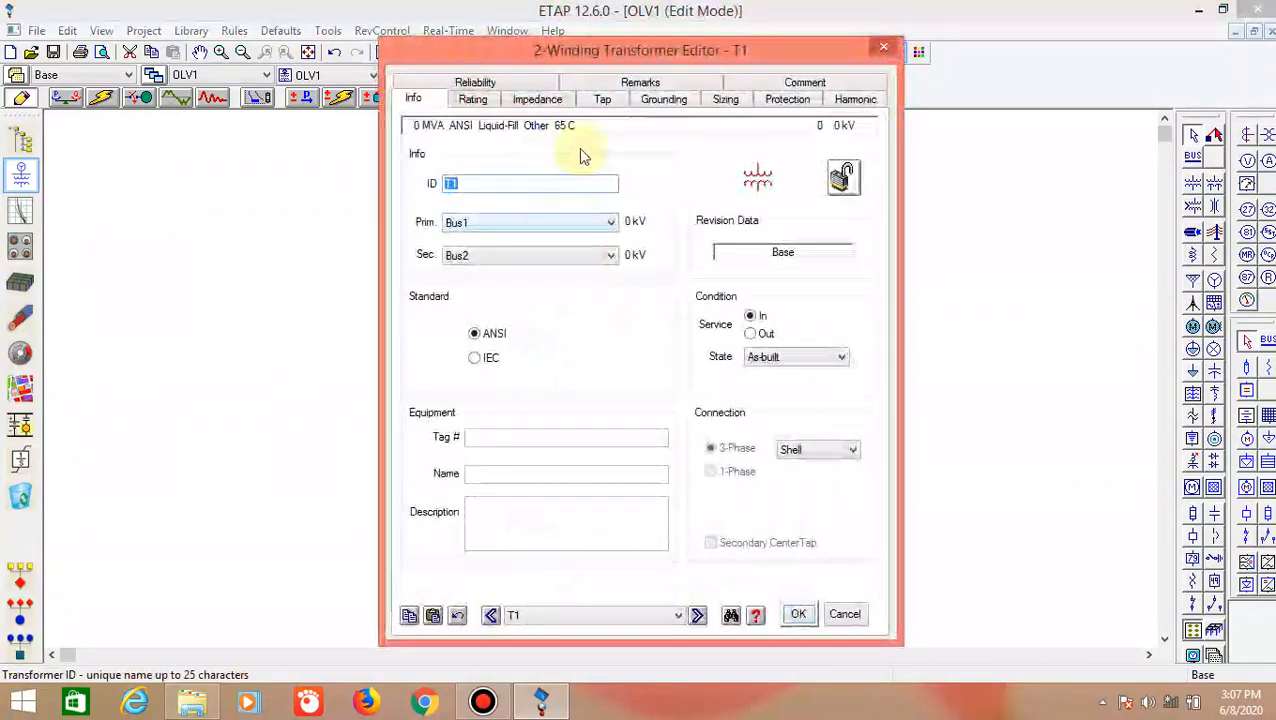
click(476, 103)
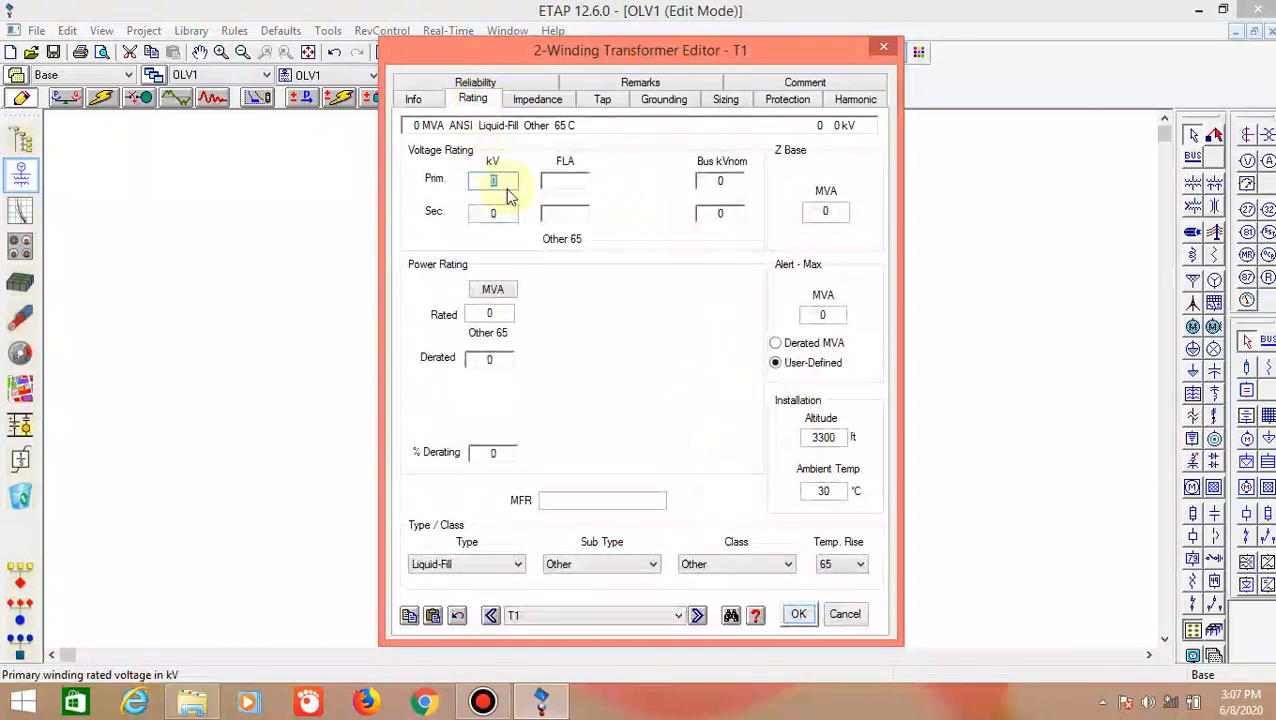
key(BackSpace)
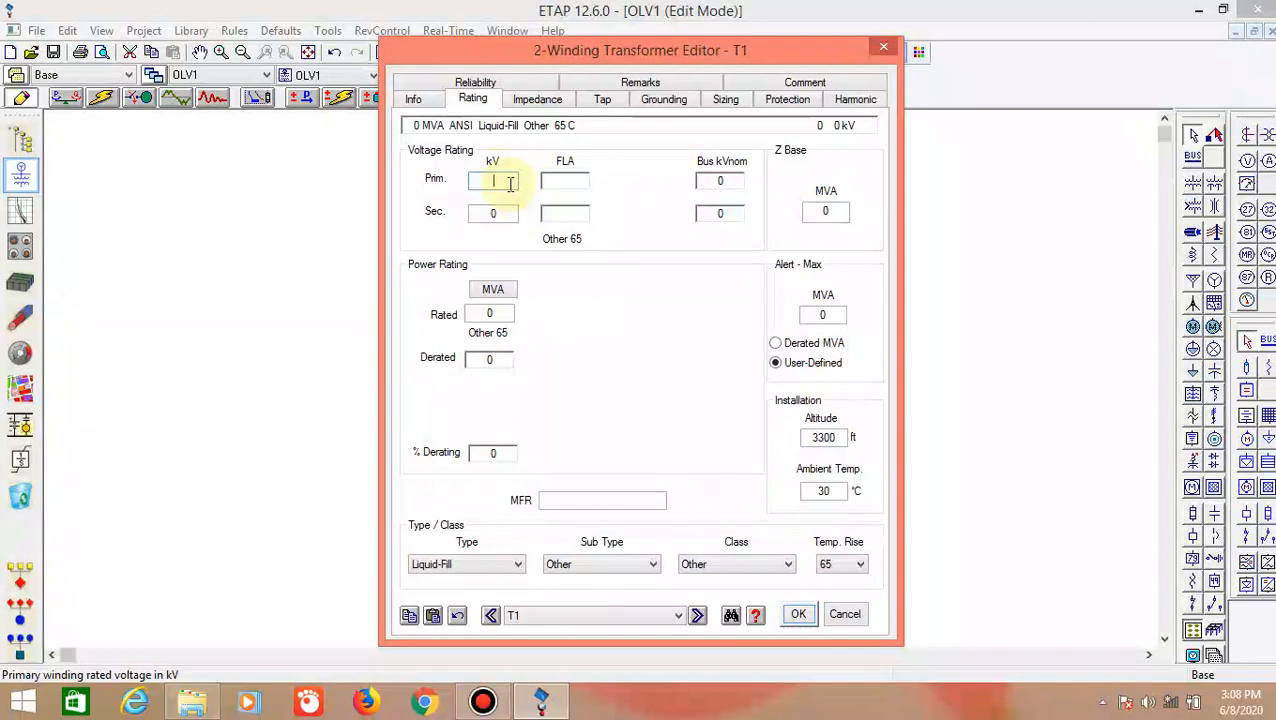
text(150)
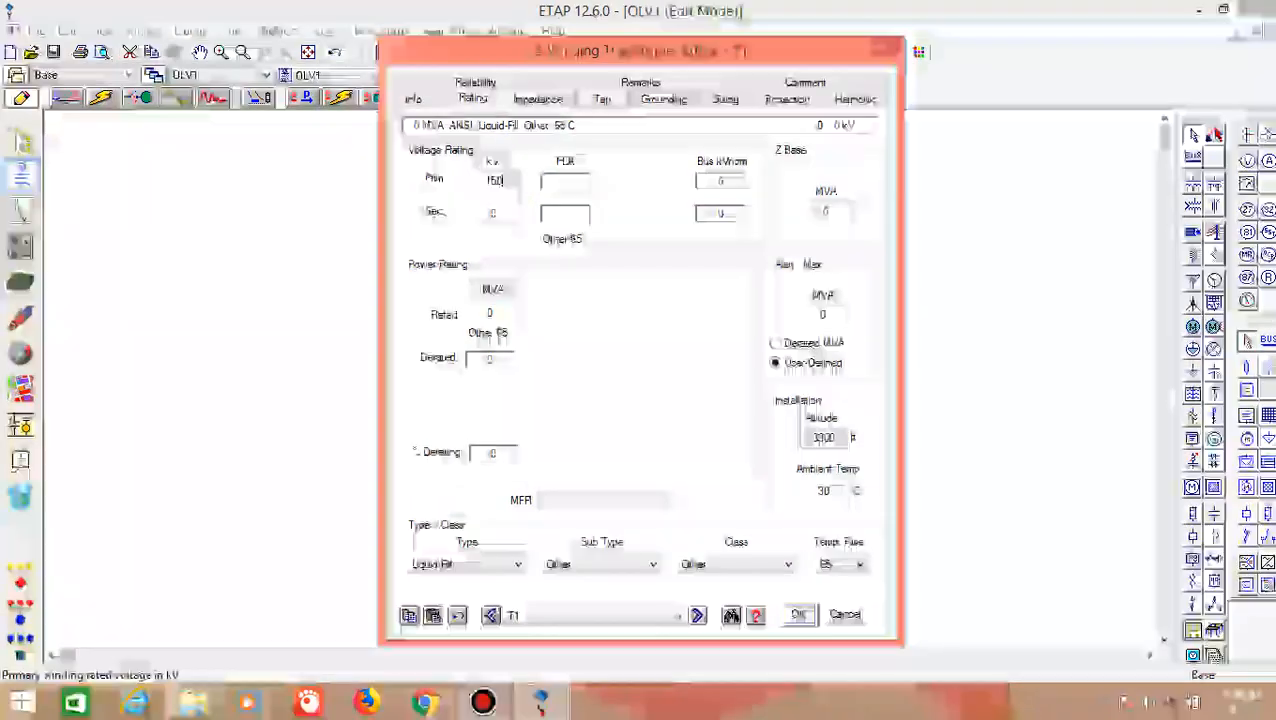
click(506, 212)
key(BackSpace)
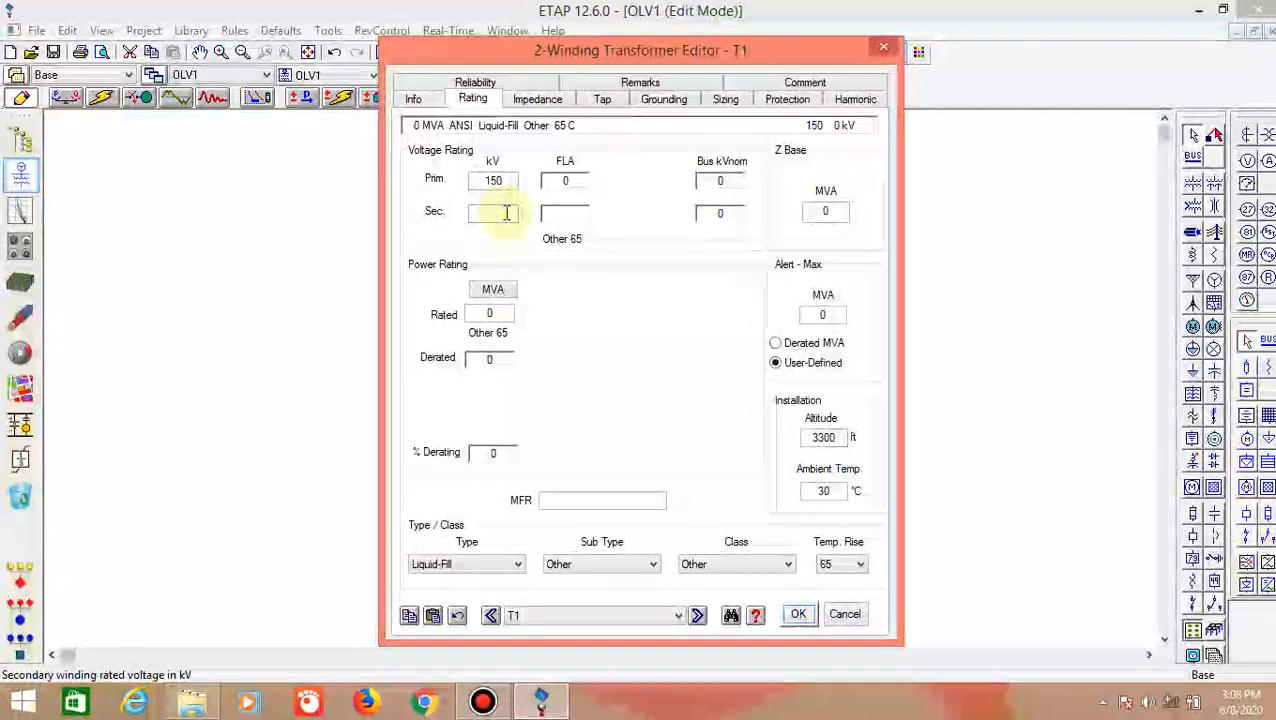
text(20)
click(496, 313)
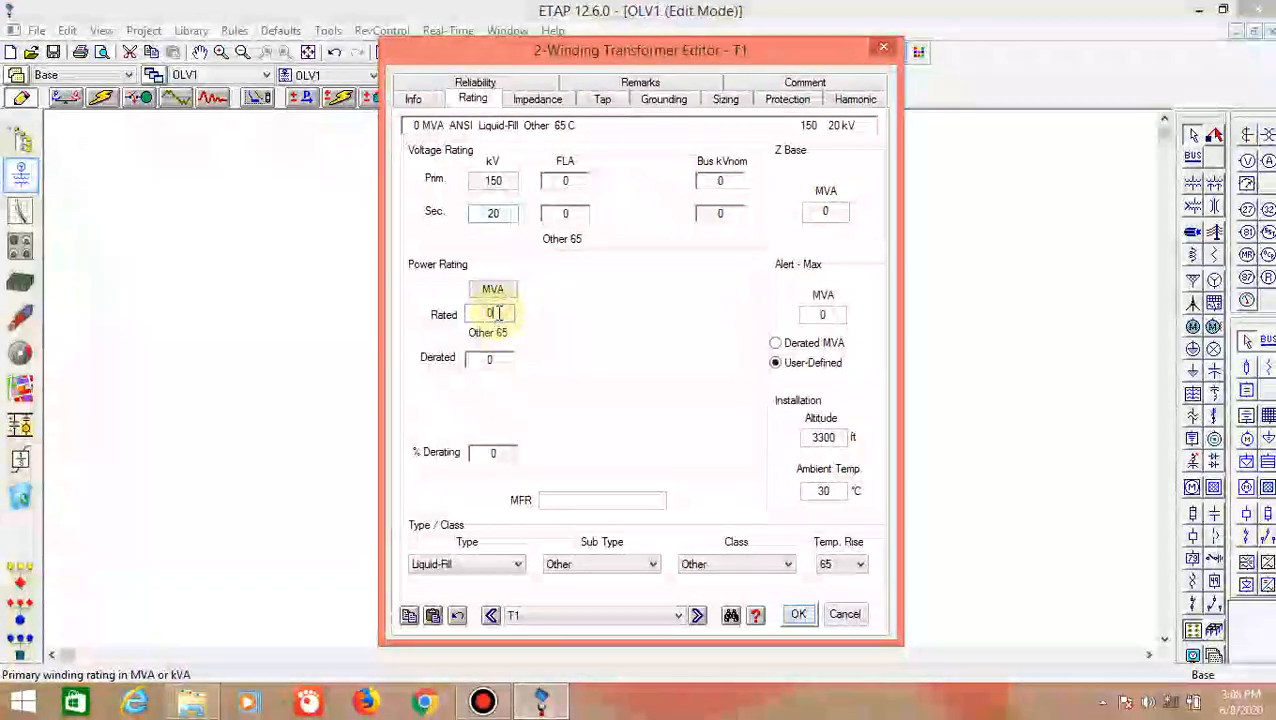
key(BackSpace)
text(6)
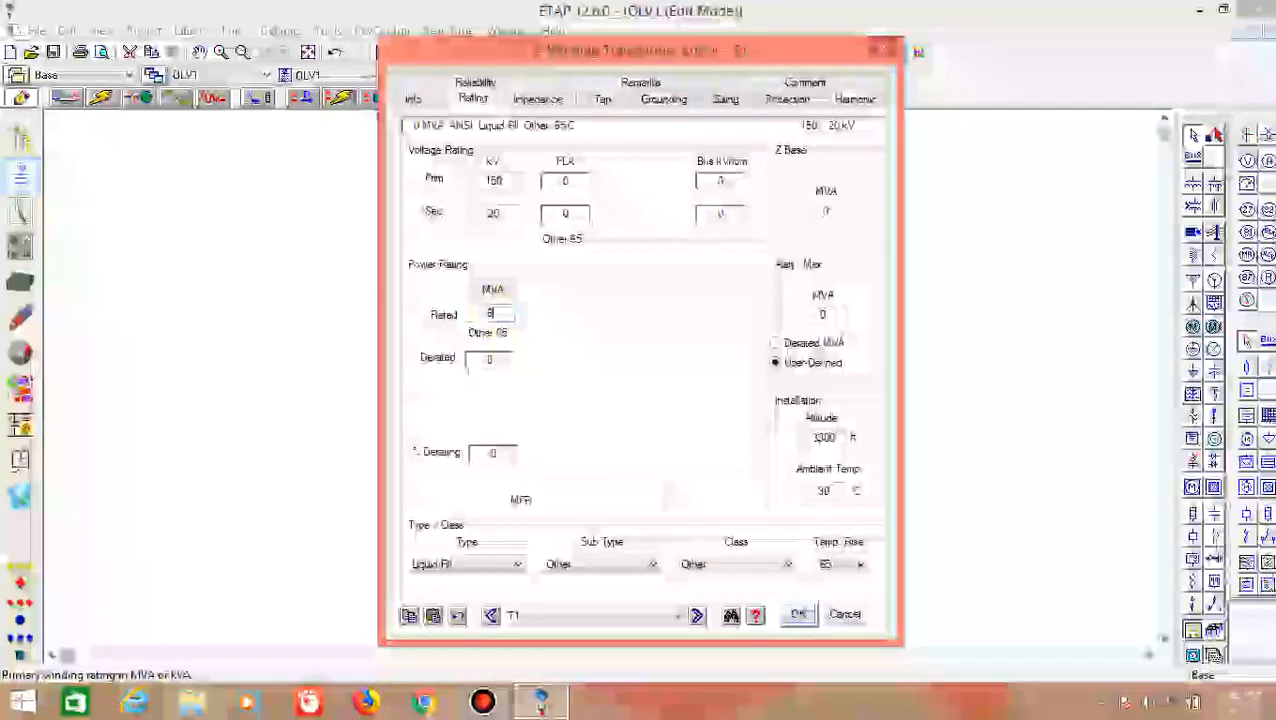
text(0)
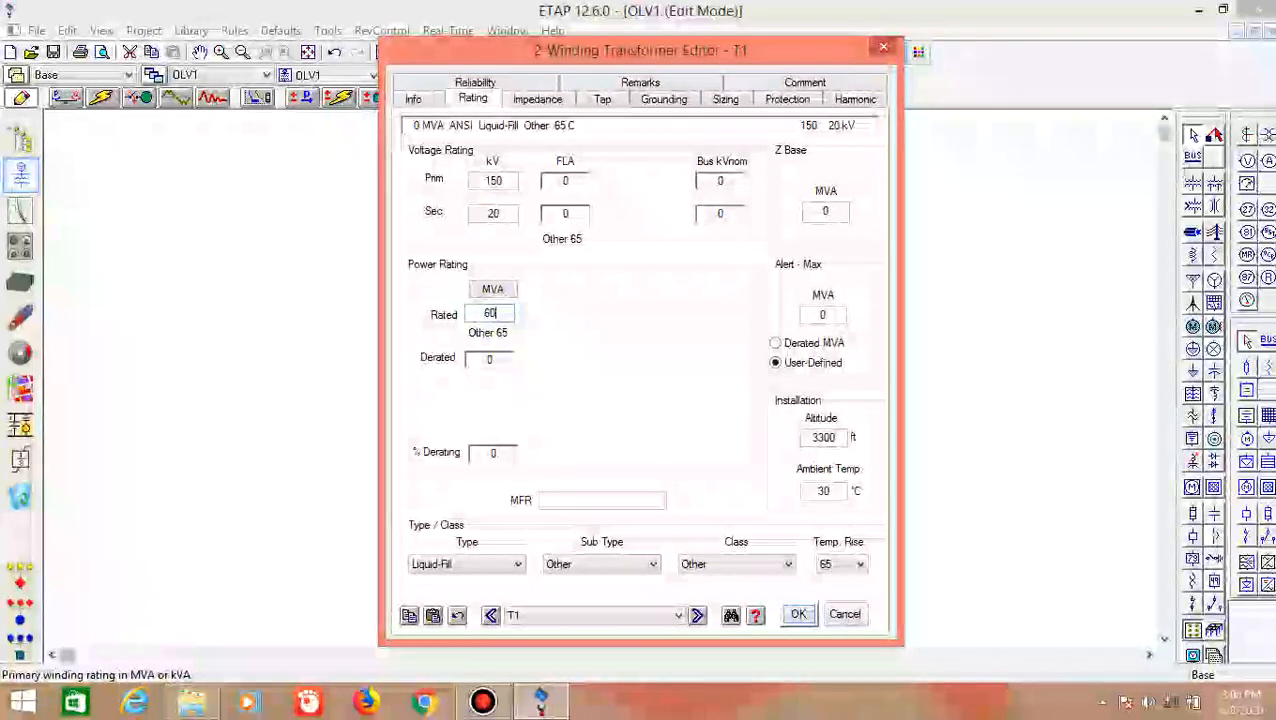
Apply typical Z and X/R impedances and typical no-load test values to transformer T1, and save its data
click(541, 101)
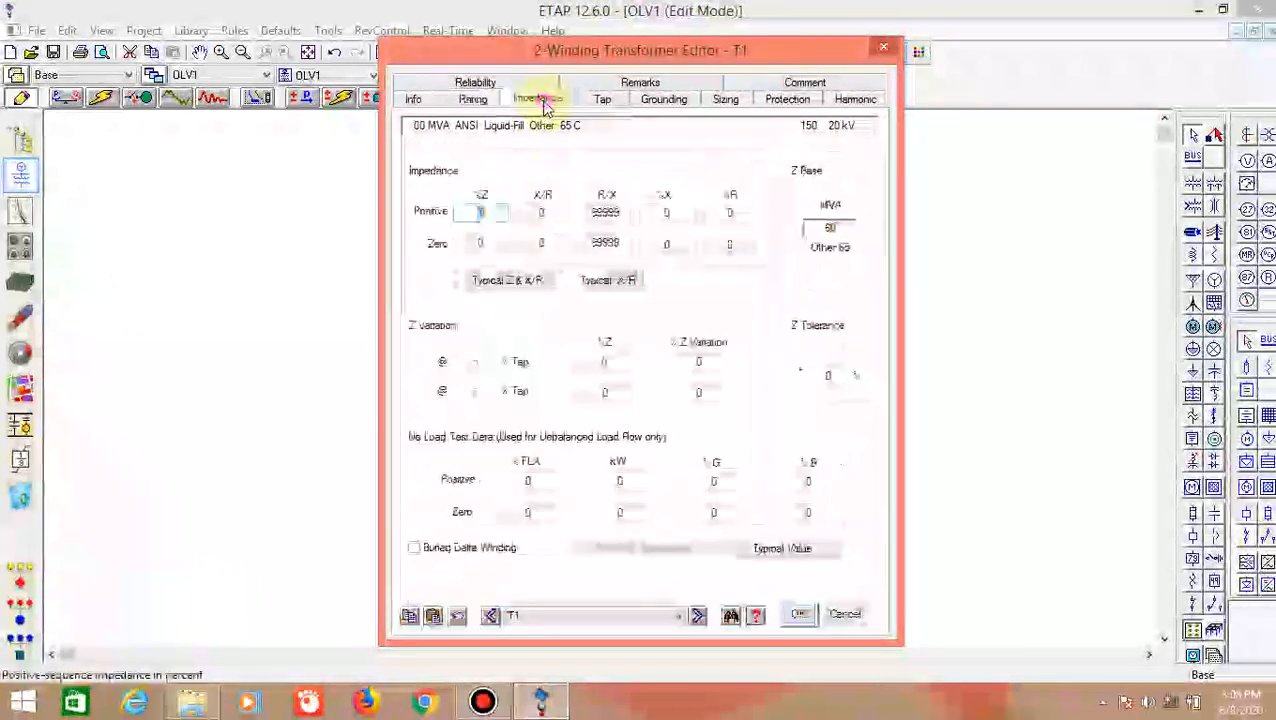
click(519, 281)
click(783, 552)
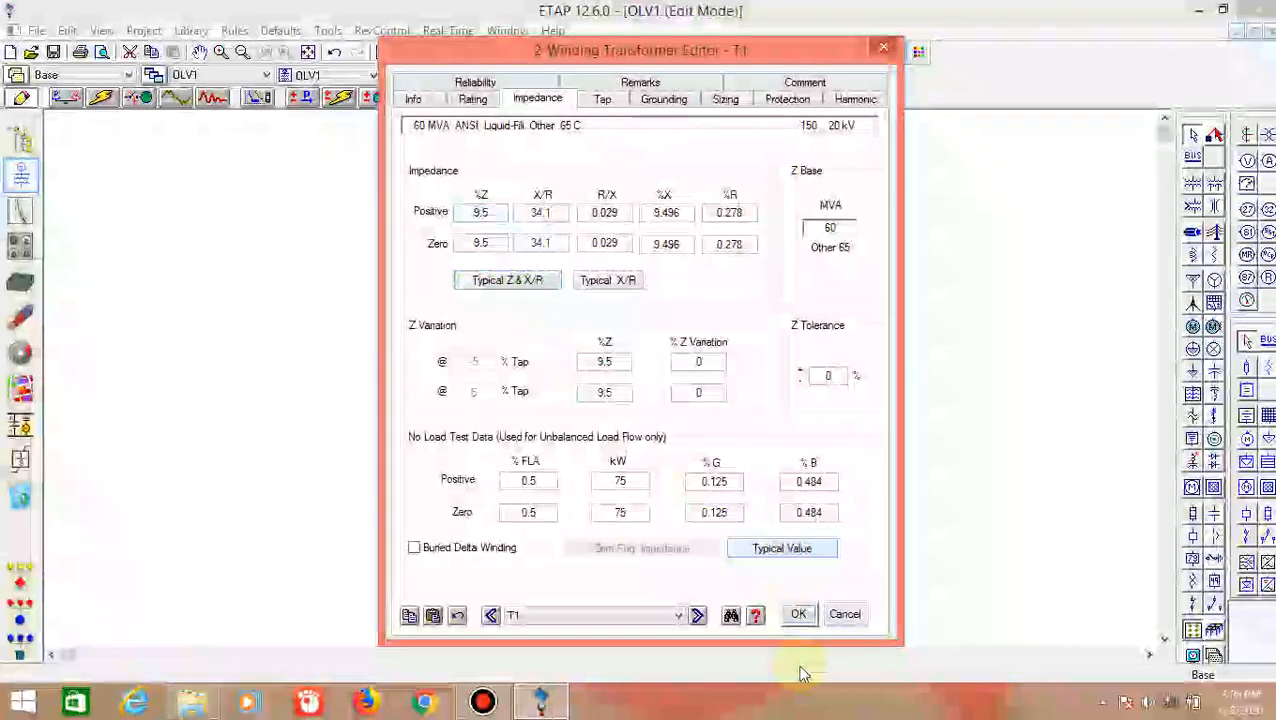
click(800, 614)
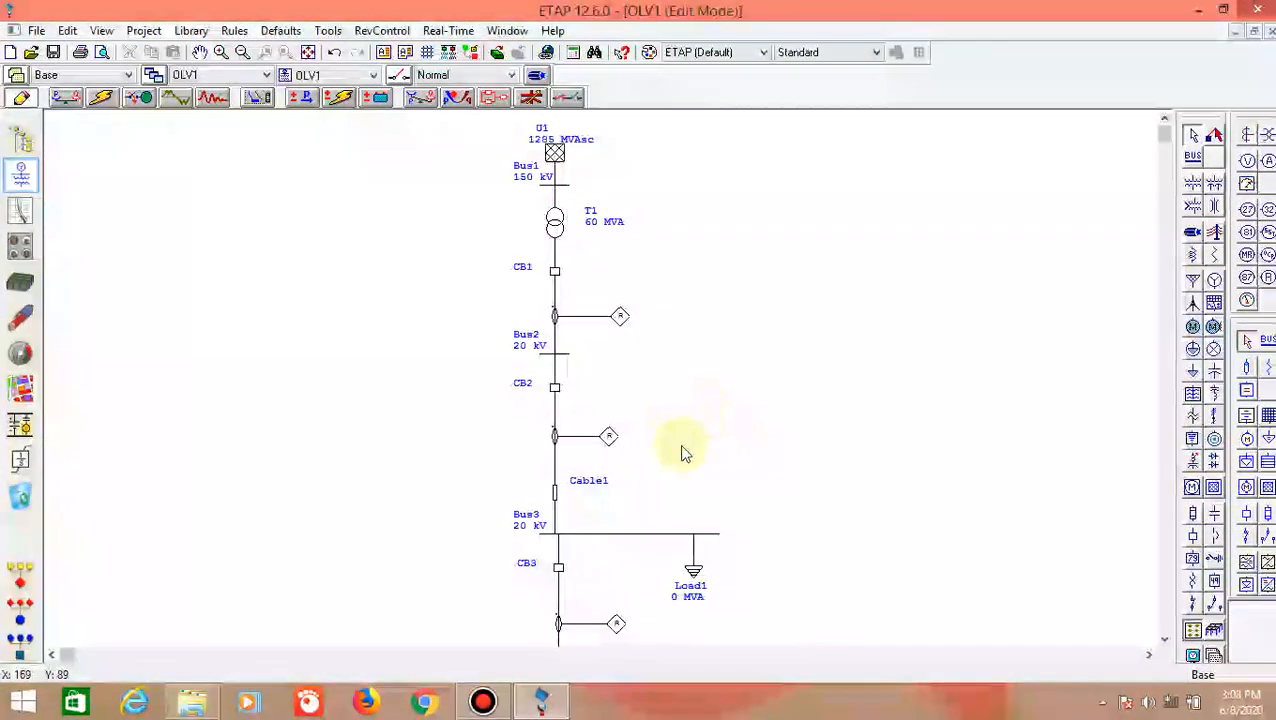
Set the length of Cable1 to 500 m
scroll(682, 447, down, 3)
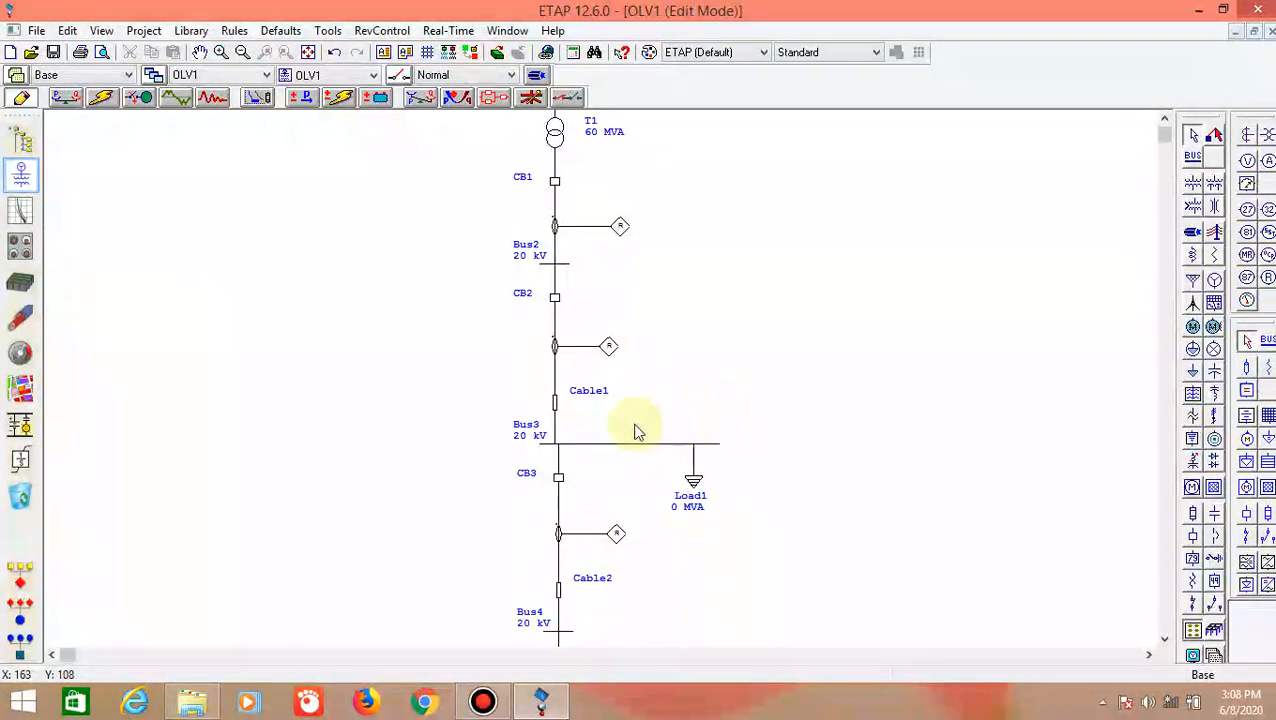
double_click(556, 410)
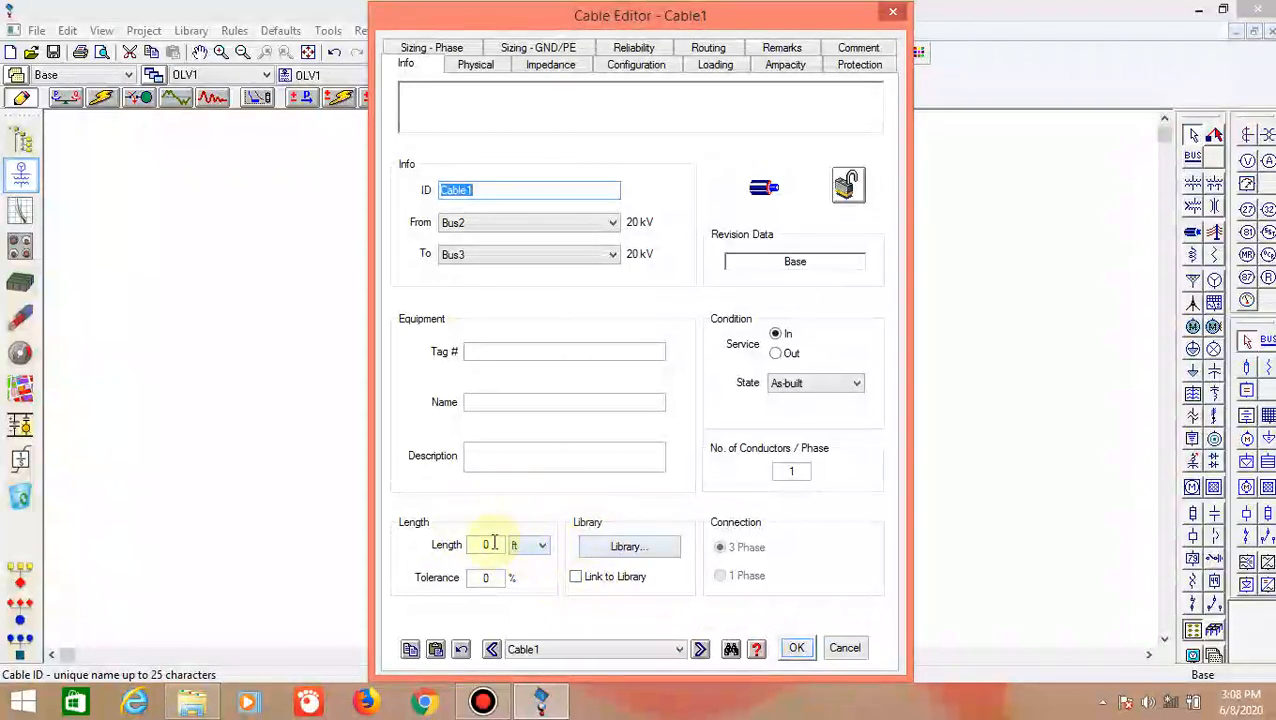
click(548, 545)
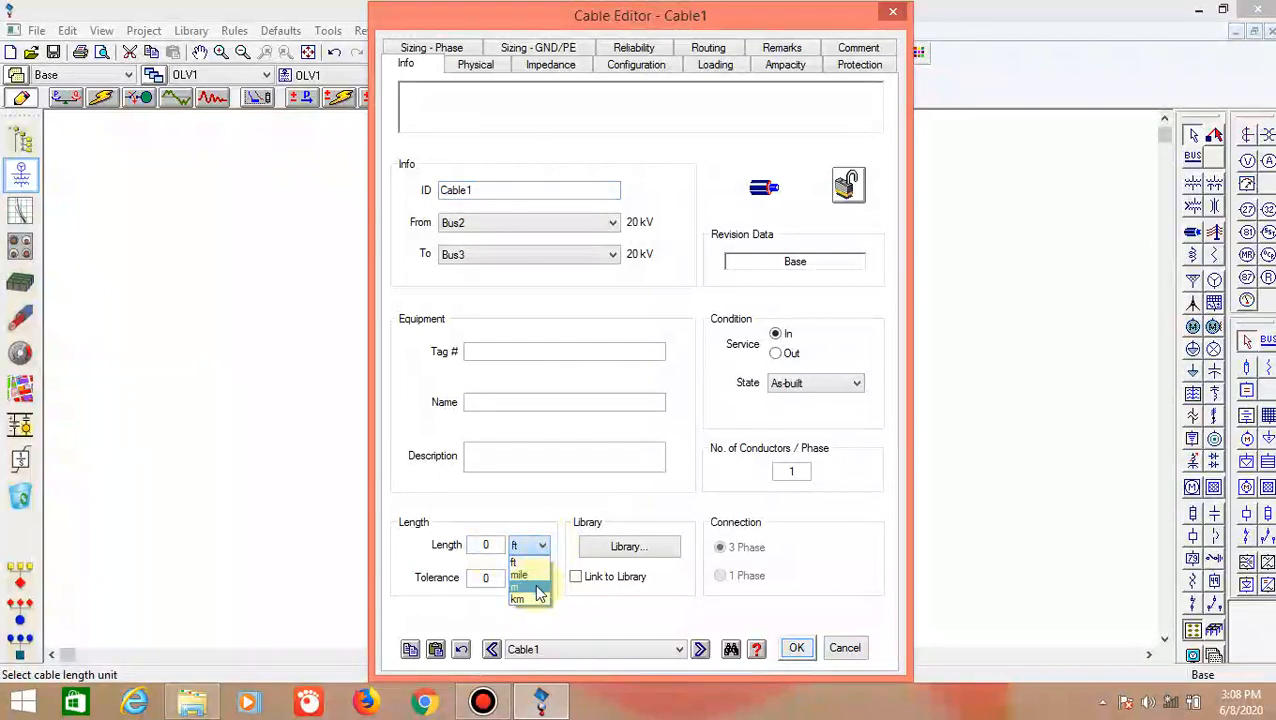
click(536, 587)
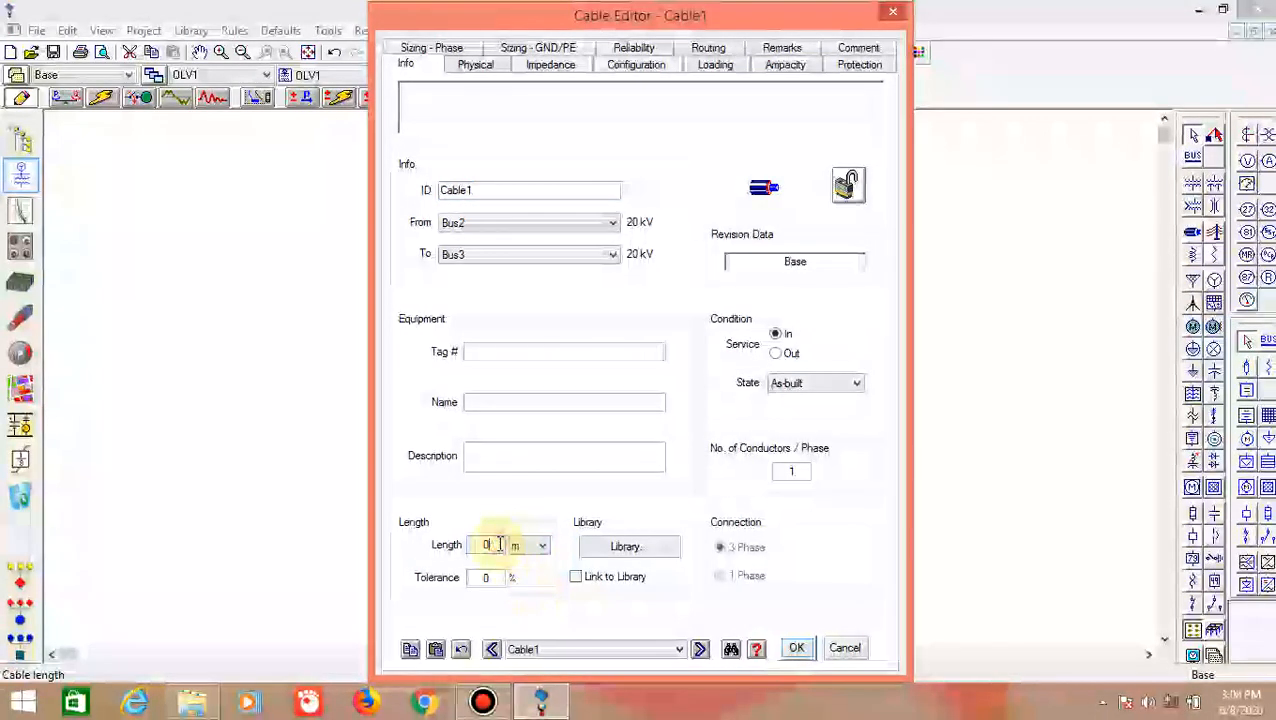
double_click(499, 544)
text(500)
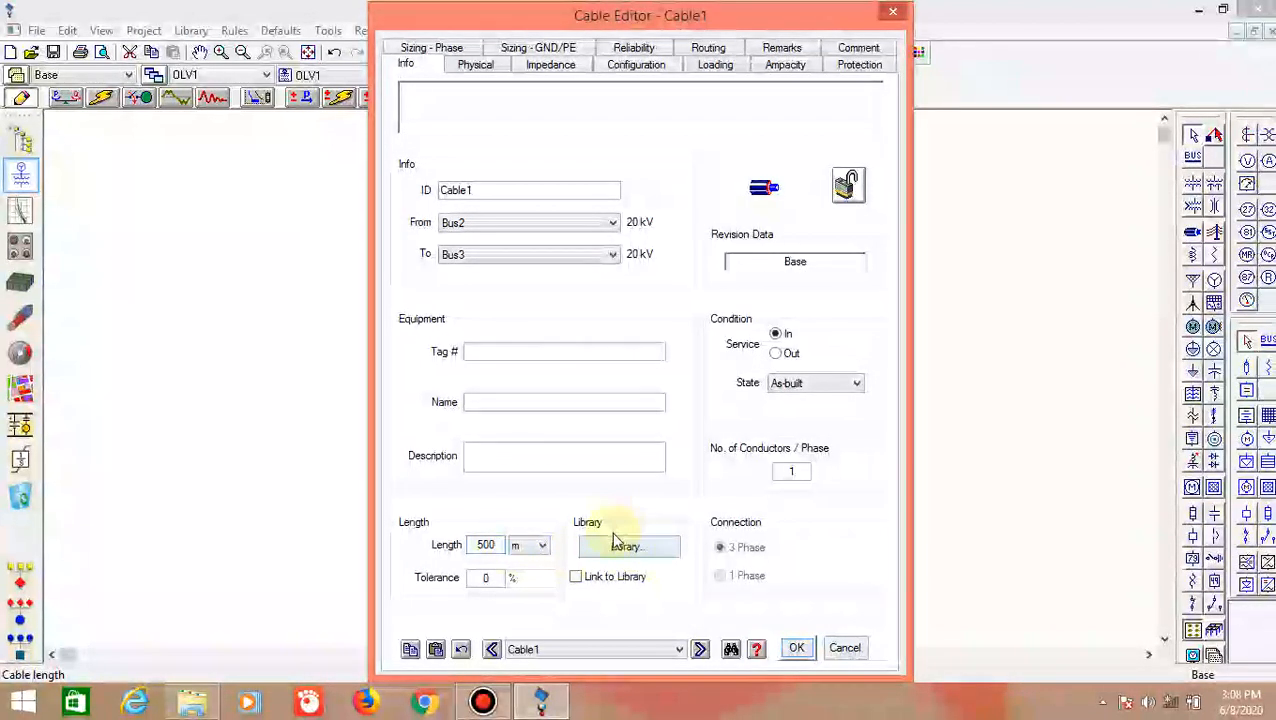
Assign Cable1 the metric 50 Hz copper 22 kV, 3/C XLPE Caled BS6622 library cable in size 50 mm², and save its data
click(620, 550)
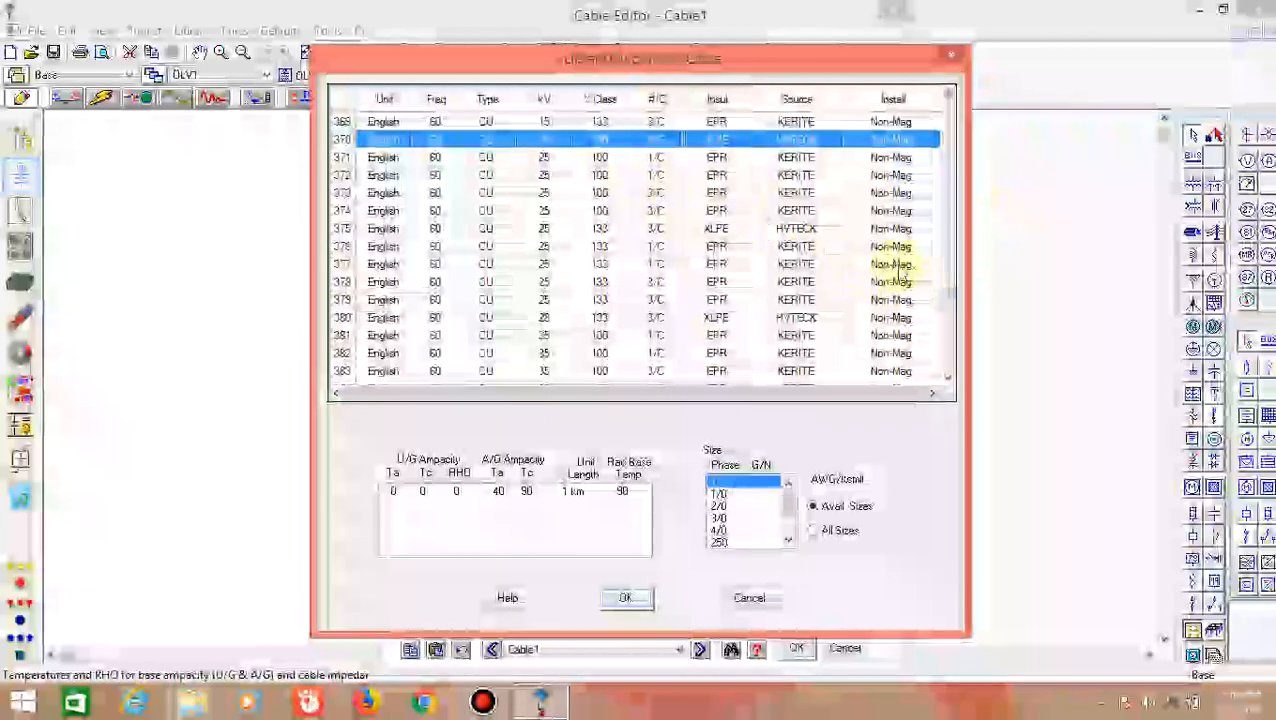
drag(954, 276, 948, 355)
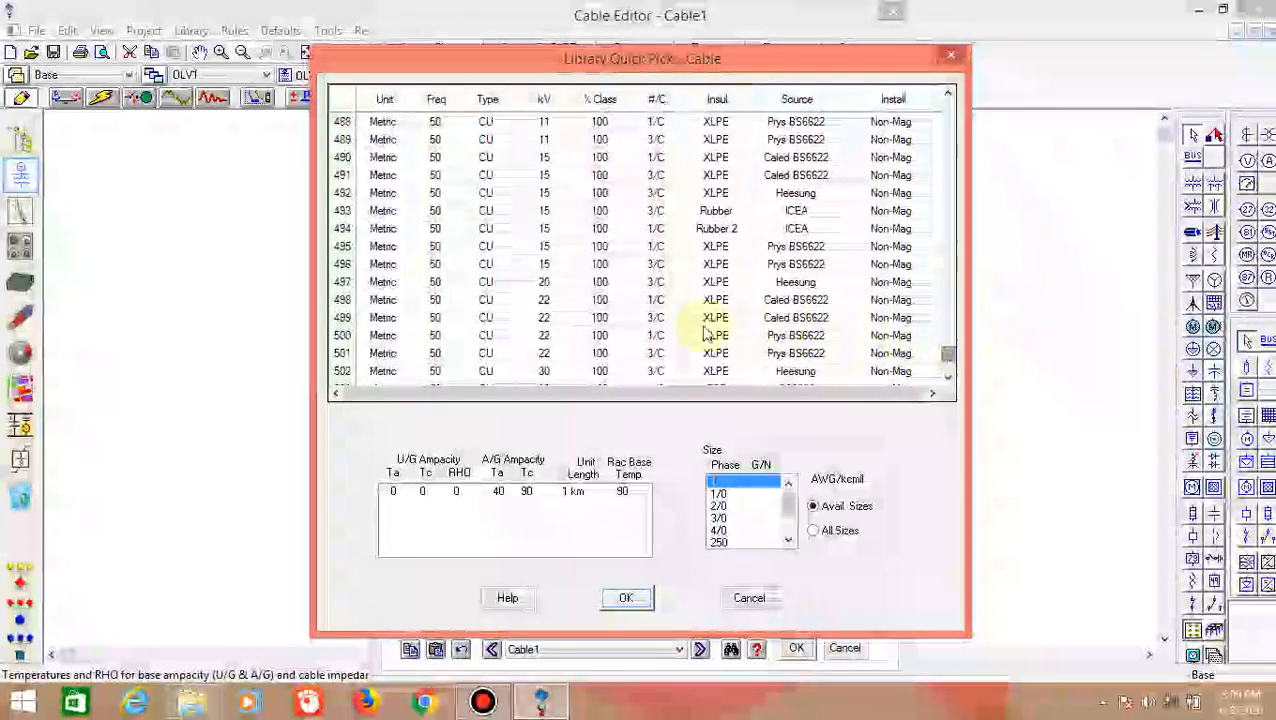
click(342, 318)
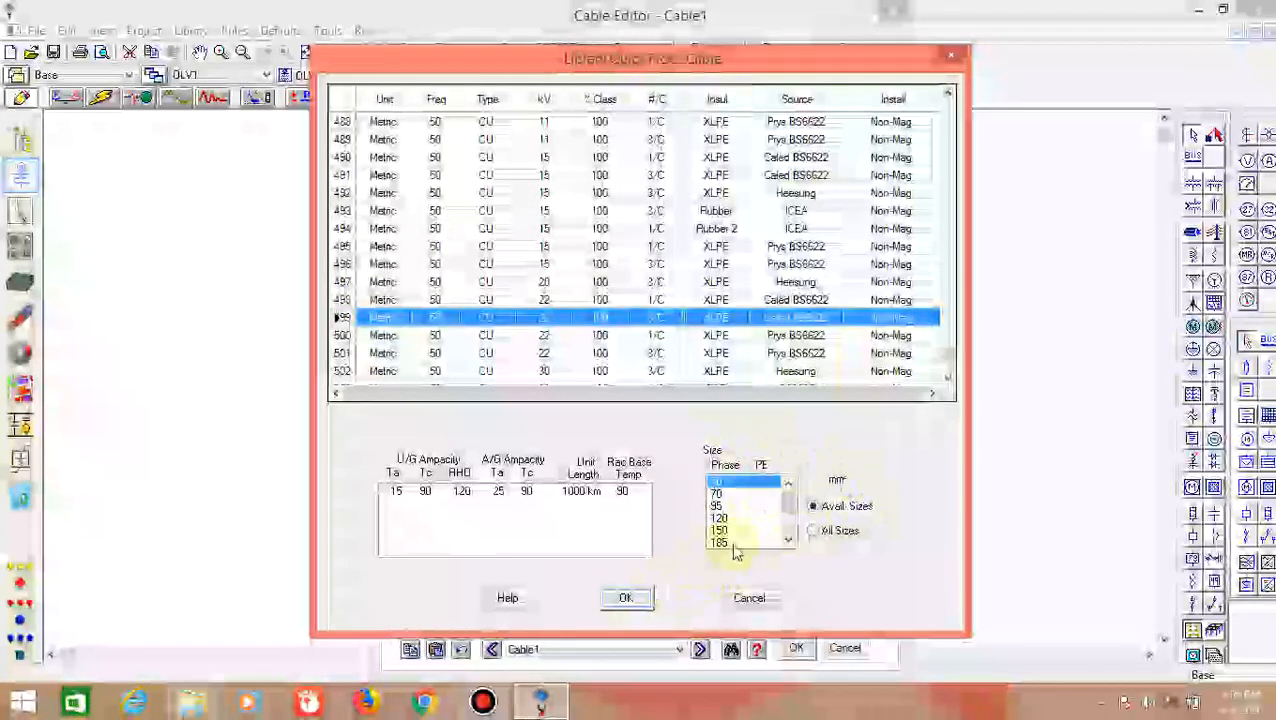
click(623, 600)
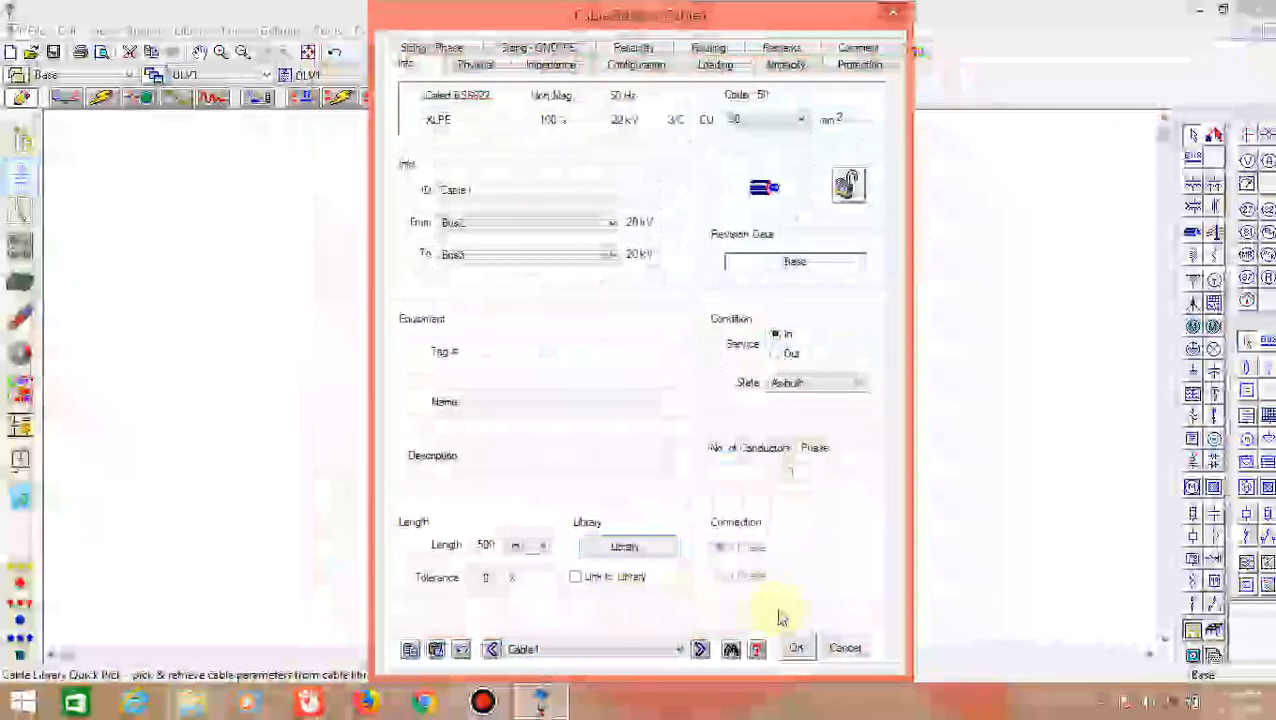
click(795, 648)
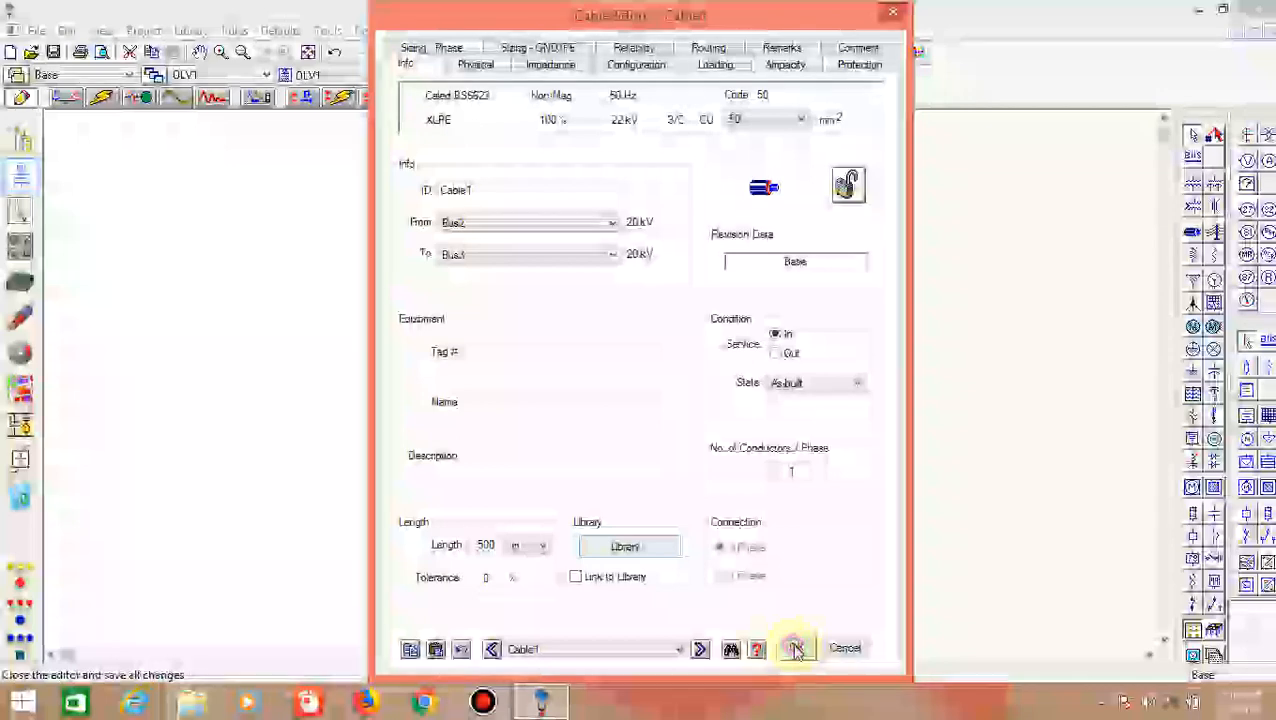
Set the length of Cable2 to 500 m
scroll(776, 588, down, 3)
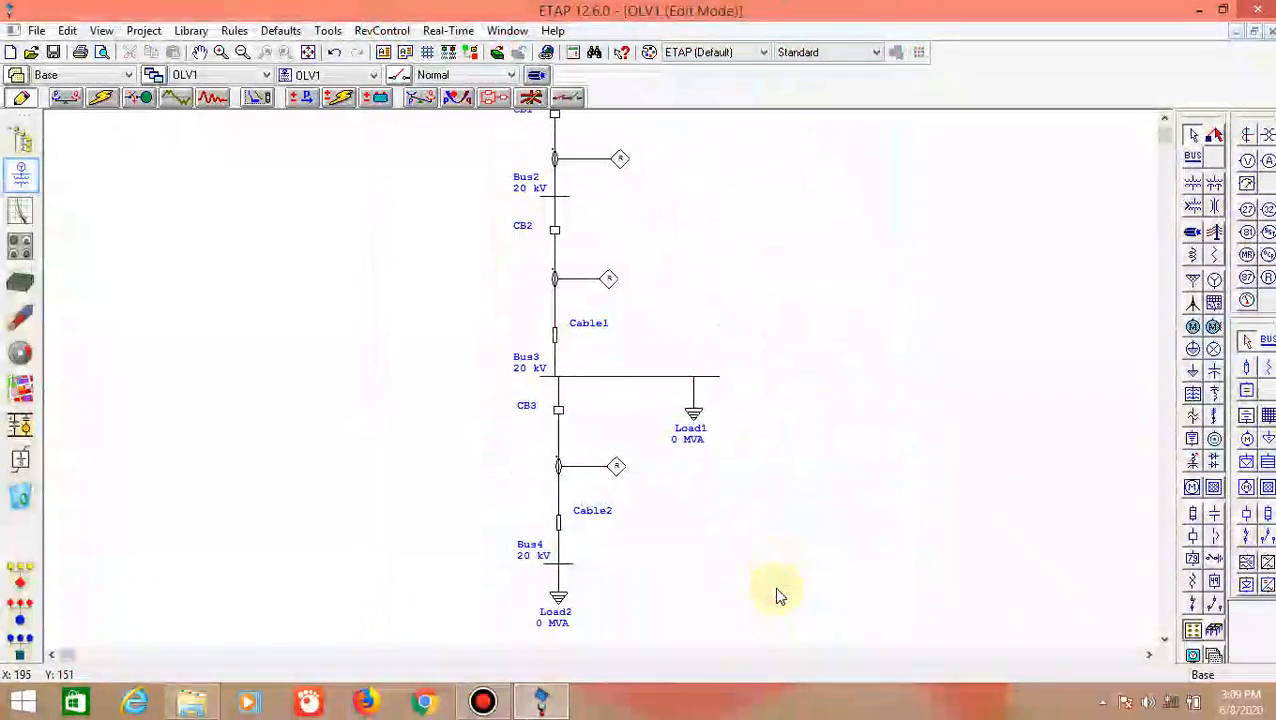
double_click(561, 503)
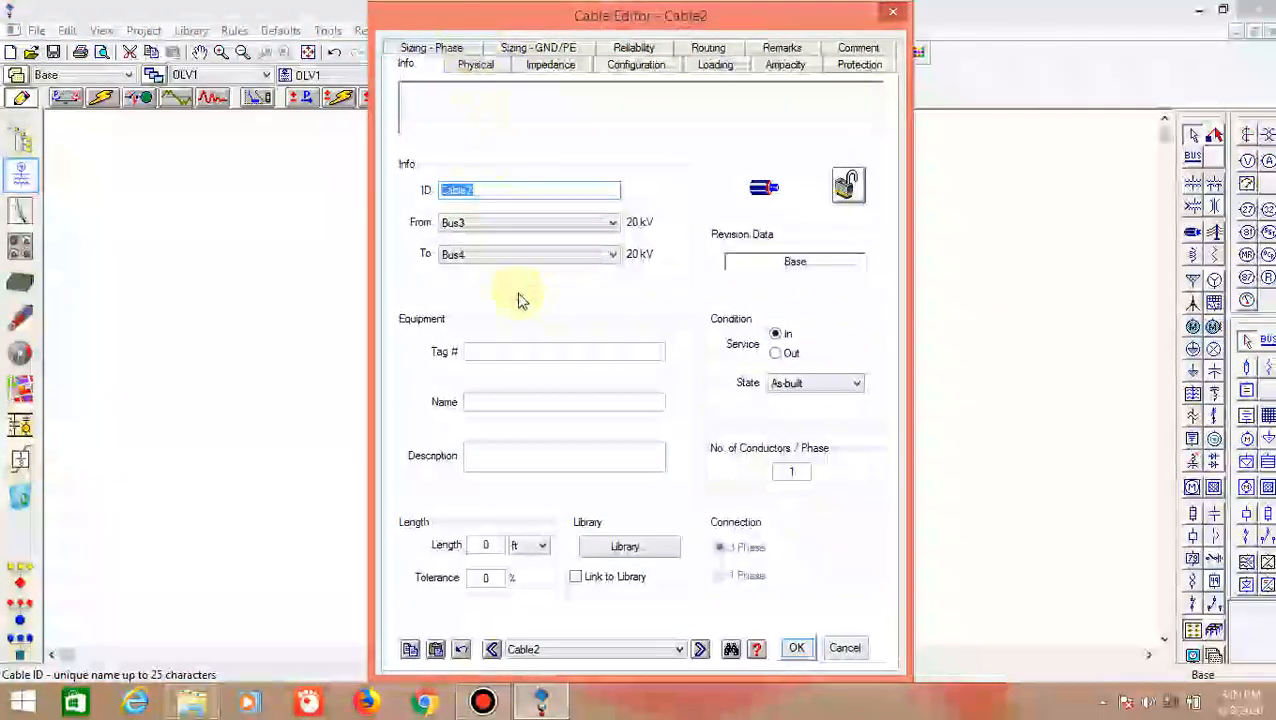
click(540, 546)
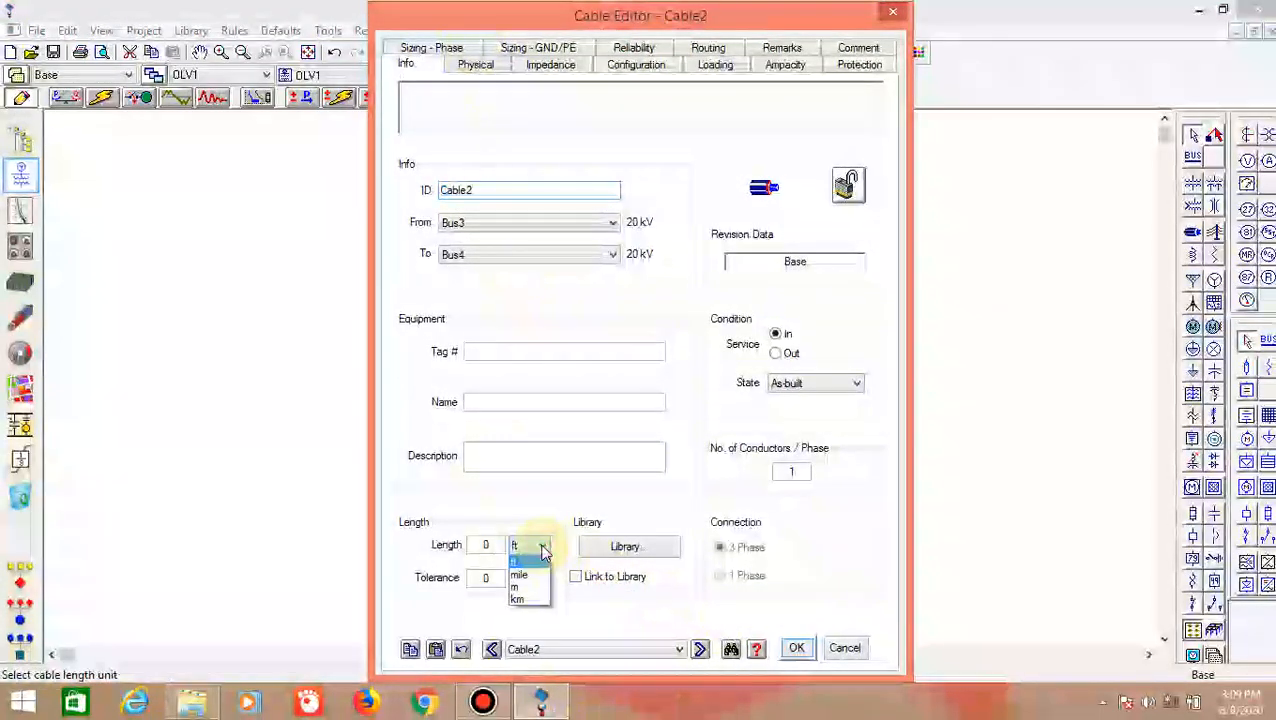
click(540, 588)
click(487, 544)
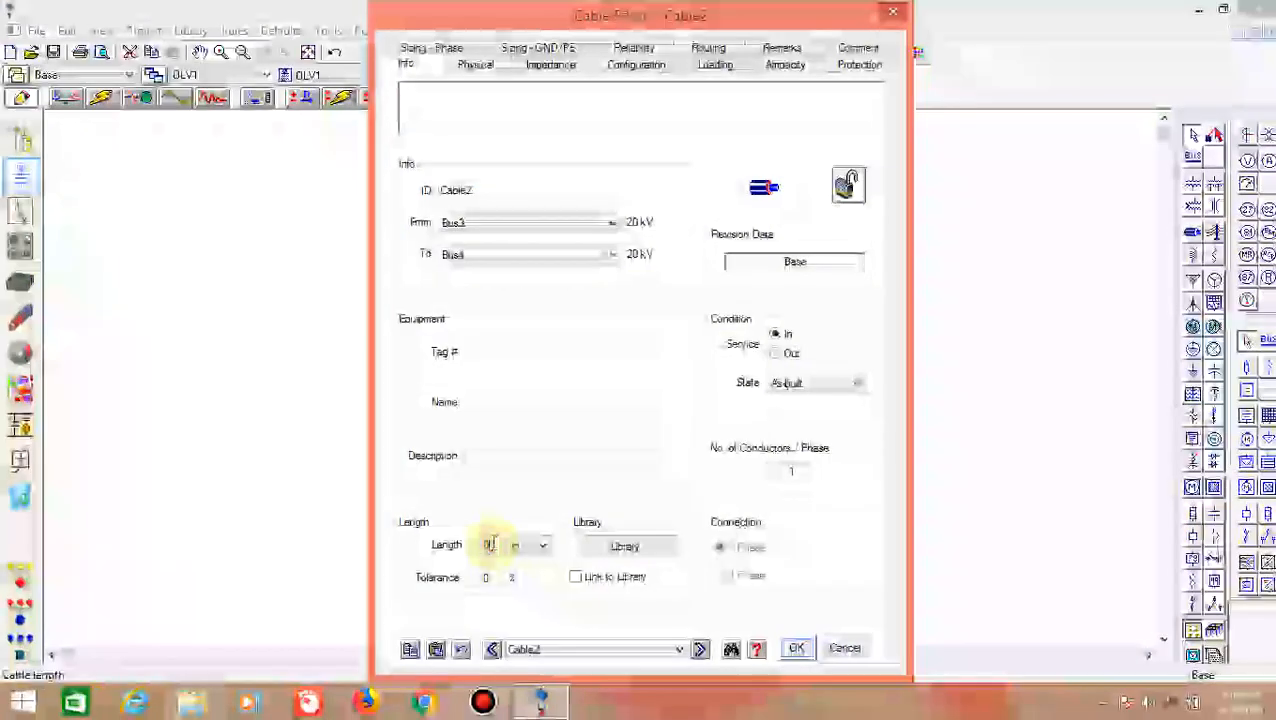
key(BackSpace)
text(500)
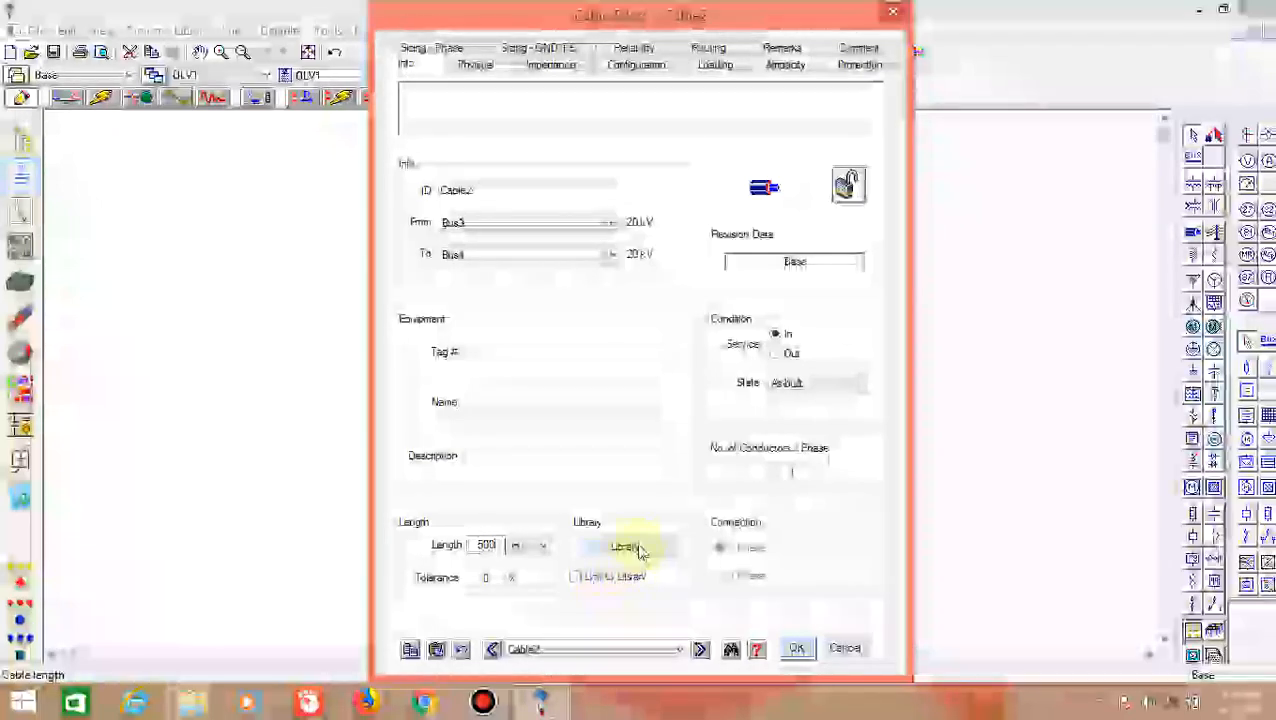
Assign Cable2 the metric 50 Hz copper 22 kV, 3/C XLPE Caled BS6622 library cable in size 50 mm²
click(640, 550)
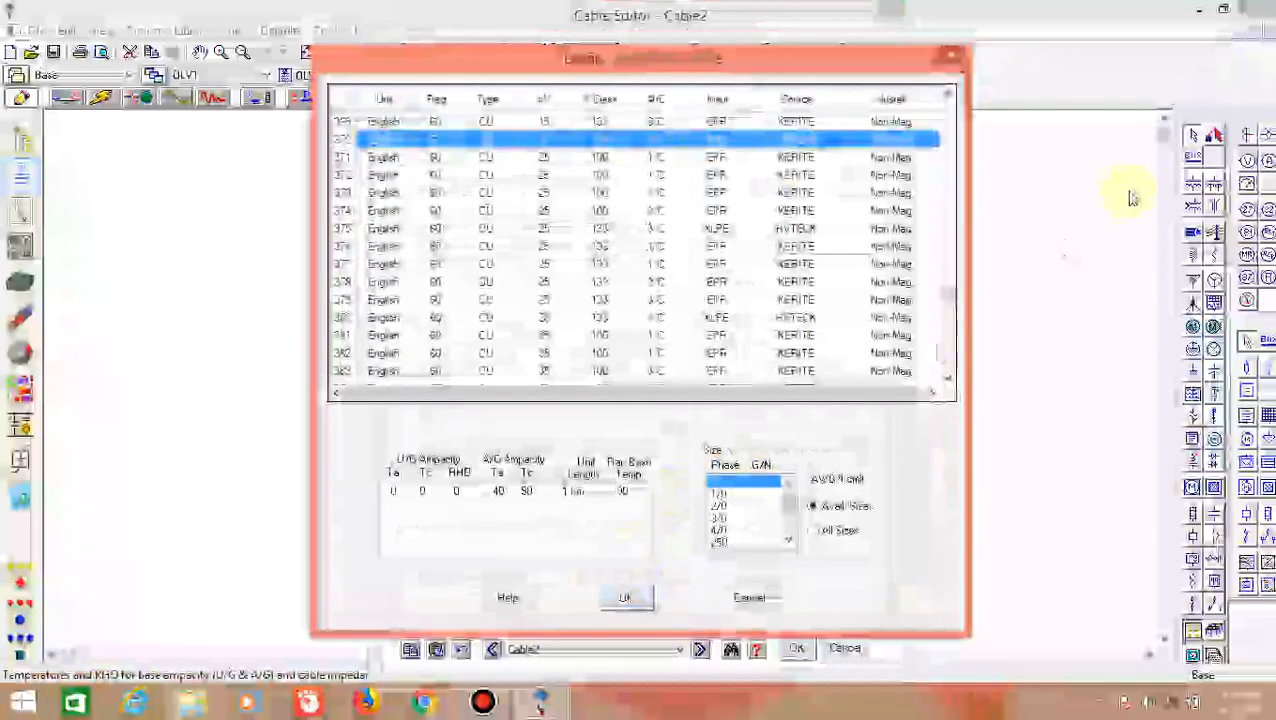
drag(950, 296, 950, 357)
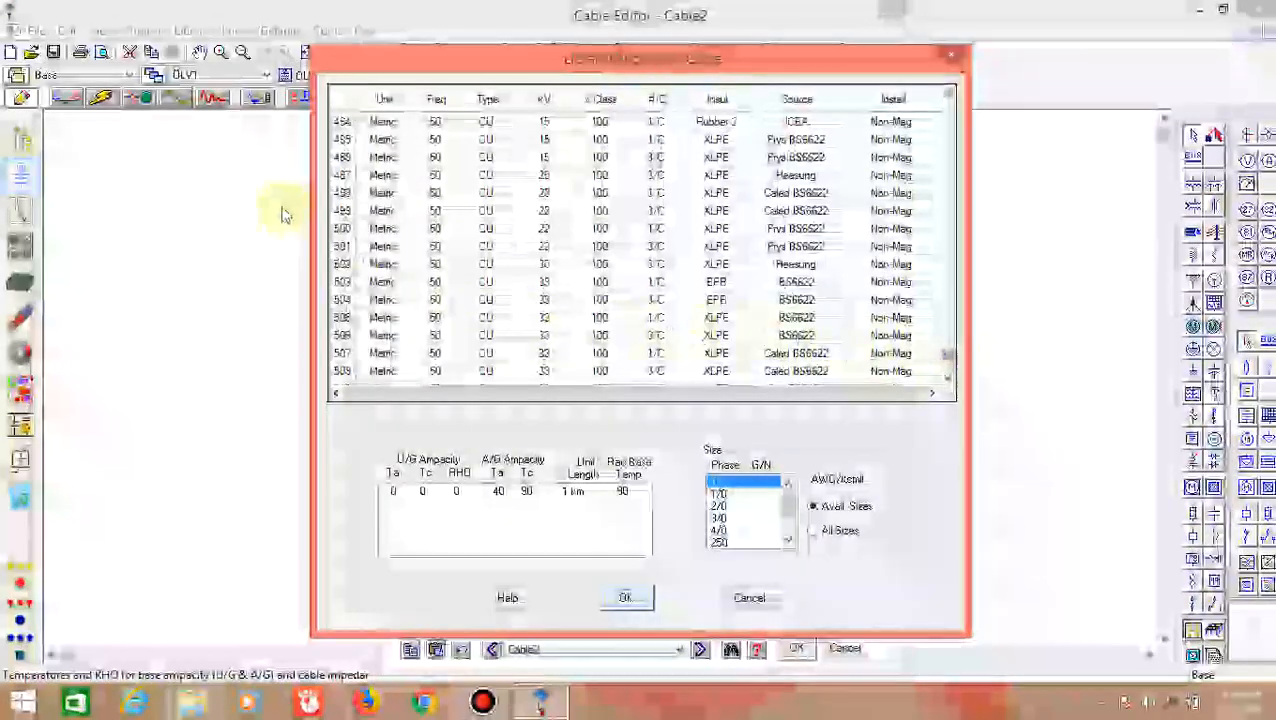
click(342, 212)
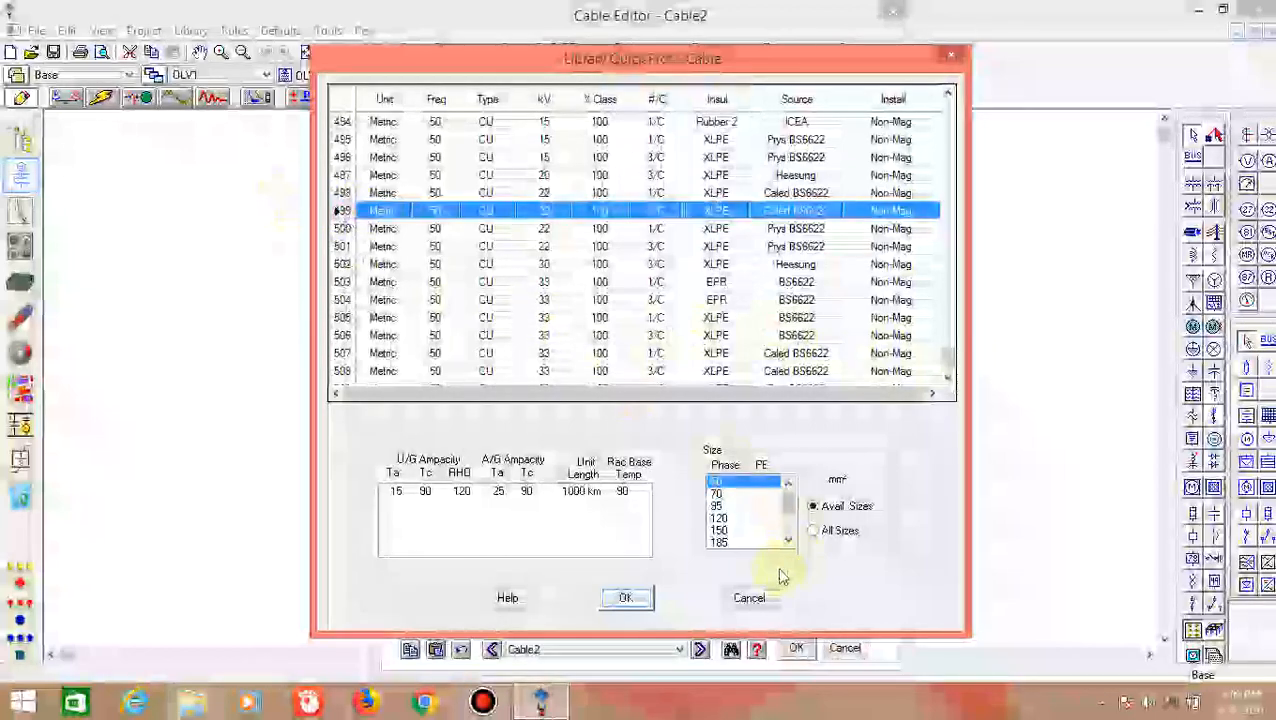
click(624, 598)
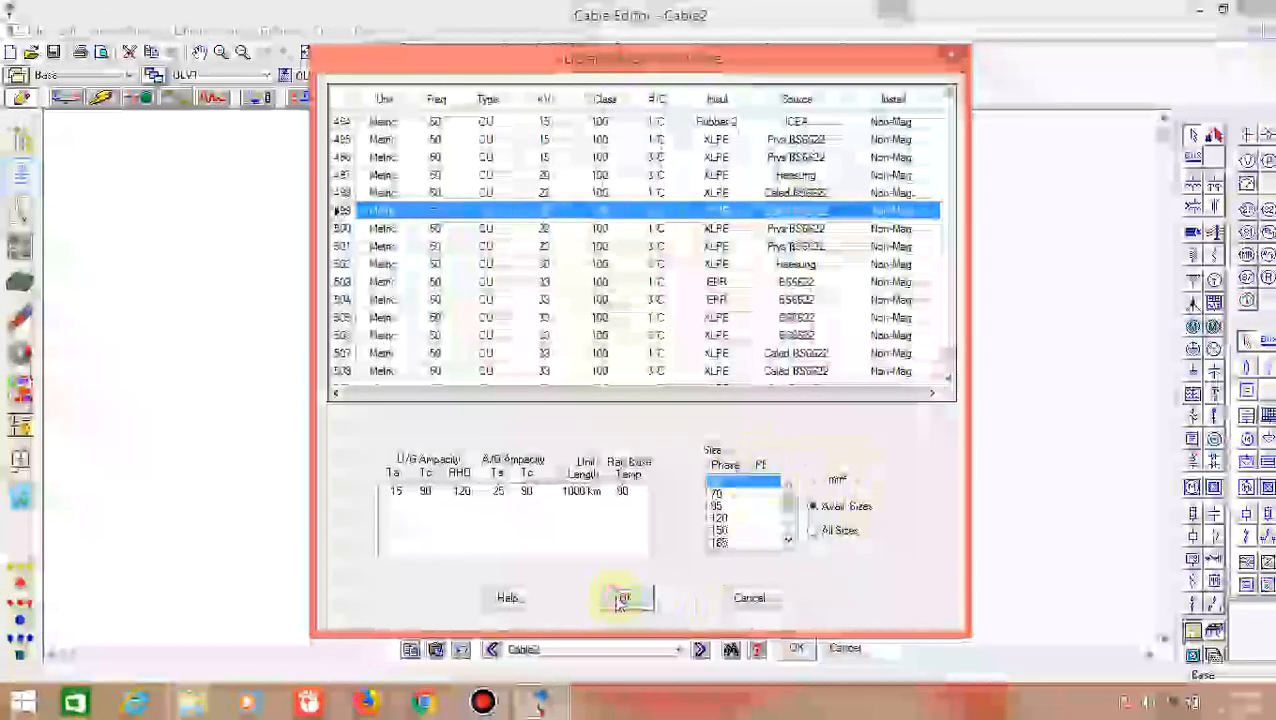
Save Cable2's data, and set Load1's rated current to 200 A
click(797, 648)
scroll(778, 465, up, 1)
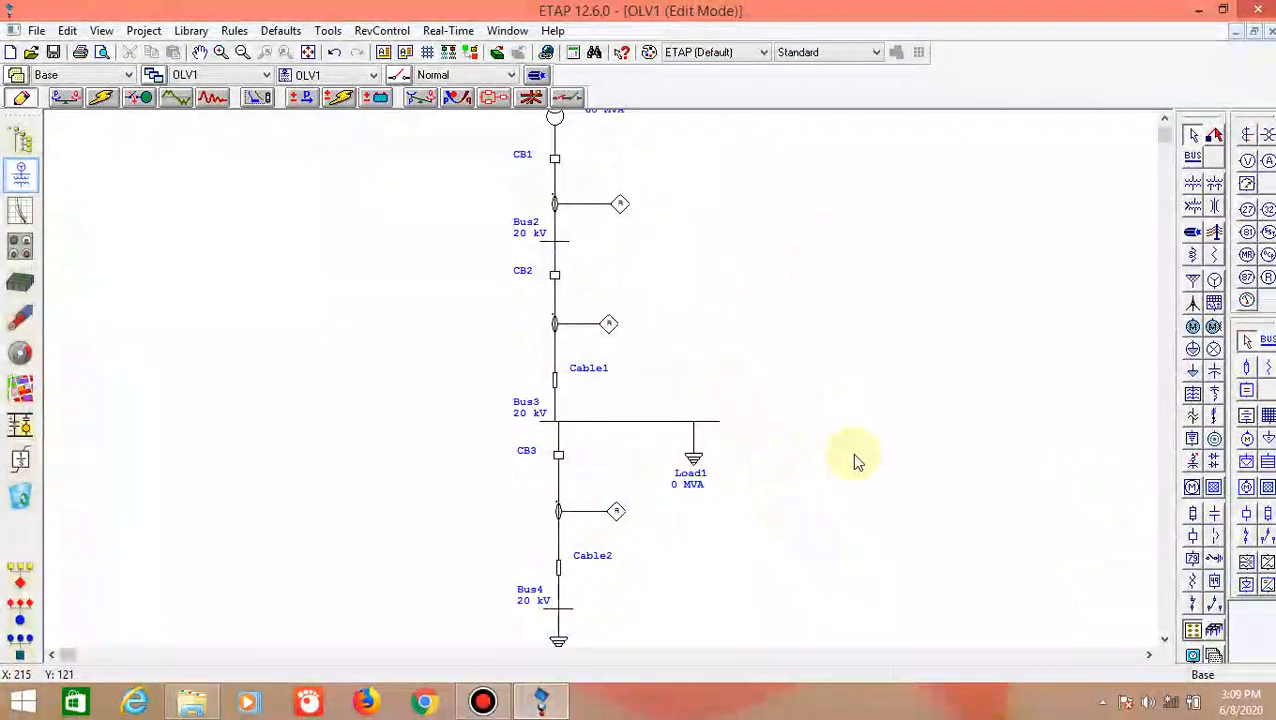
scroll(810, 430, up, 1)
scroll(810, 423, down, 2)
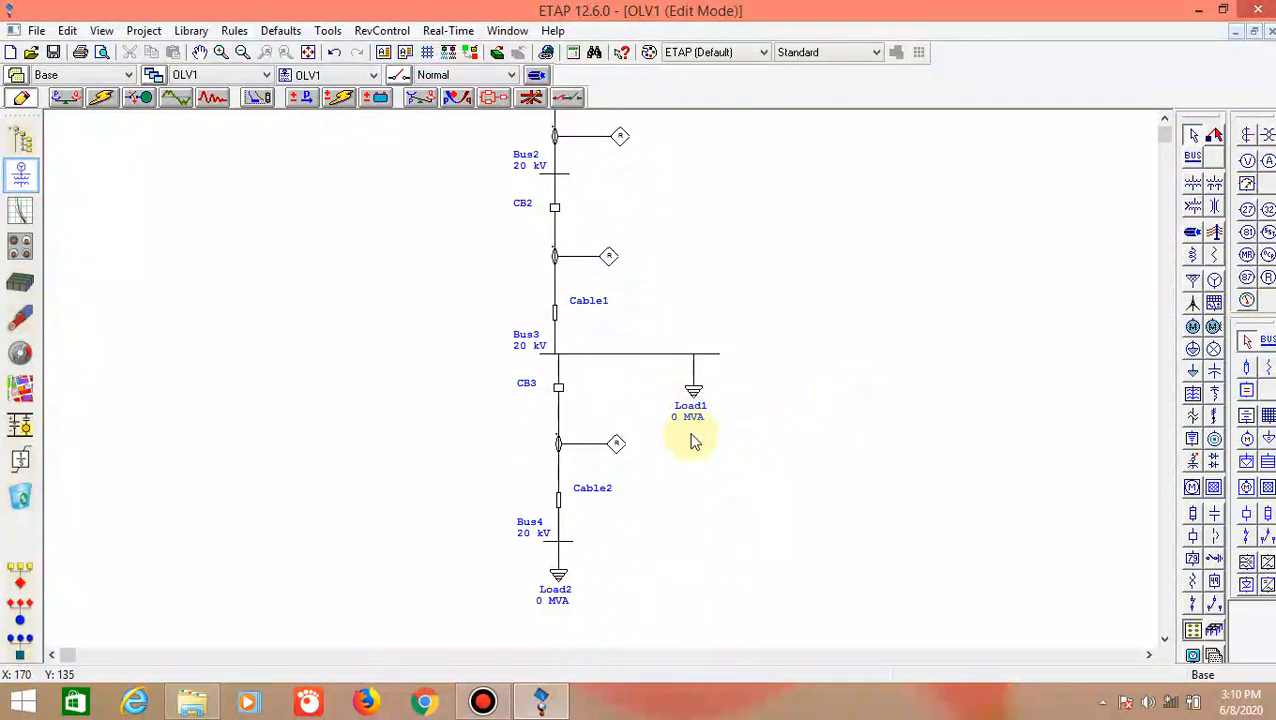
double_click(692, 390)
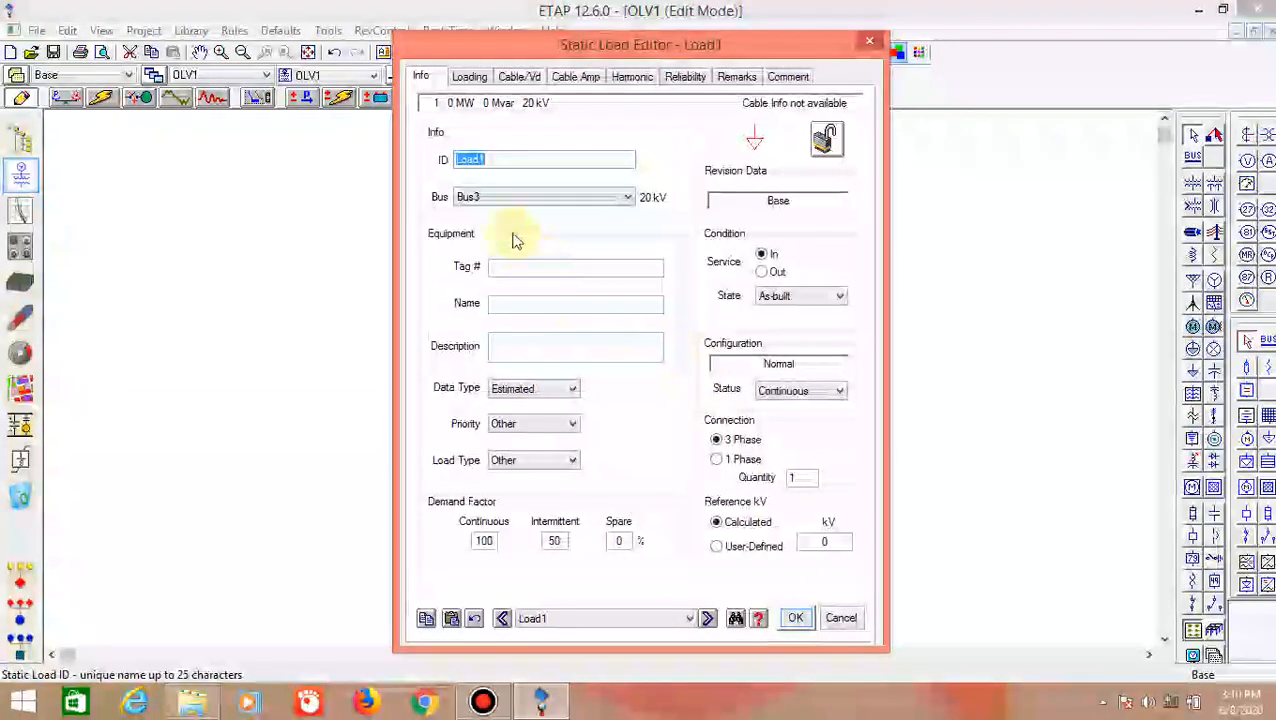
click(462, 79)
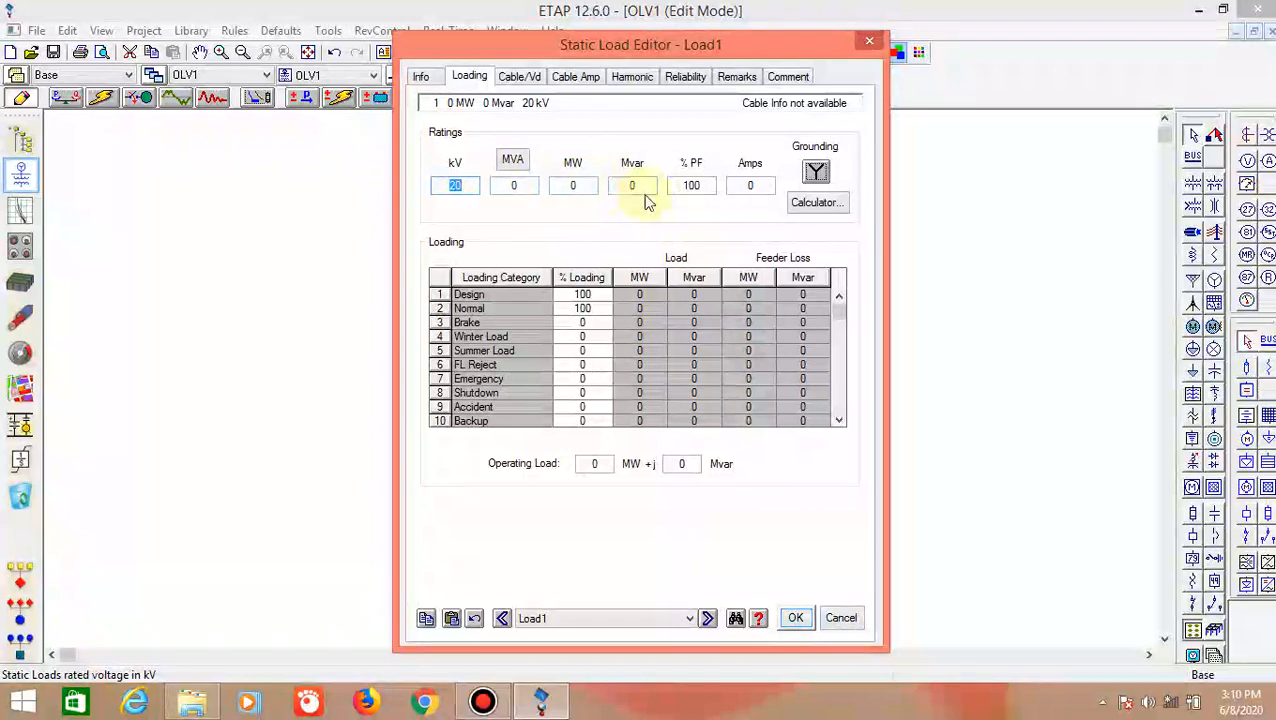
click(762, 185)
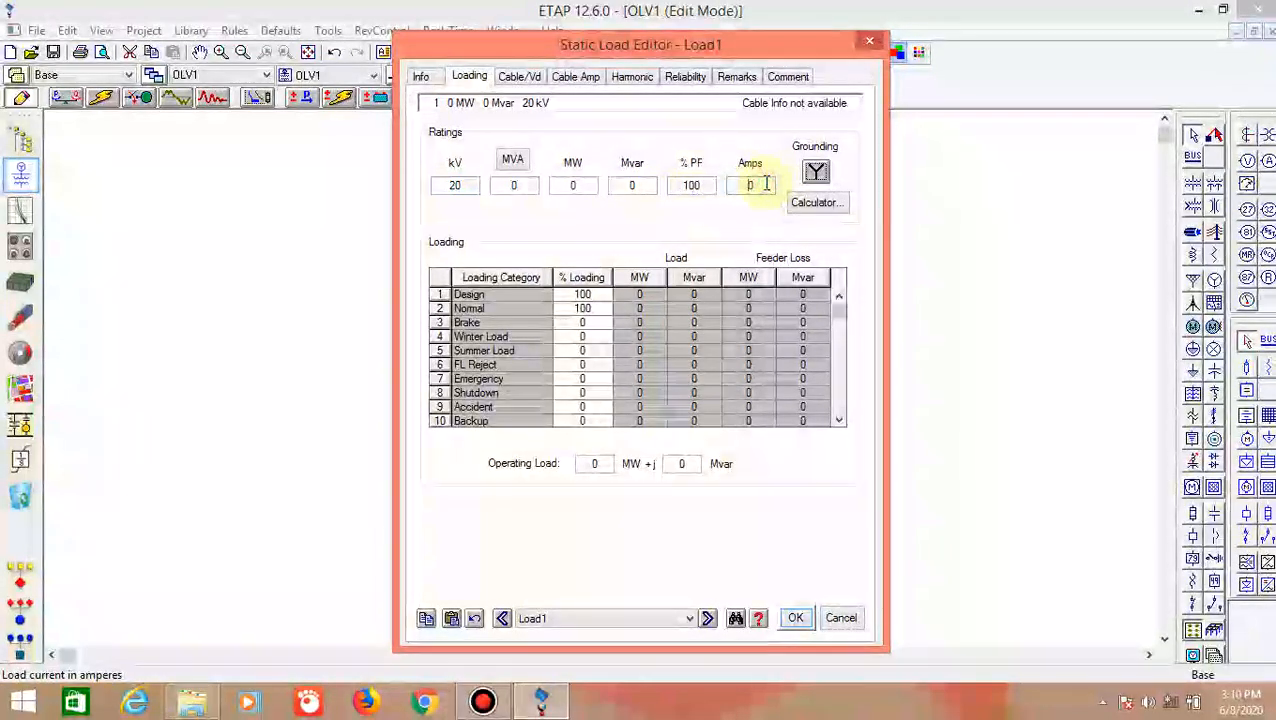
text(200)
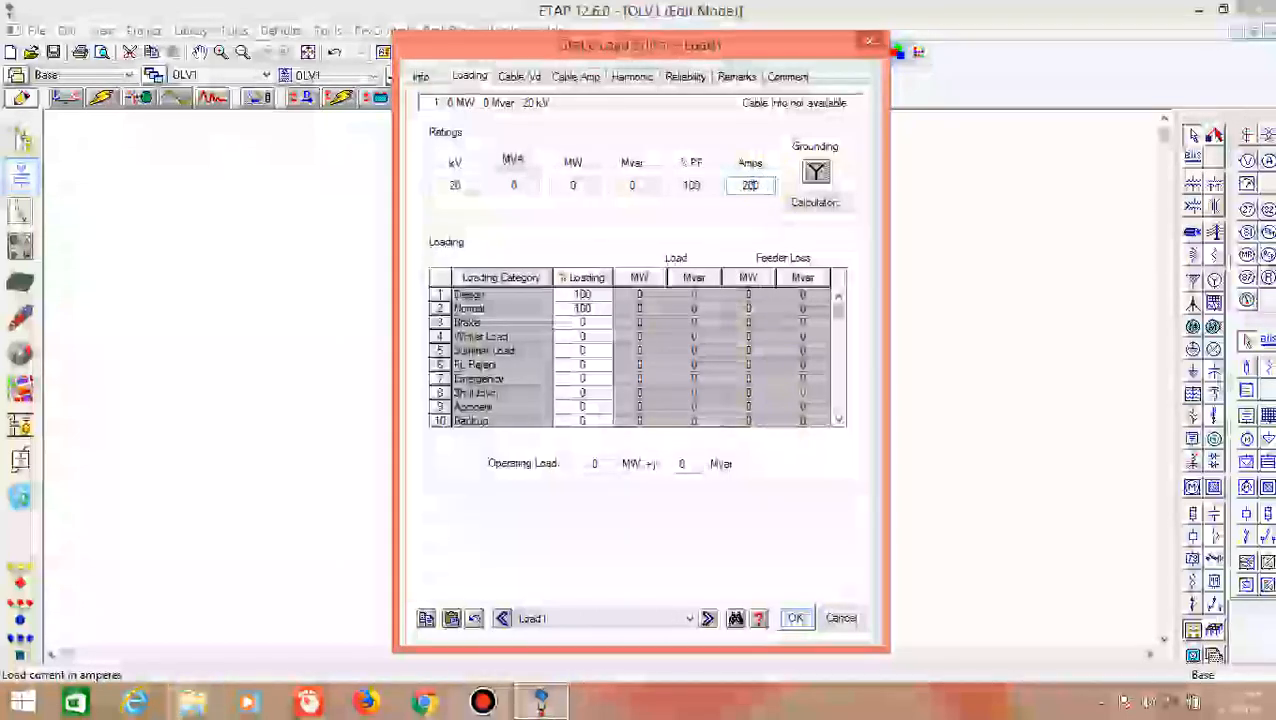
Set Load1's power factor to 85% and save its data
click(711, 184)
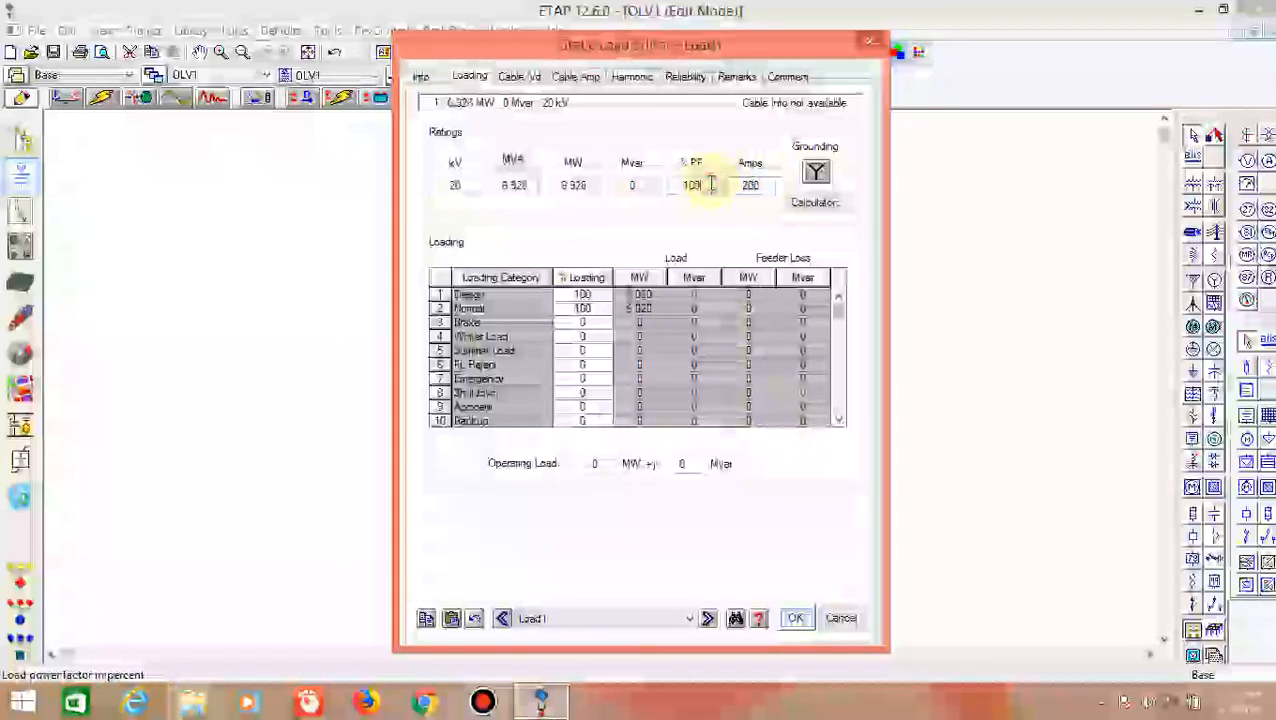
key(BackSpace)
key(BackSpace)
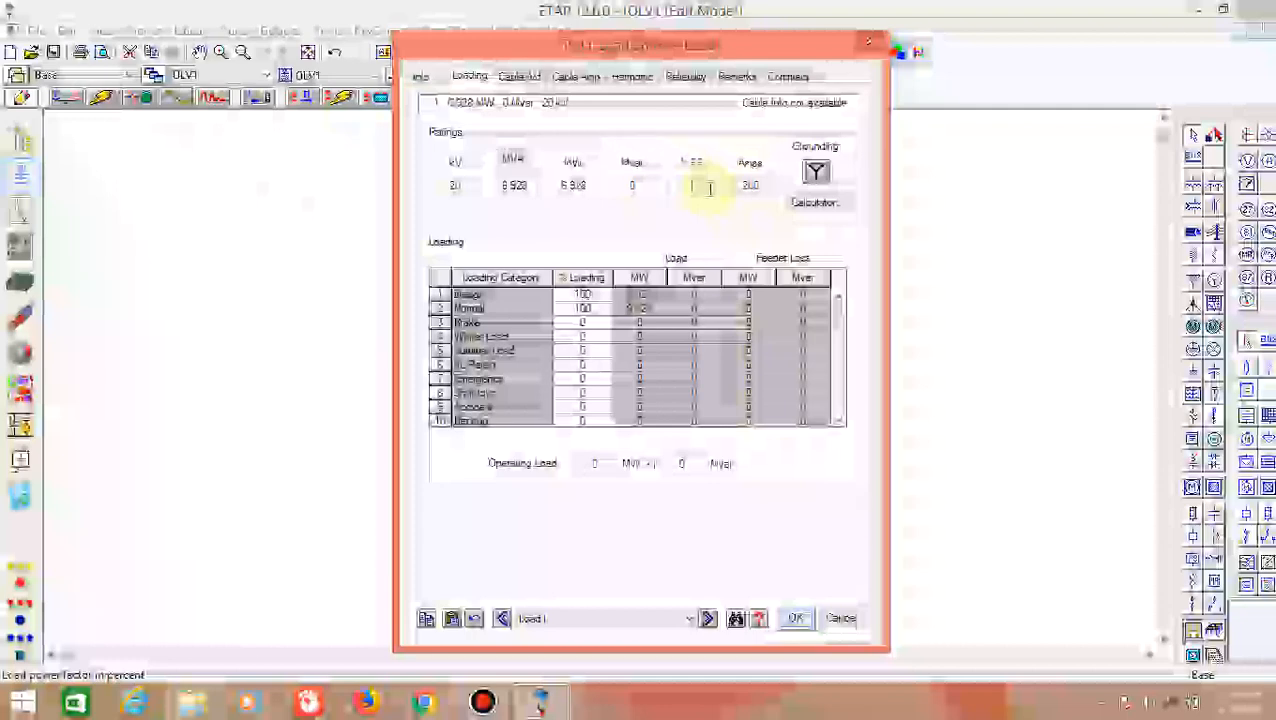
text(85)
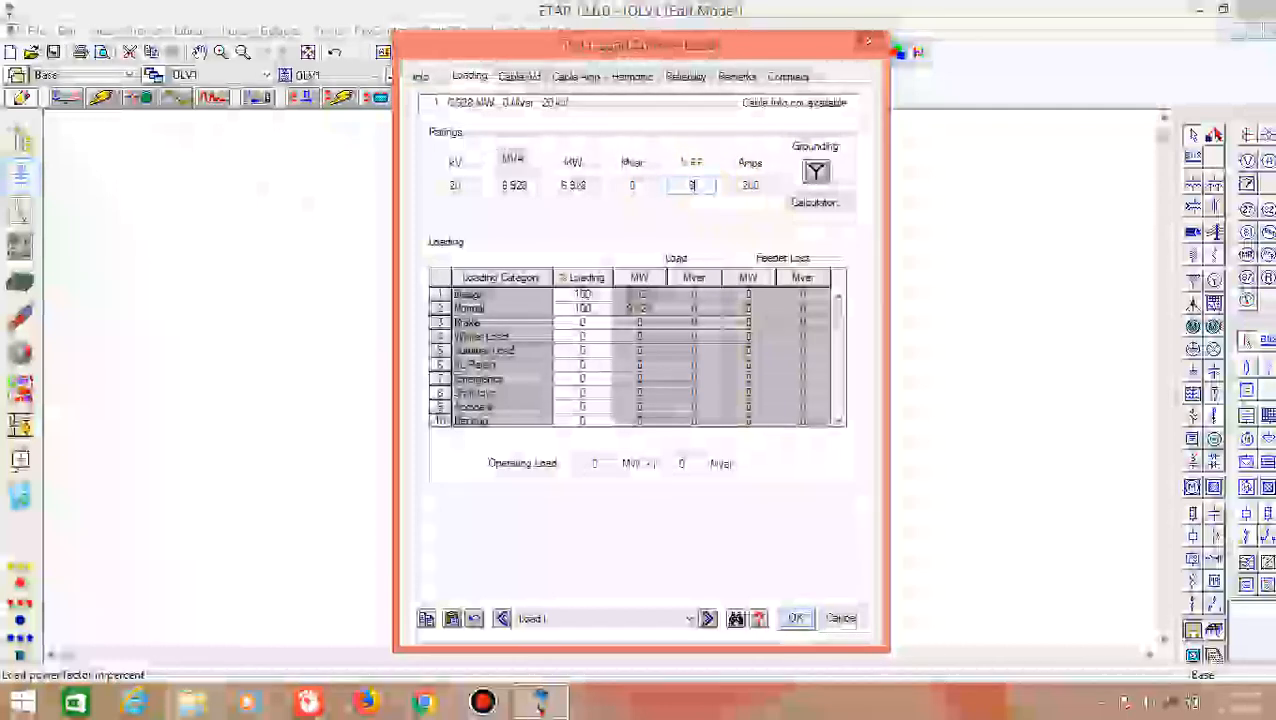
click(704, 218)
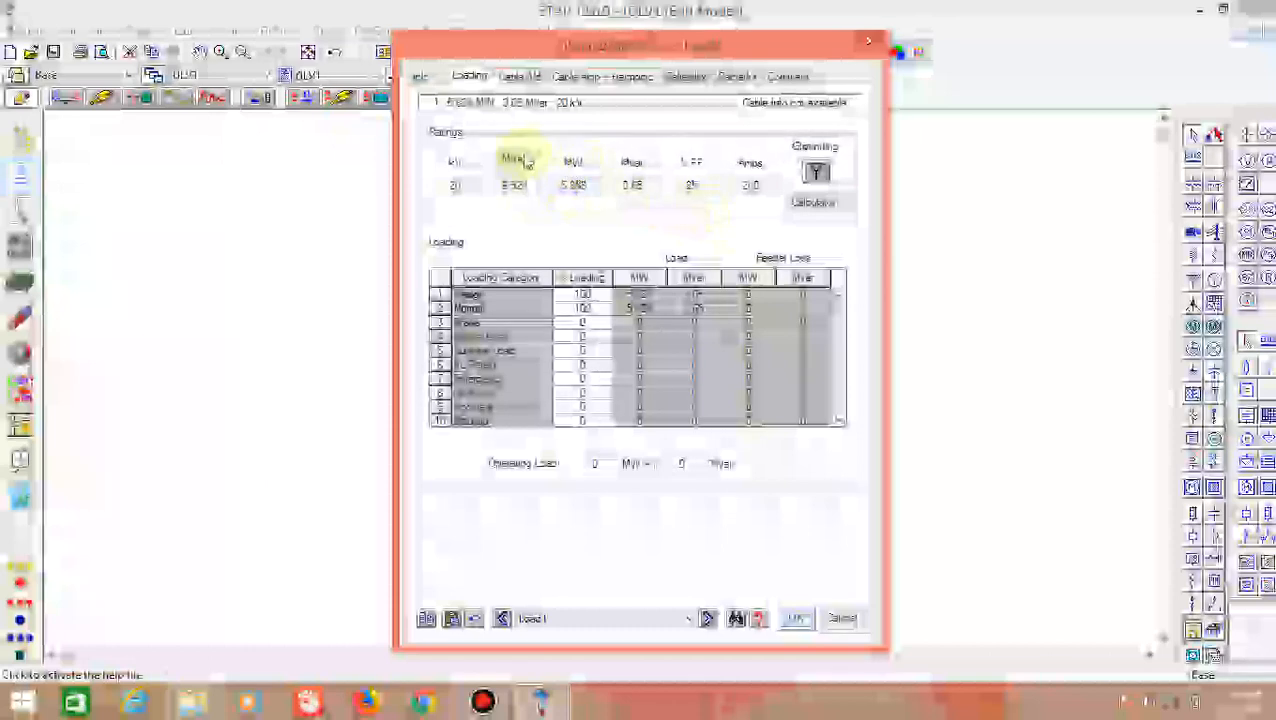
click(795, 618)
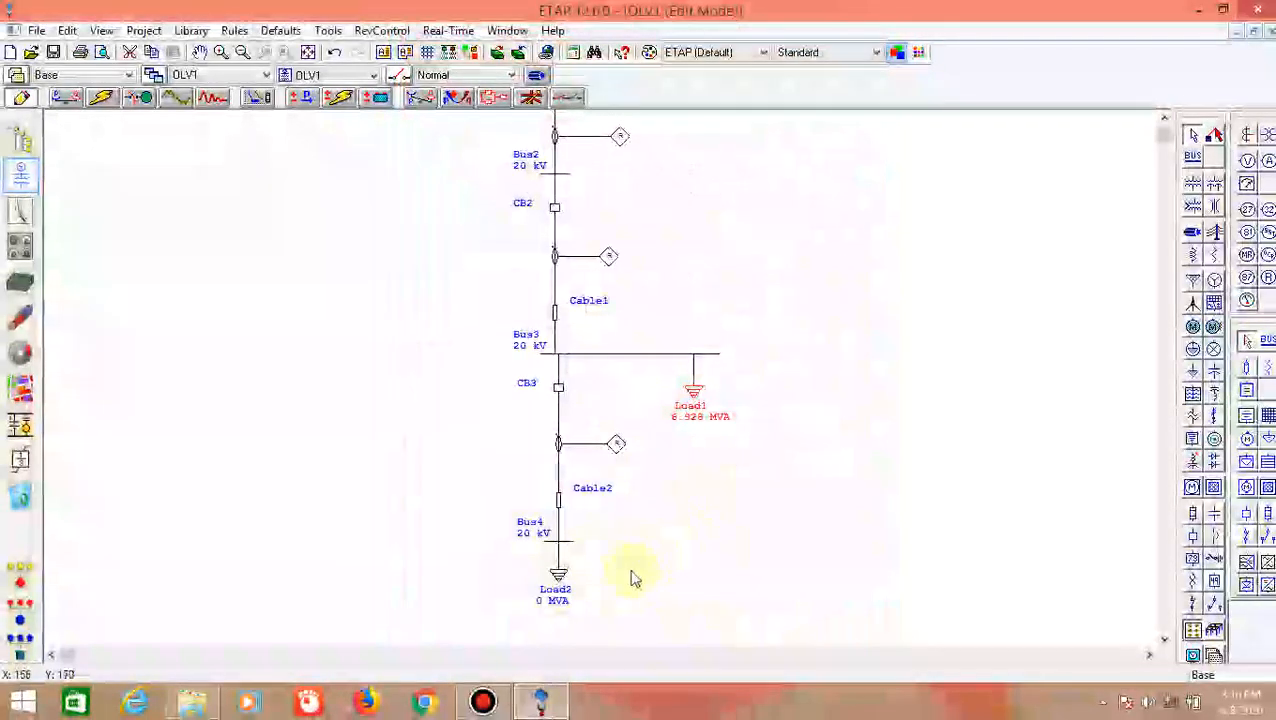
Set Load2's rated current to 200 A and its power factor to 85%
click(561, 578)
double_click(561, 578)
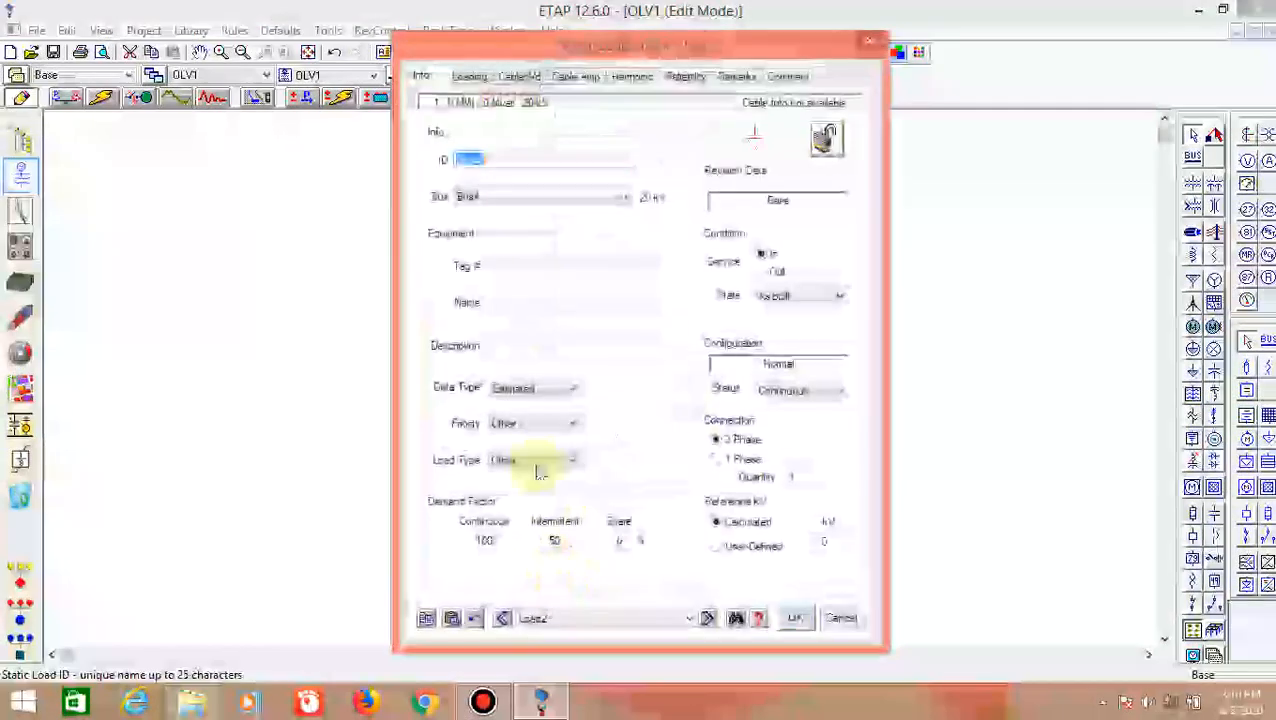
click(474, 80)
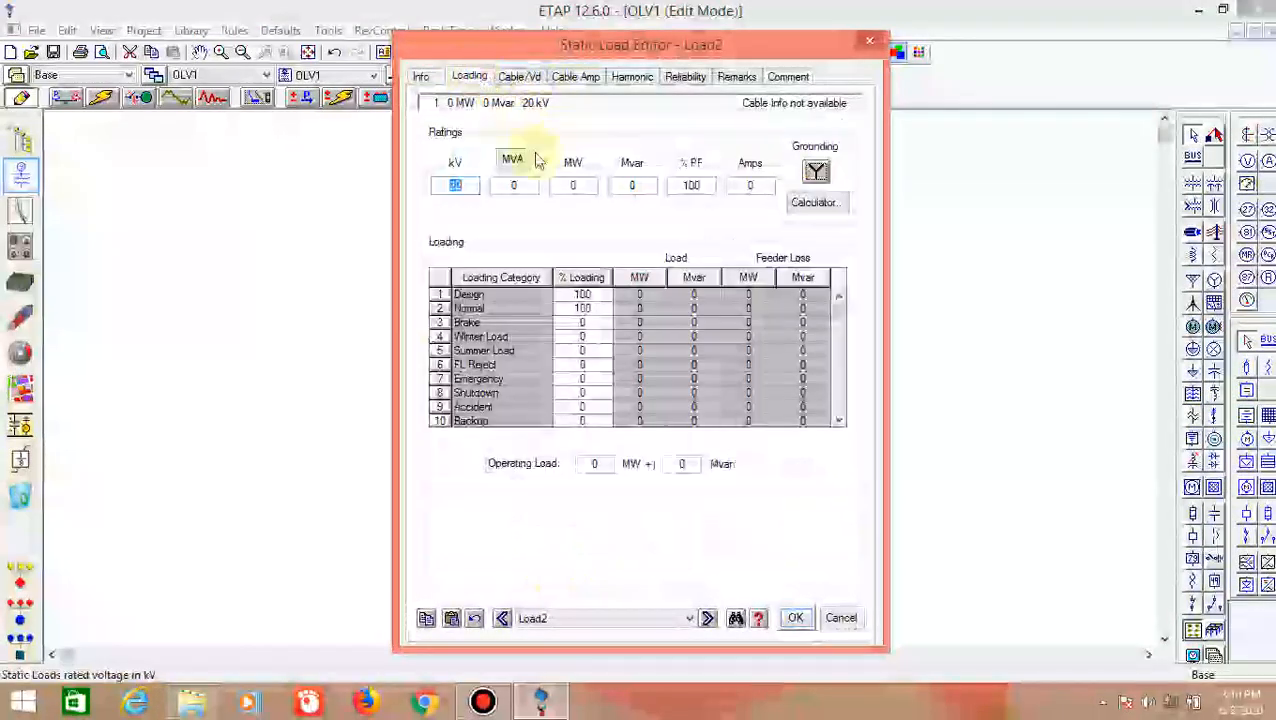
click(754, 185)
text(200)
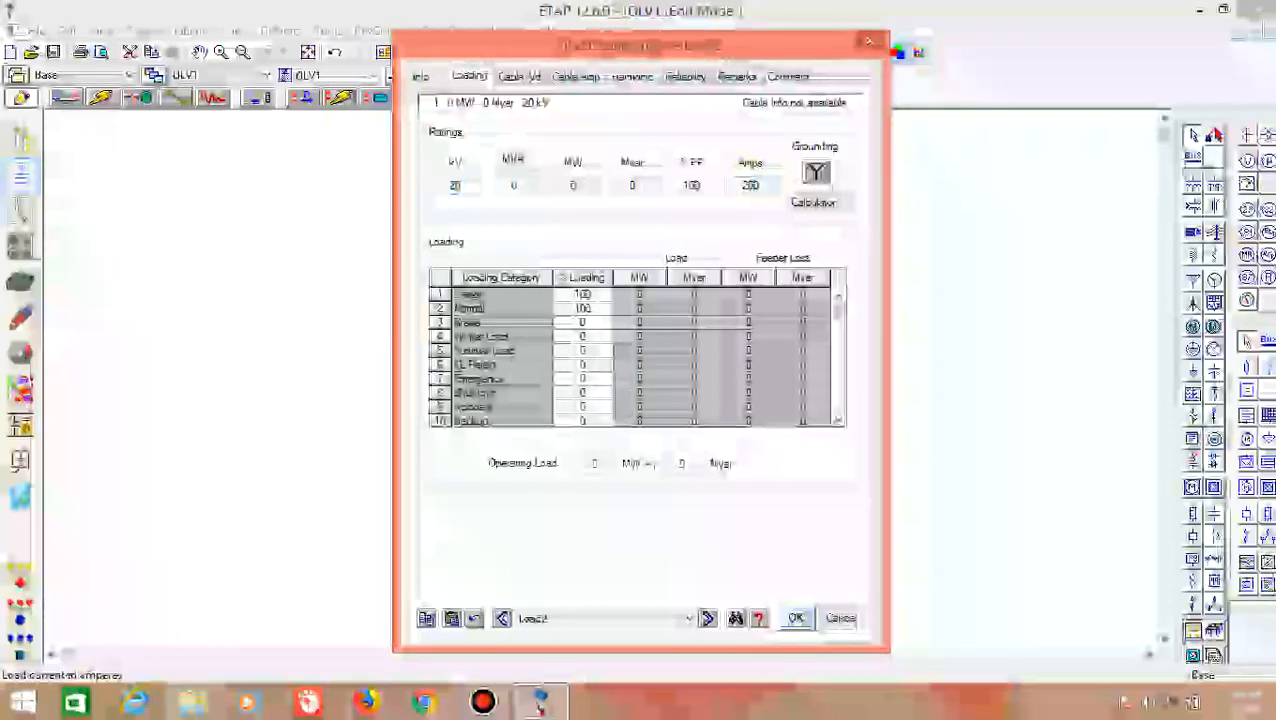
click(700, 185)
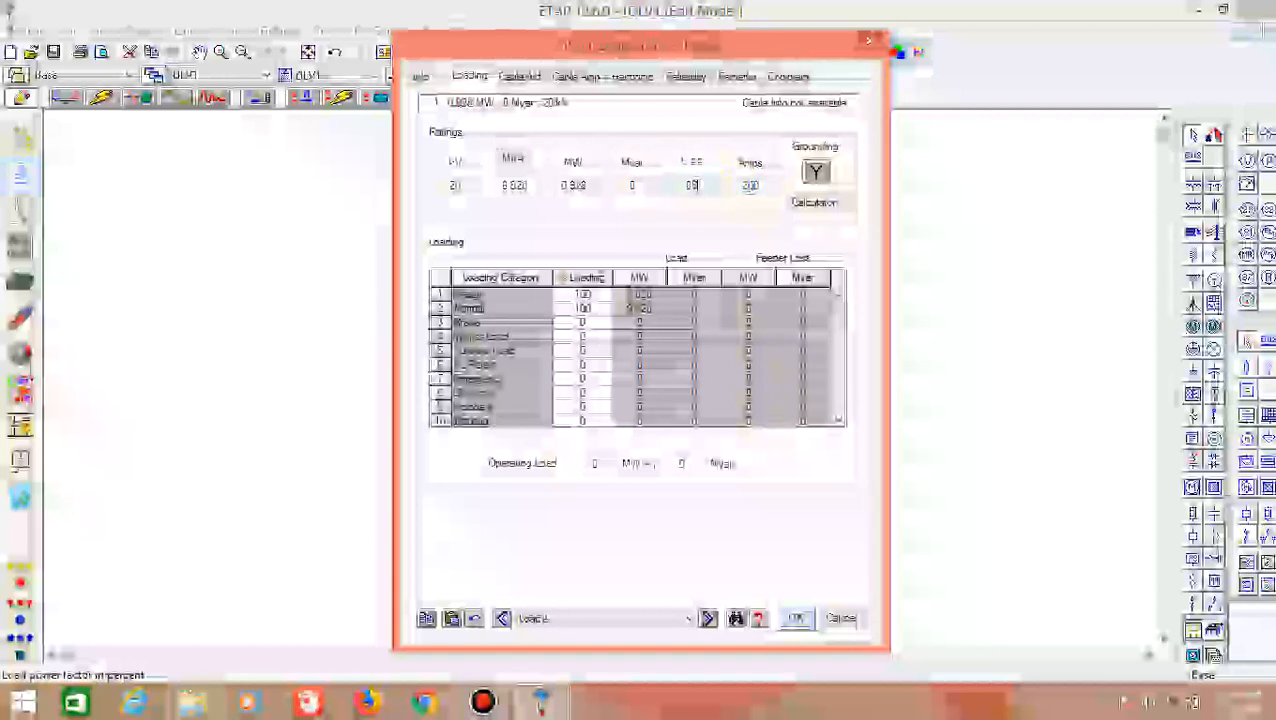
Switch Load2's power rating unit to kVA and save the load's data
click(507, 162)
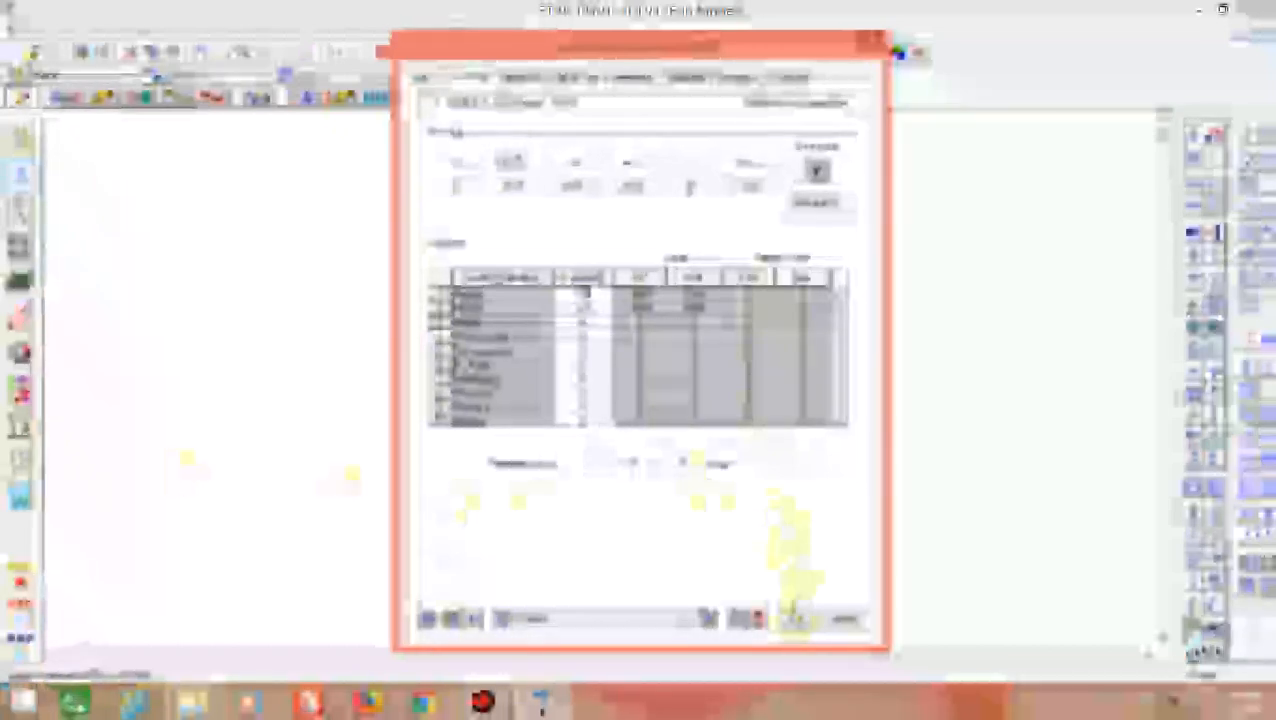
click(795, 619)
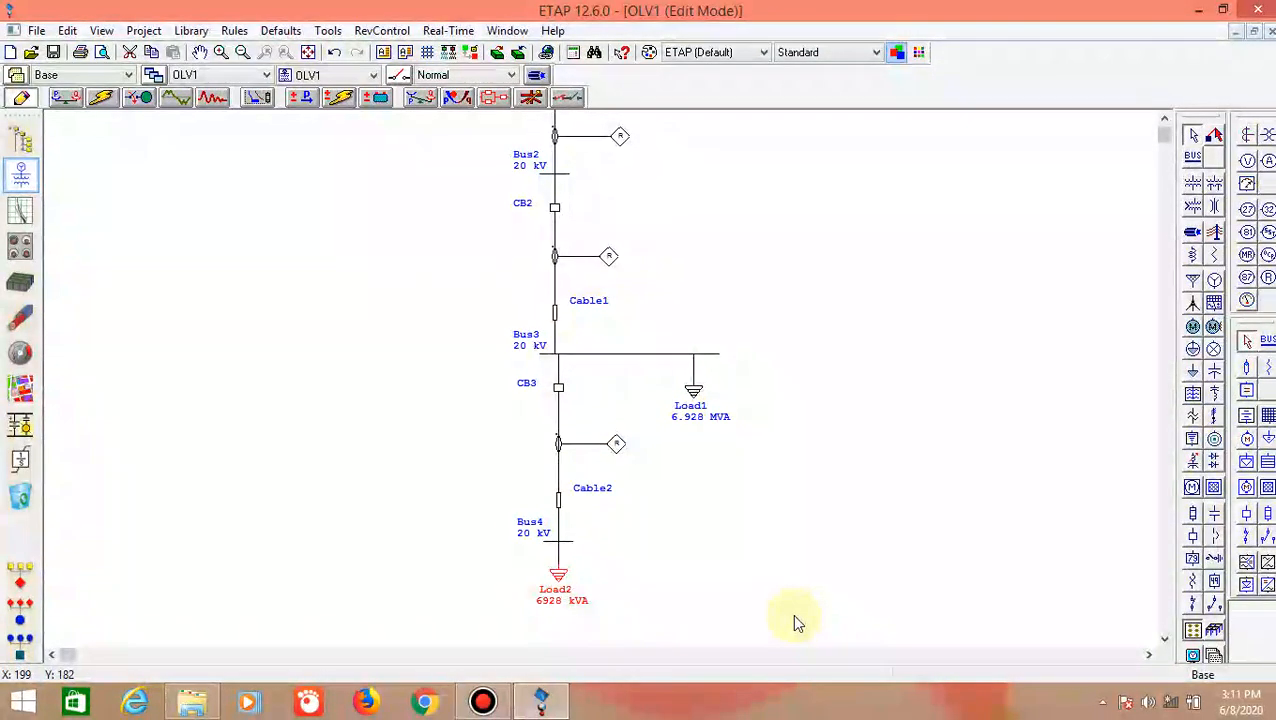
click(792, 613)
Run a load flow analysis of the network with Untitled as the output file name
scroll(720, 505, up, 2)
scroll(722, 503, up, 1)
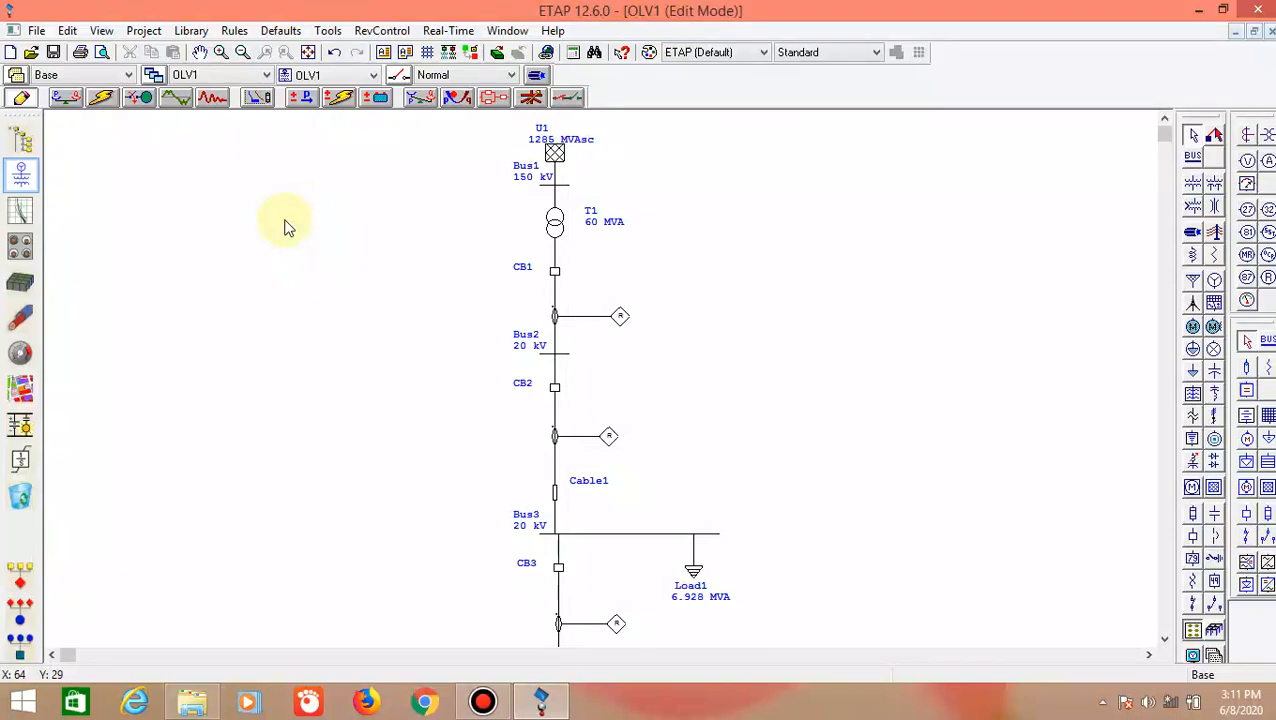
click(62, 98)
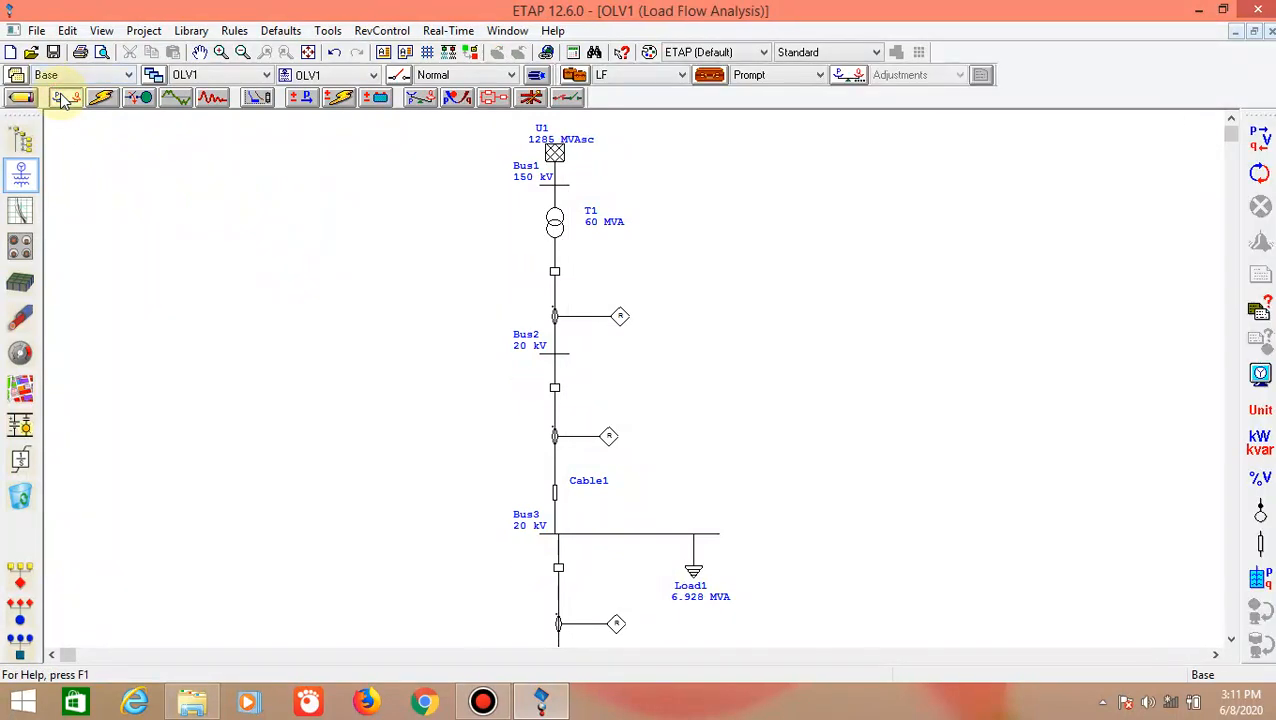
click(1268, 144)
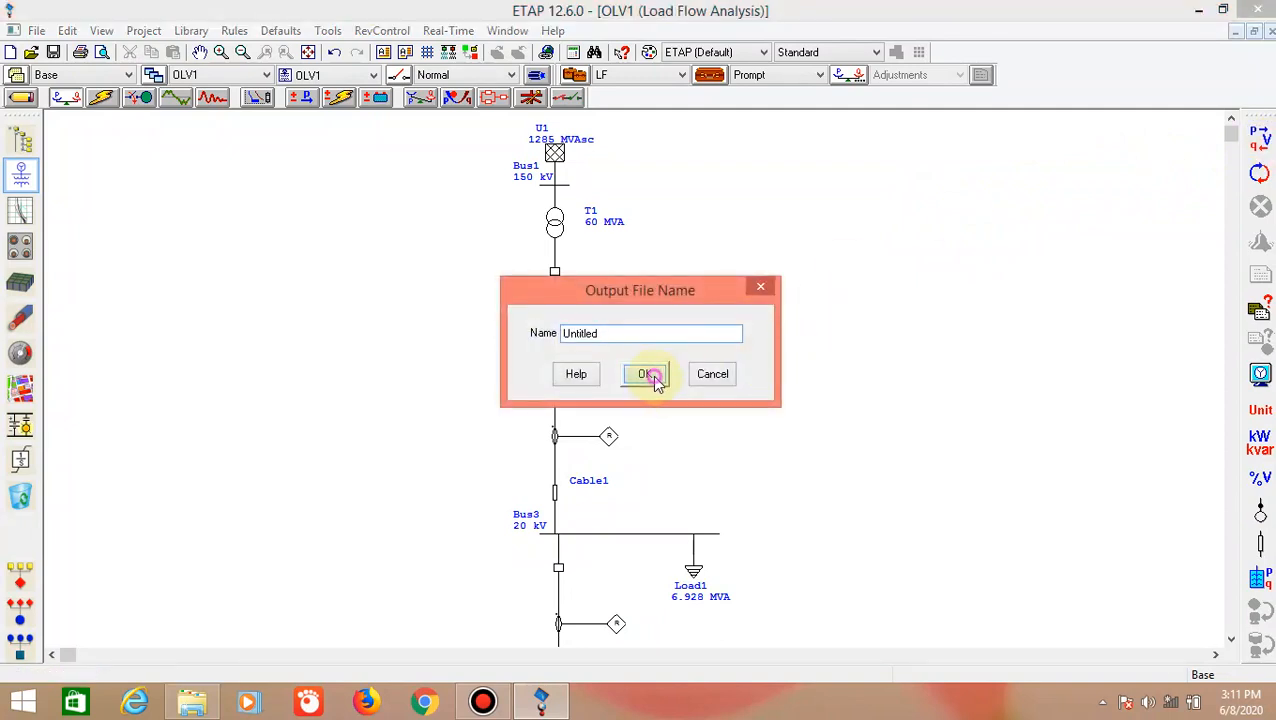
click(649, 375)
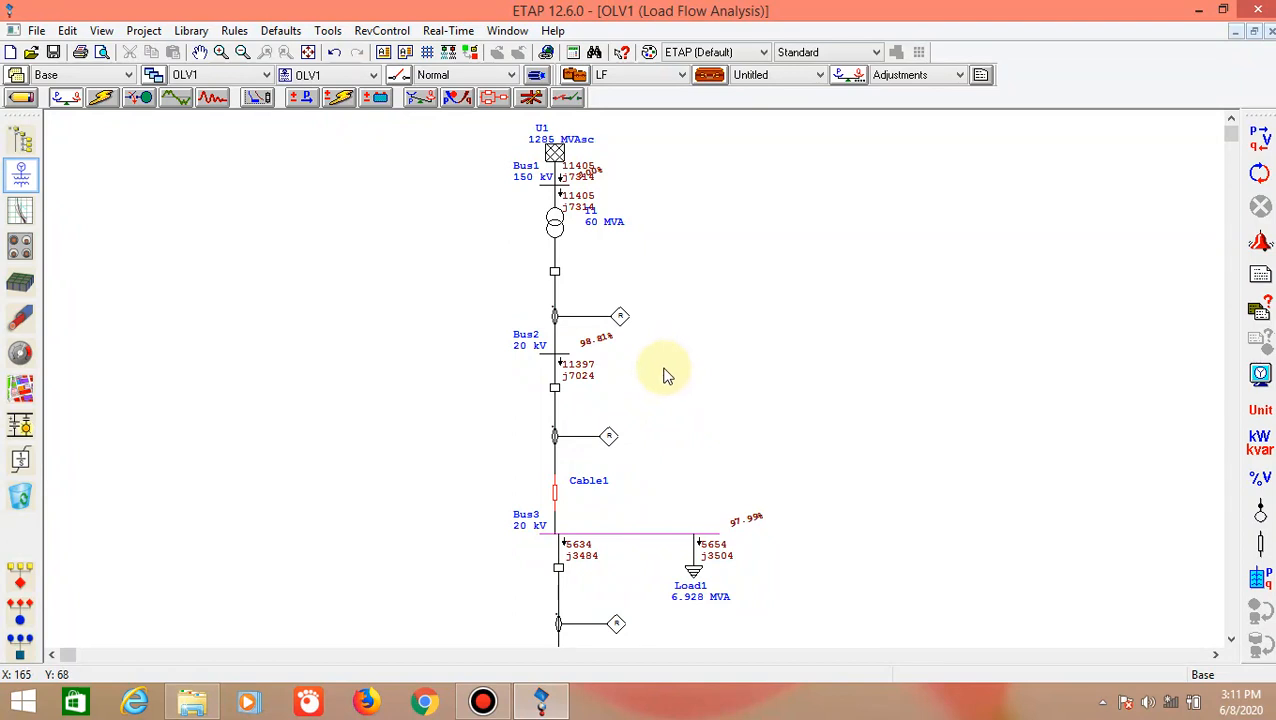
Switch the load flow results to amperes and examine the currents from the grid down to the loads
scroll(667, 375, down, 3)
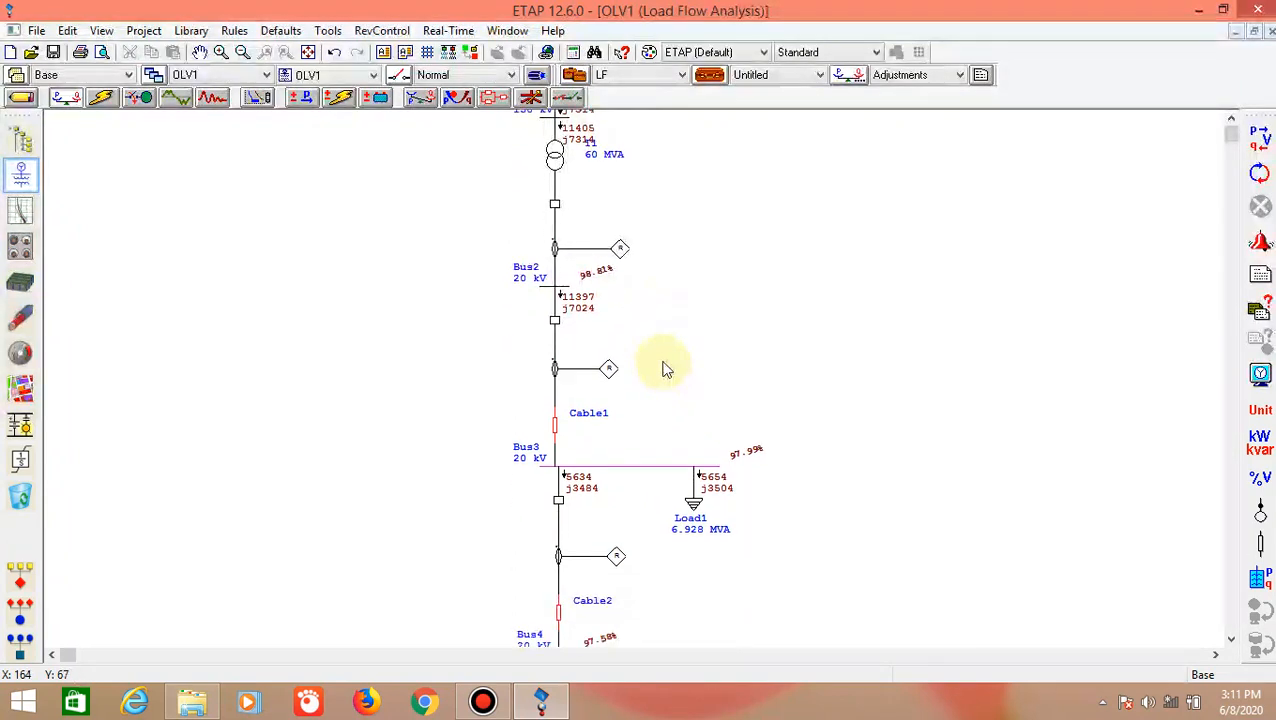
scroll(667, 369, up, 1)
scroll(667, 369, up, 1)
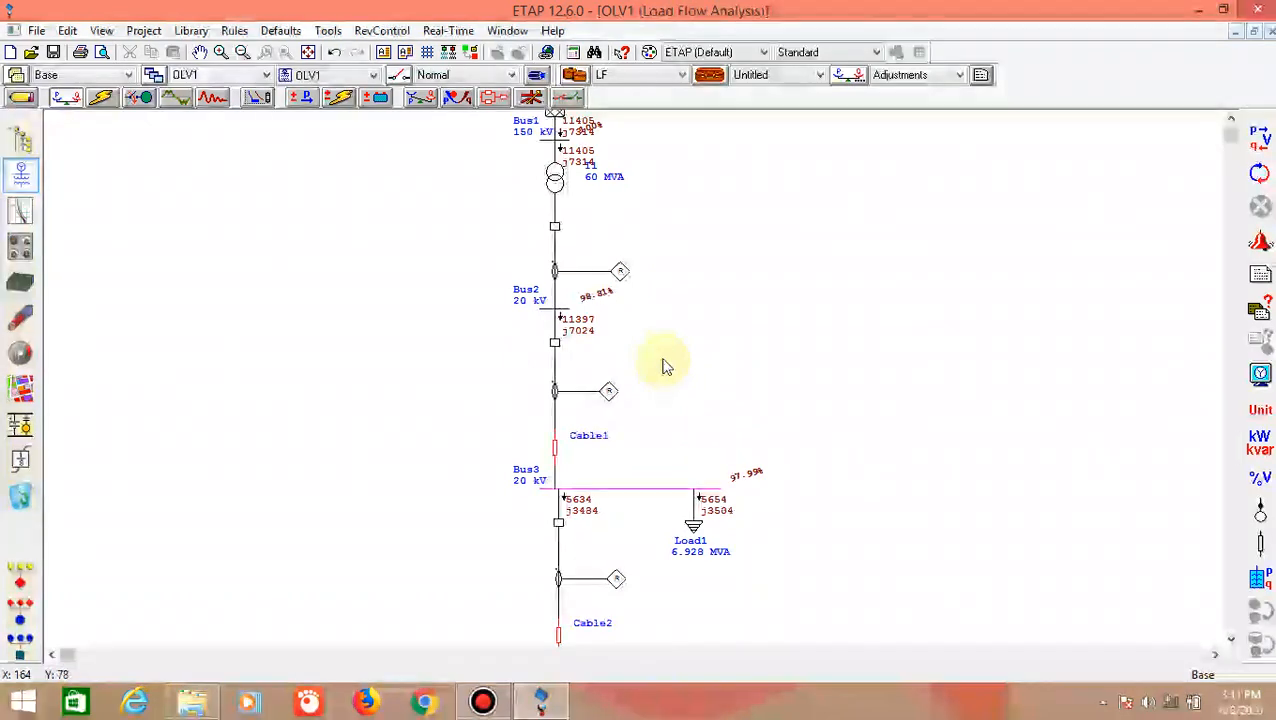
scroll(665, 369, up, 2)
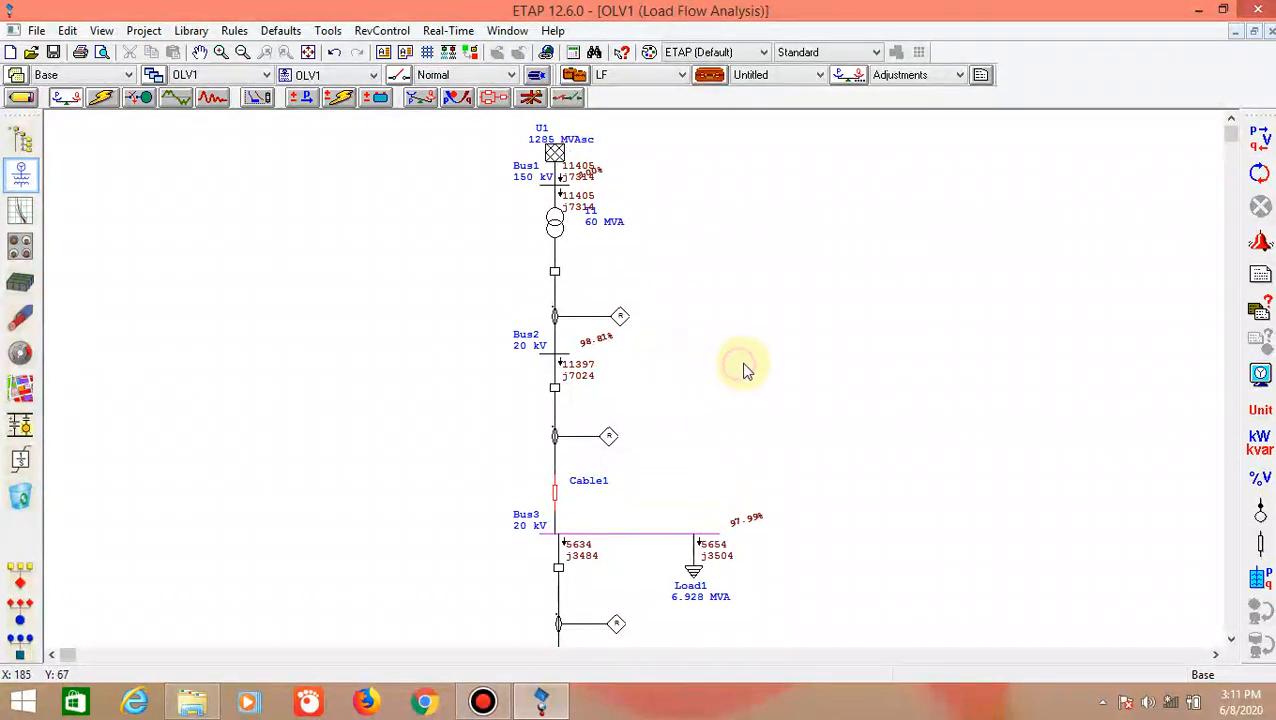
drag(1259, 443, 1168, 455)
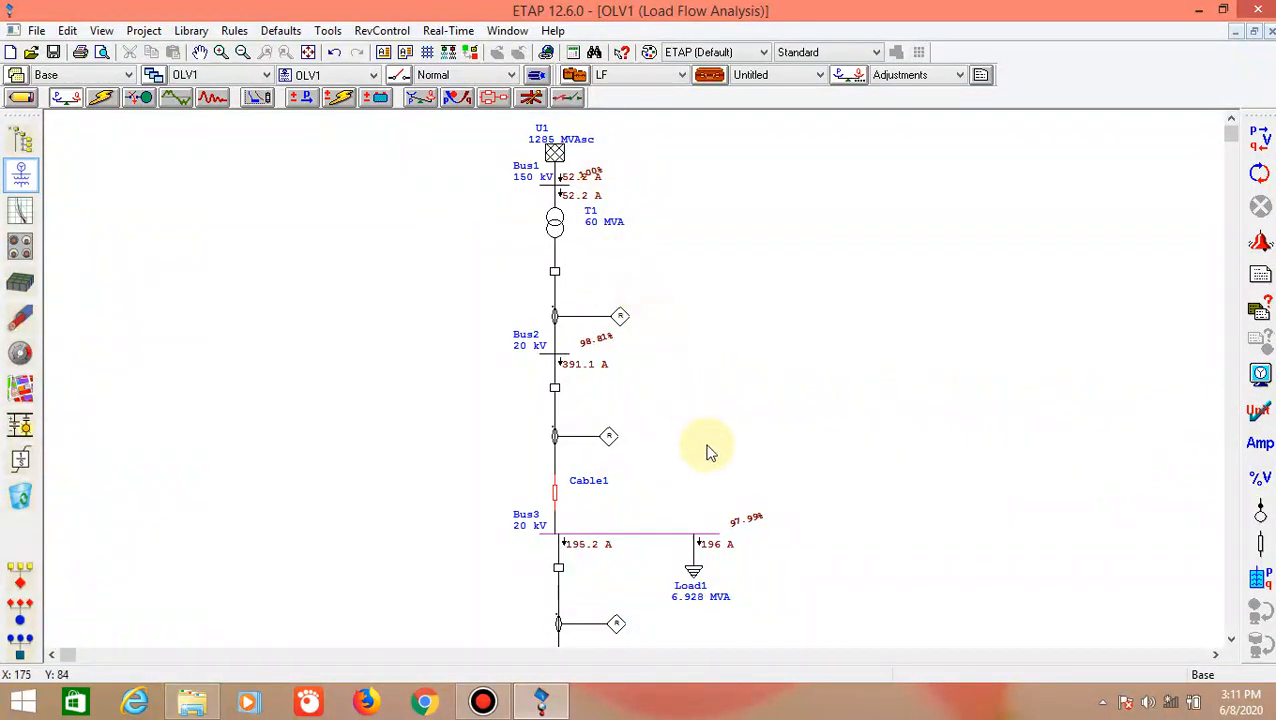
scroll(671, 394, down, 5)
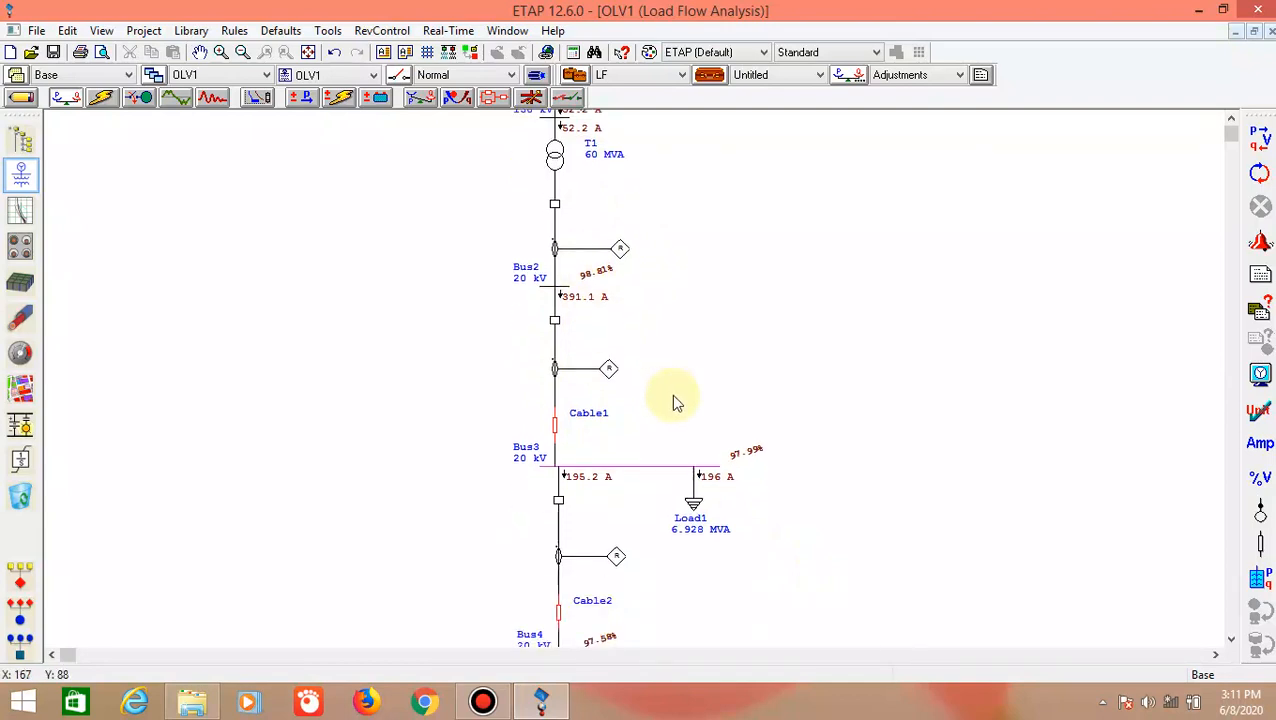
scroll(678, 390, up, 5)
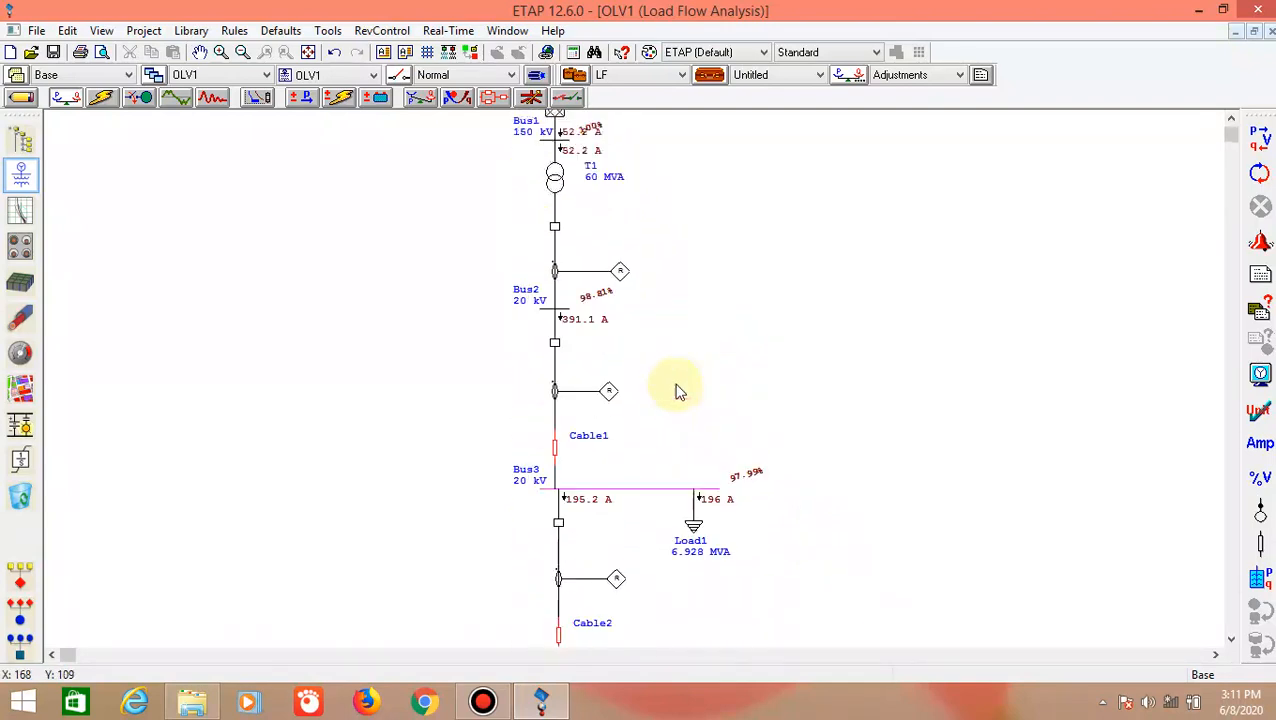
scroll(672, 371, down, 2)
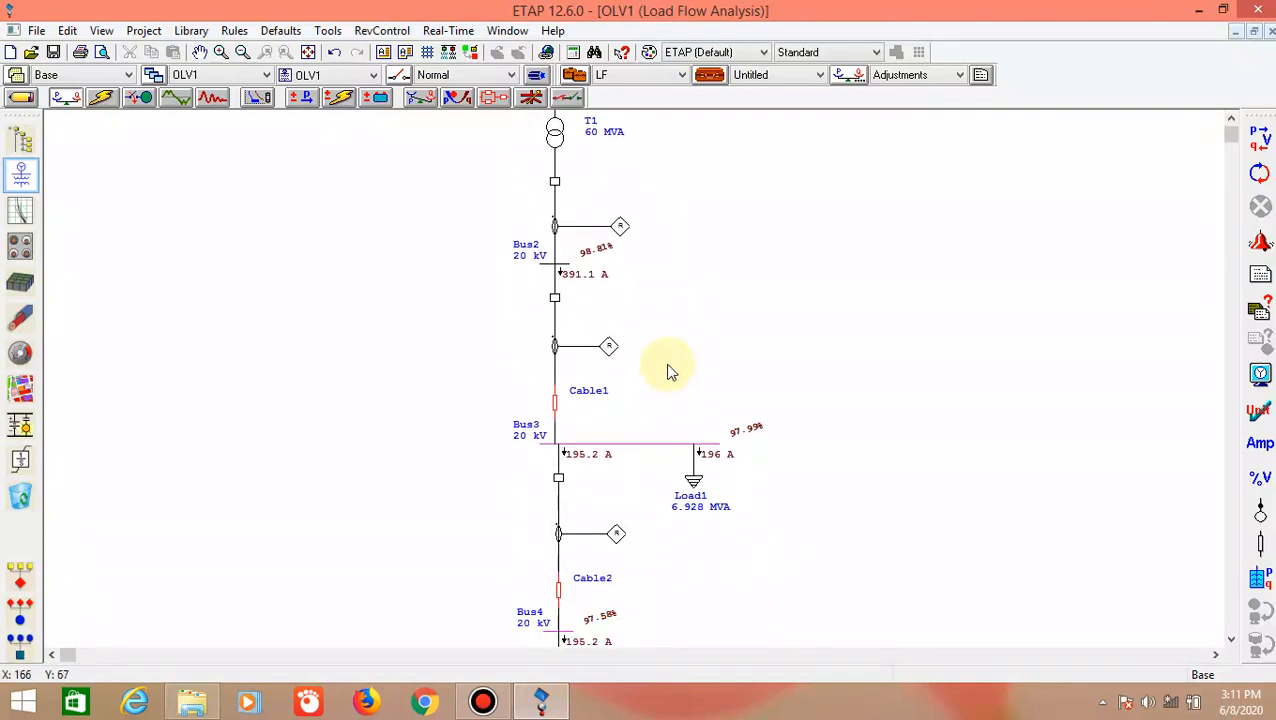
scroll(671, 372, down, 2)
scroll(670, 371, up, 4)
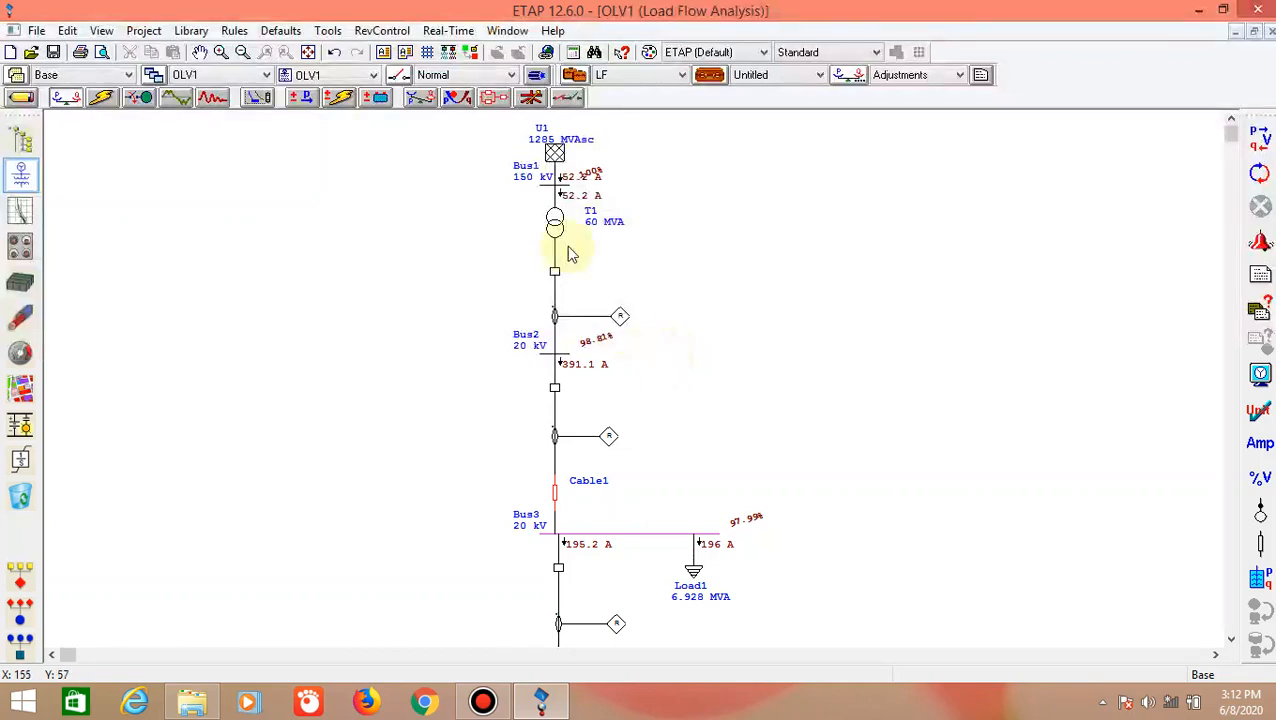
click(21, 99)
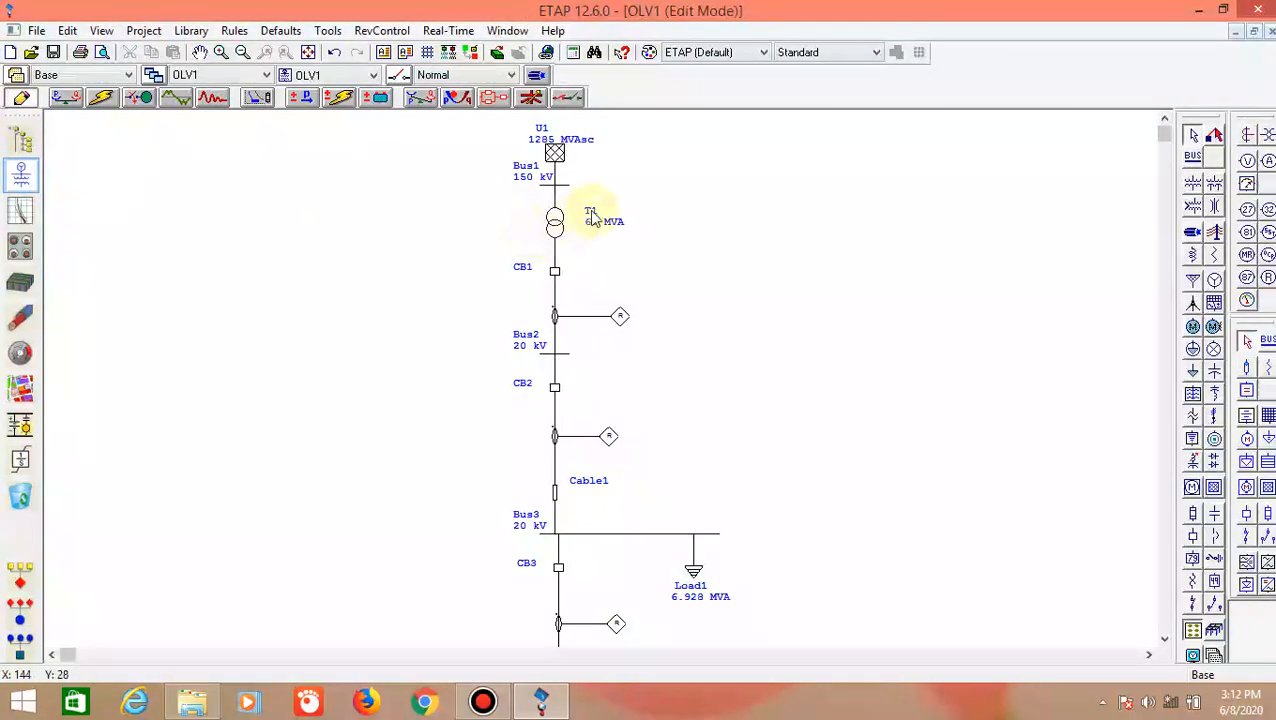
right_click(566, 192)
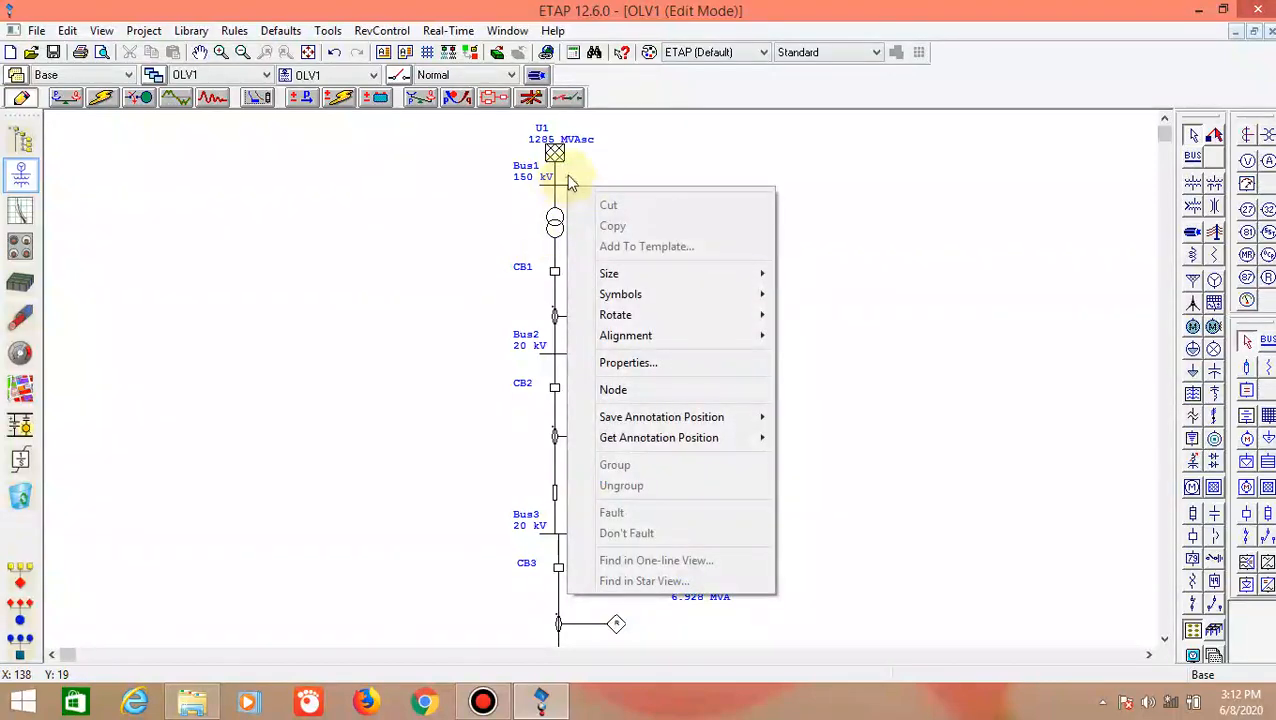
click(586, 172)
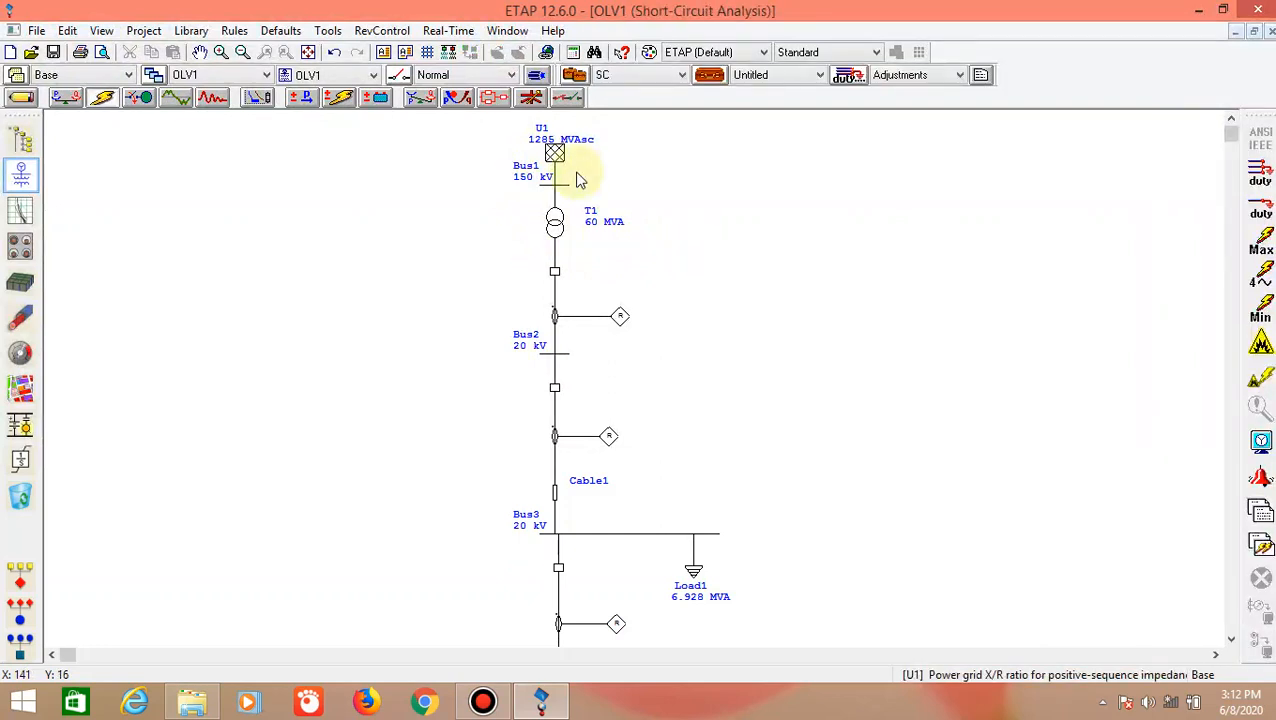
Mark Bus1, Bus3 and Bus4 as faulted buses for the short-circuit study
right_click(567, 188)
click(606, 205)
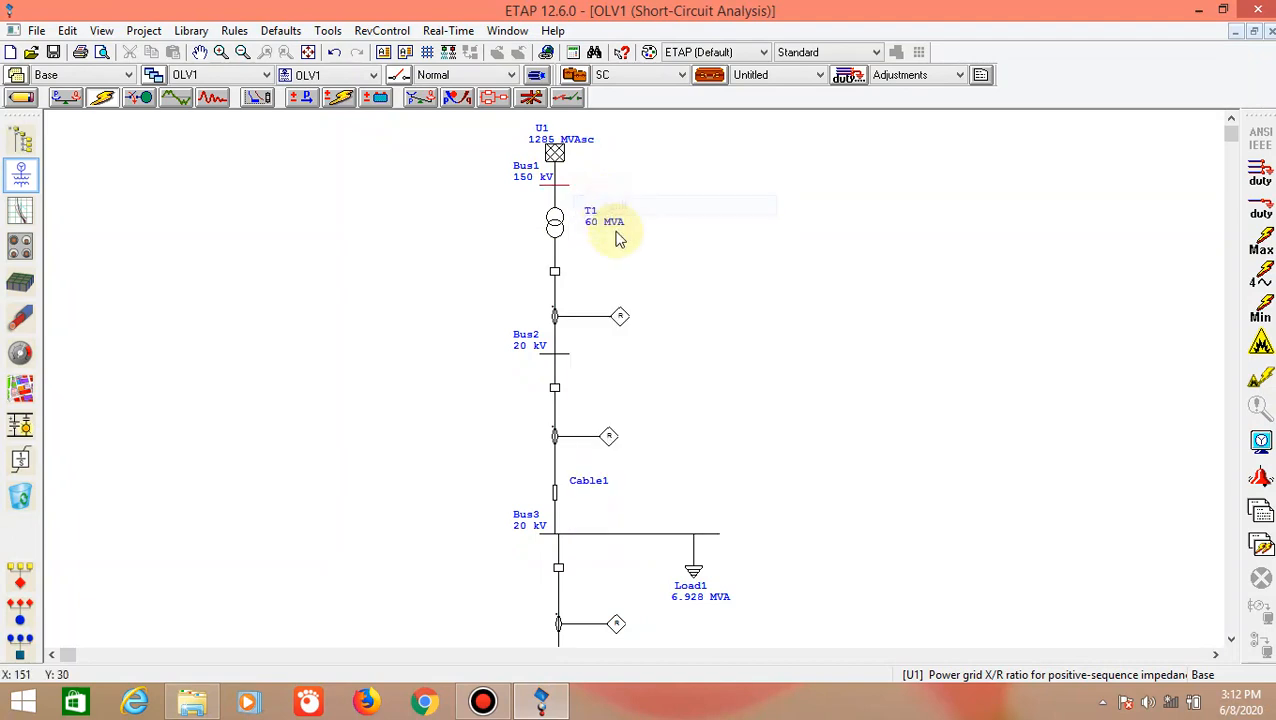
scroll(614, 445, down, 3)
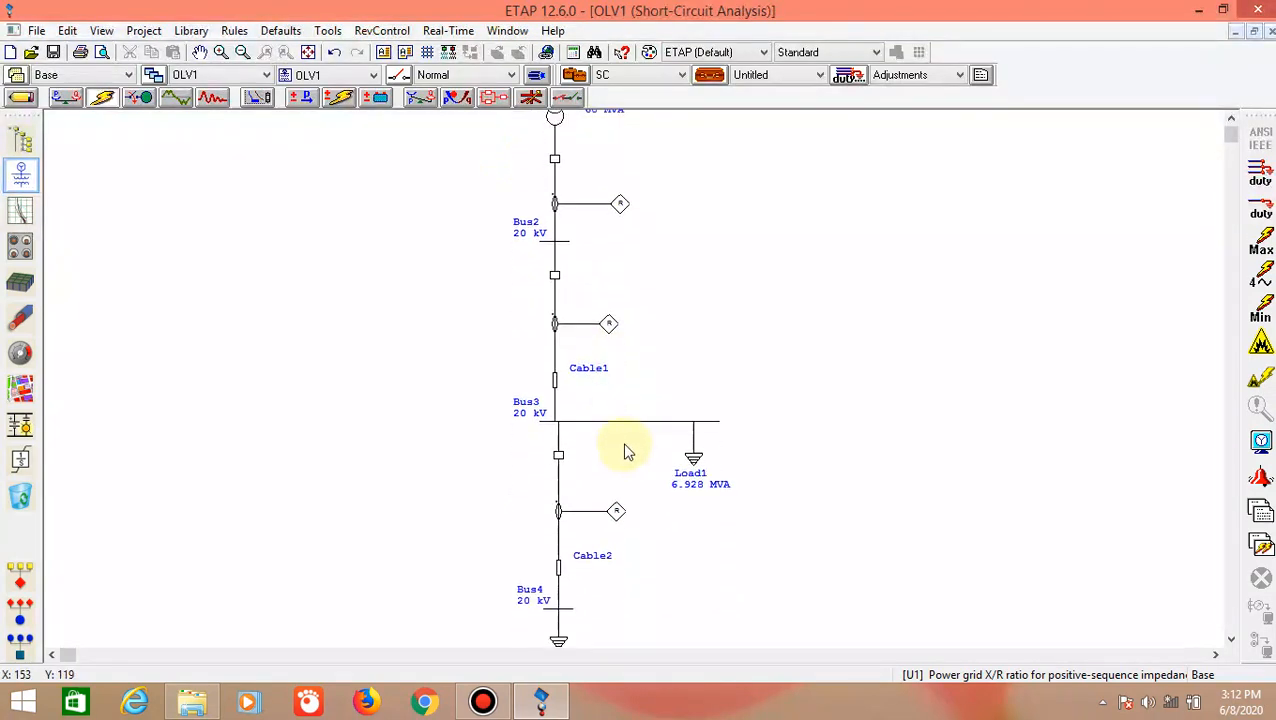
right_click(716, 422)
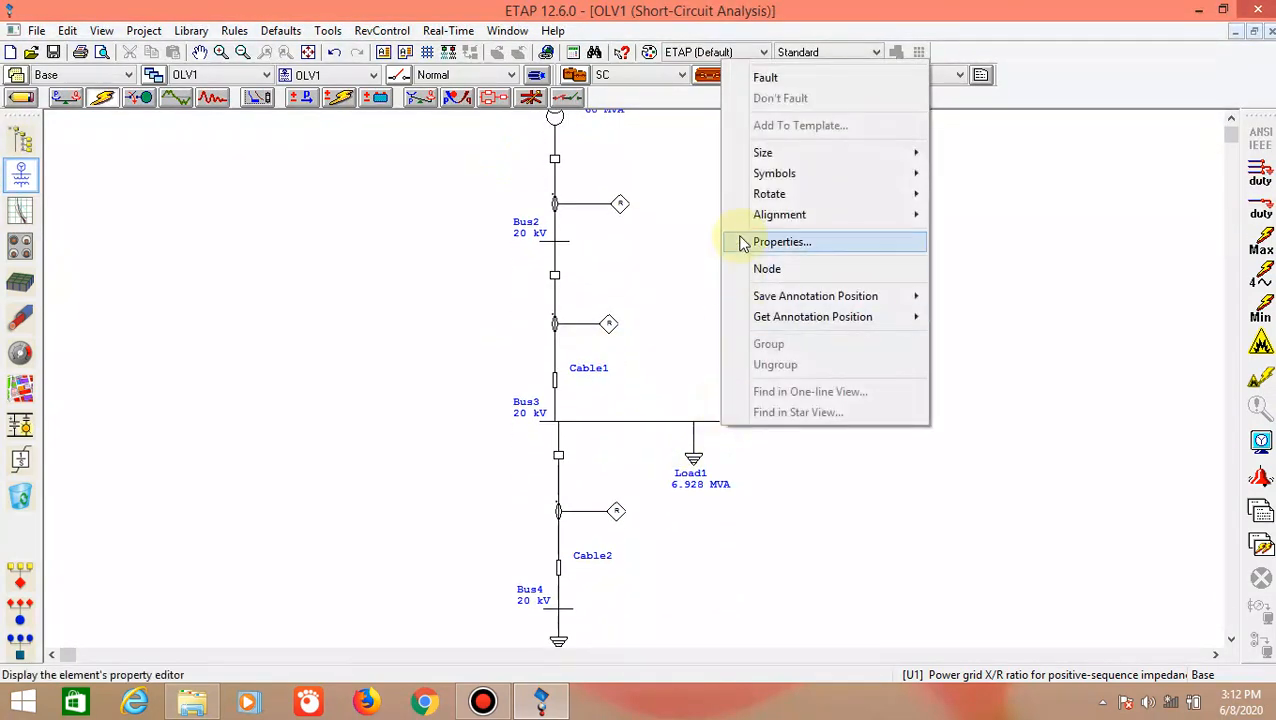
click(783, 77)
scroll(712, 415, down, 3)
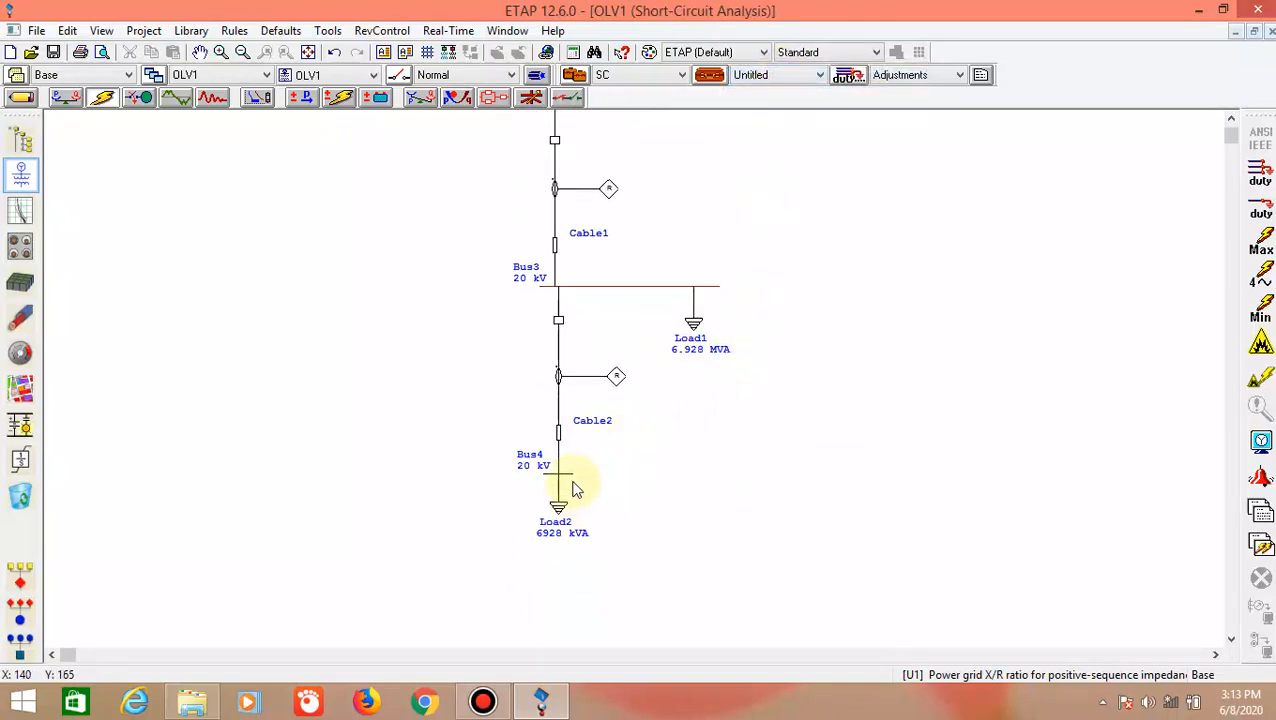
right_click(574, 479)
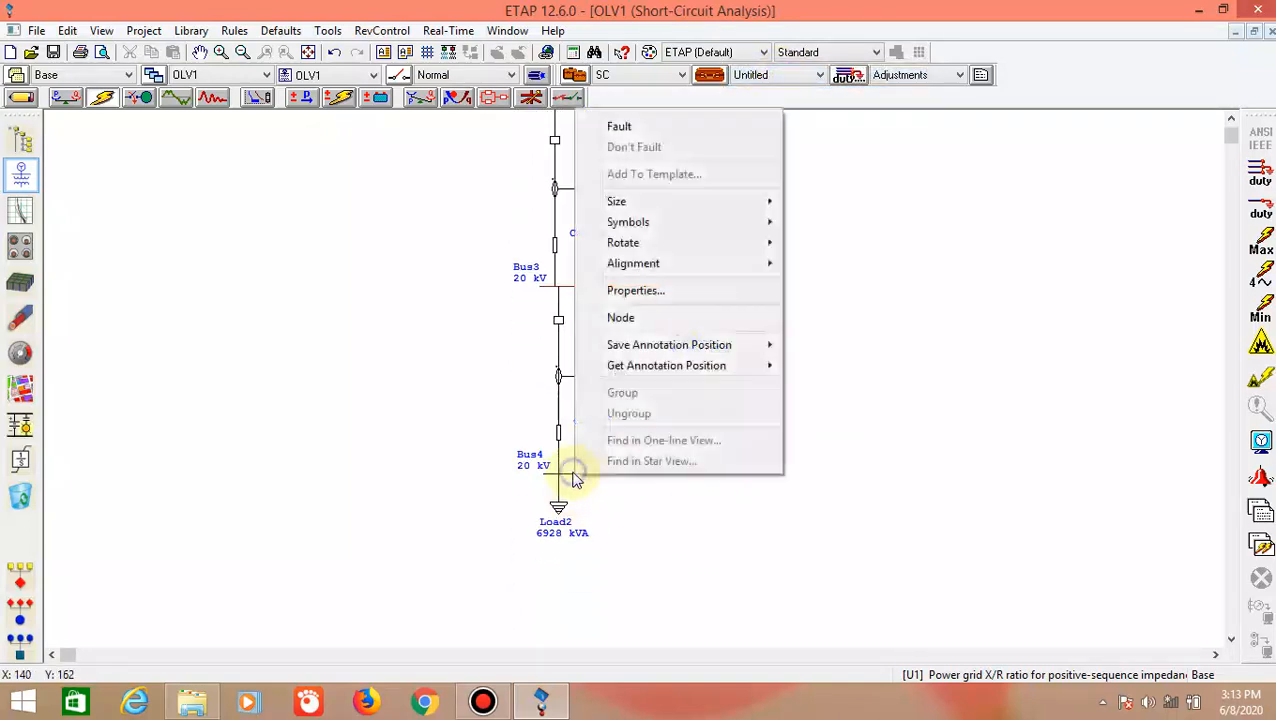
click(640, 129)
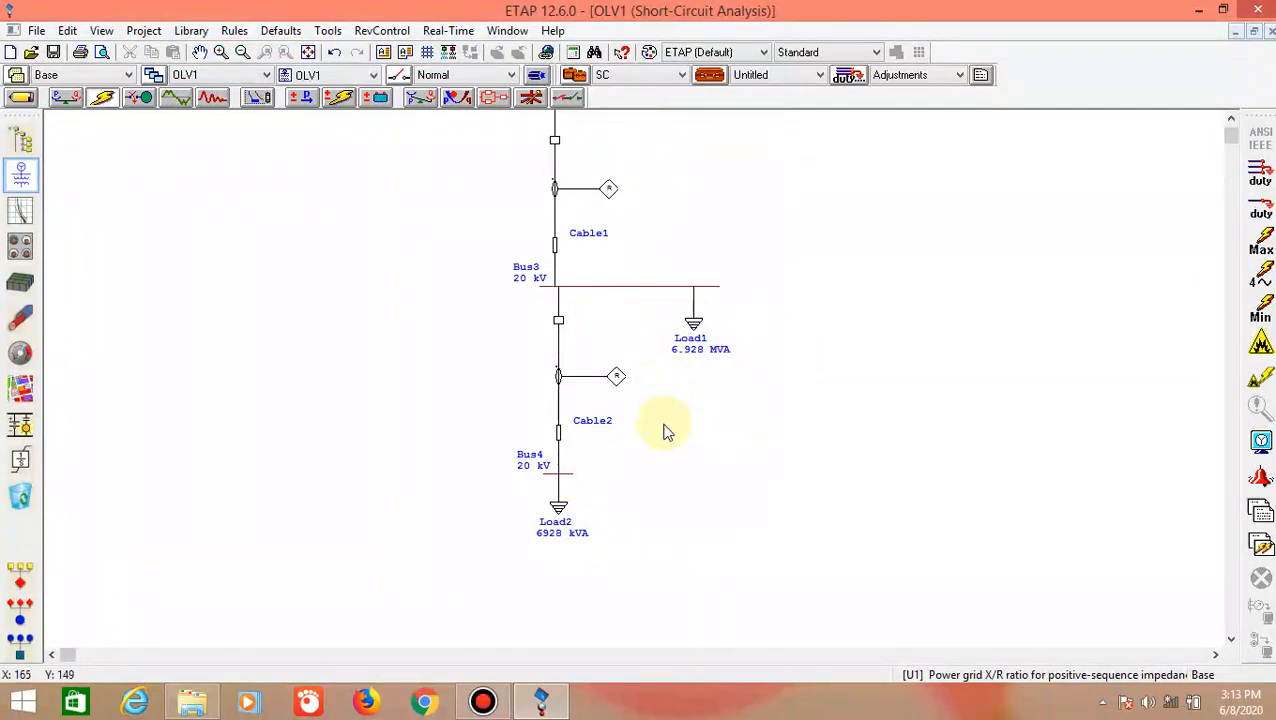
scroll(680, 415, up, 1)
scroll(680, 410, up, 4)
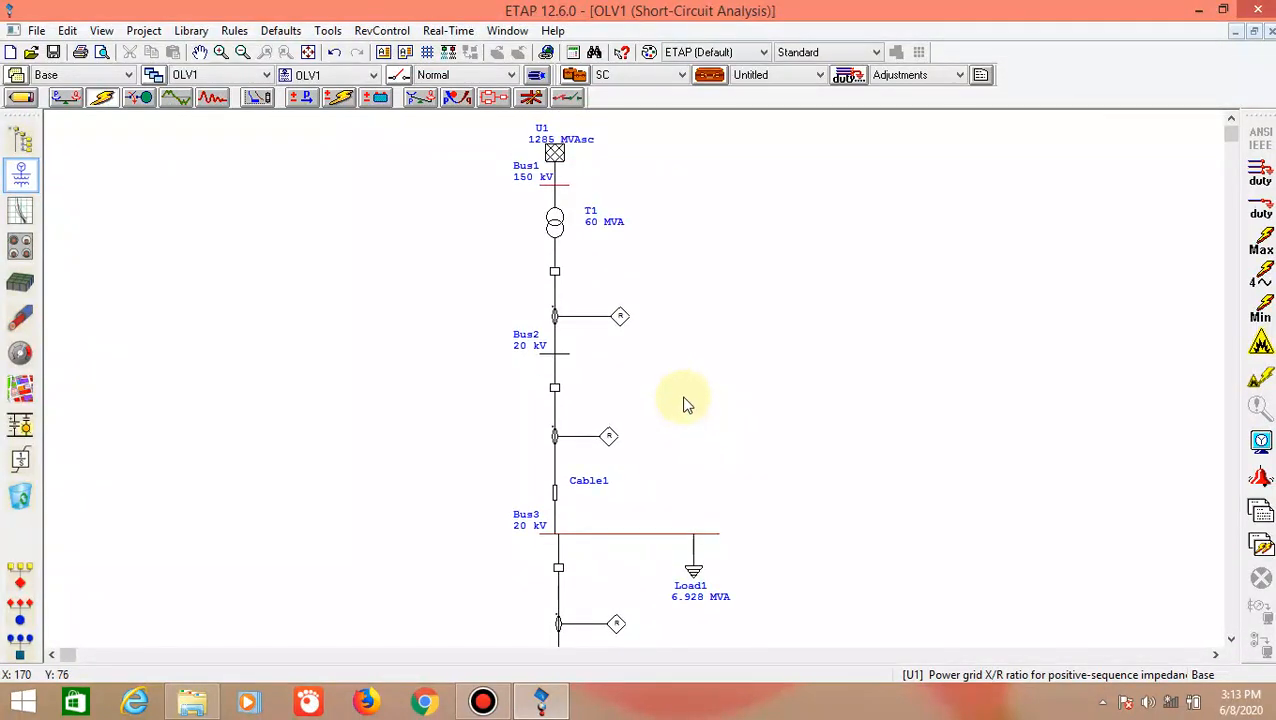
scroll(730, 385, up, 1)
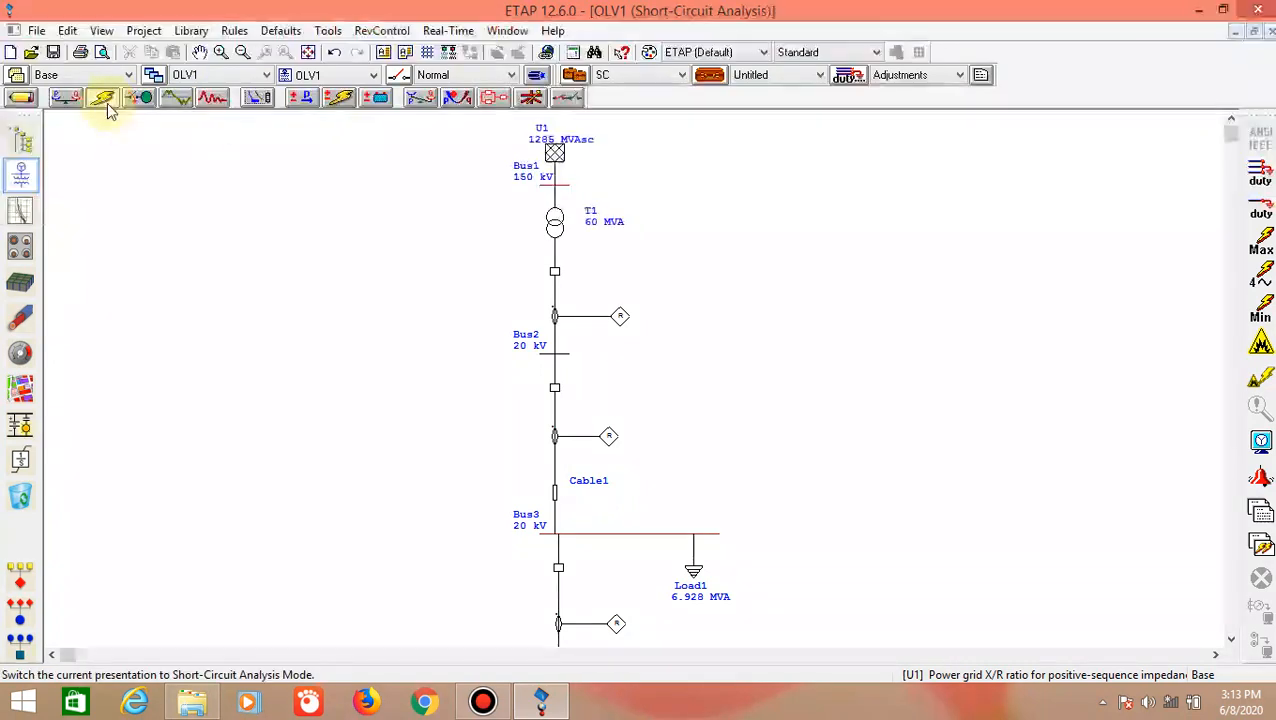
Run the device duty short-circuit analysis and examine the fault currents at the faulted buses
click(1250, 177)
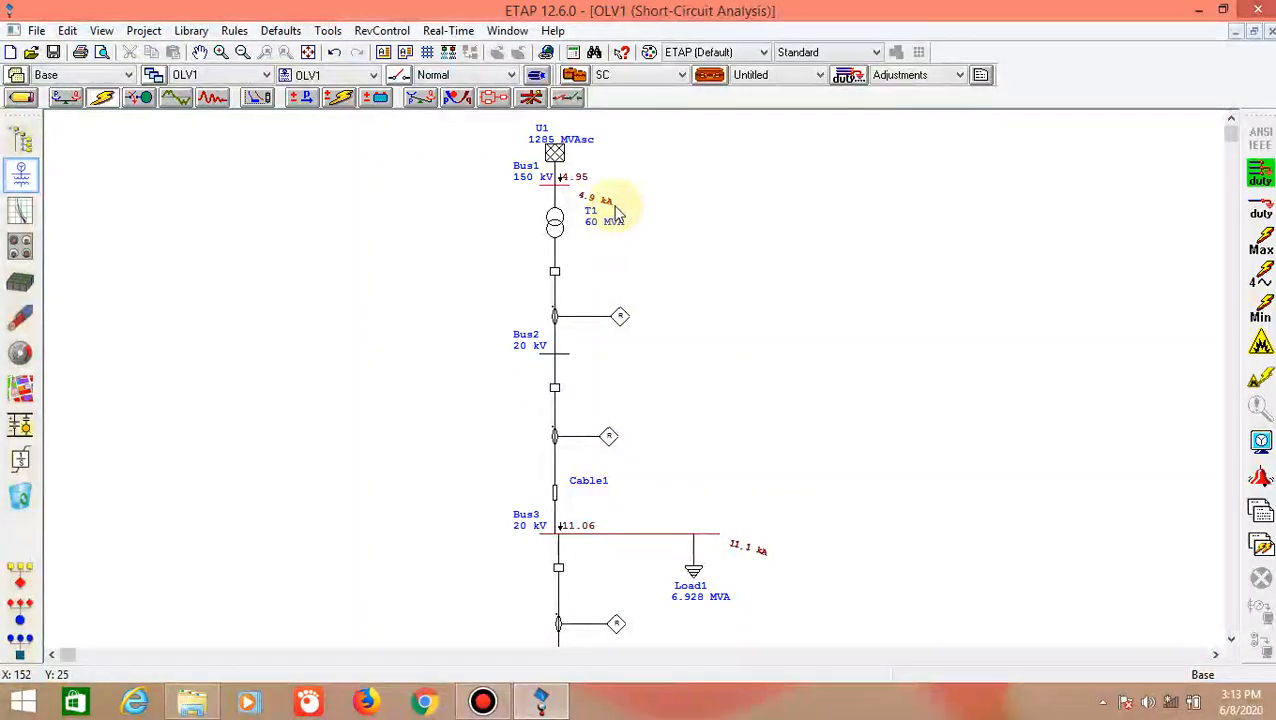
scroll(702, 480, down, 4)
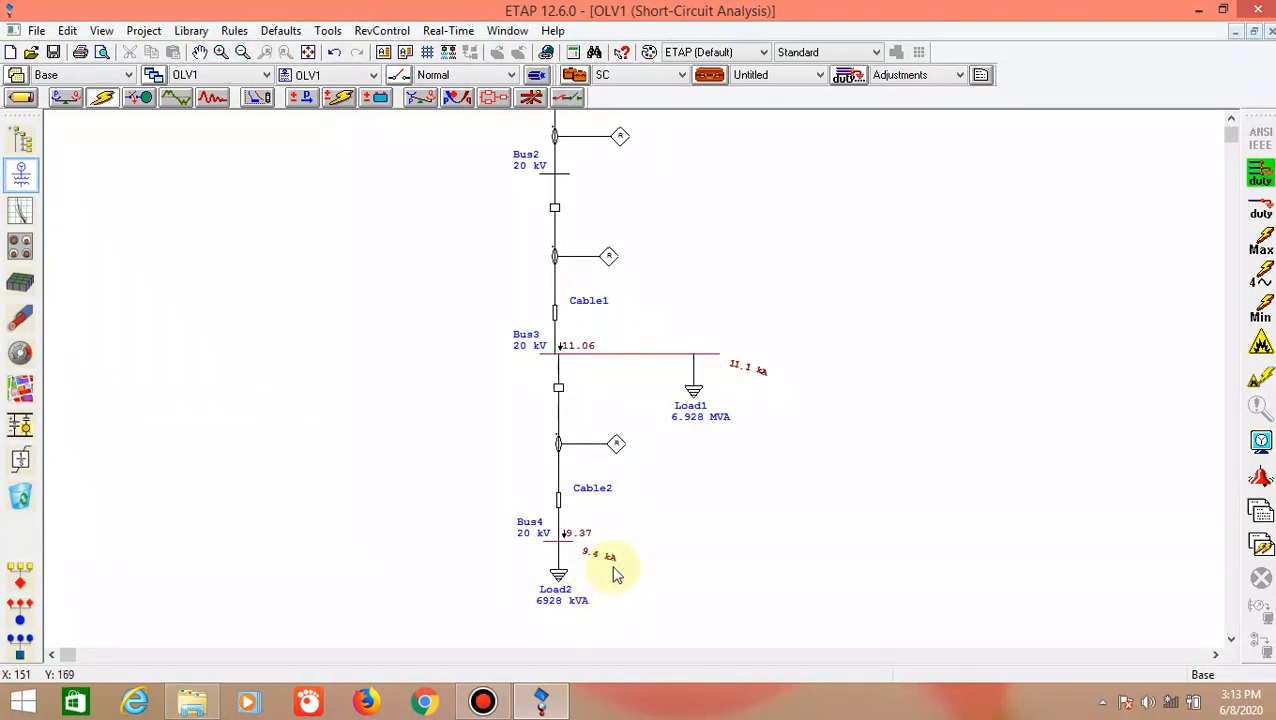
scroll(762, 406, up, 4)
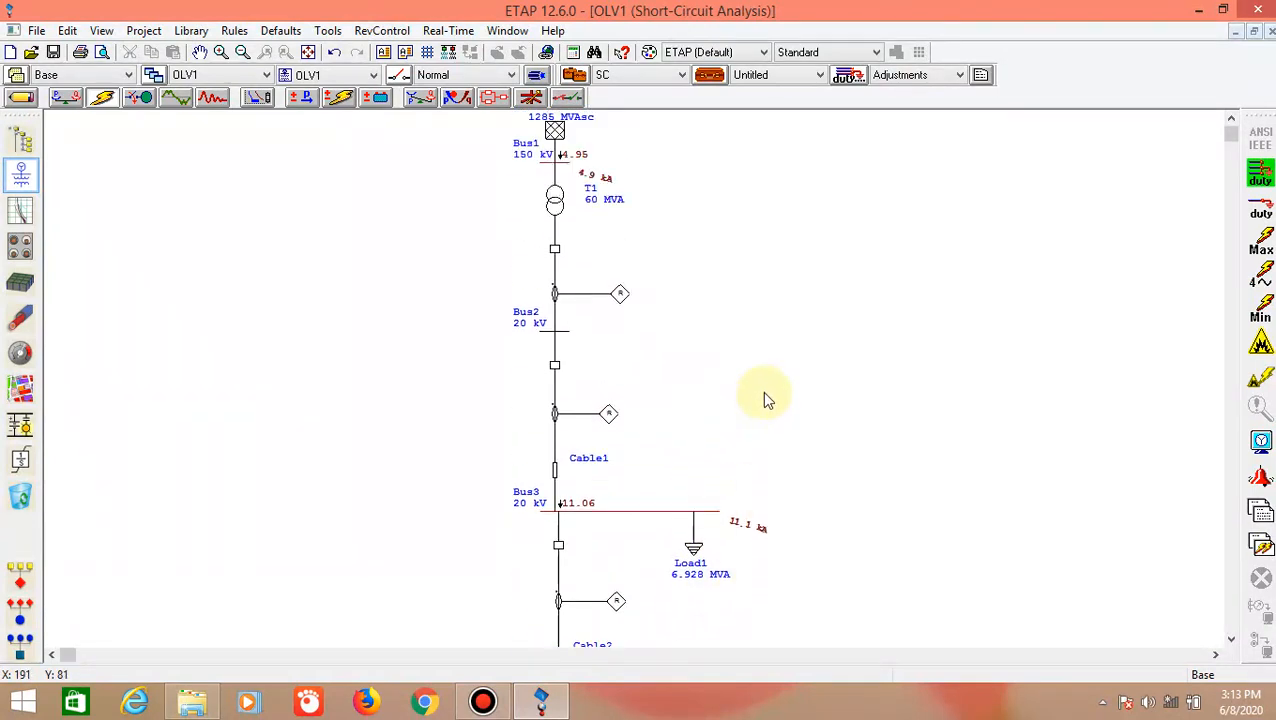
scroll(764, 398, up, 1)
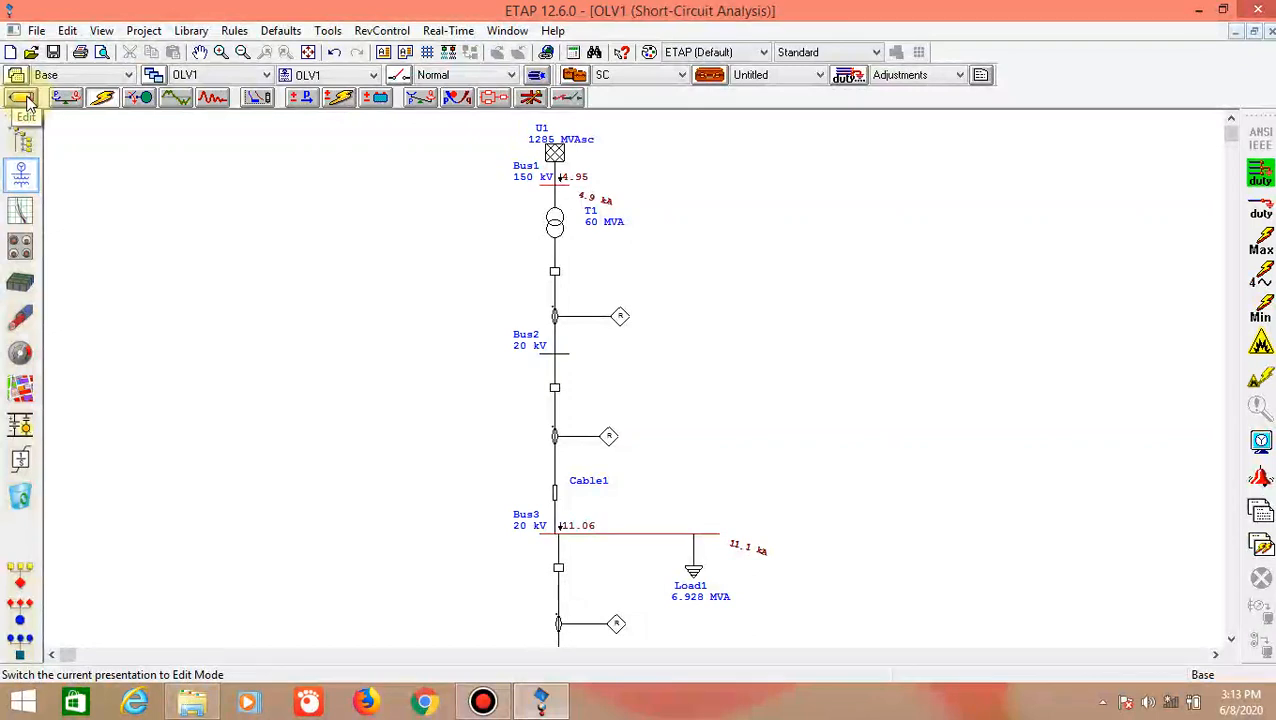
Return the diagram to edit mode and set the primary current of CT1, between CB1 and Bus2, to 450 A
click(26, 101)
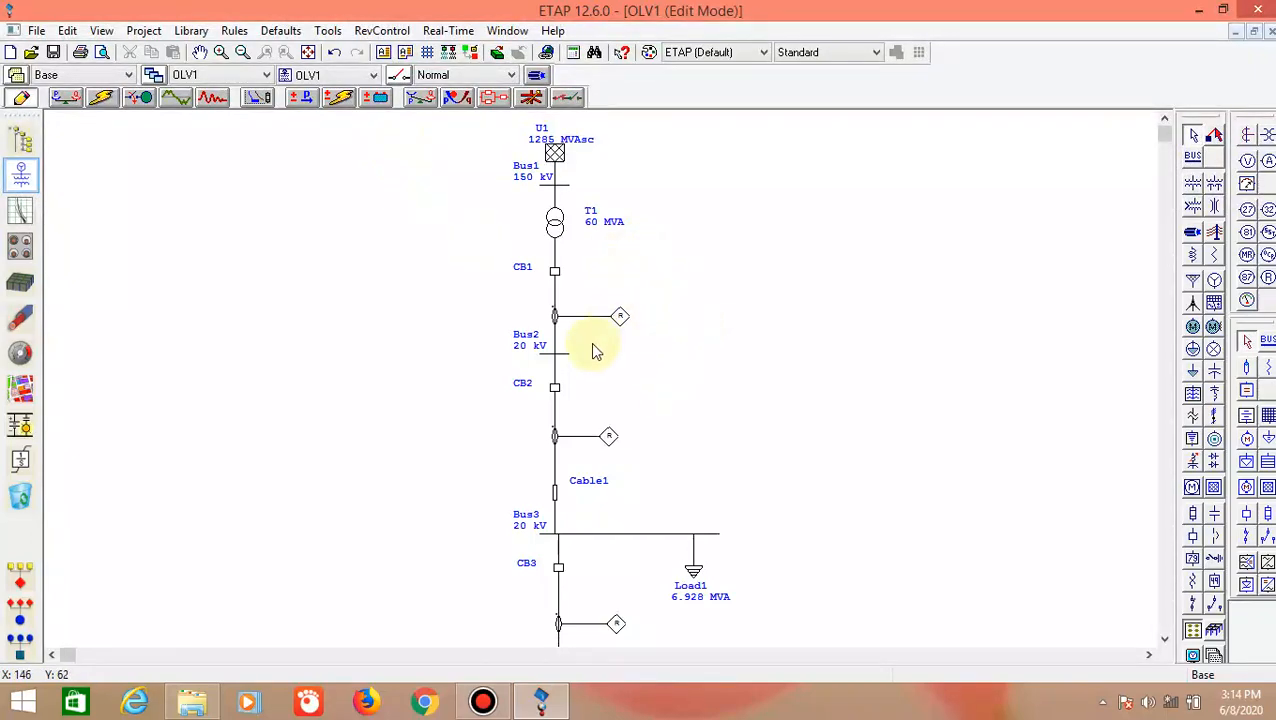
double_click(556, 320)
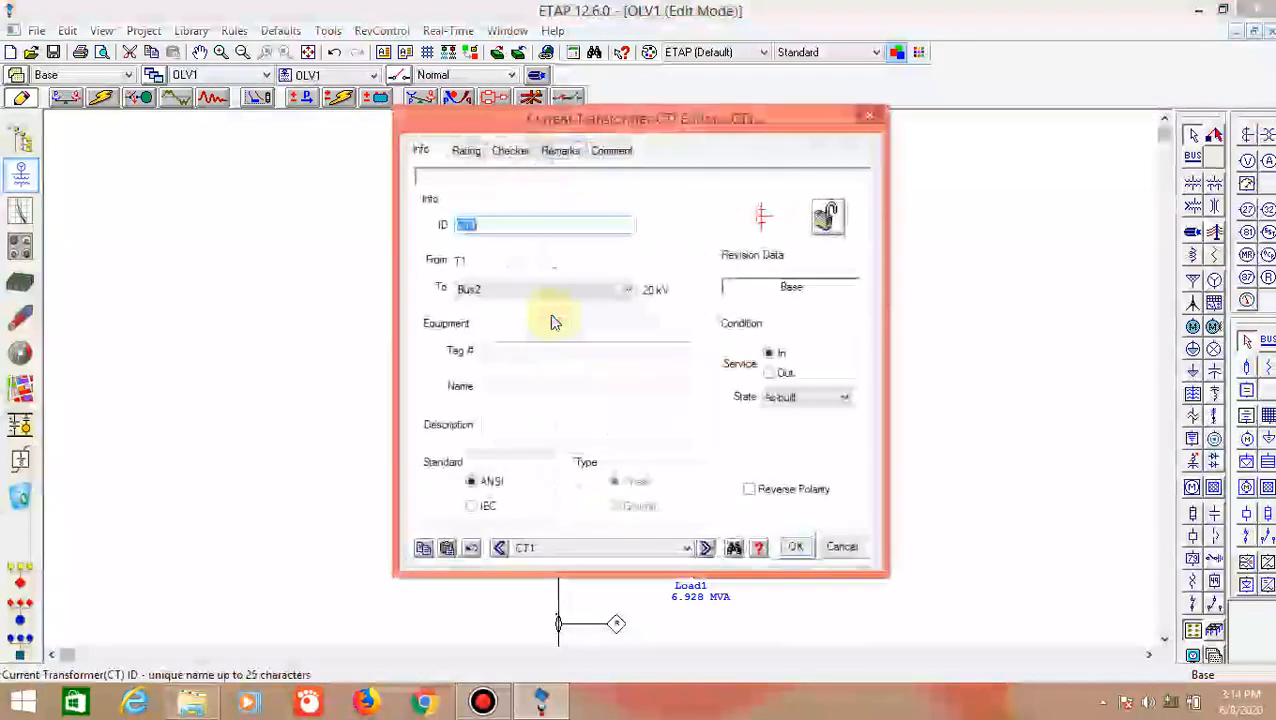
click(466, 150)
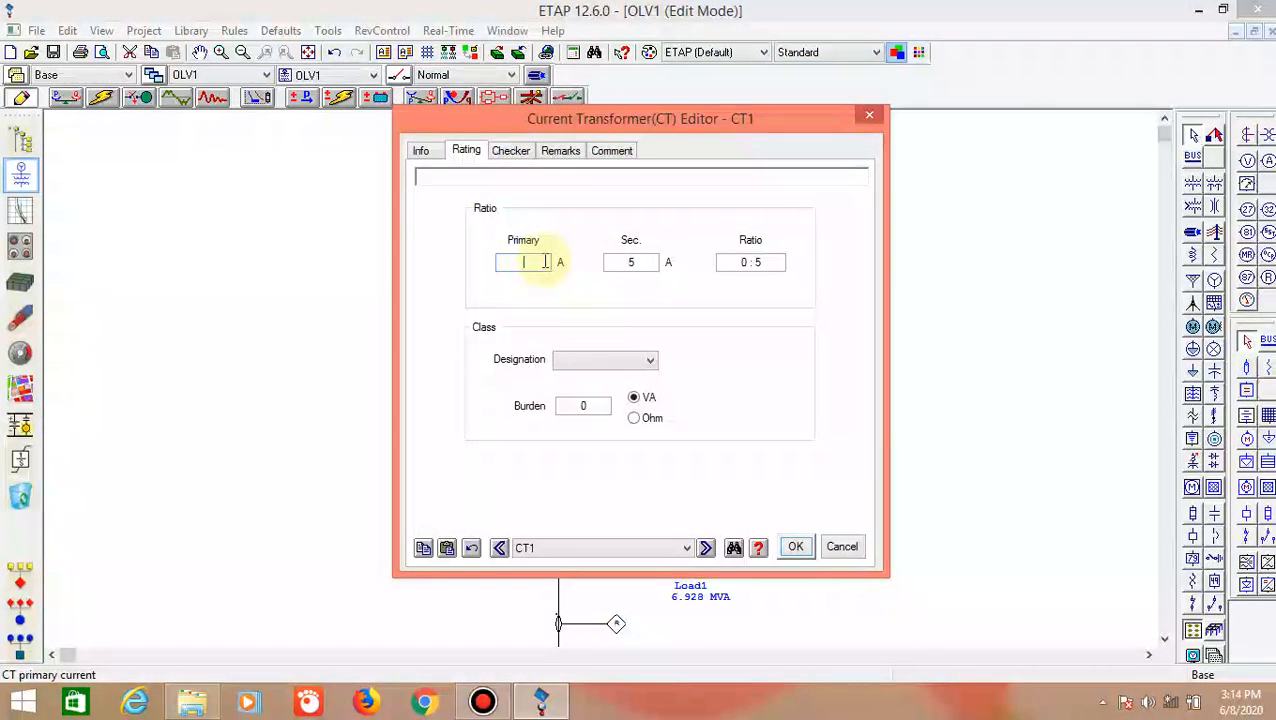
text(450)
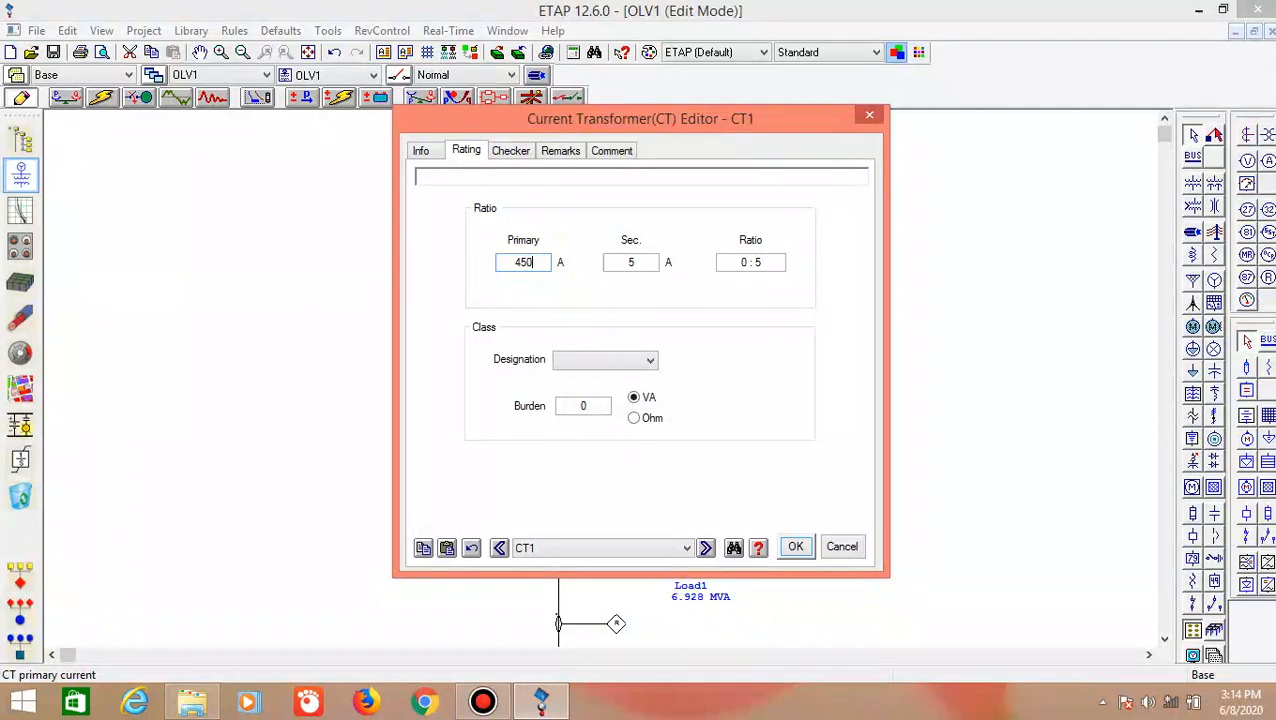
click(652, 297)
click(642, 264)
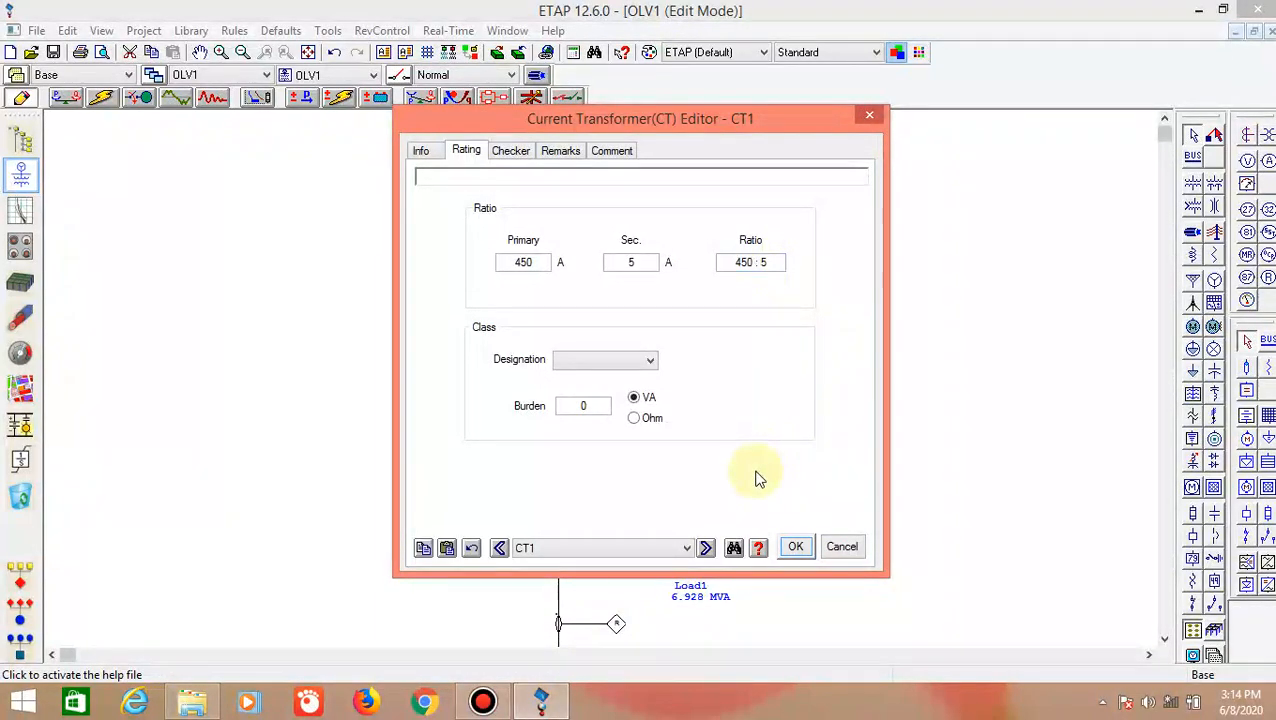
click(796, 548)
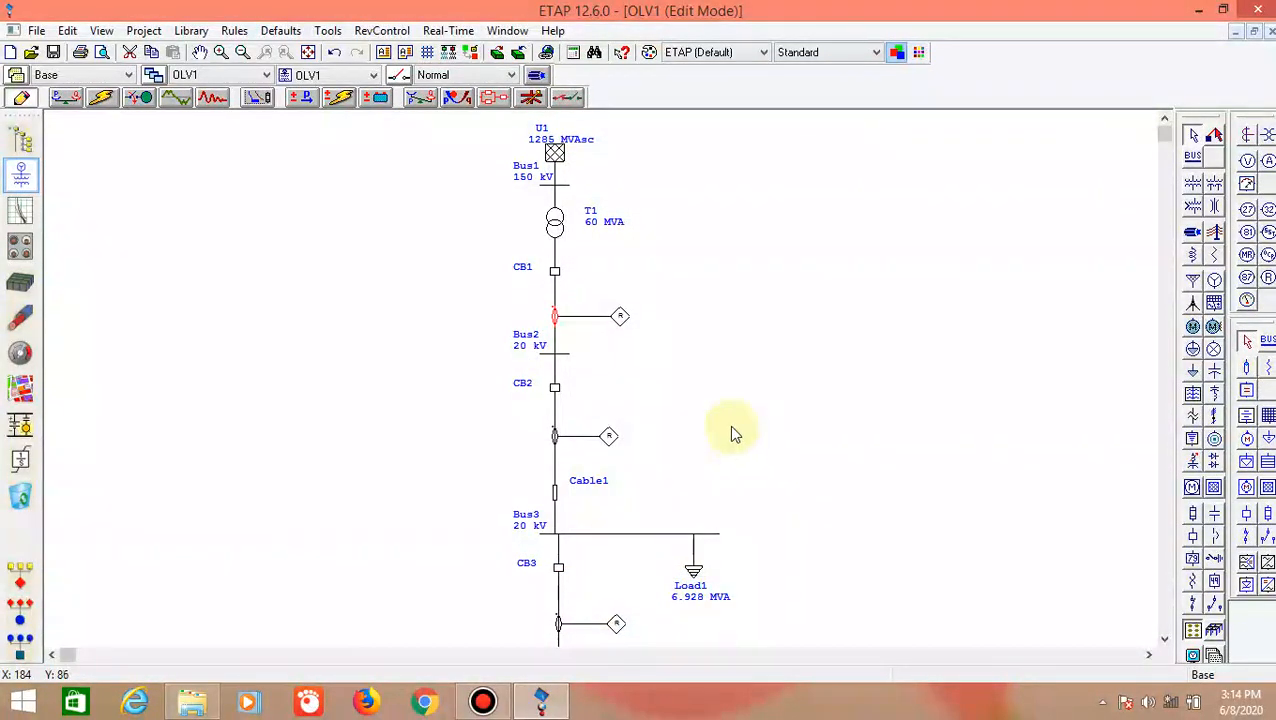
click(682, 375)
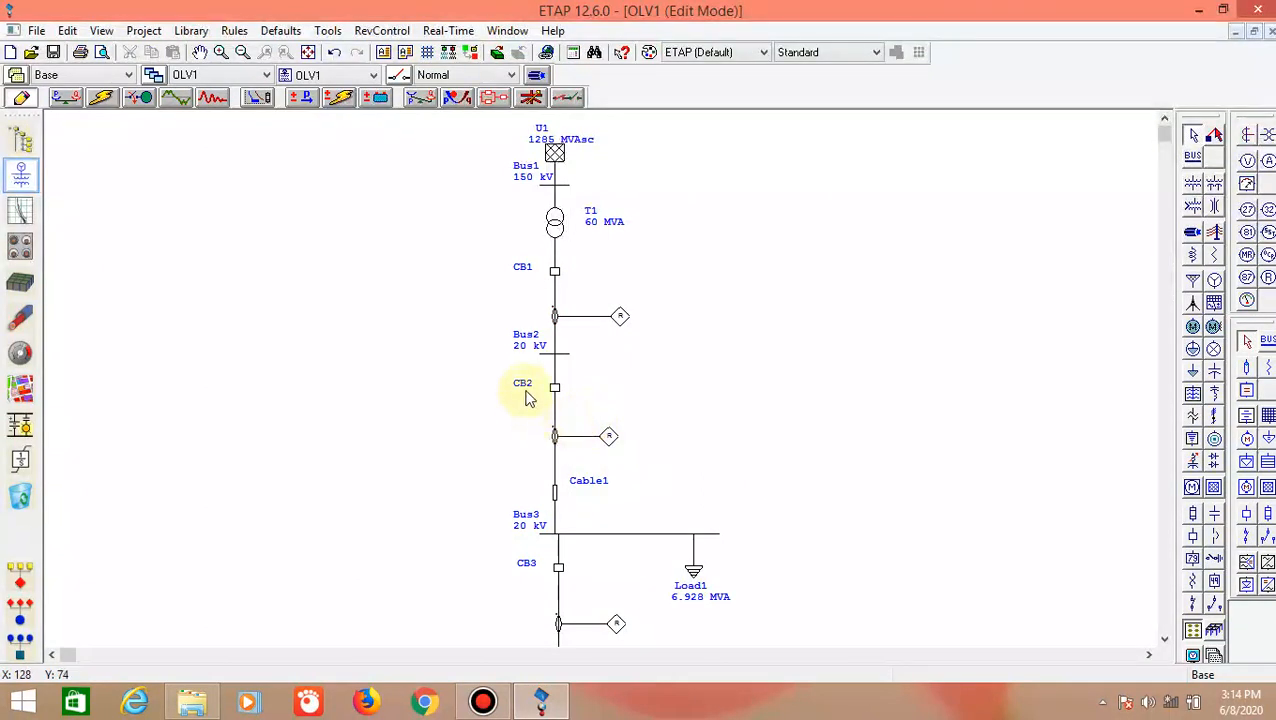
Set the primary current of CT2, between CB2 and Cable1, to 450 A
double_click(555, 438)
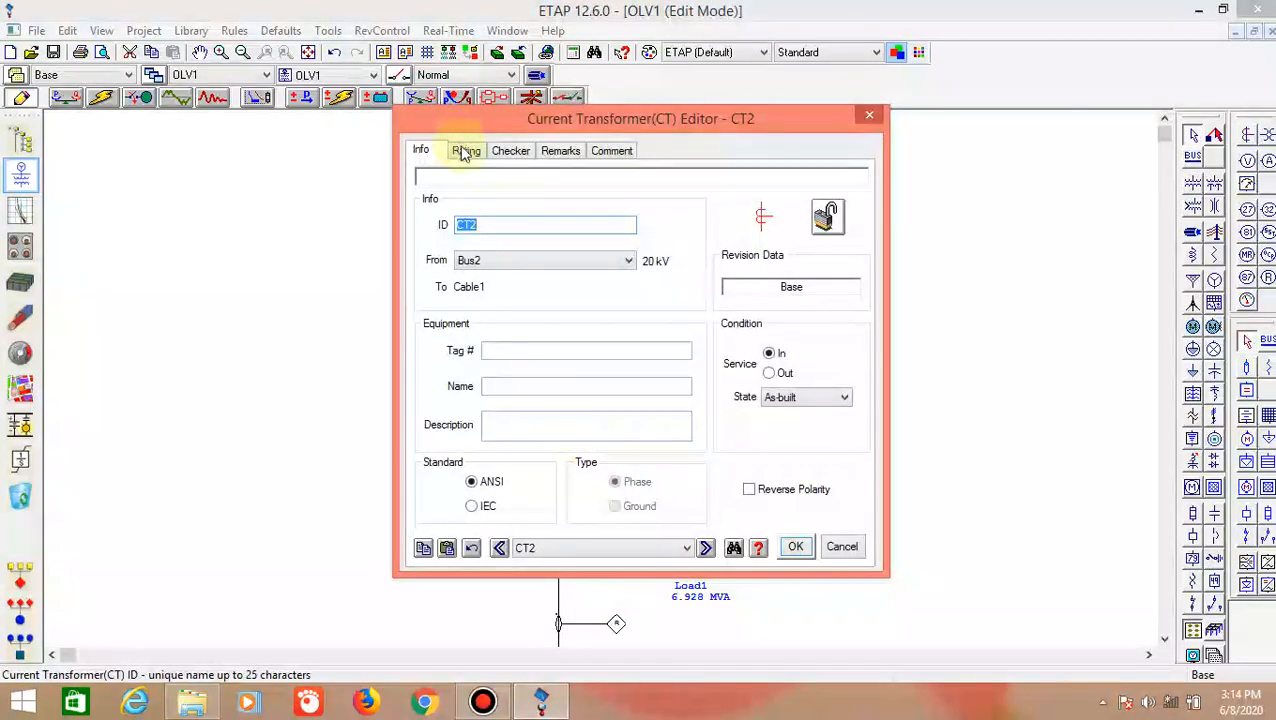
click(465, 151)
click(522, 262)
click(540, 267)
key(BackSpace)
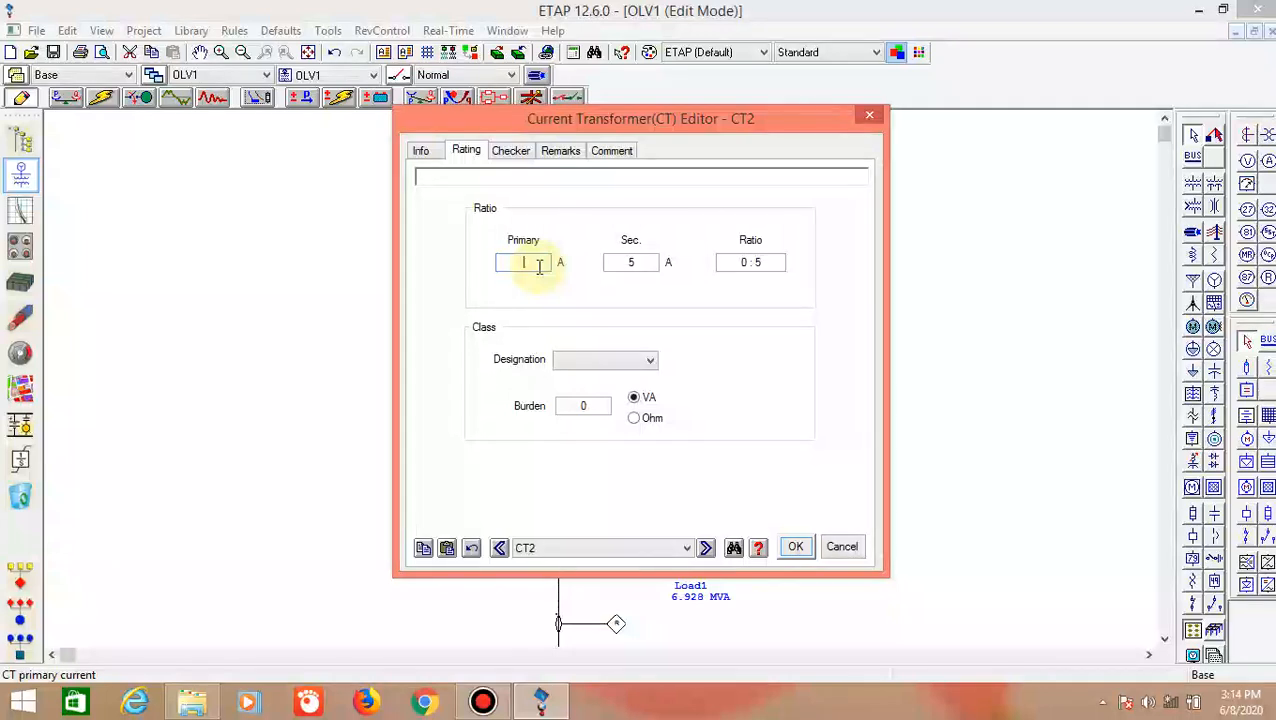
text(450)
click(645, 260)
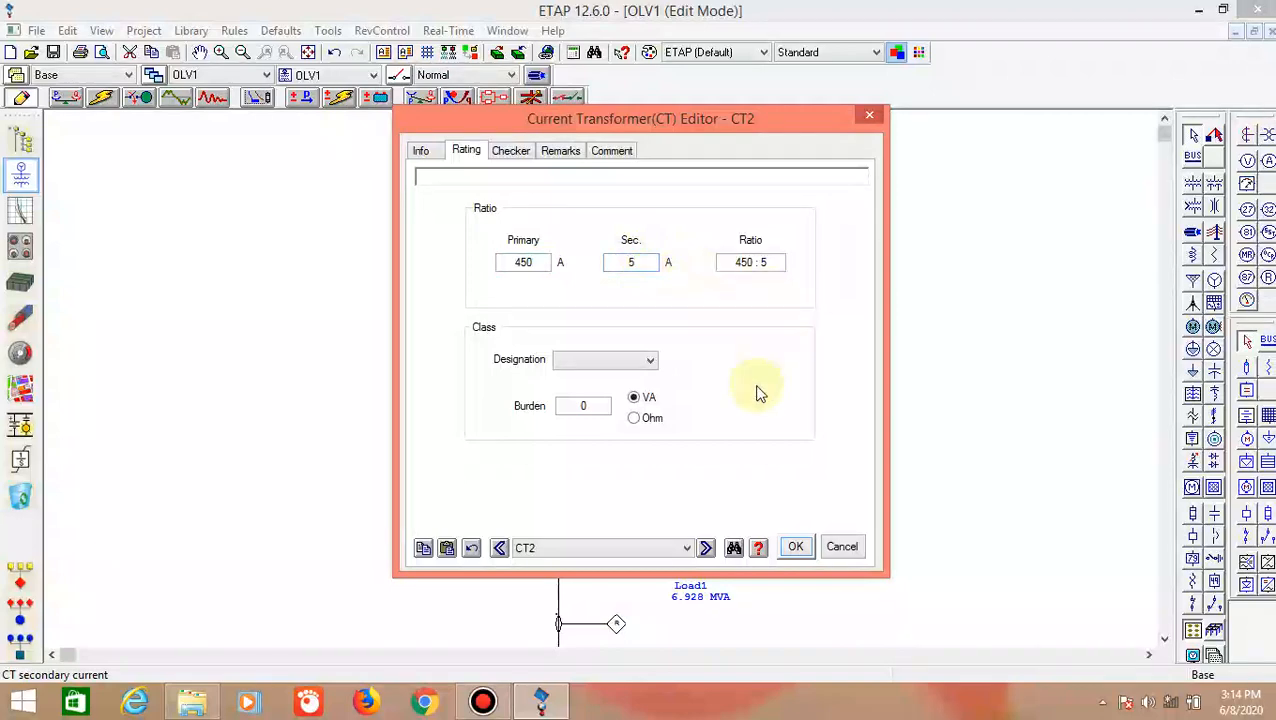
click(795, 548)
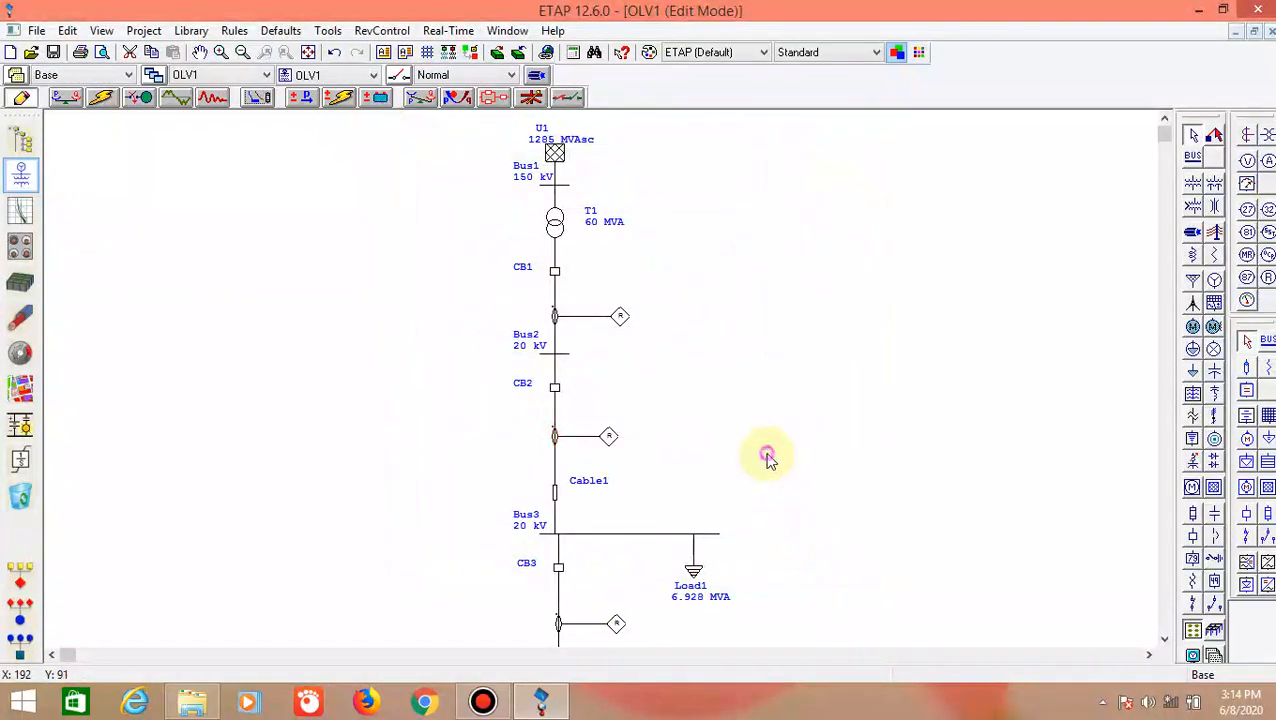
click(767, 457)
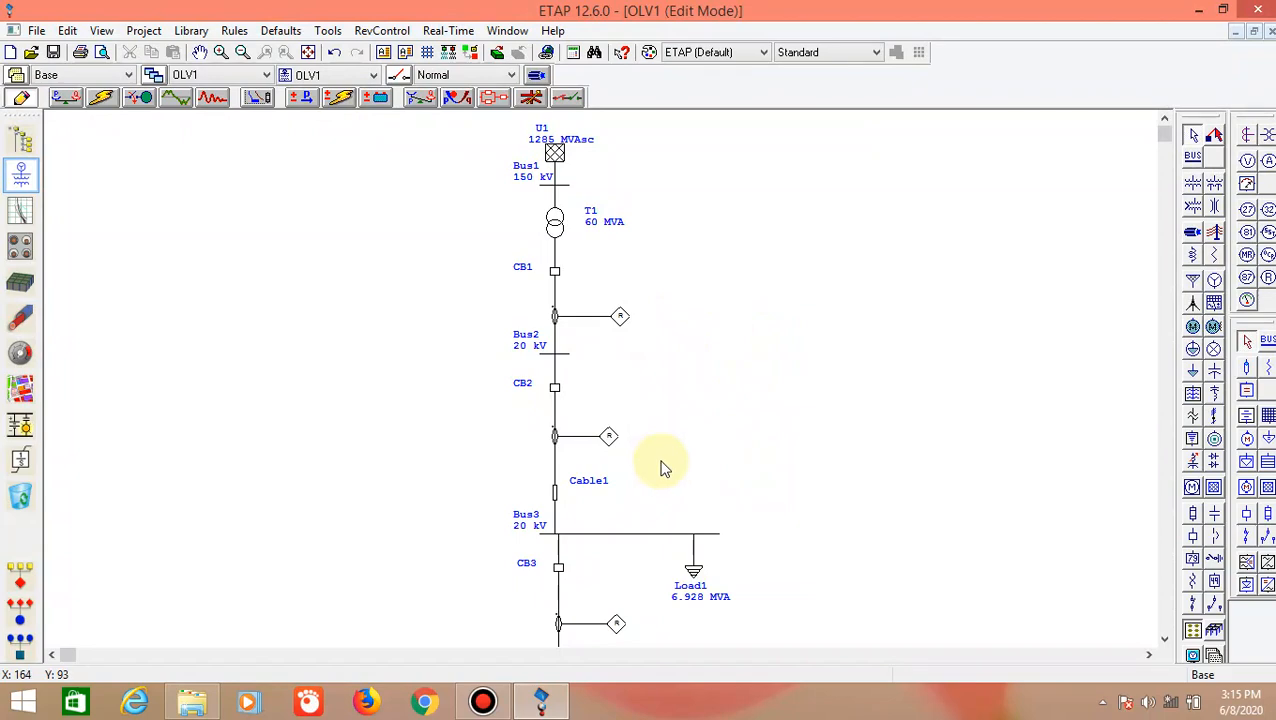
Change the primary current of CT2, between CB2 and Cable1, to 200 A
double_click(556, 438)
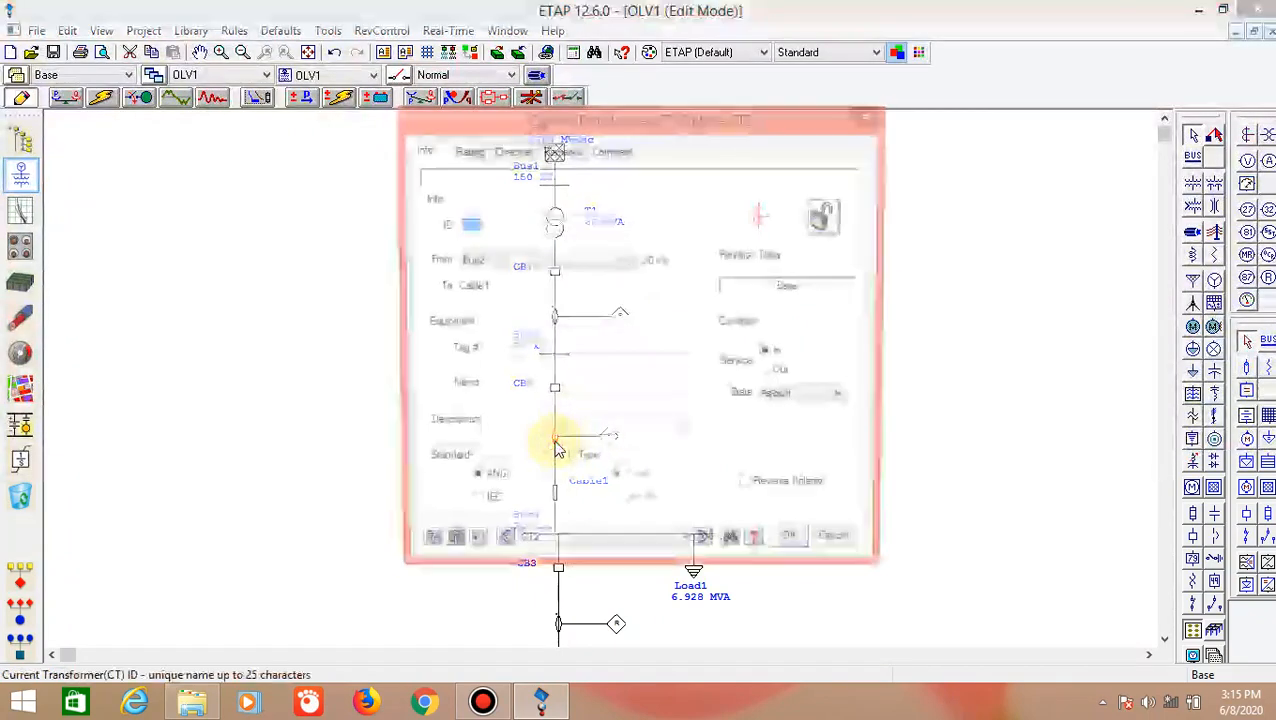
click(469, 153)
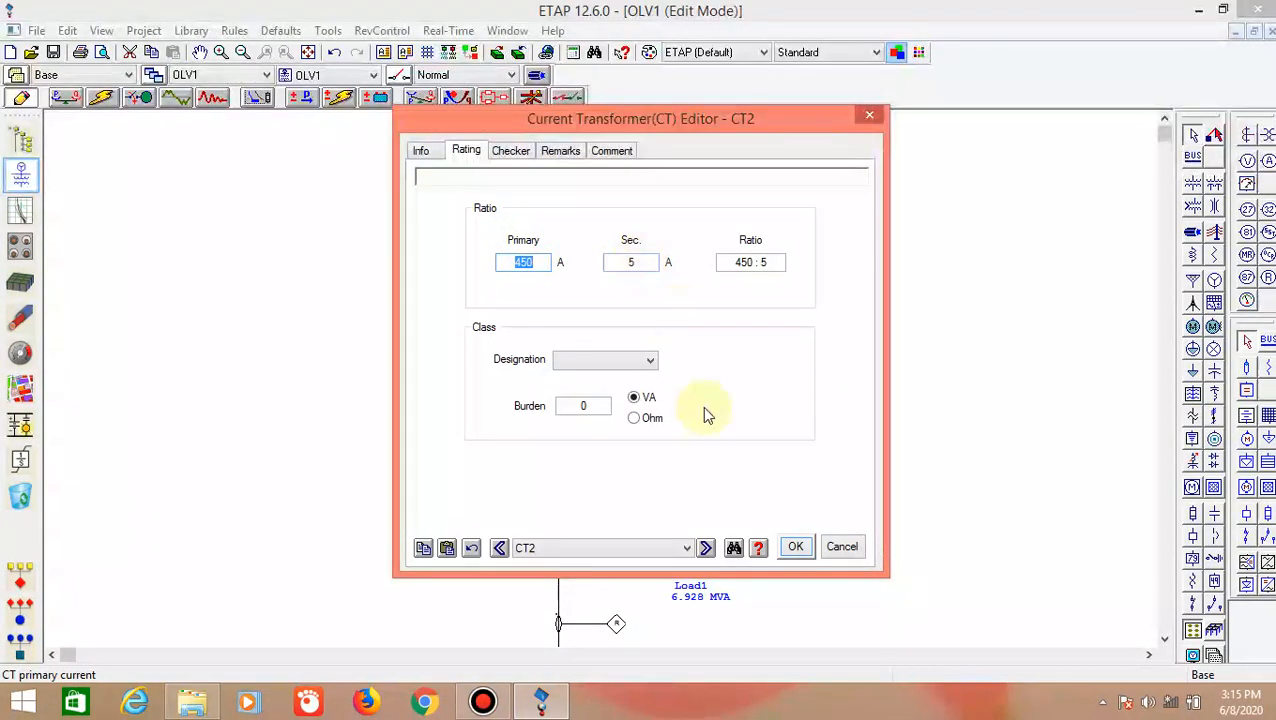
click(530, 263)
key(BackSpace)
key(BackSpace)
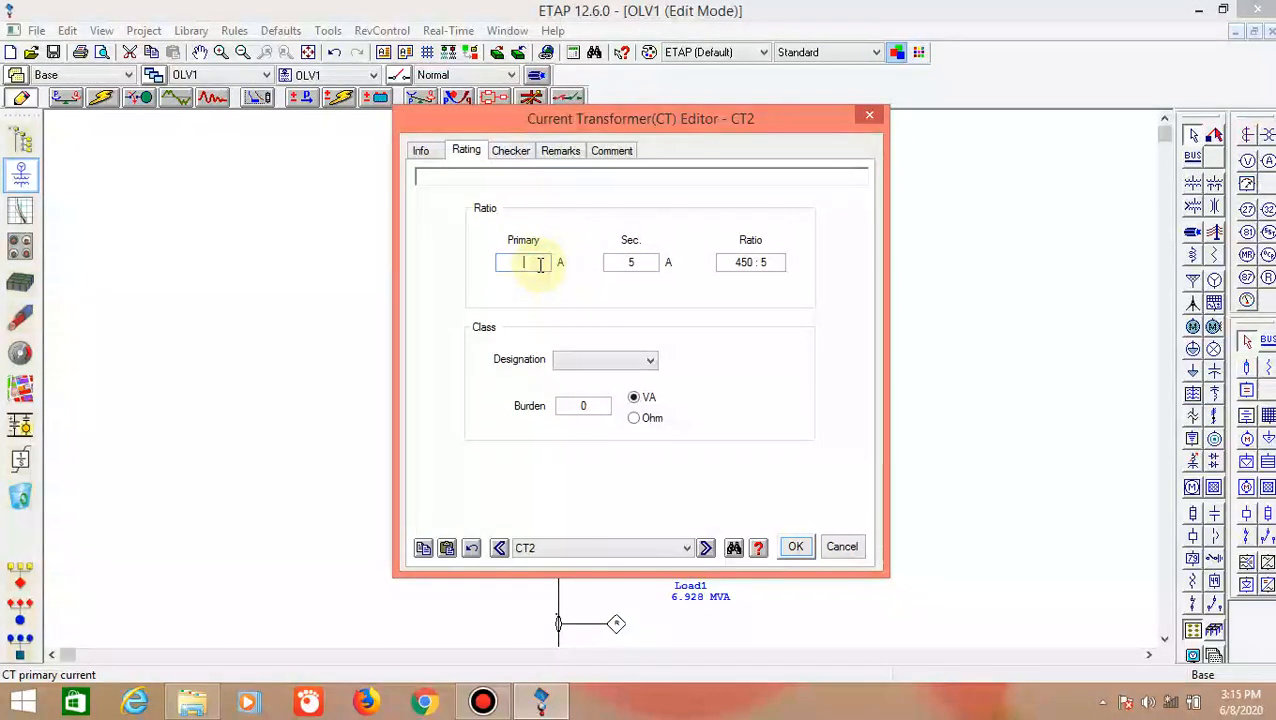
text(200)
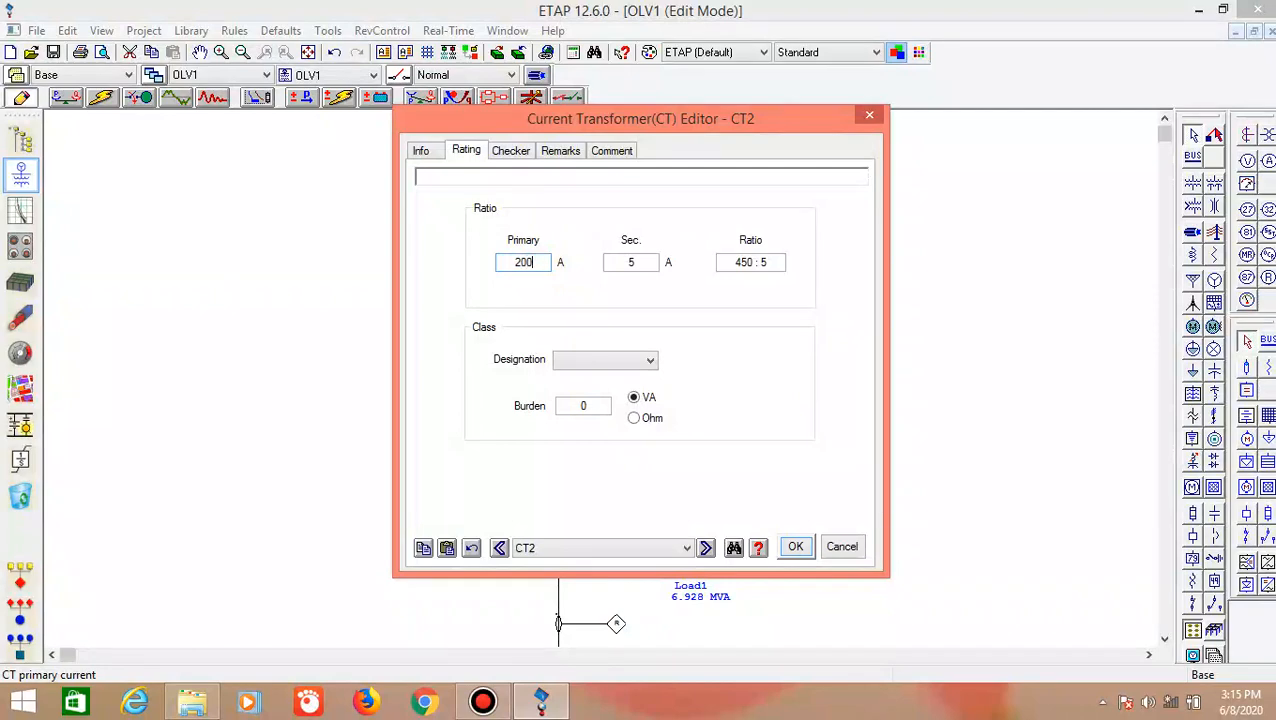
click(738, 310)
click(792, 541)
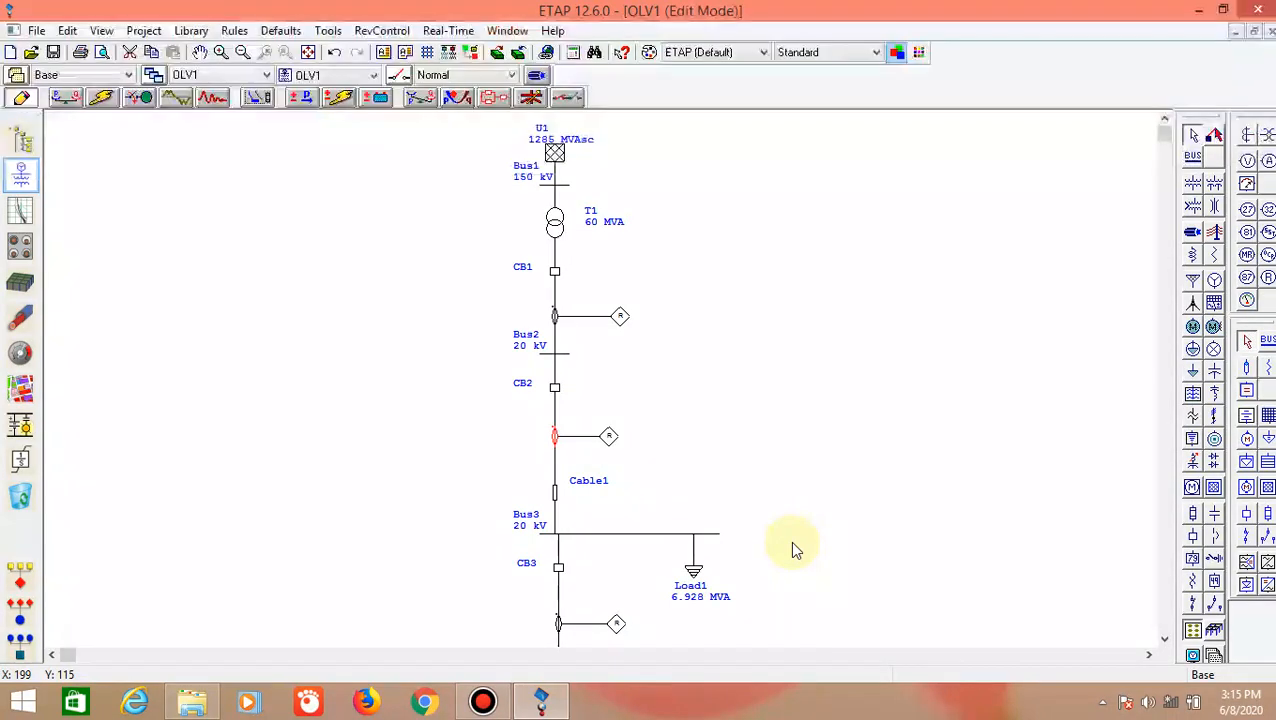
click(781, 514)
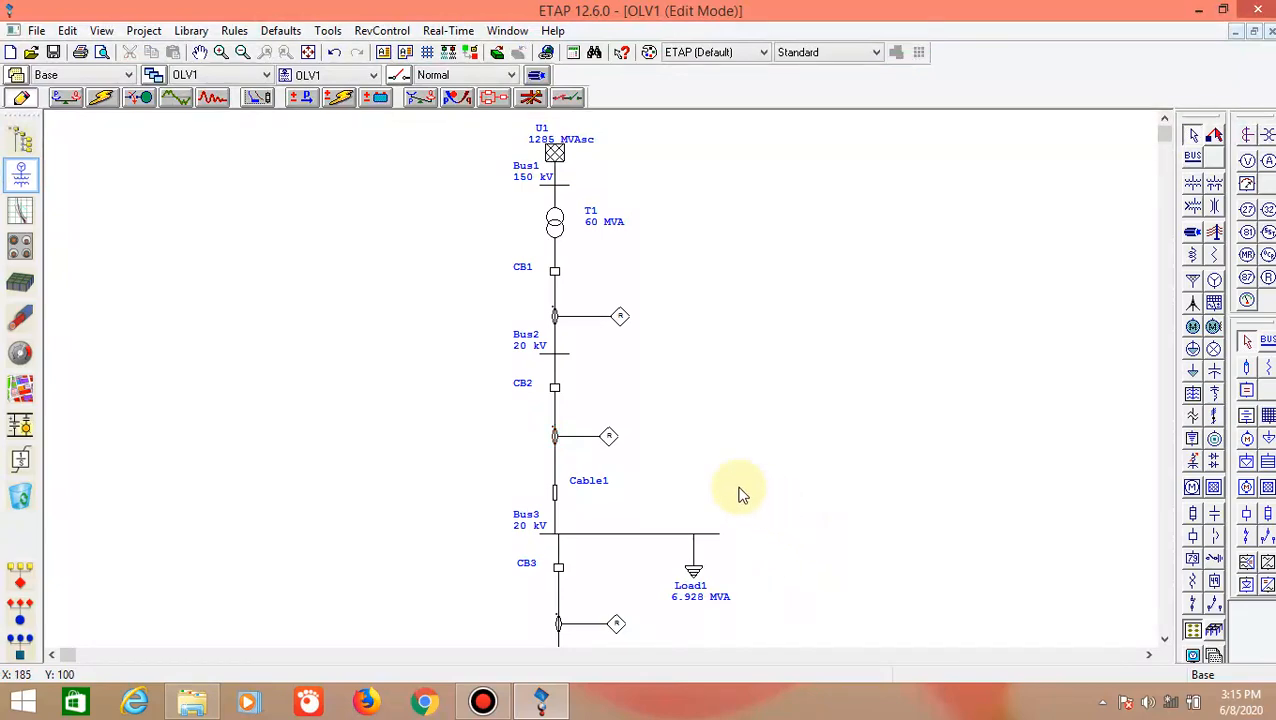
Check the ratio in CT2's rating data and close its editor
double_click(555, 439)
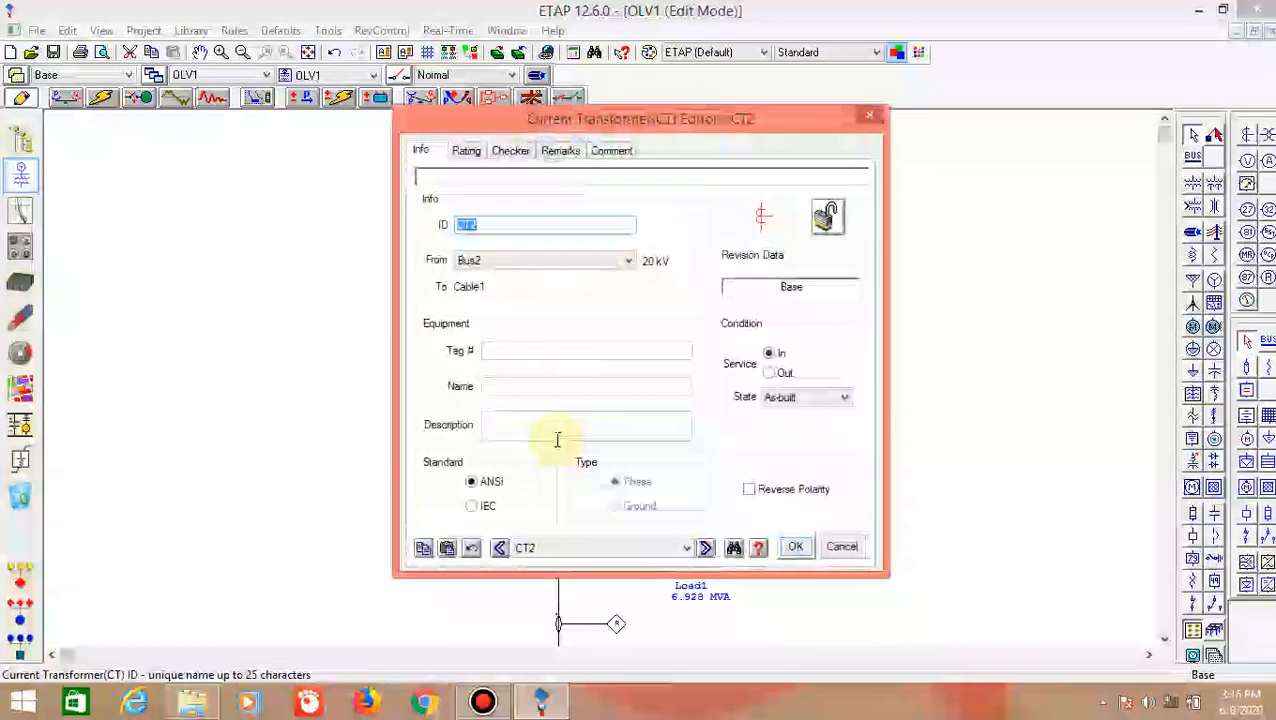
click(466, 150)
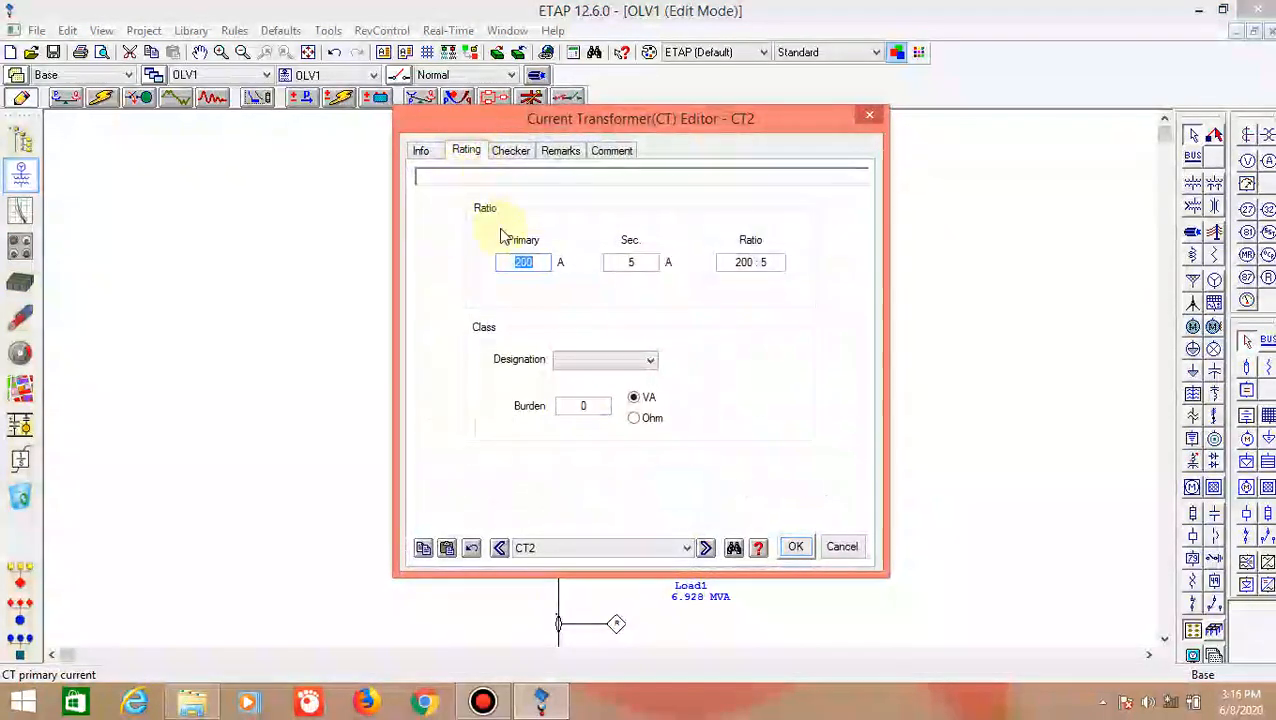
click(533, 262)
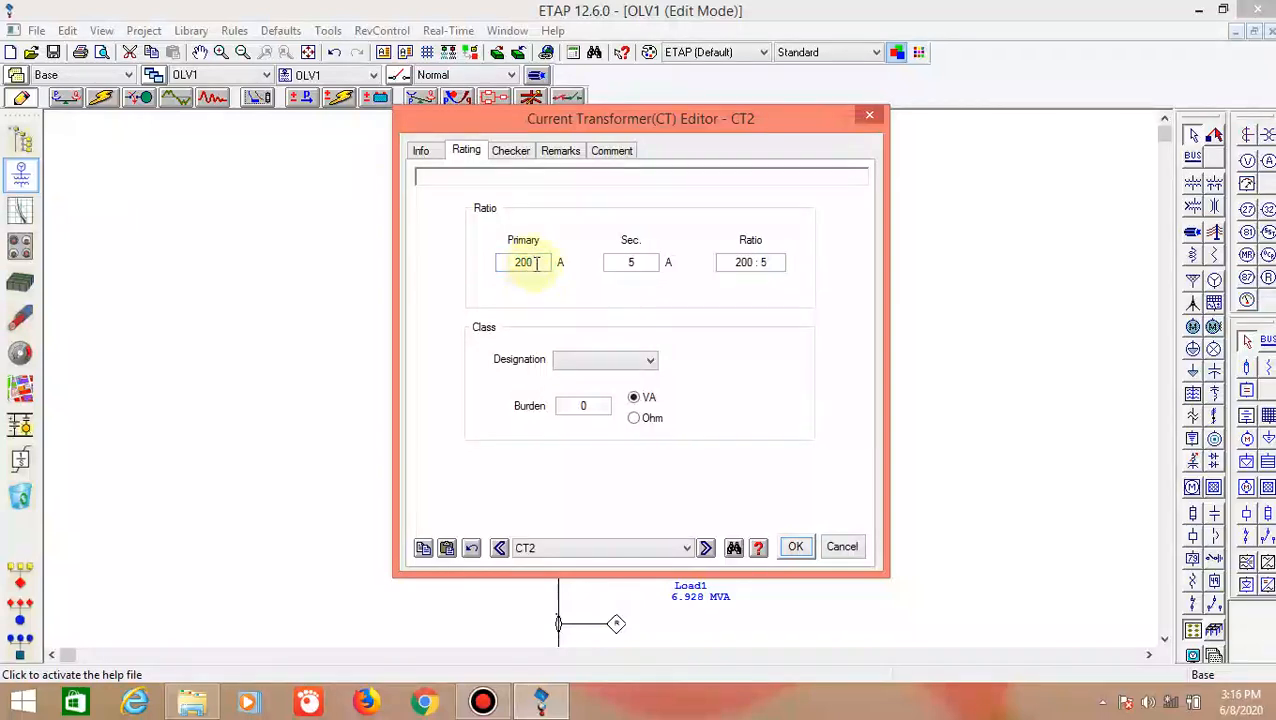
click(792, 546)
click(722, 356)
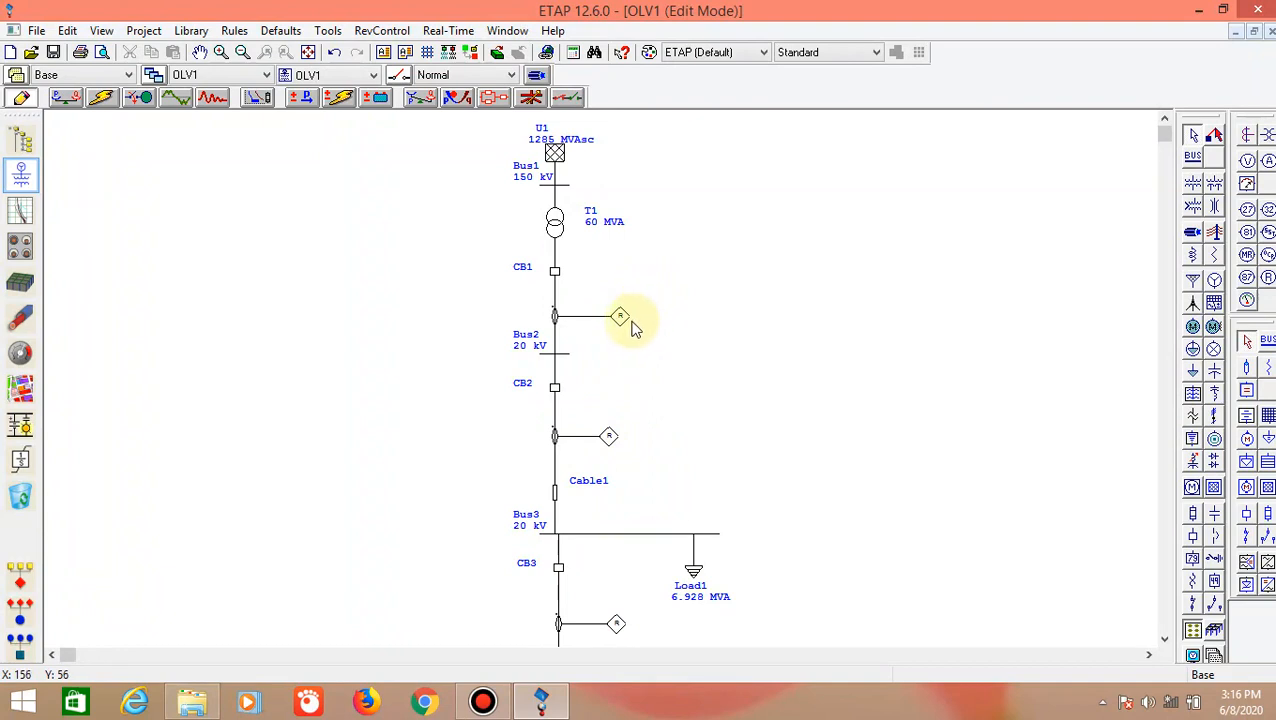
scroll(630, 328, down, 4)
scroll(624, 330, up, 4)
scroll(624, 330, up, 1)
scroll(633, 323, down, 2)
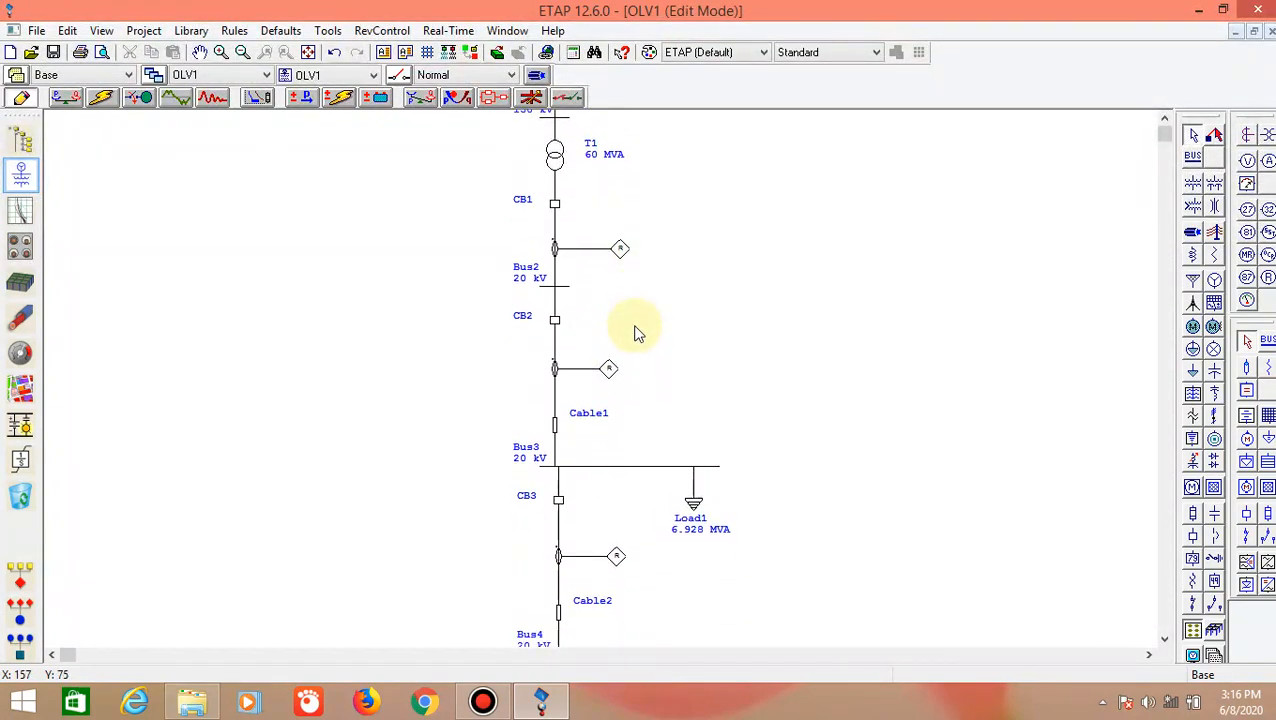
Open the relay library from the overcurrent settings of Relay1, connected between CB1 and Bus2, and choose GE Multilin as manufacturer
scroll(638, 330, up, 2)
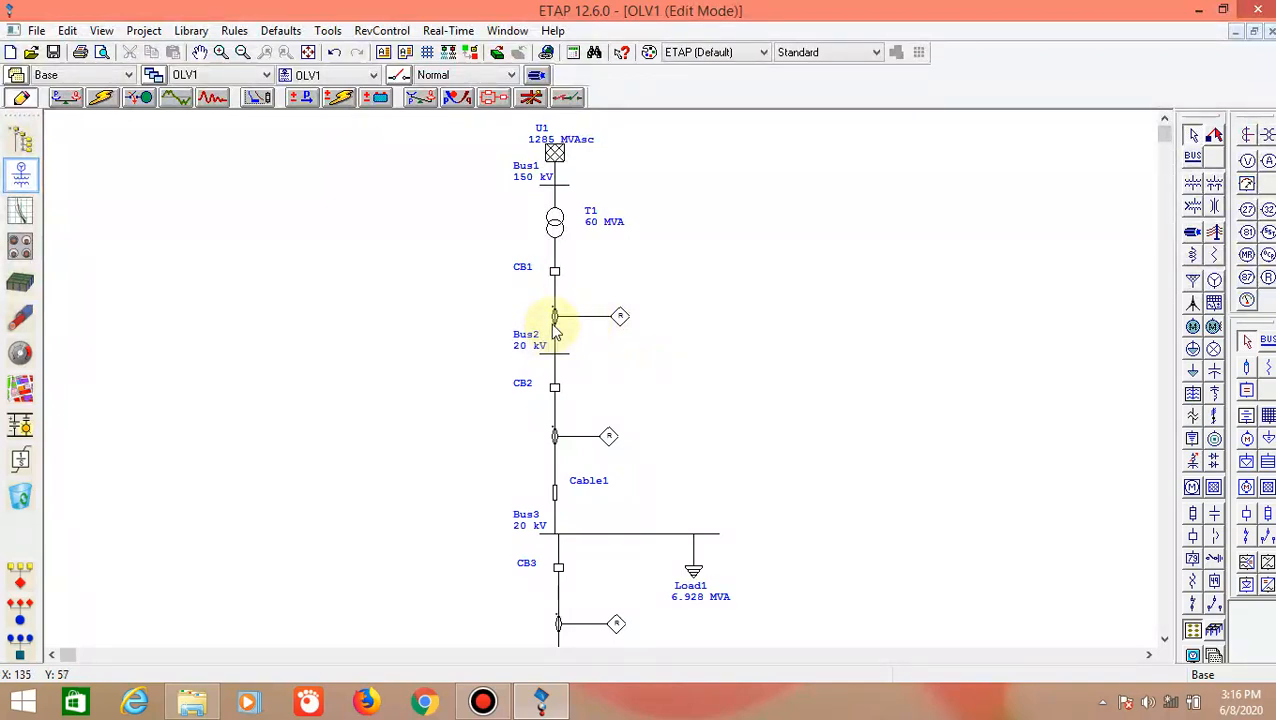
scroll(568, 383, down, 1)
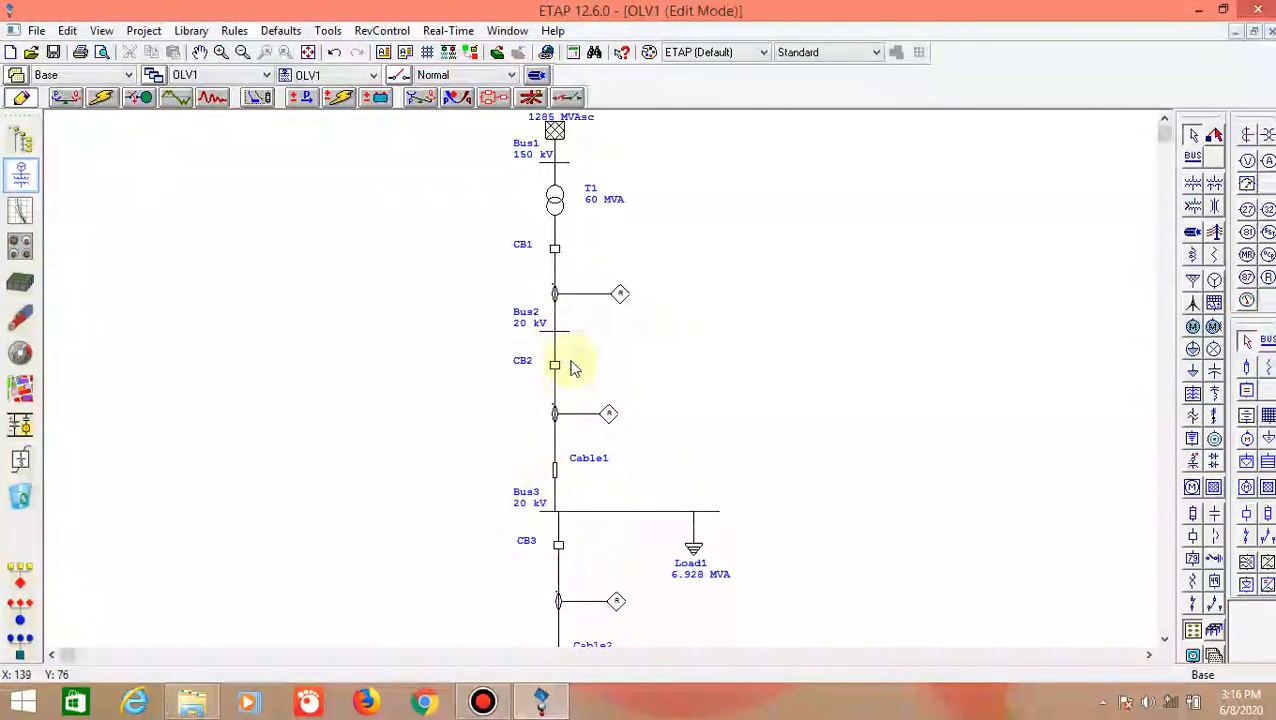
scroll(698, 397, down, 1)
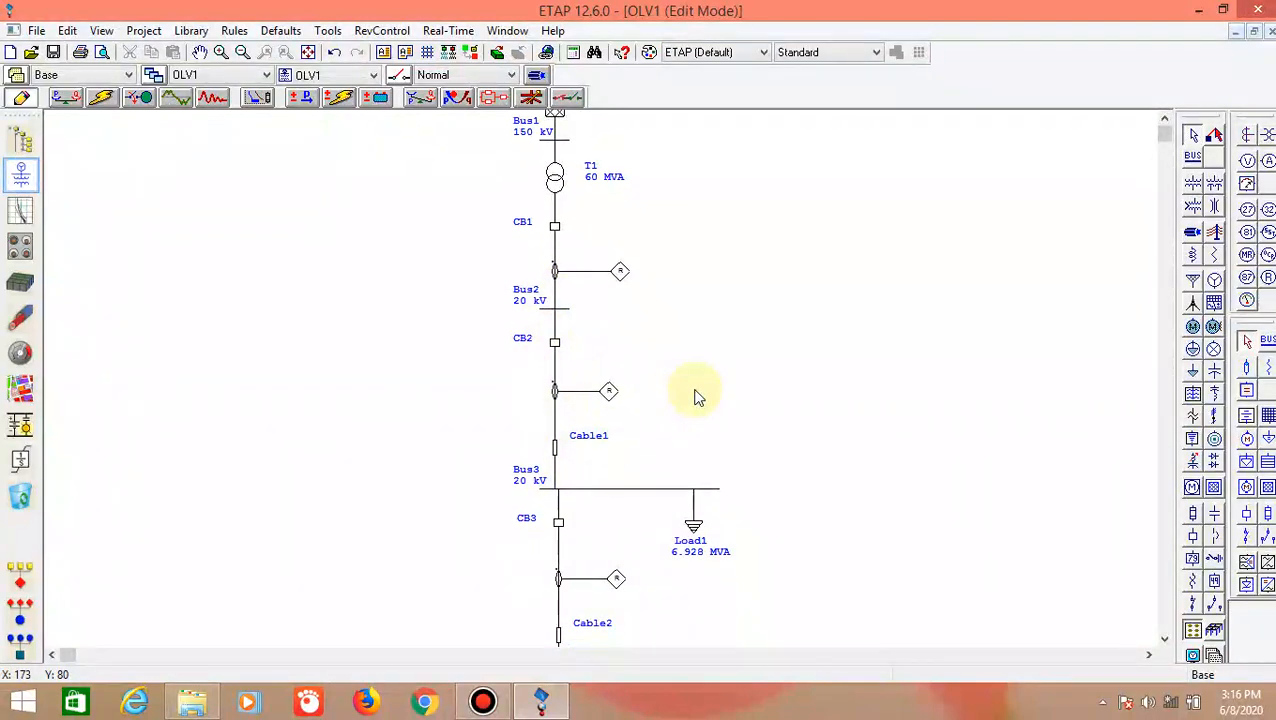
scroll(698, 397, up, 2)
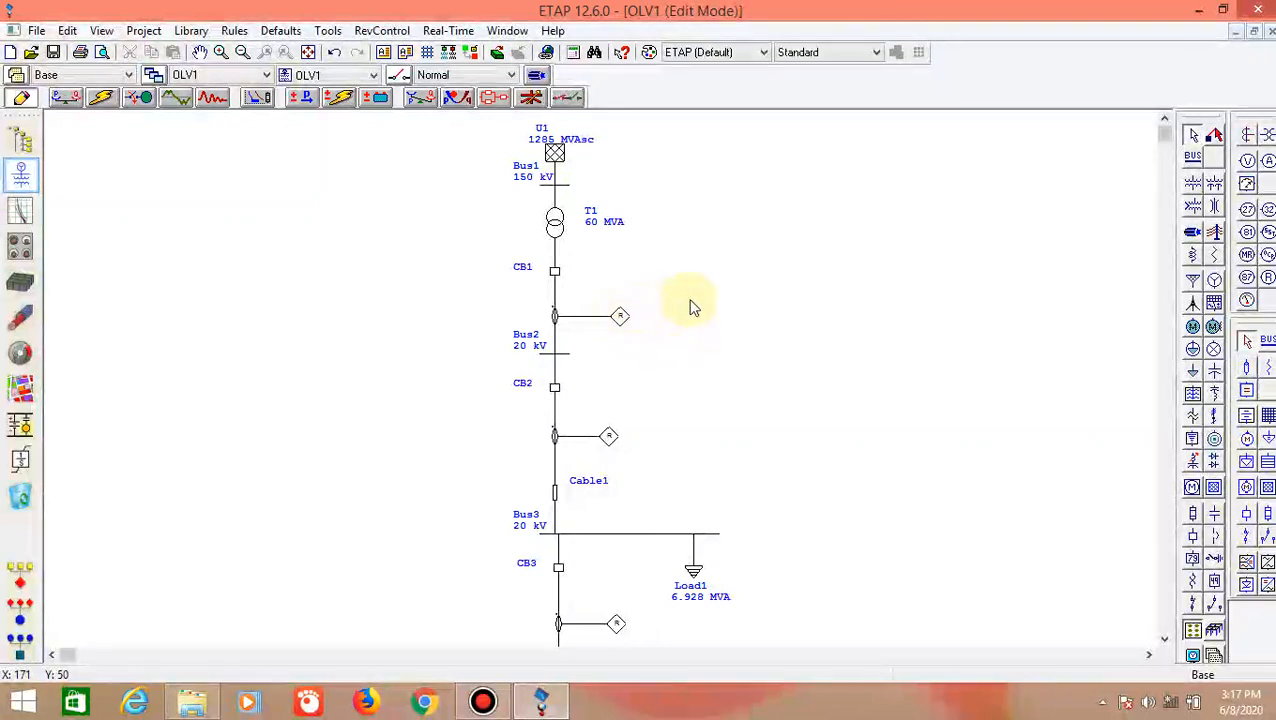
double_click(621, 317)
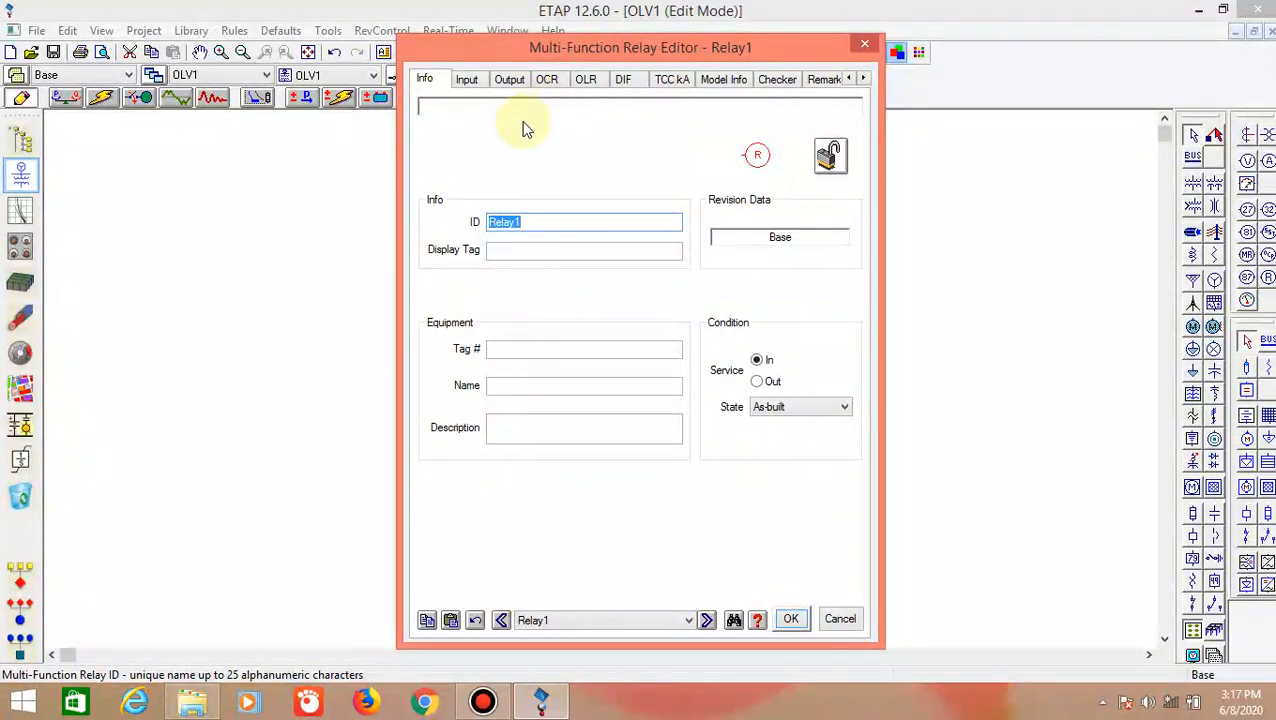
click(549, 82)
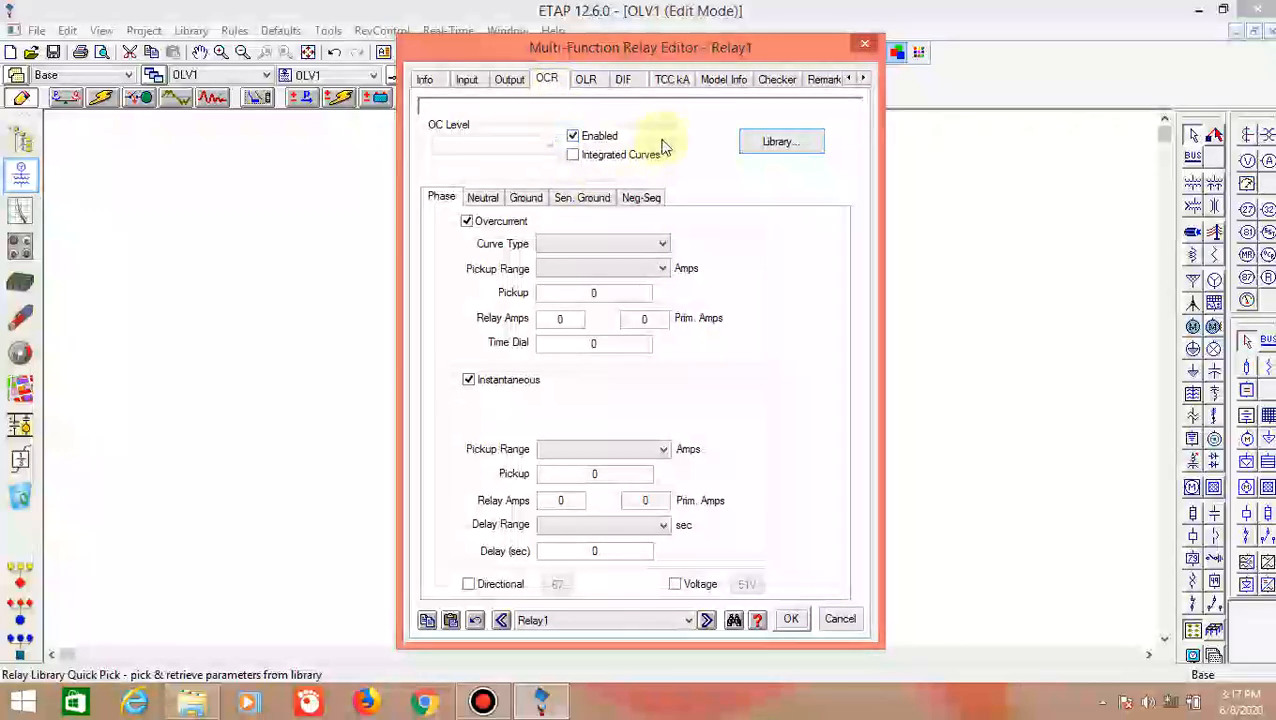
click(766, 142)
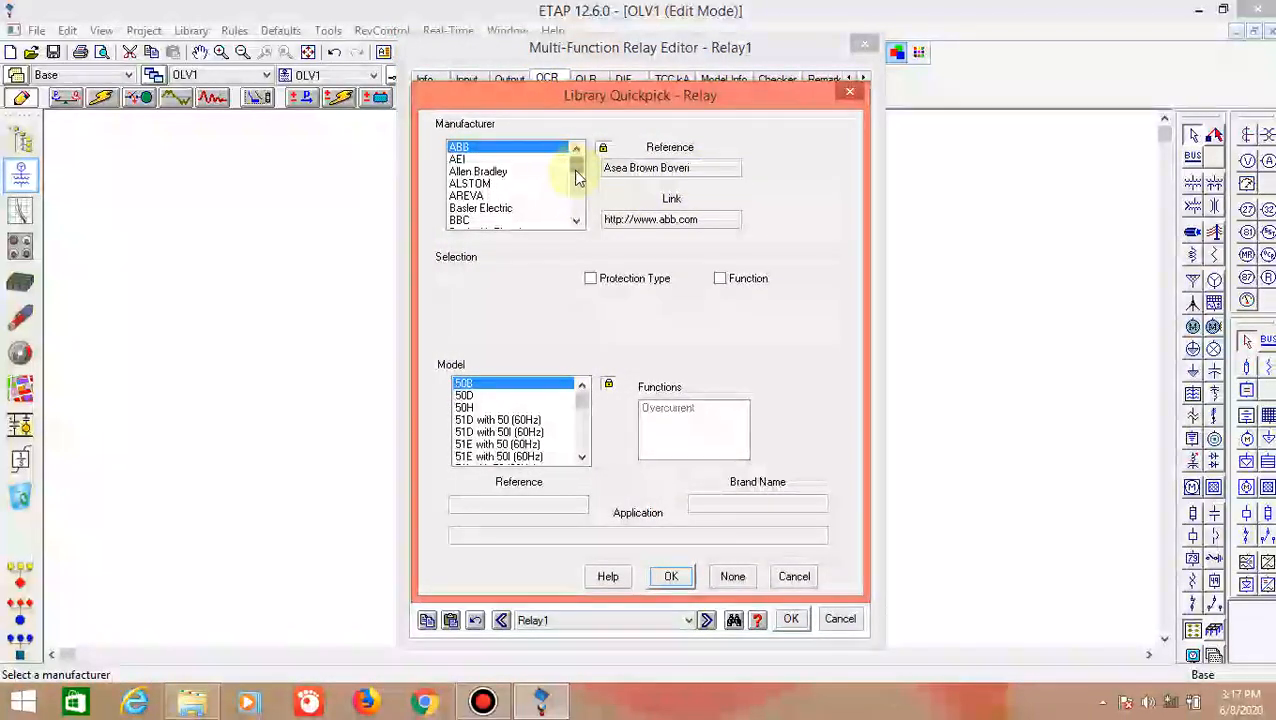
scroll(513, 188, down, 4)
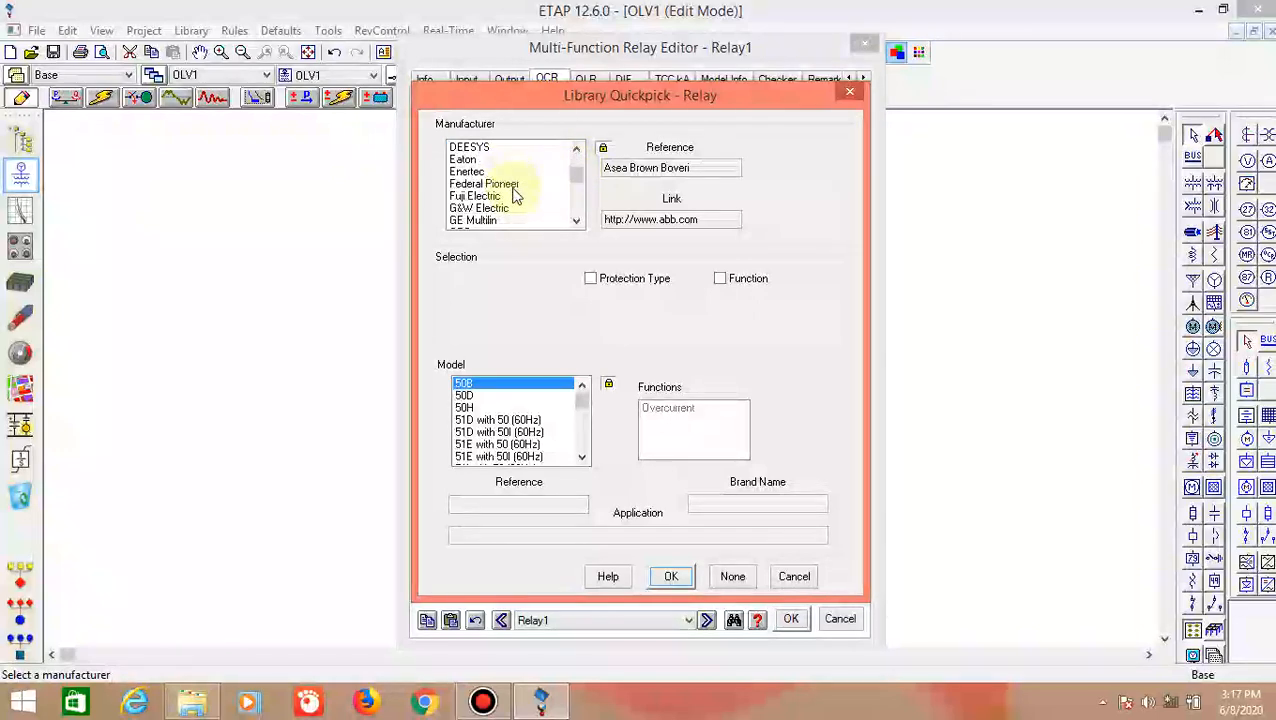
scroll(470, 203, down, 1)
click(476, 185)
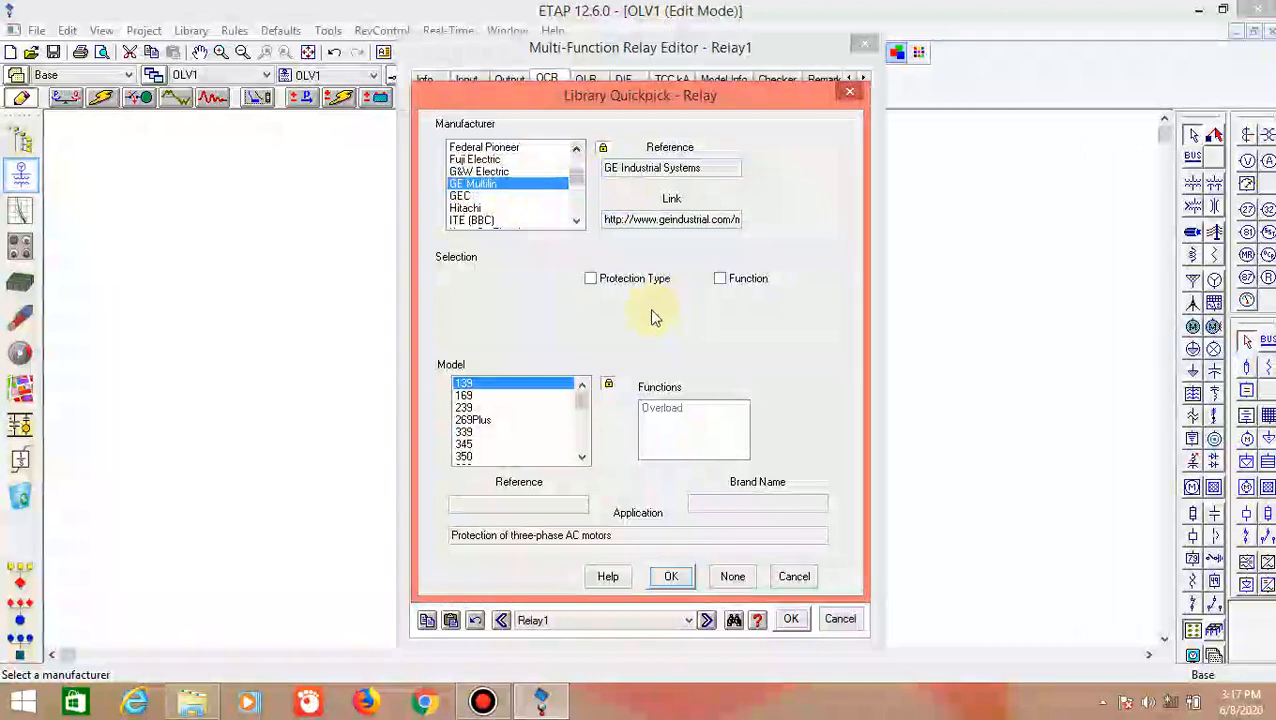
Filter the relay library models by the Feeder protection type and the Overcurrent function
click(591, 280)
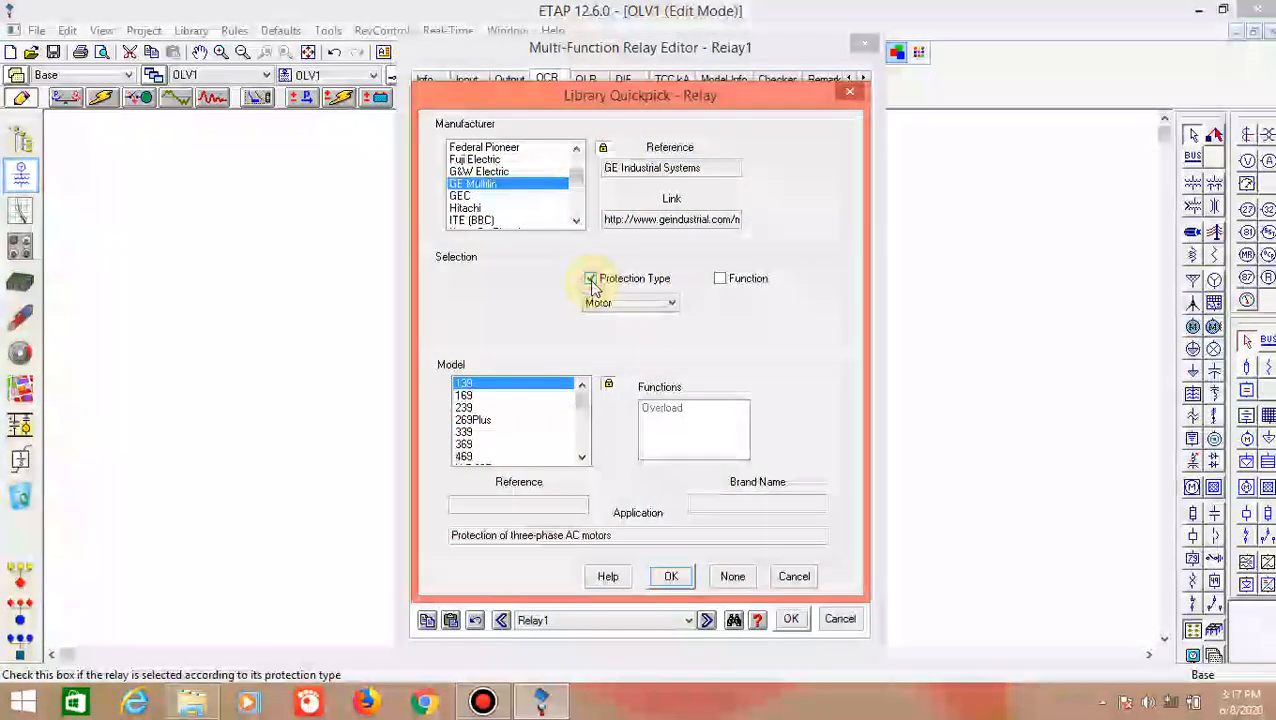
click(600, 306)
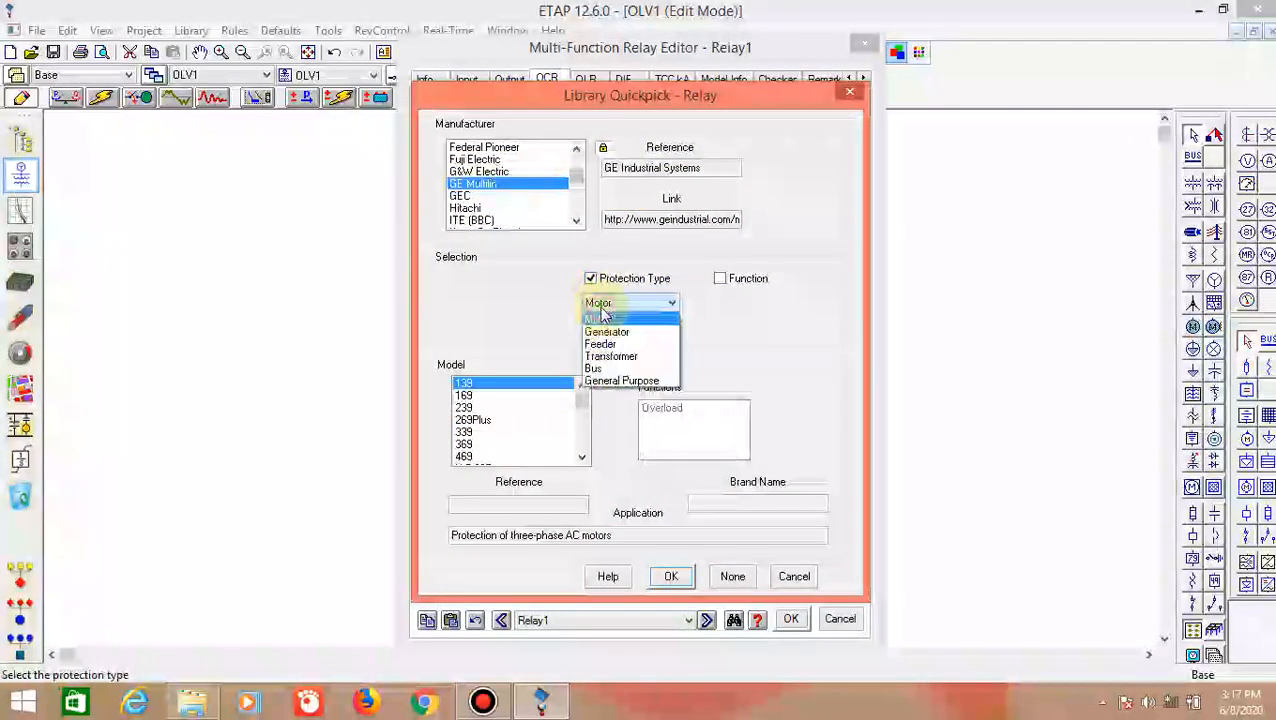
click(650, 345)
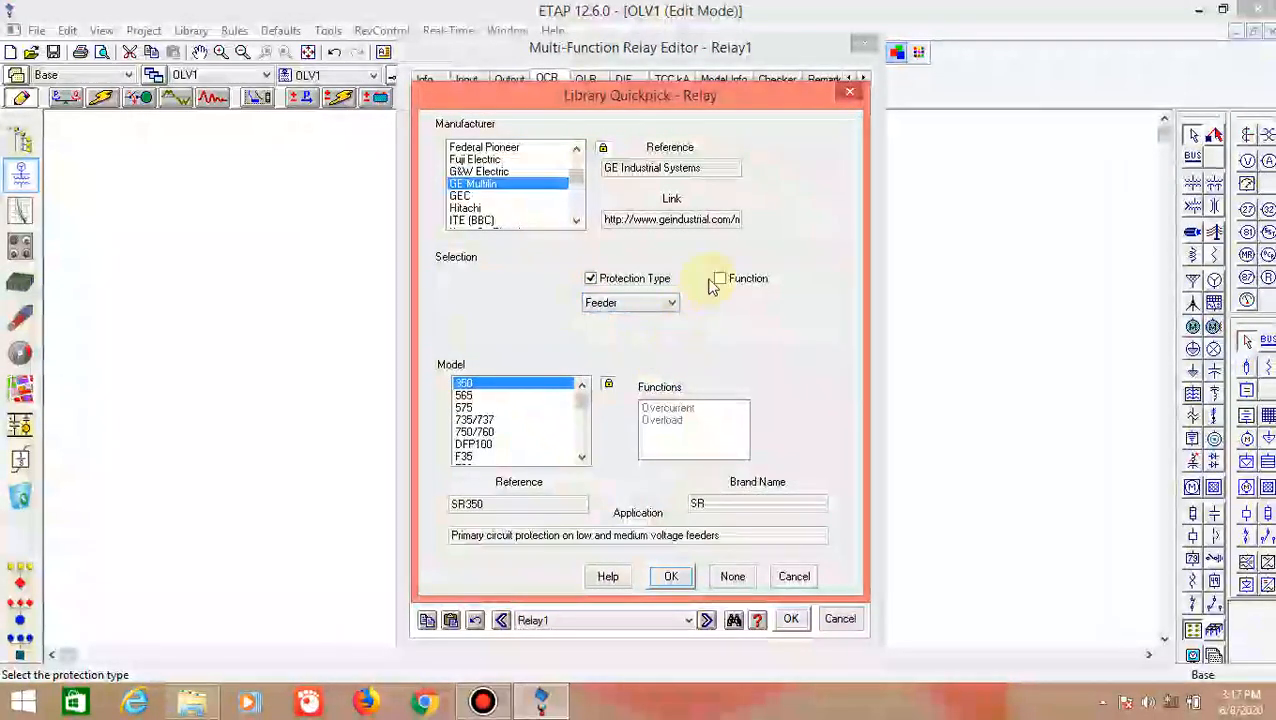
click(721, 281)
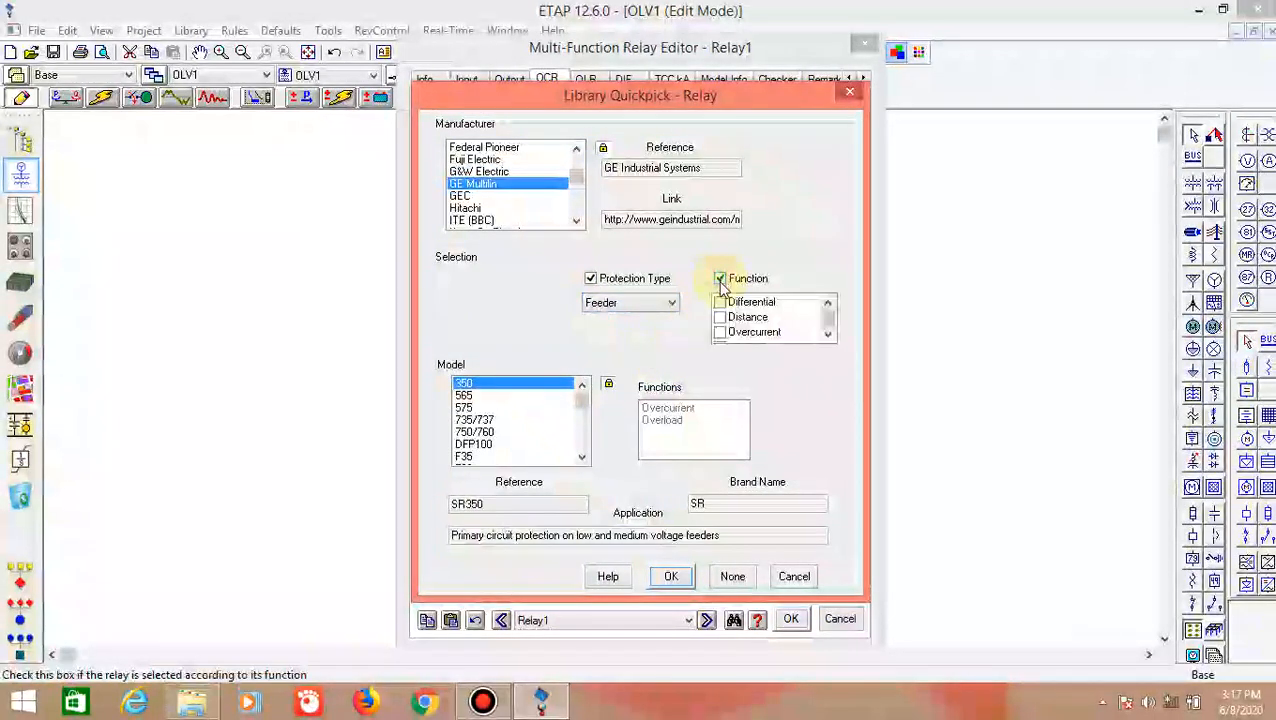
click(724, 338)
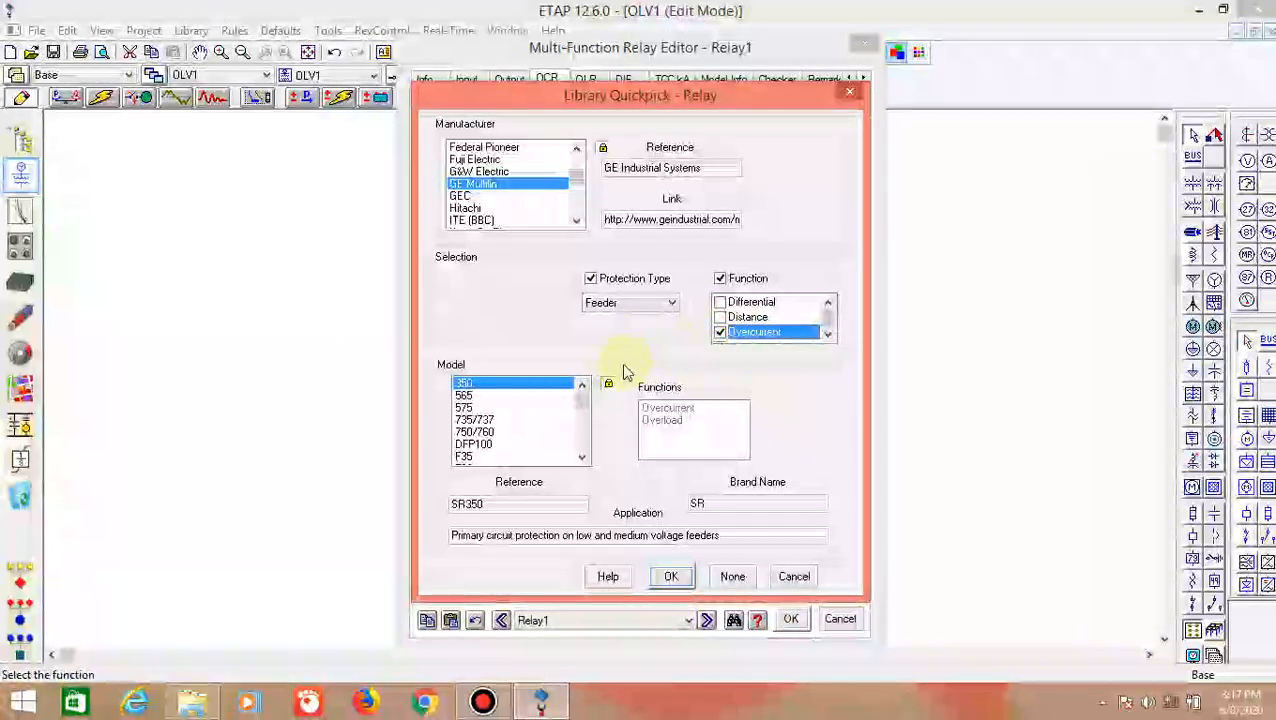
Assign the F60 model to Relay1 and set its phase overcurrent curve type to IEEE - Extremely Inverse
drag(584, 393, 584, 415)
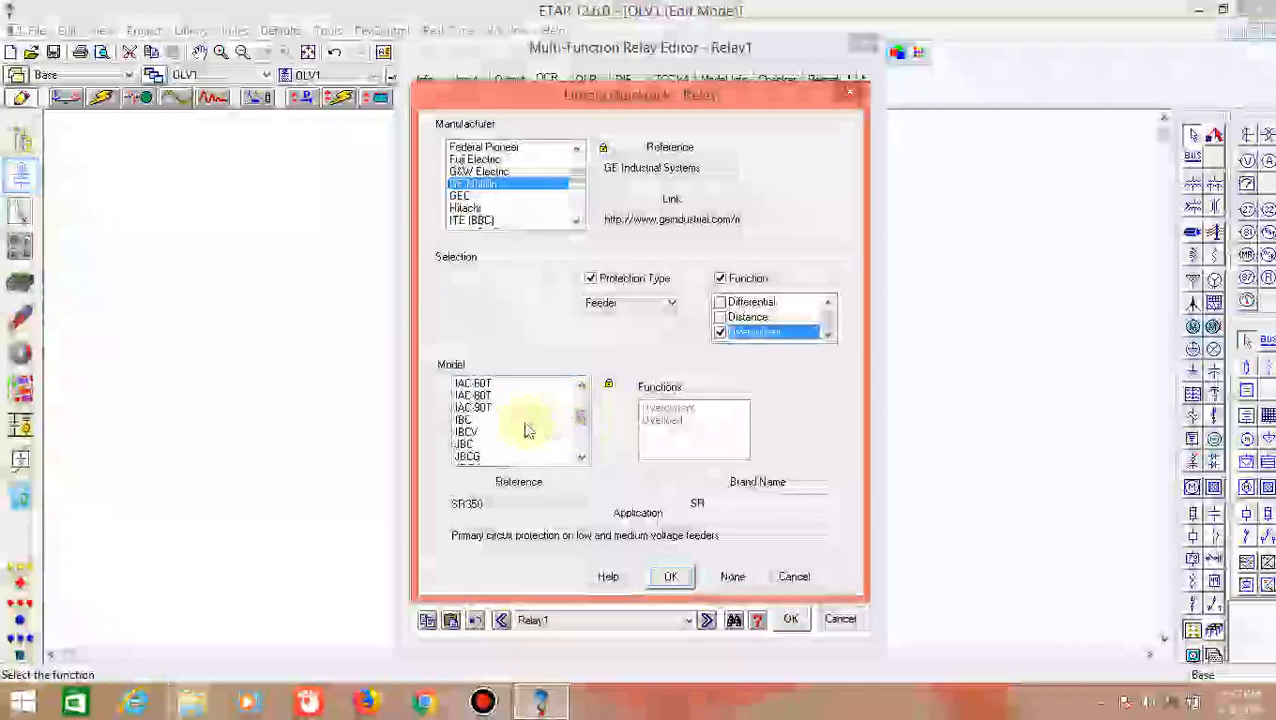
click(550, 408)
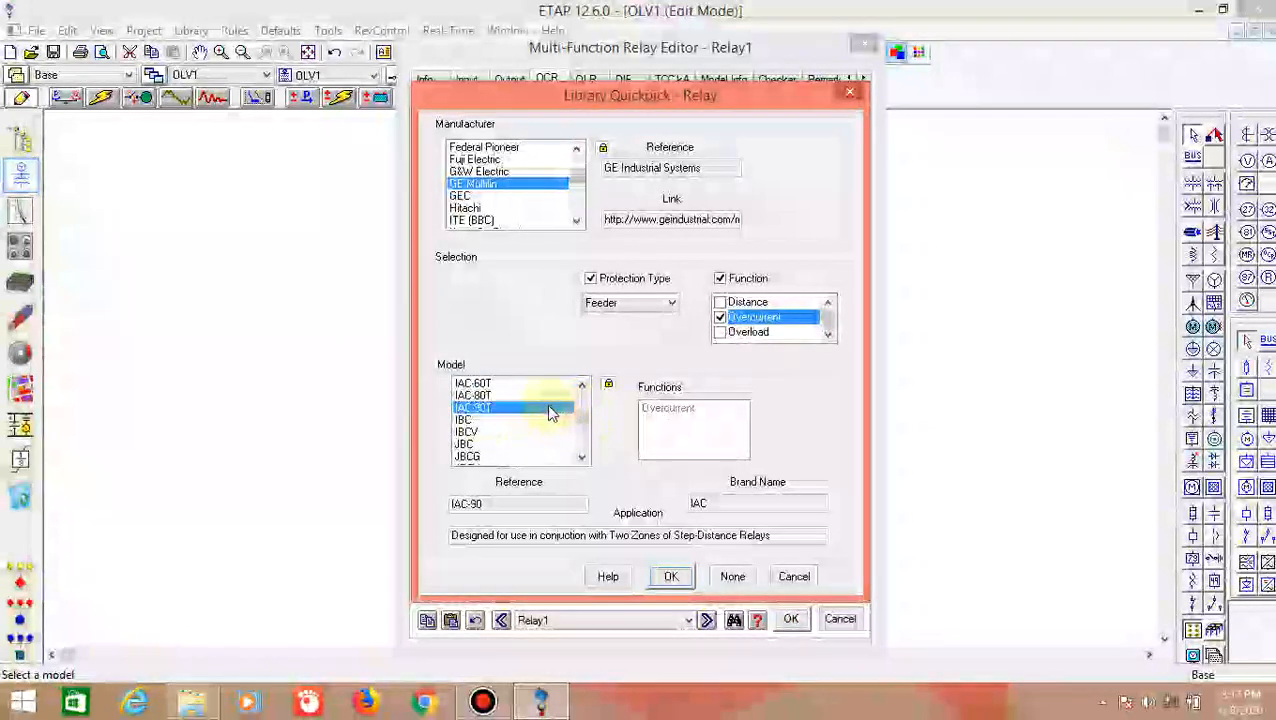
scroll(547, 413, down, 3)
scroll(547, 413, up, 1)
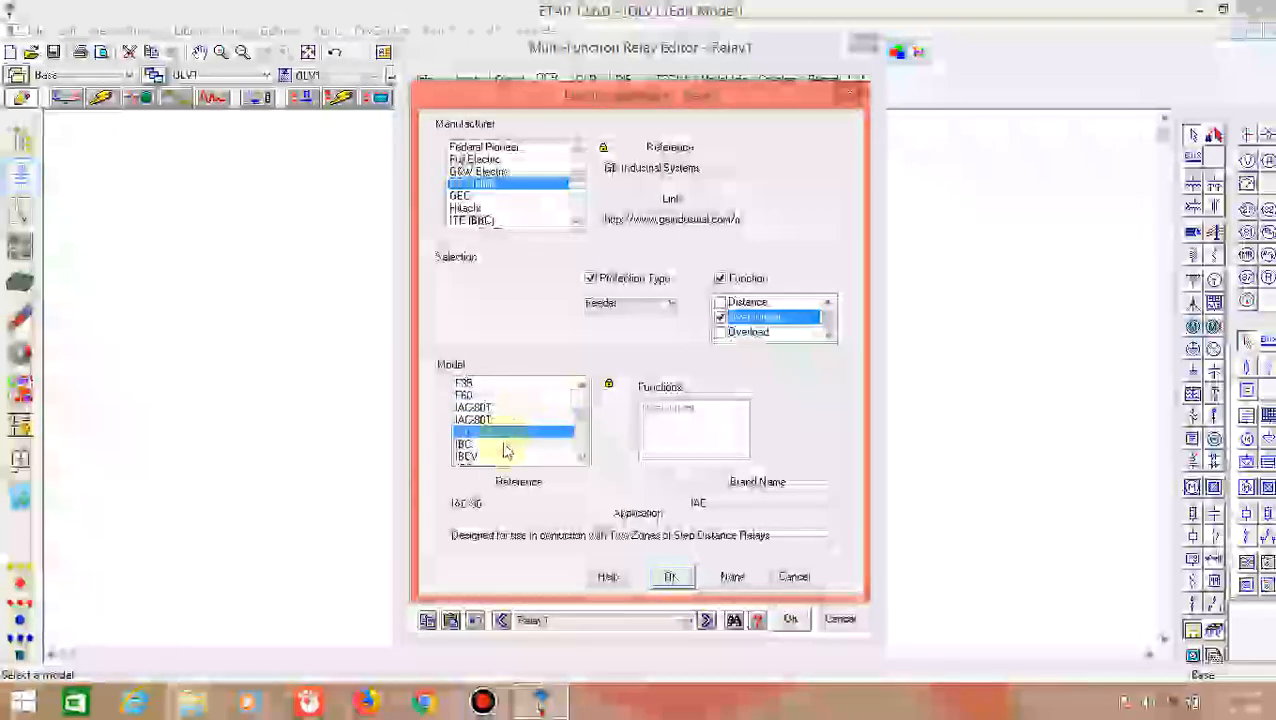
scroll(507, 434, down, 5)
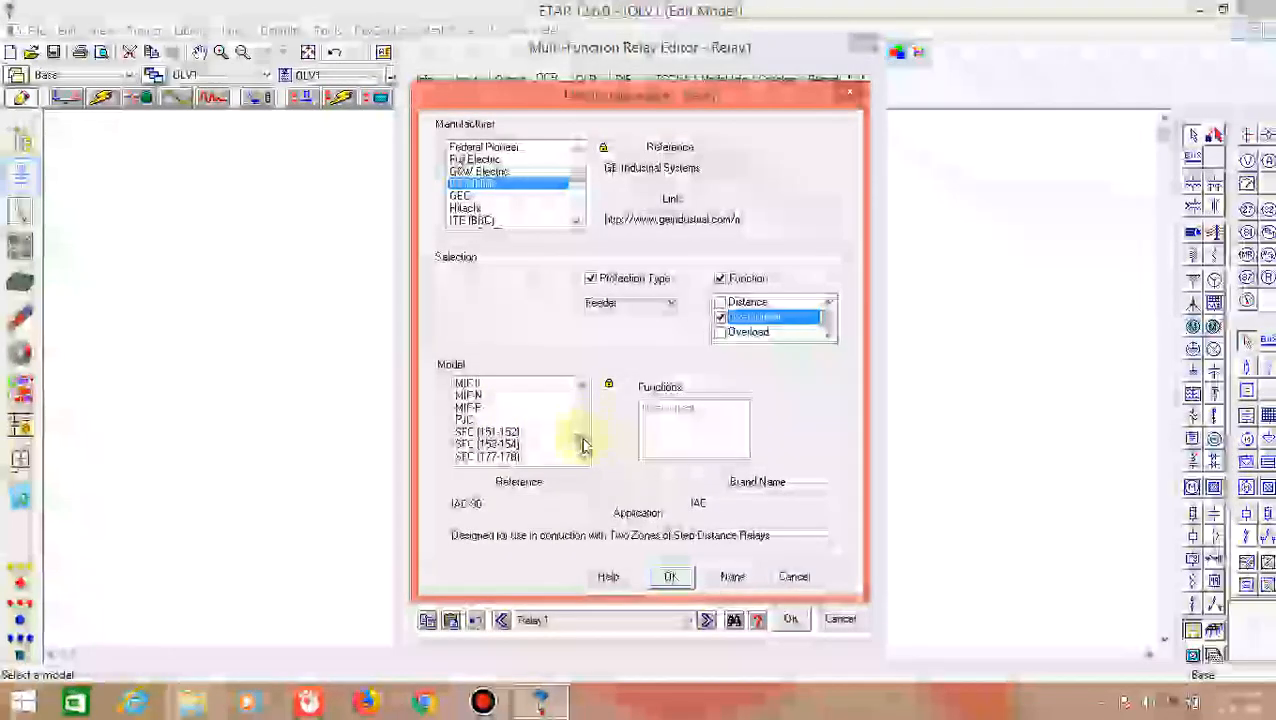
drag(585, 447, 585, 425)
scroll(513, 443, down, 1)
scroll(513, 443, down, 1)
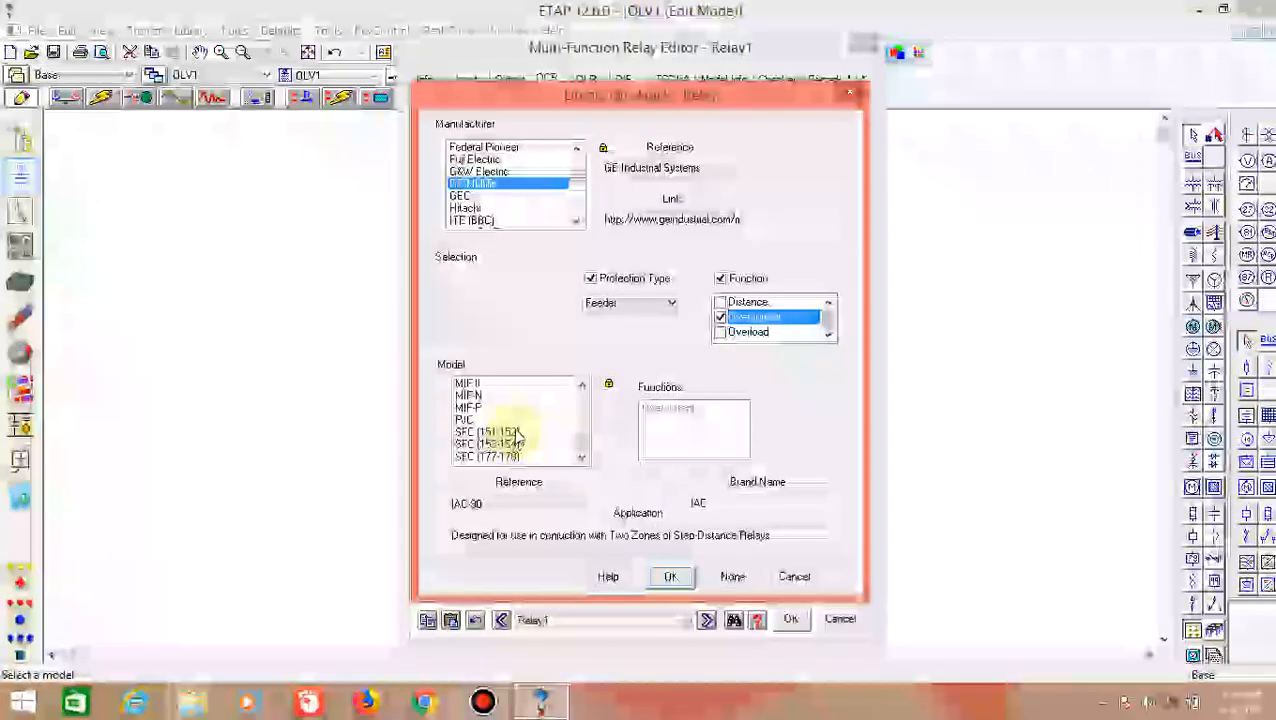
scroll(517, 440, up, 8)
click(466, 455)
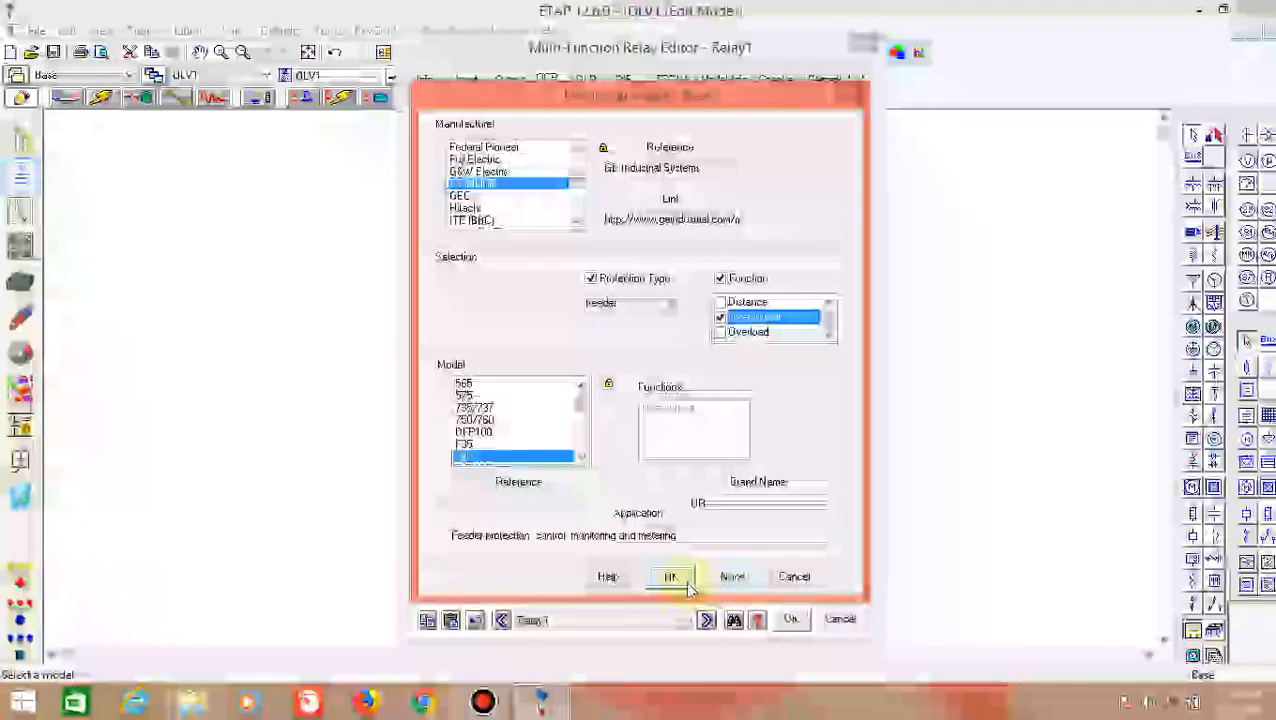
click(671, 577)
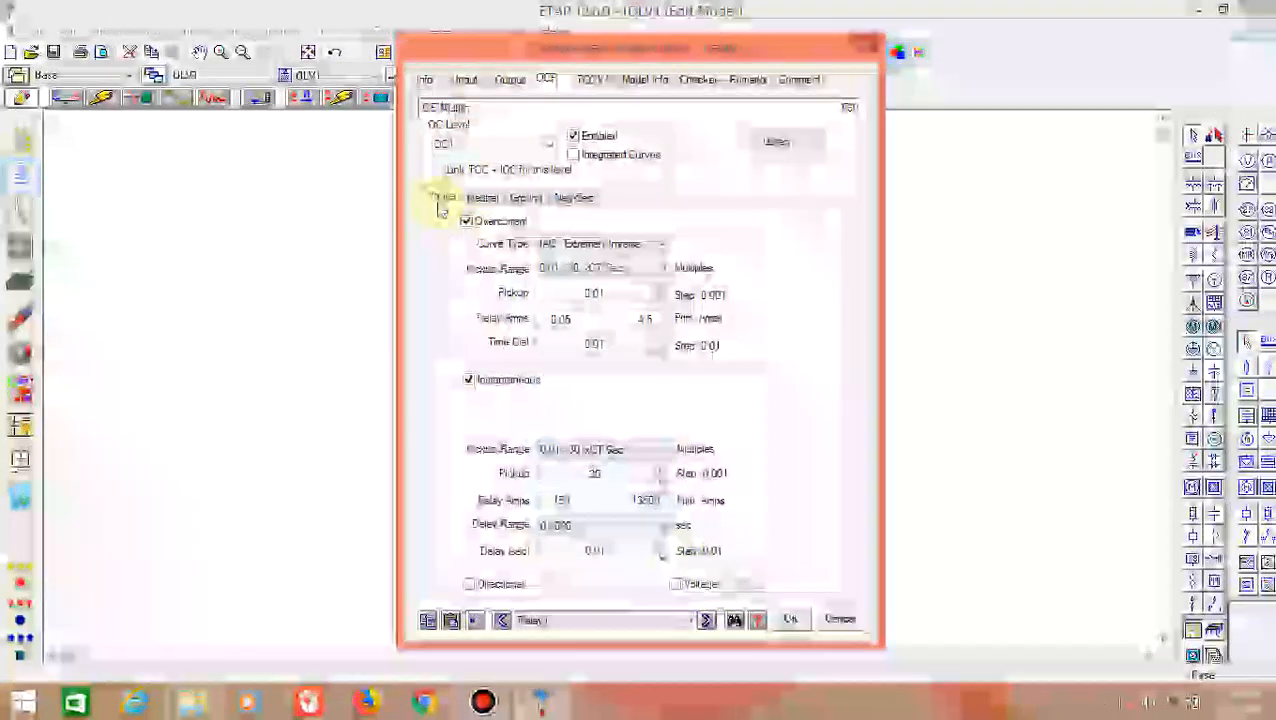
click(661, 244)
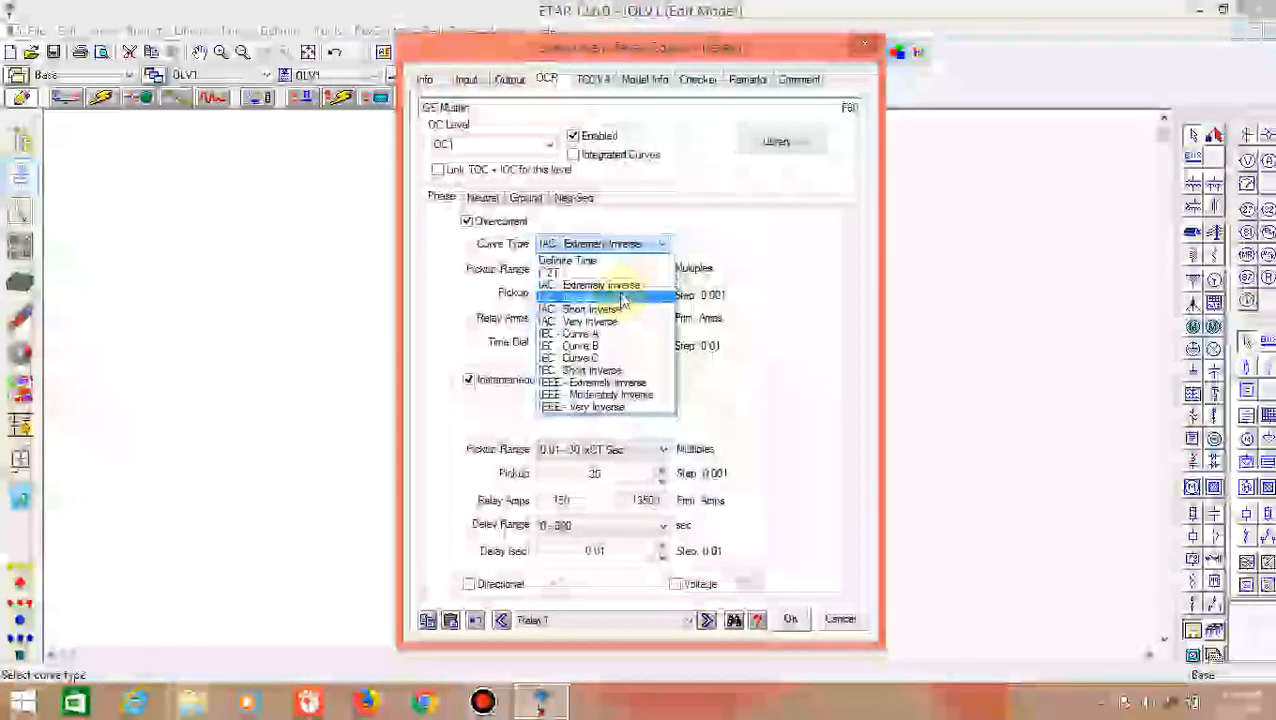
click(625, 384)
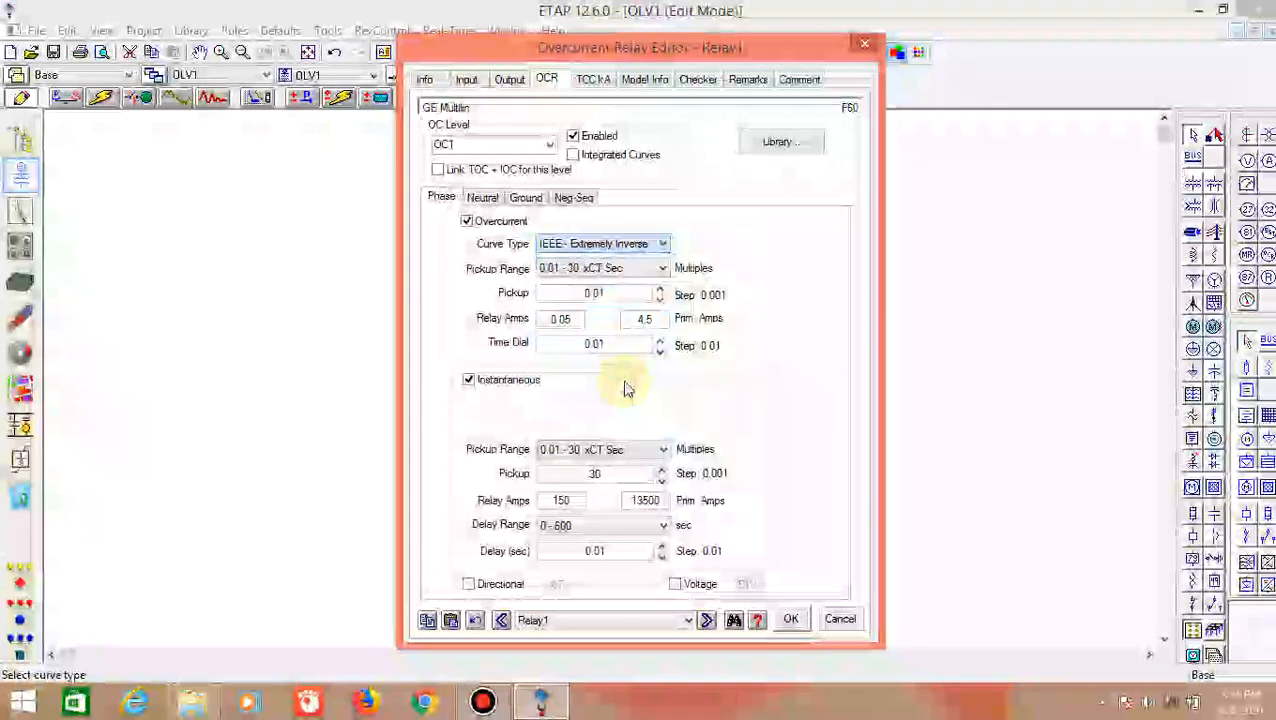
Add an output interlock to Relay1 for the Phase element at any level, opening HVCB CB1, and save the relay settings
click(510, 82)
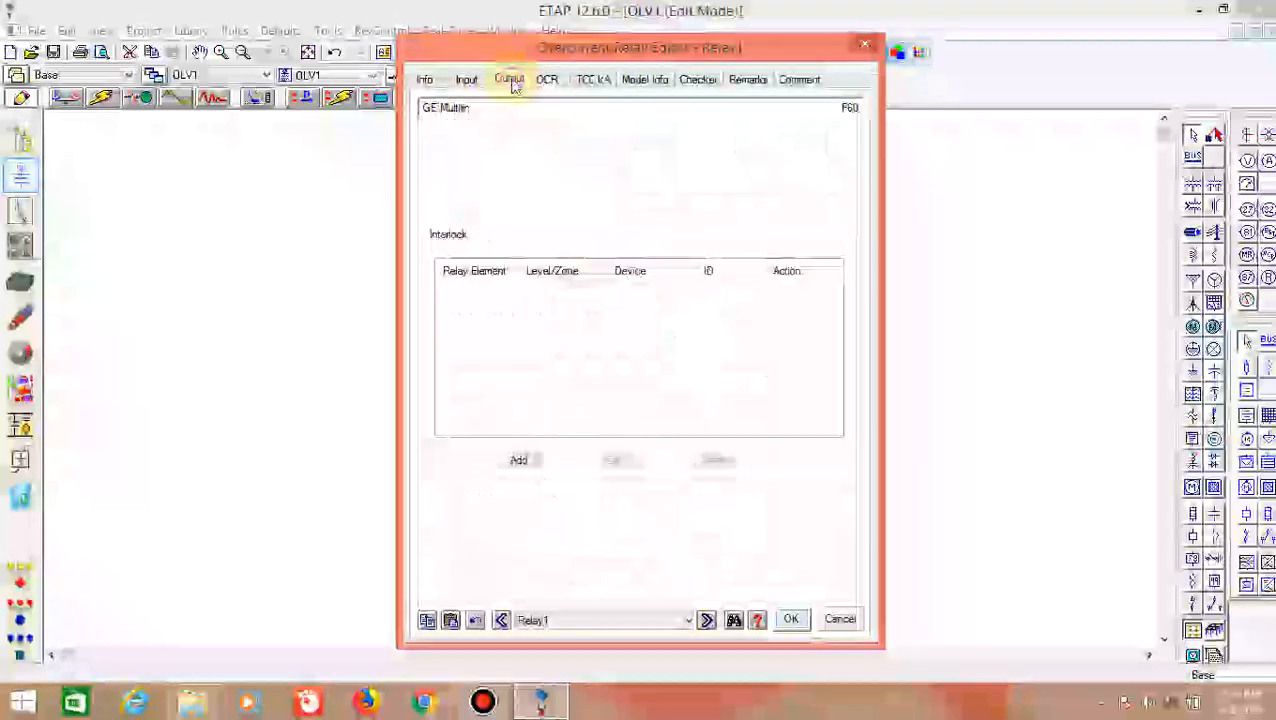
click(517, 460)
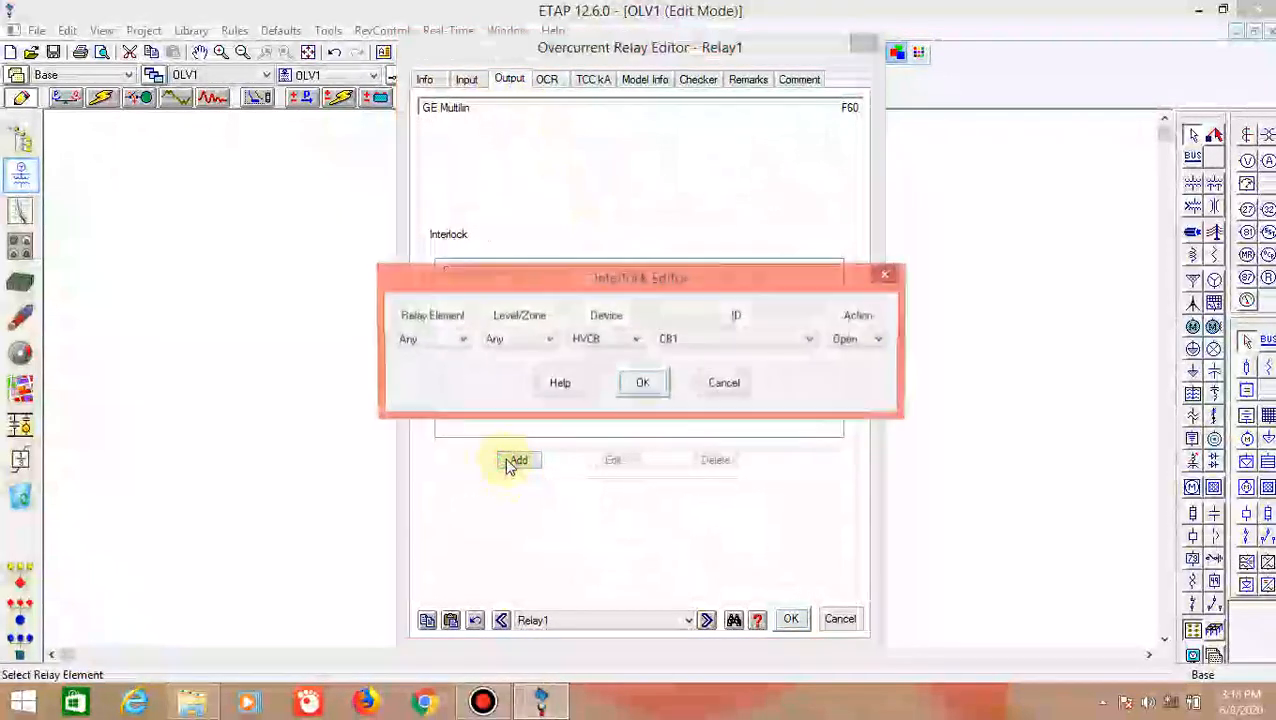
click(462, 340)
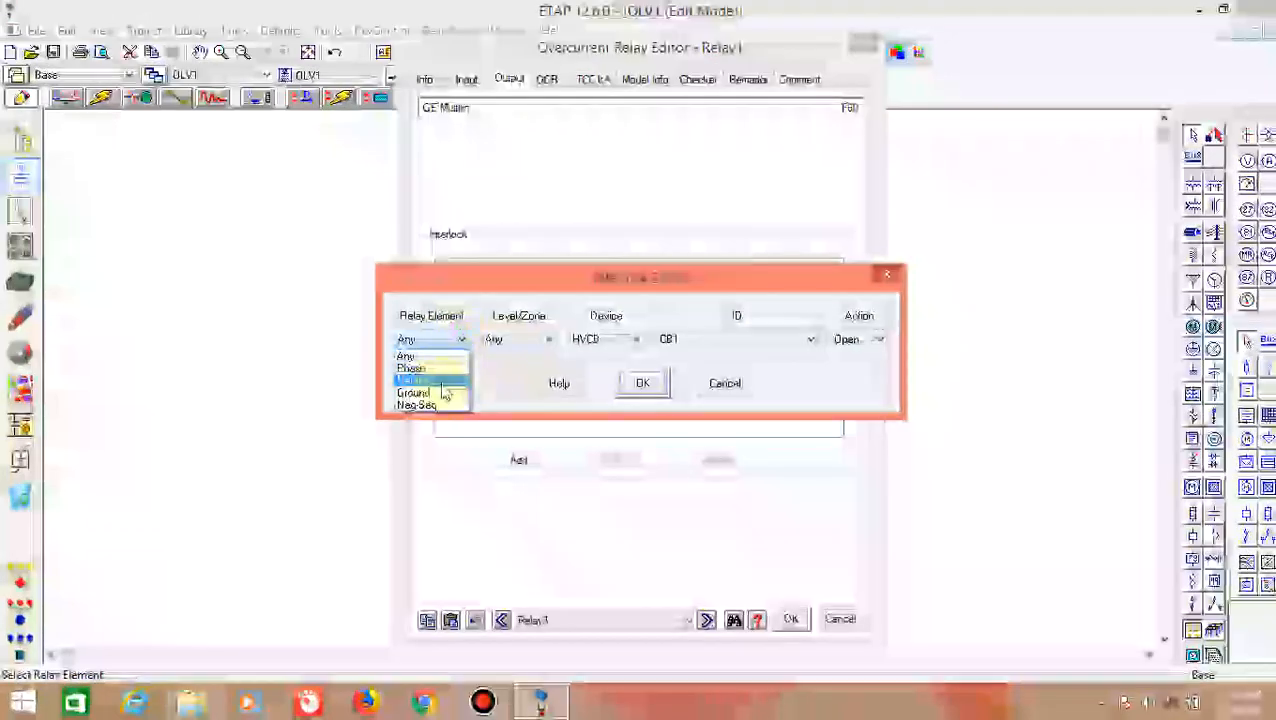
click(436, 369)
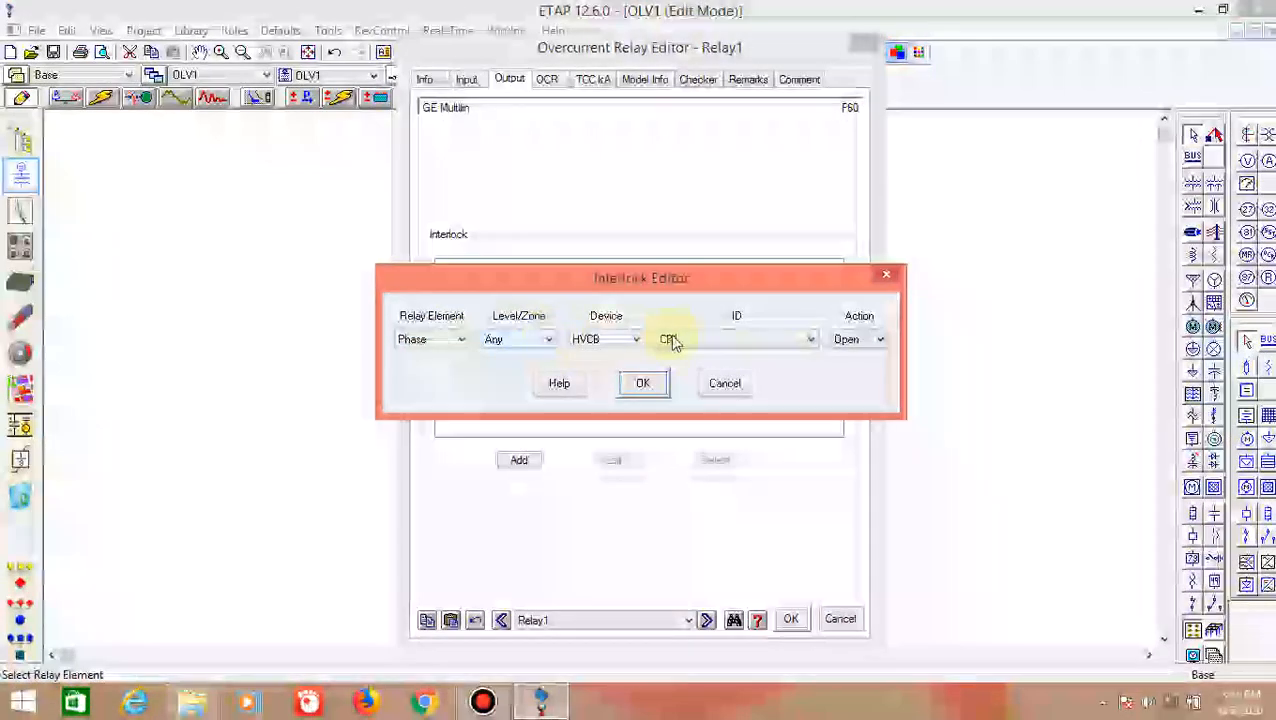
click(648, 383)
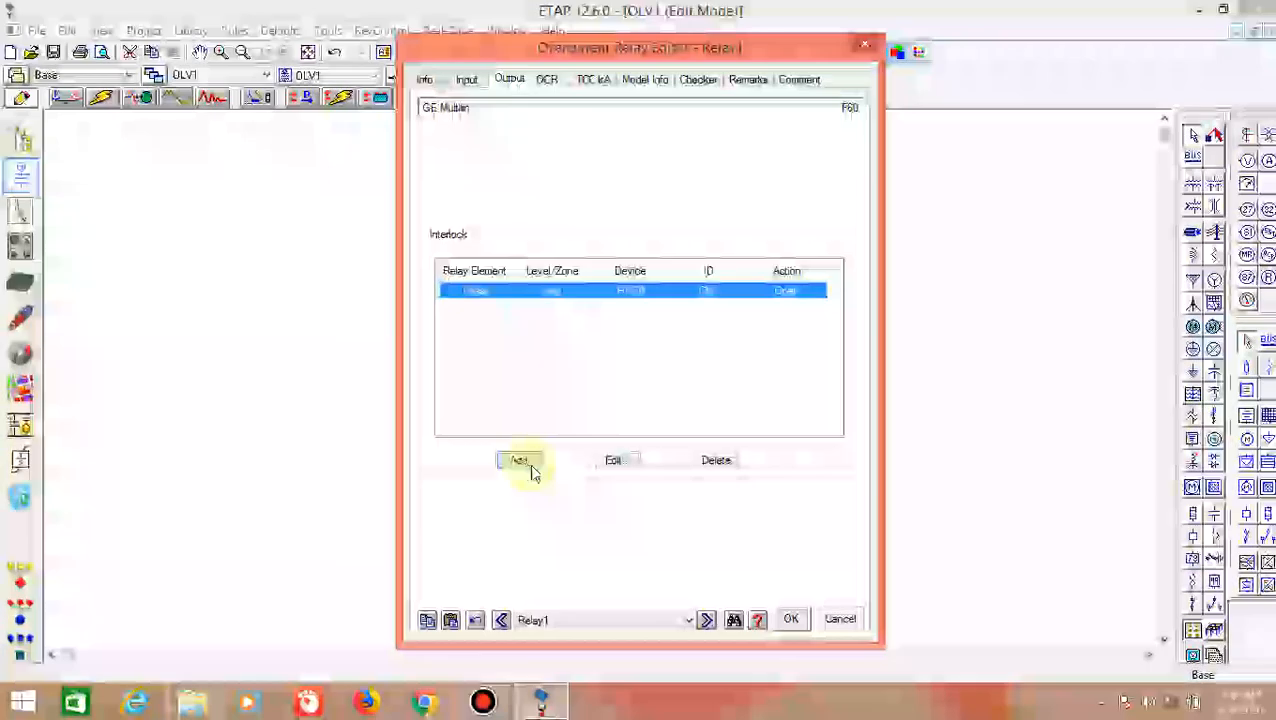
click(791, 619)
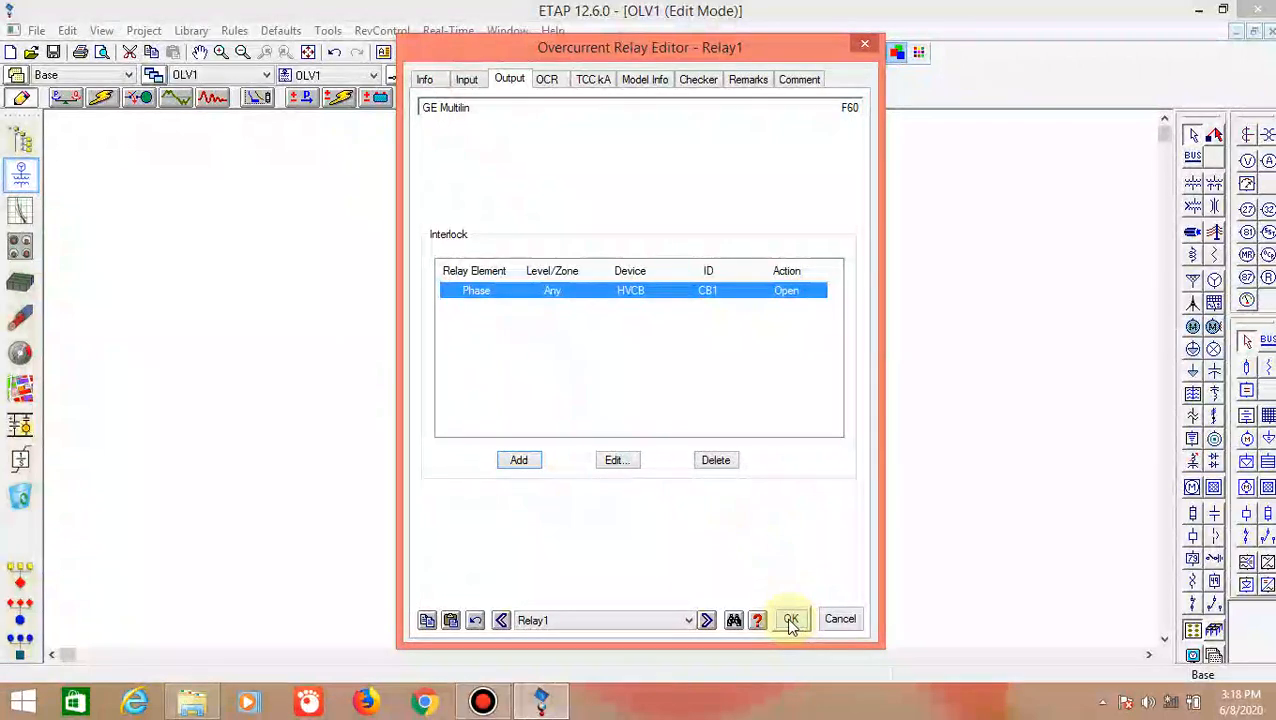
click(791, 625)
click(725, 431)
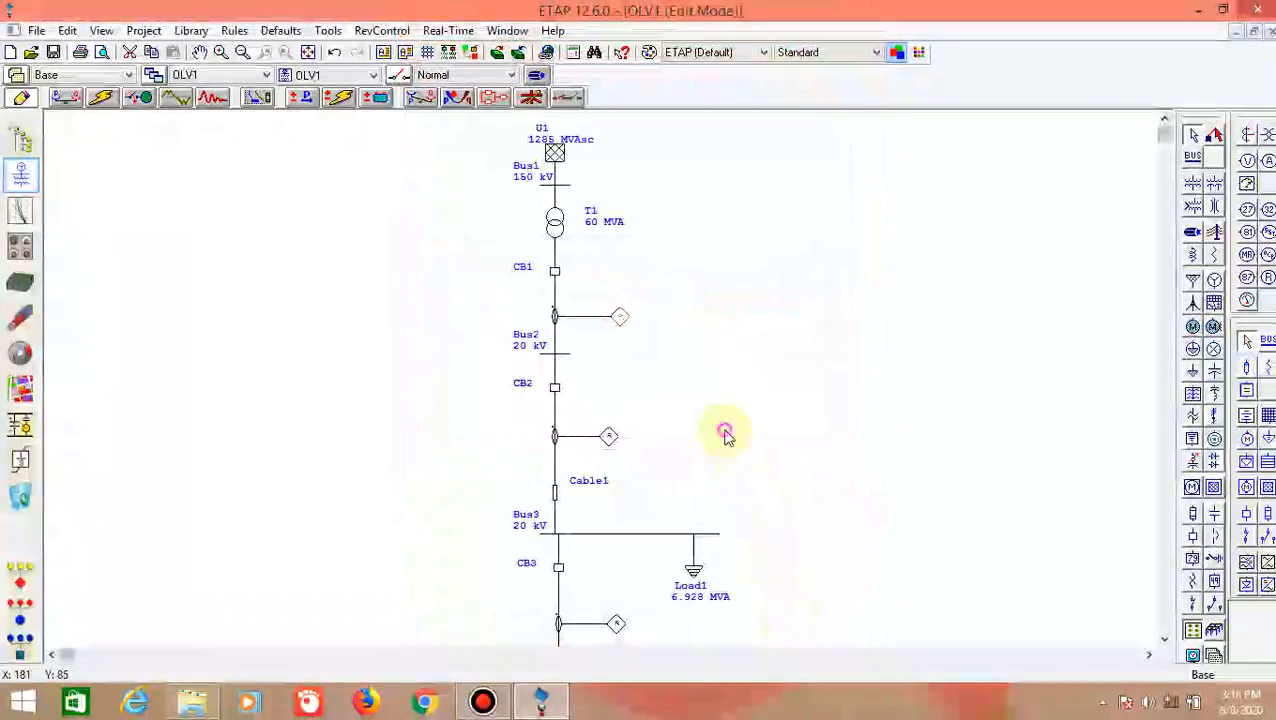
Open the relay library from the overcurrent settings of Relay2, connected between CB2 and Cable1, and choose GE Multilin as manufacturer
scroll(632, 438, down, 1)
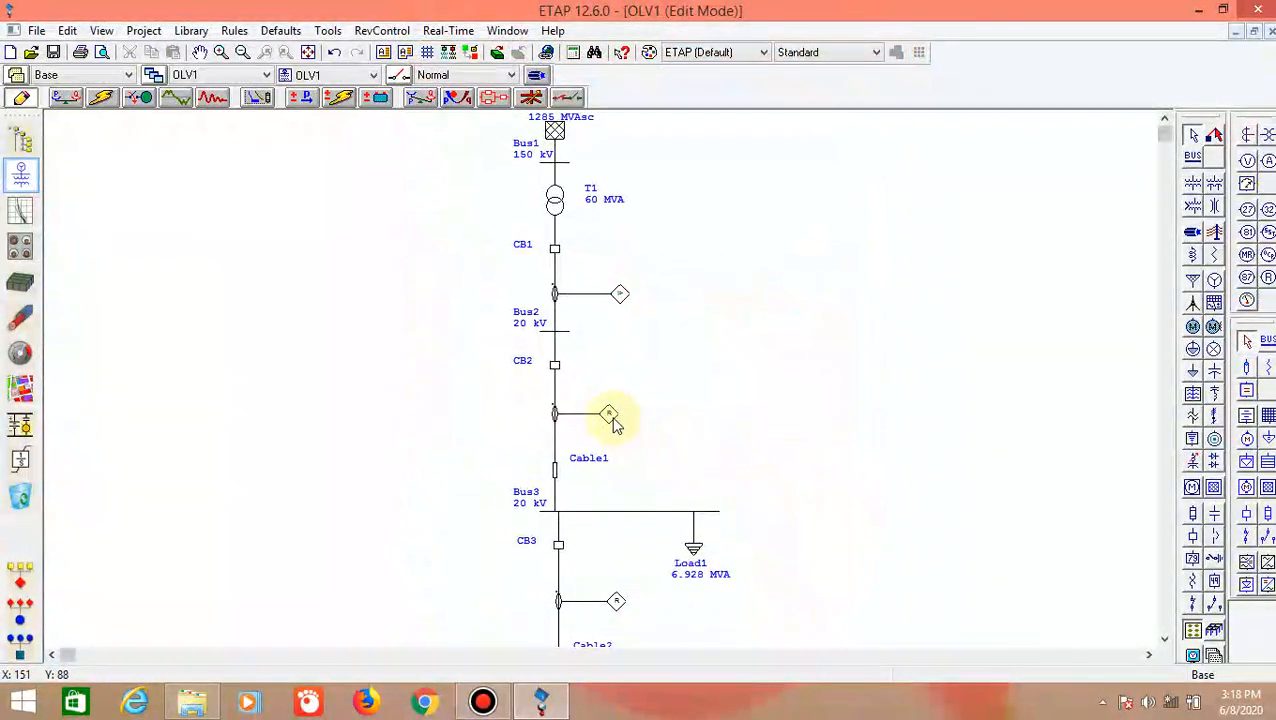
double_click(609, 415)
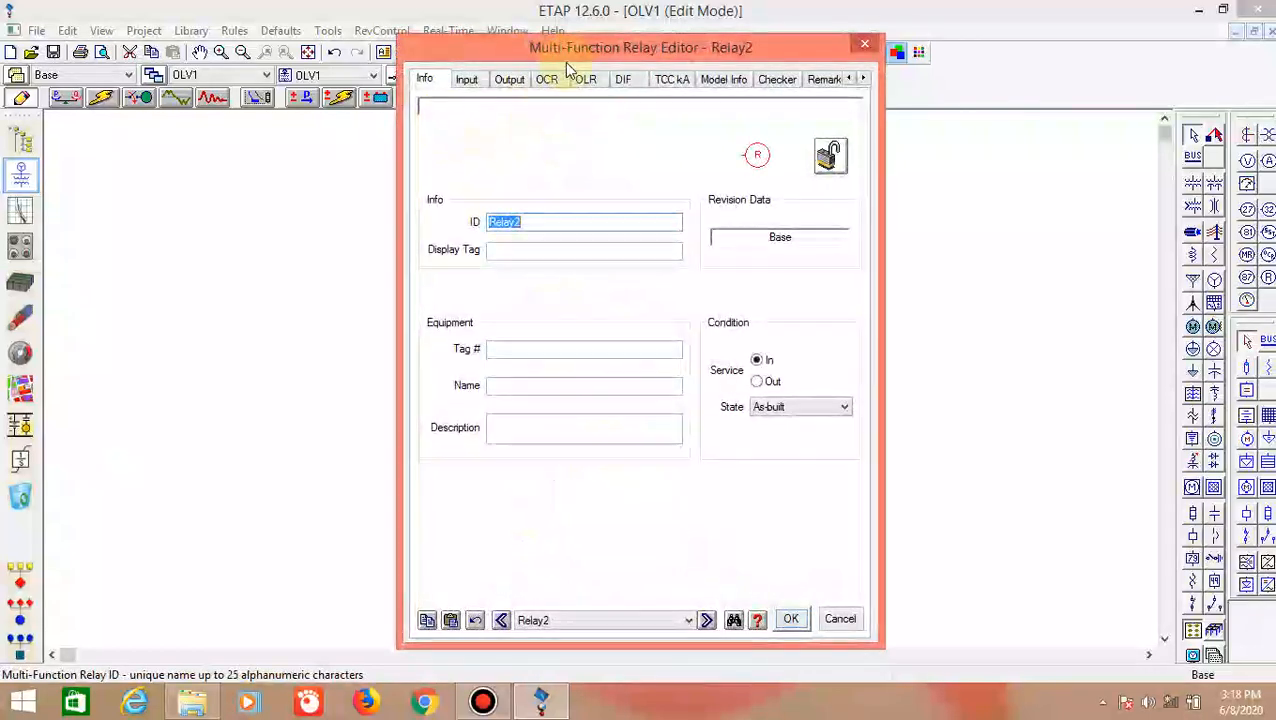
click(547, 80)
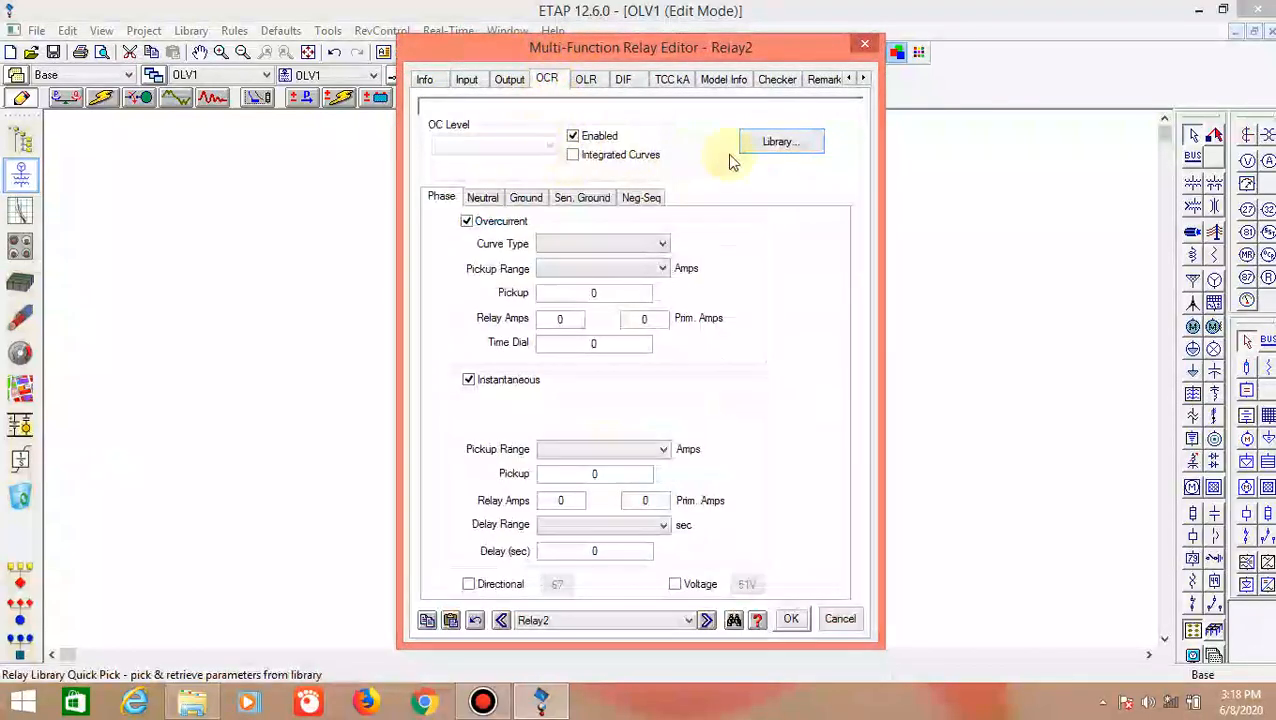
click(781, 141)
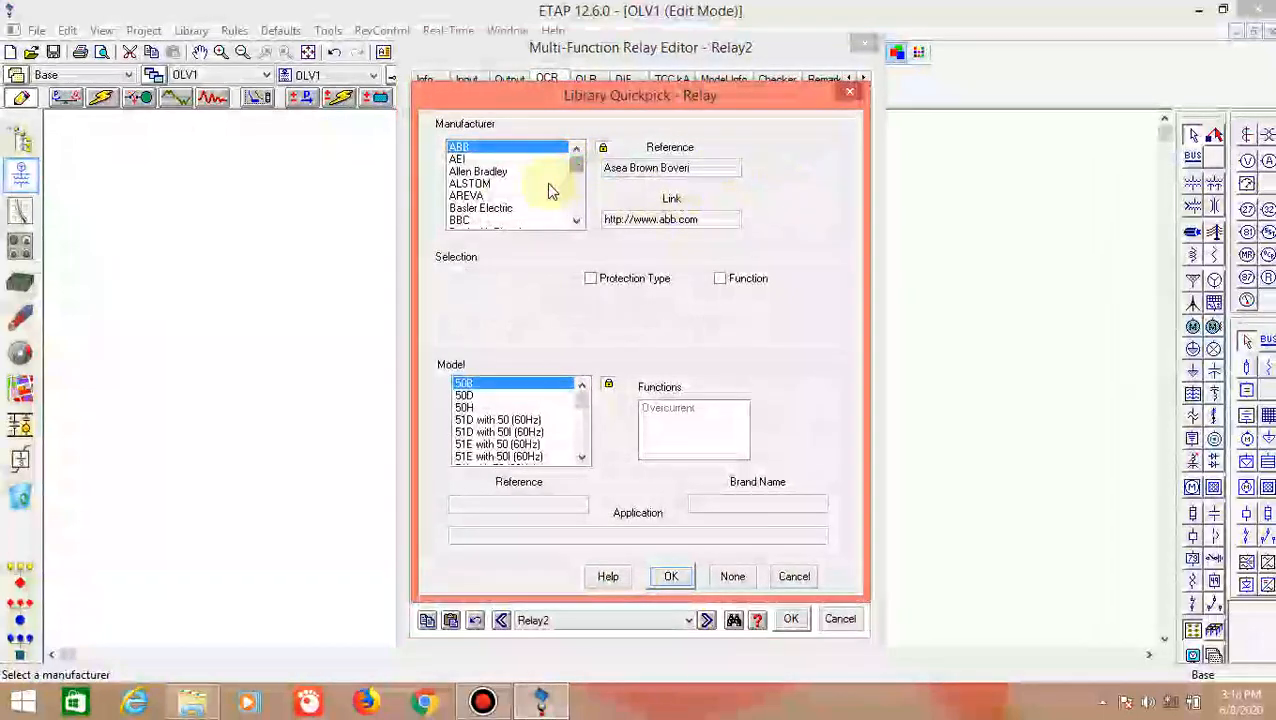
scroll(546, 182, down, 2)
scroll(527, 190, down, 3)
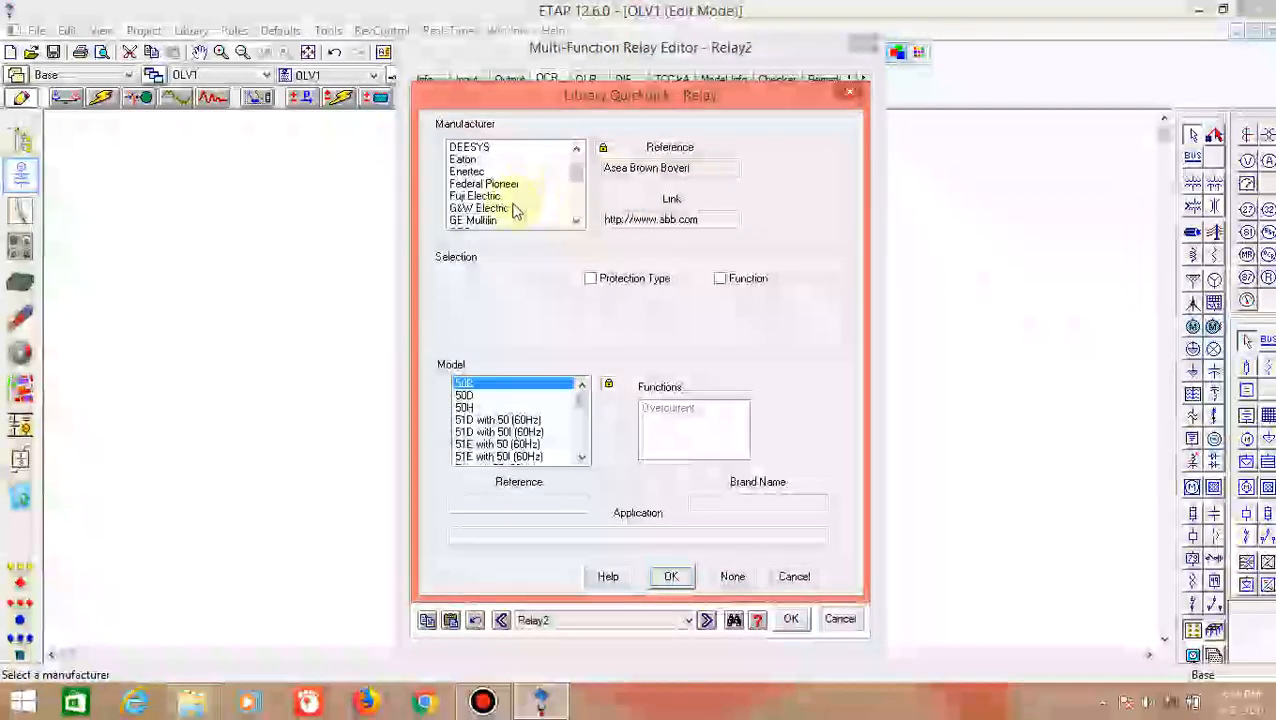
click(508, 220)
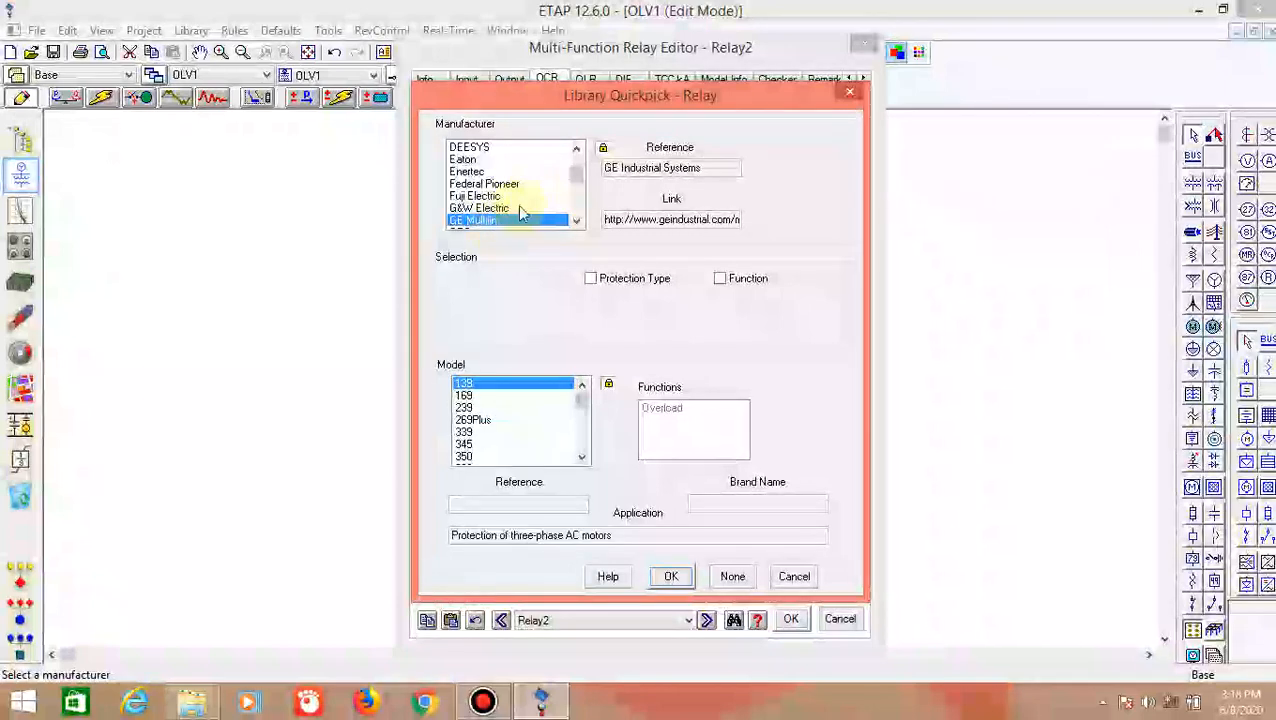
Filter the library models for Relay2 by the Feeder protection type and the Overcurrent function
click(600, 283)
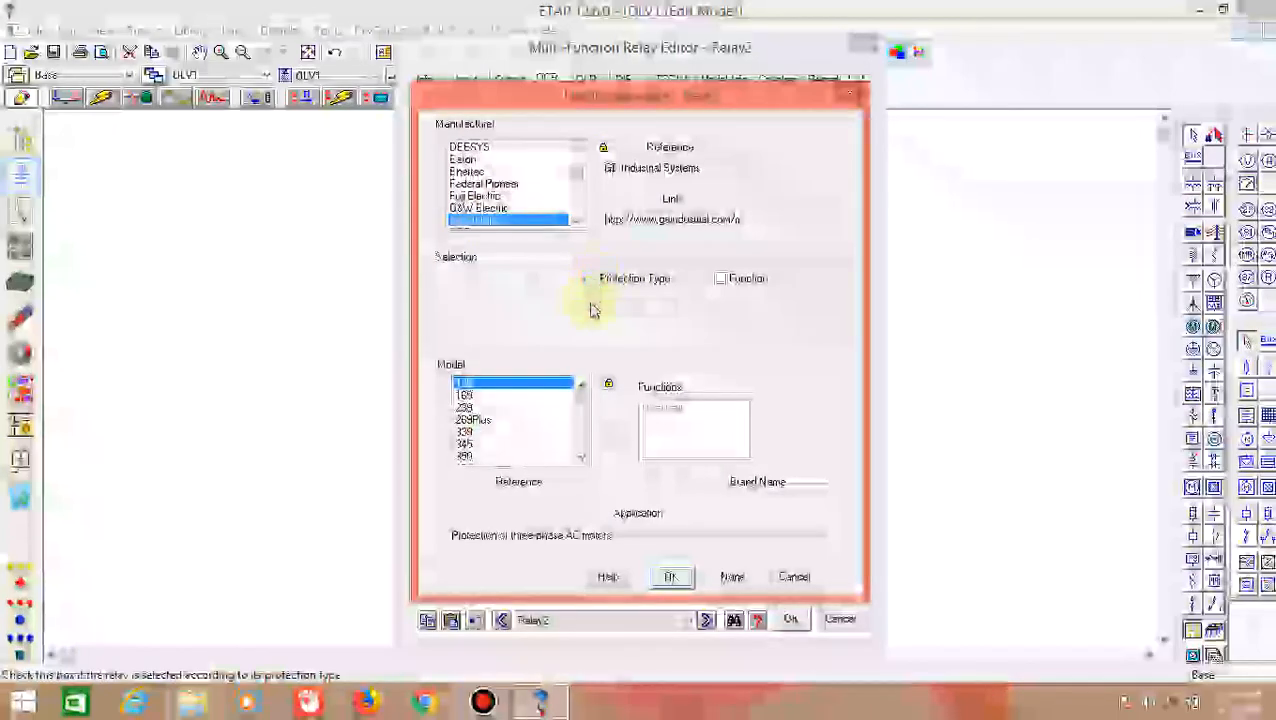
click(625, 303)
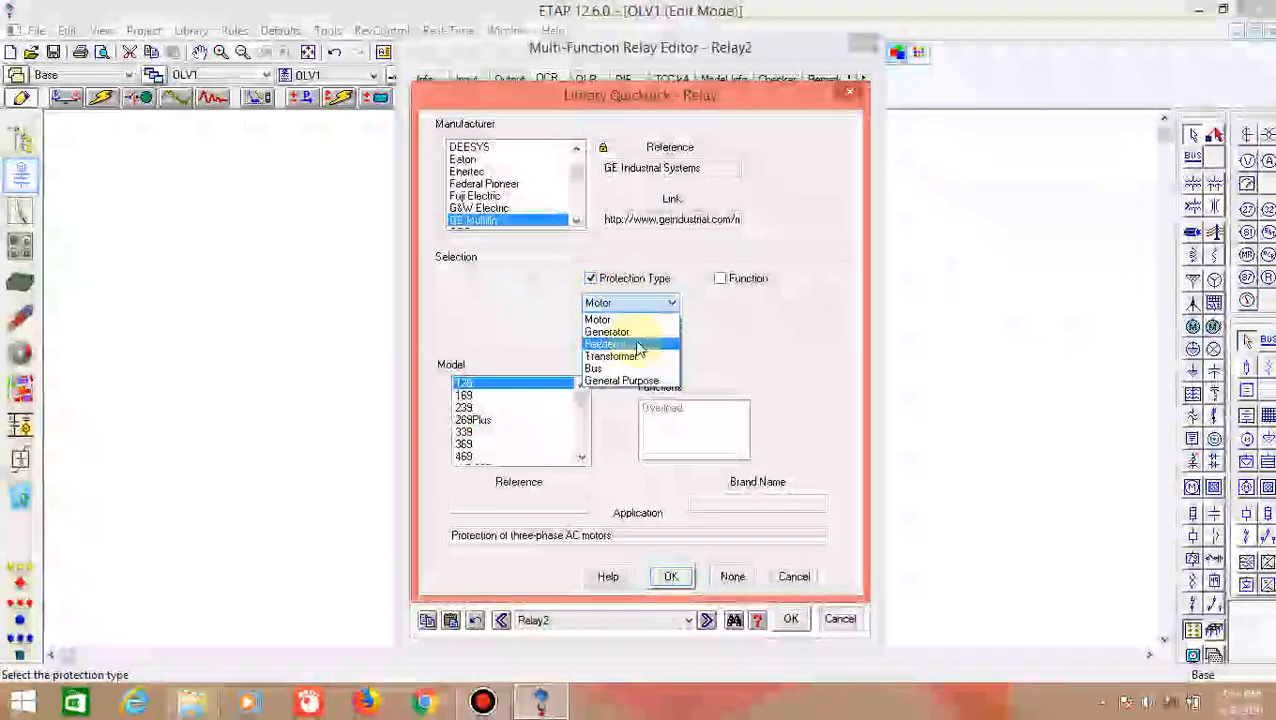
click(636, 344)
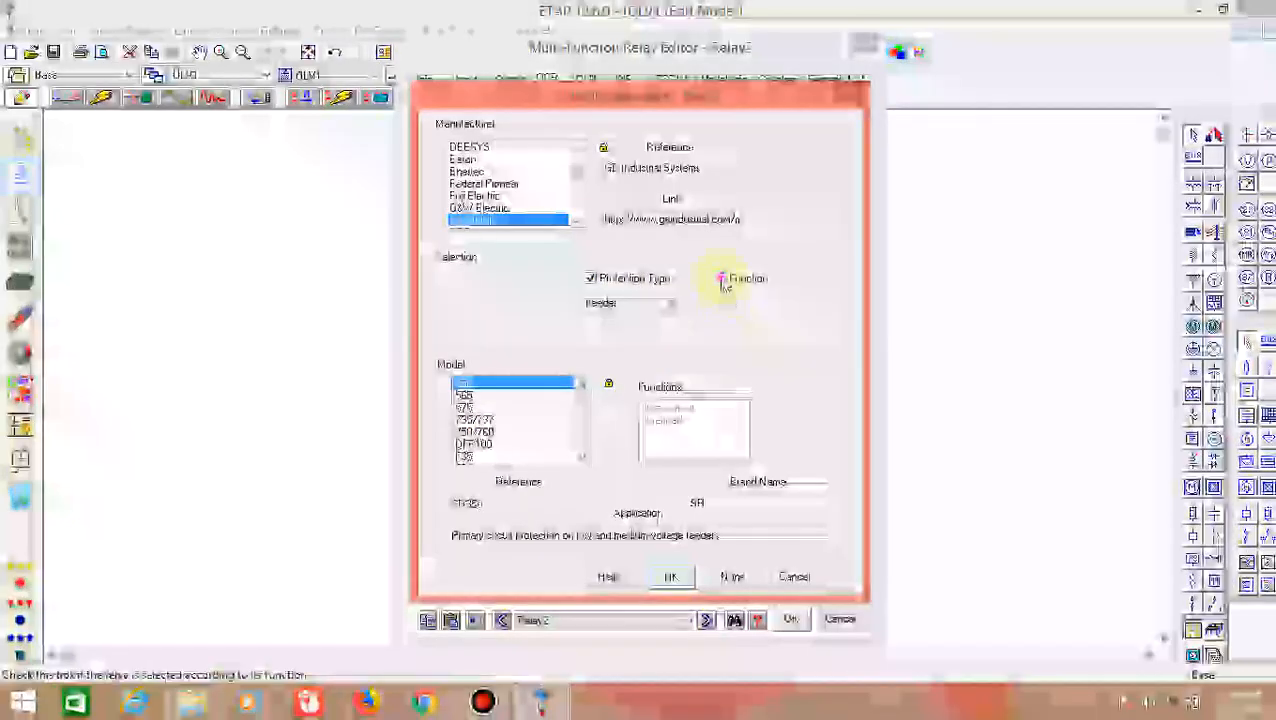
click(720, 278)
click(721, 333)
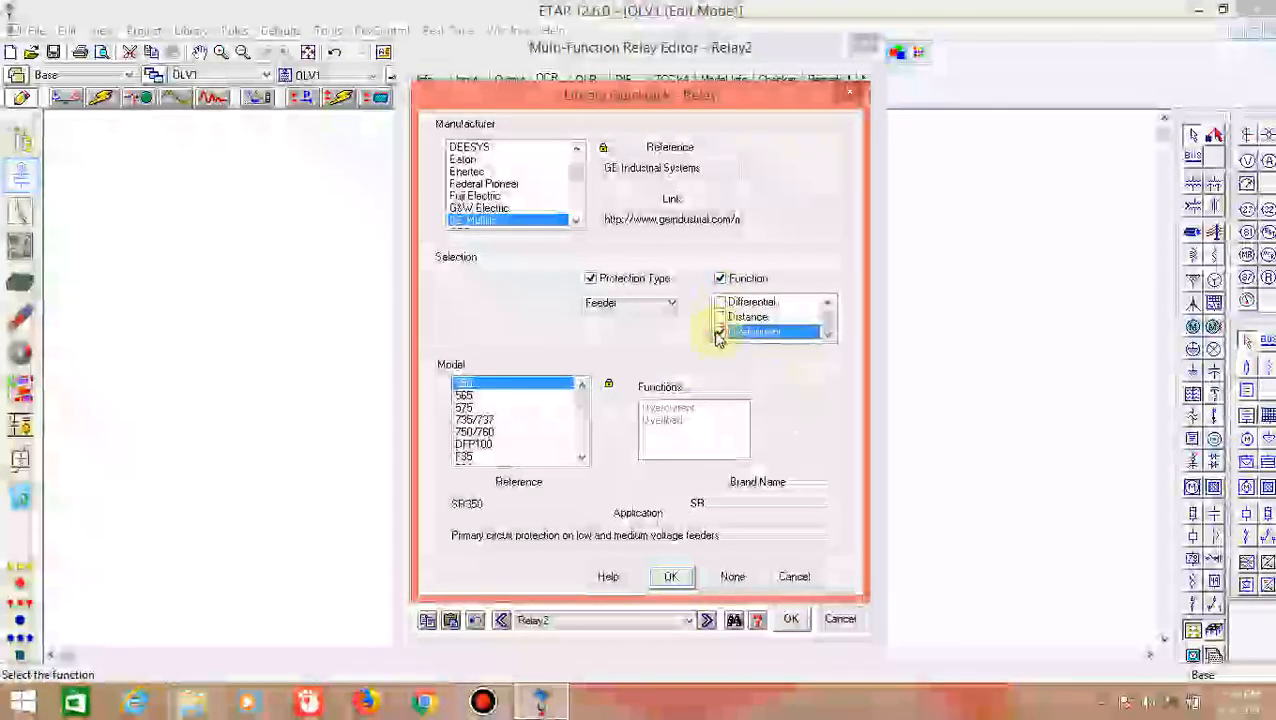
Assign the F60 model to Relay2 and set its phase overcurrent curve type to IEEE - Moderately Inverse
scroll(585, 415, down, 2)
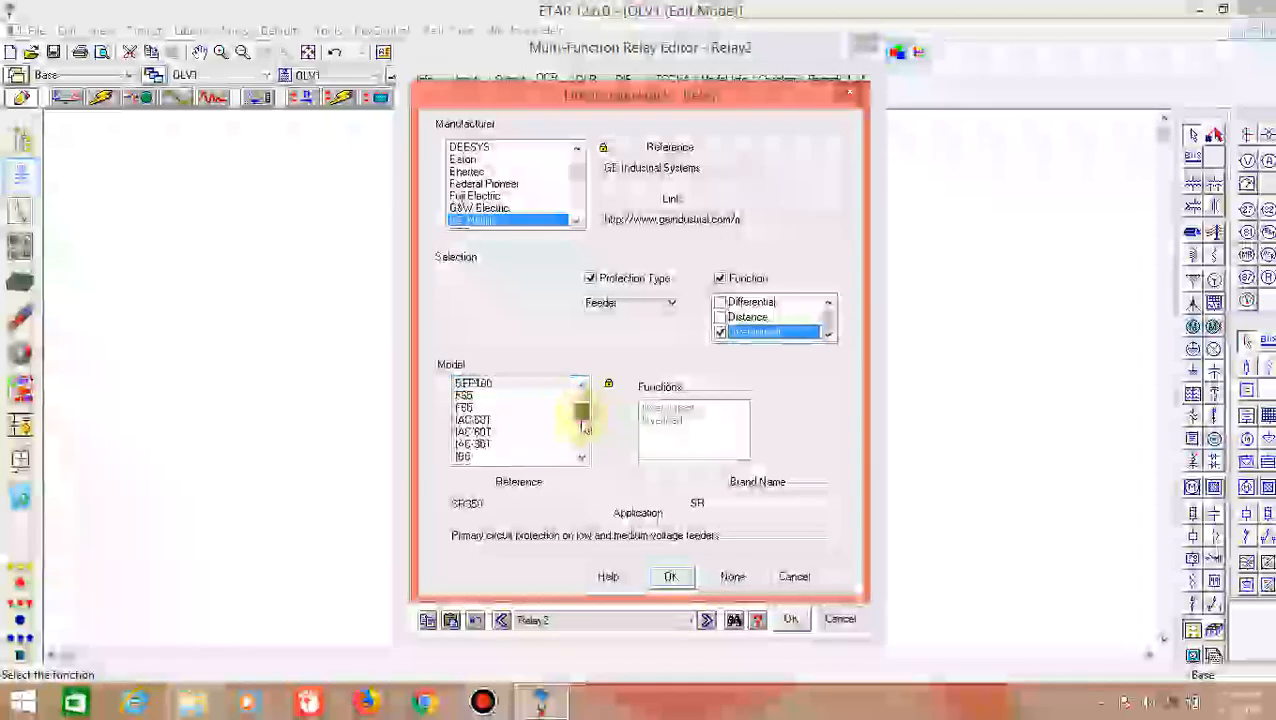
click(482, 409)
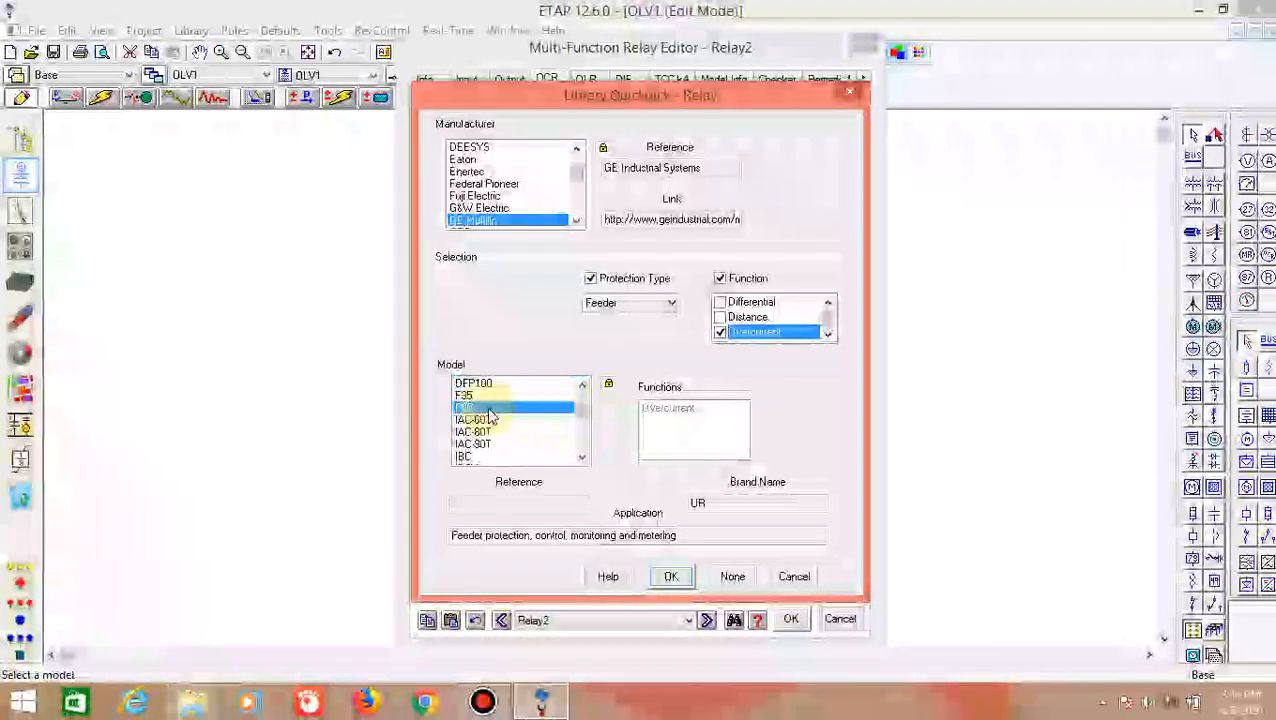
click(671, 578)
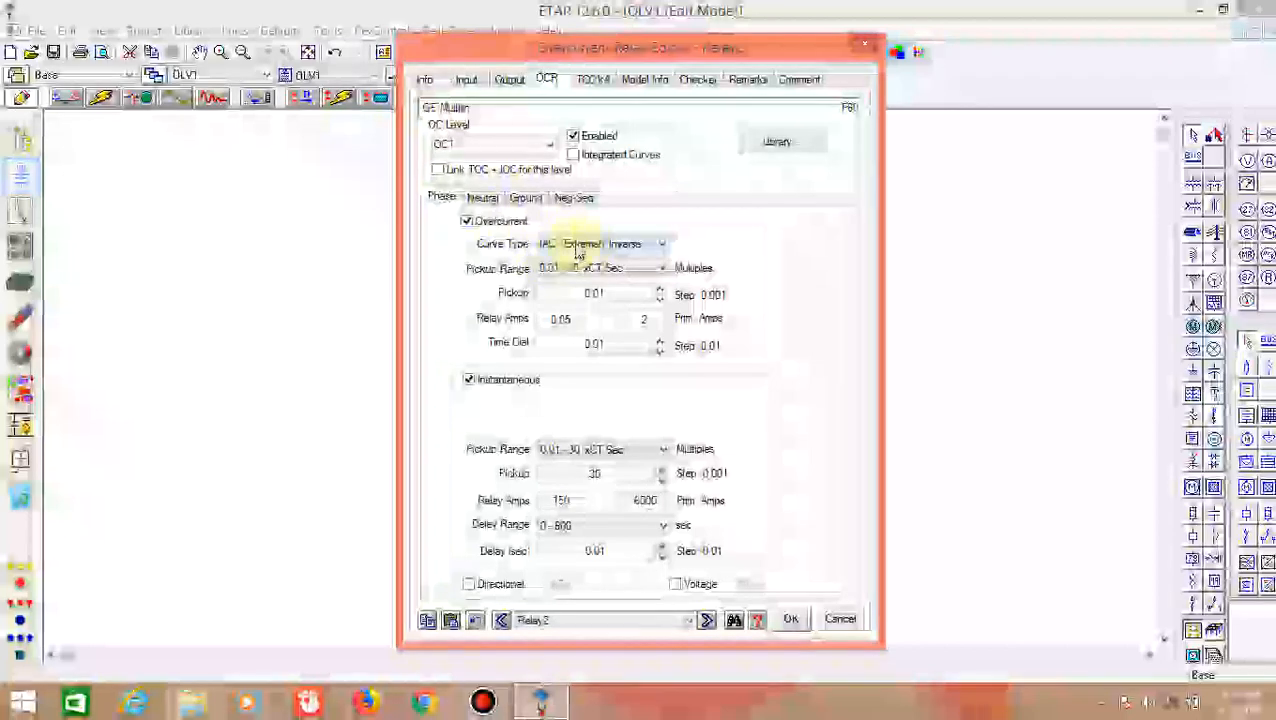
click(641, 245)
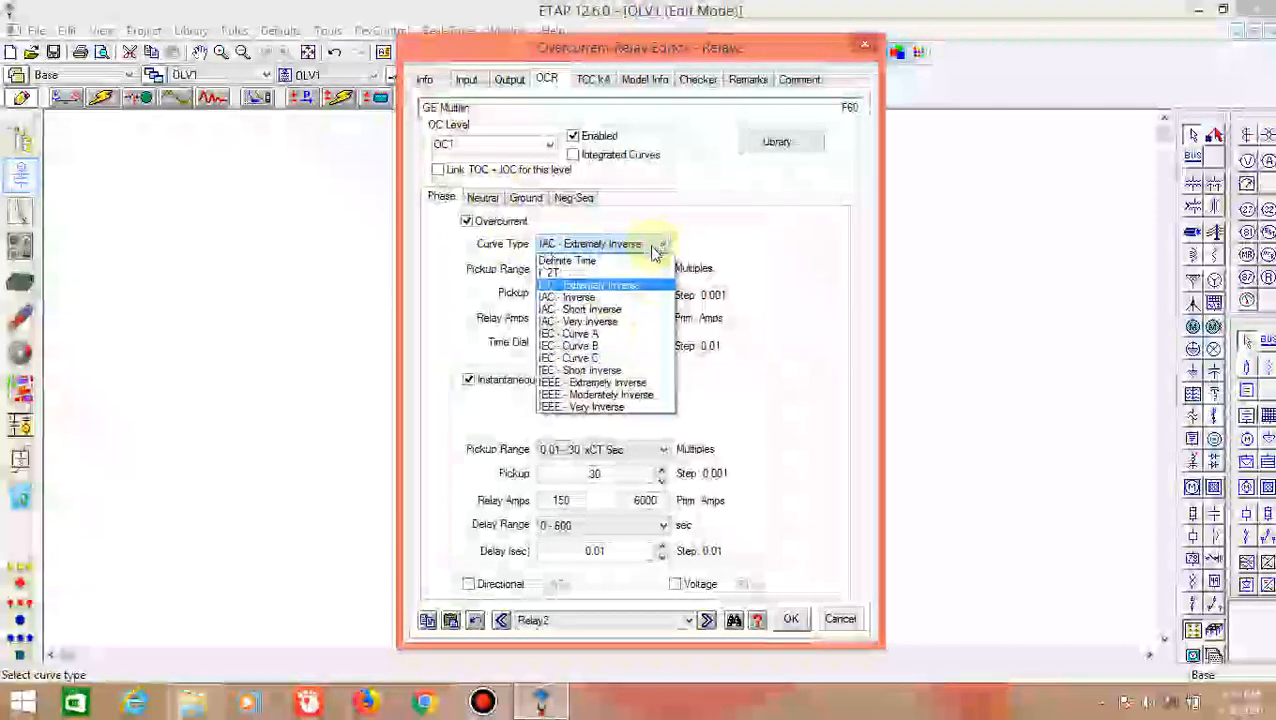
click(630, 395)
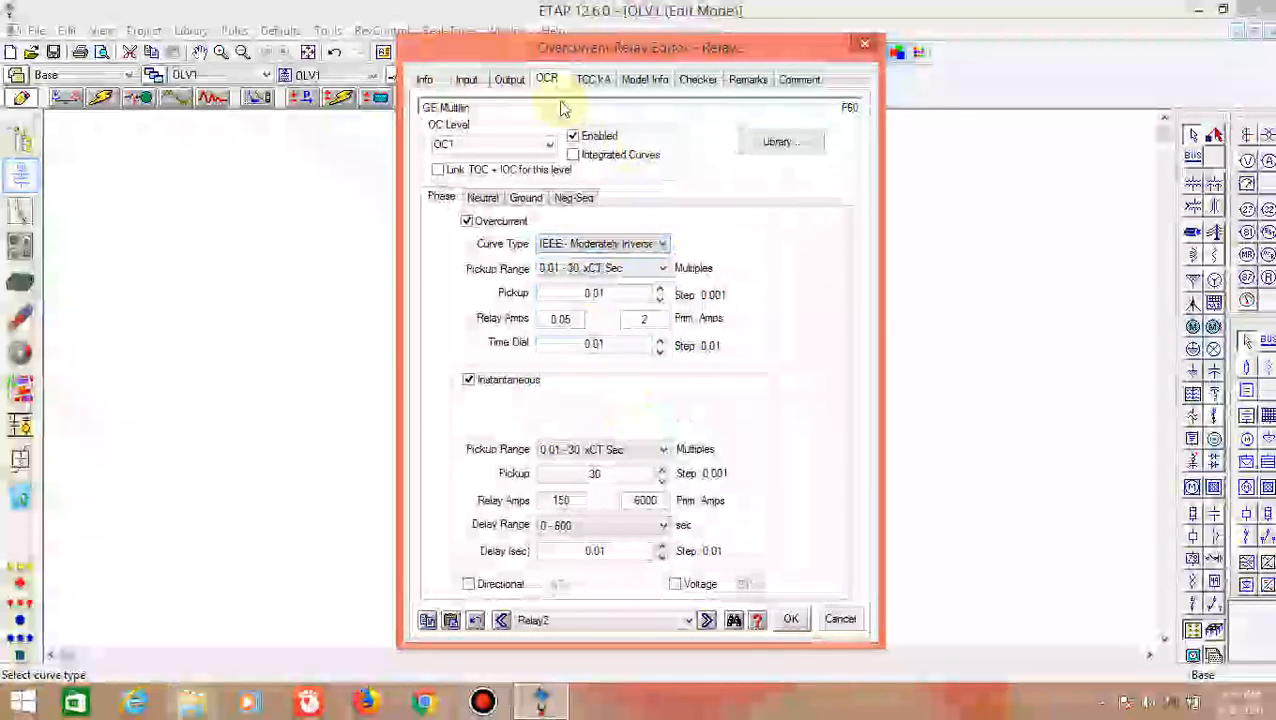
Add an output interlock to Relay2 for the Phase element at any level, opening HVCB CB1, and save the relay settings
click(508, 81)
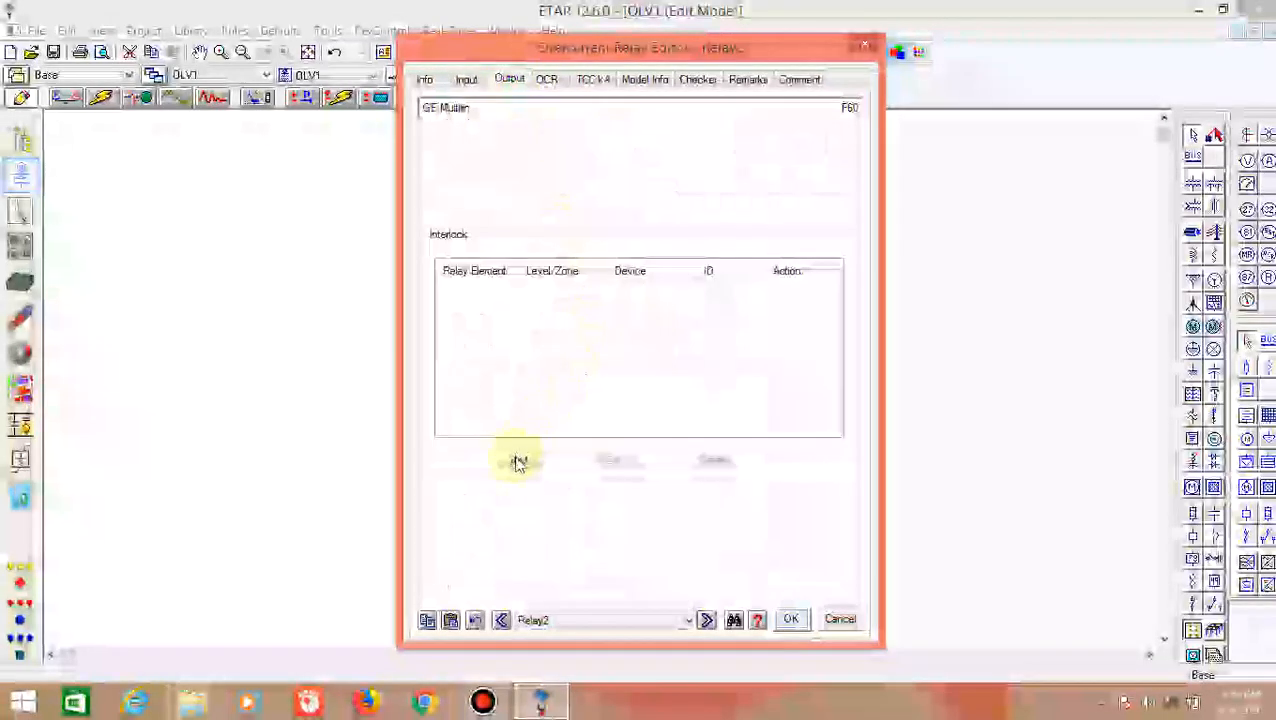
click(516, 461)
click(460, 341)
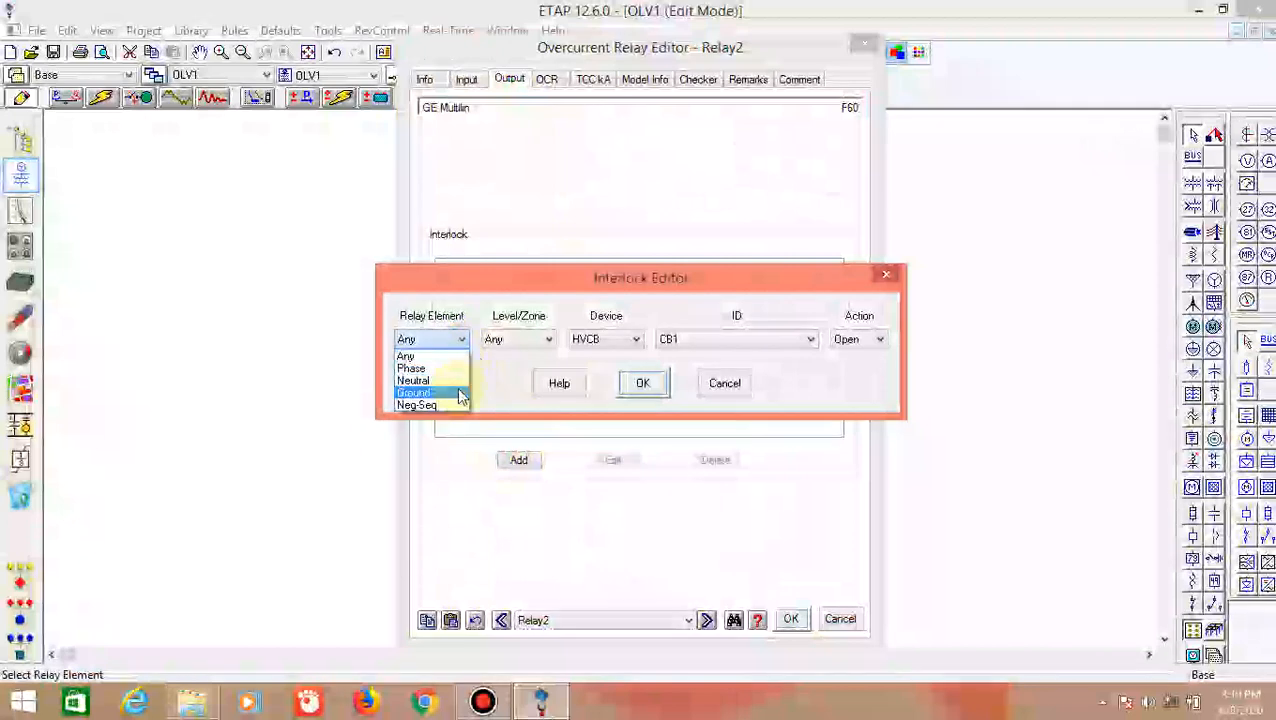
click(445, 366)
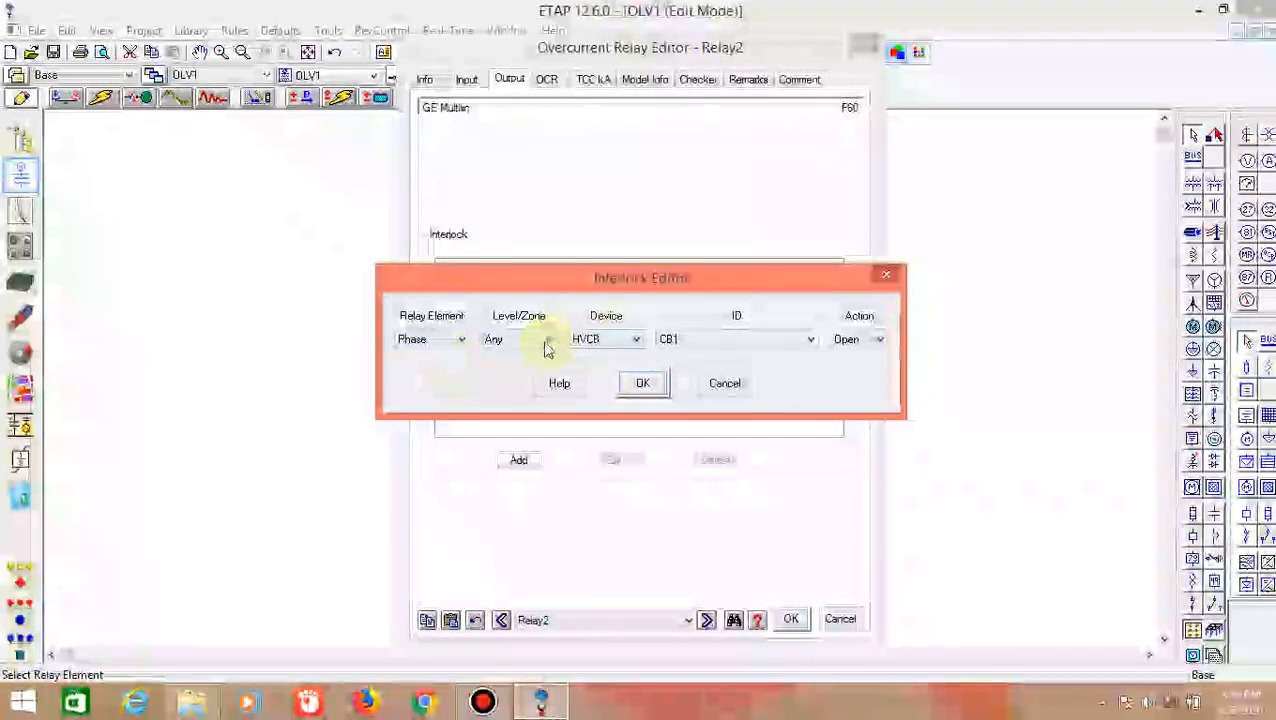
click(645, 385)
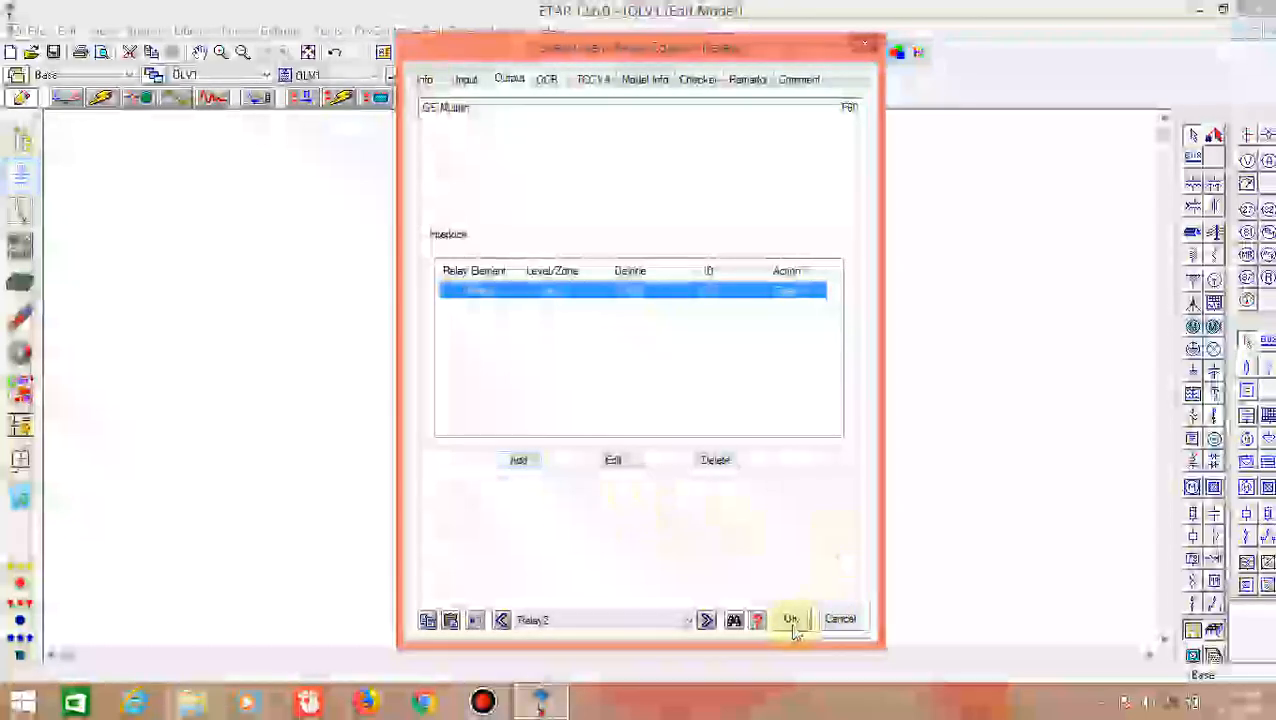
click(790, 620)
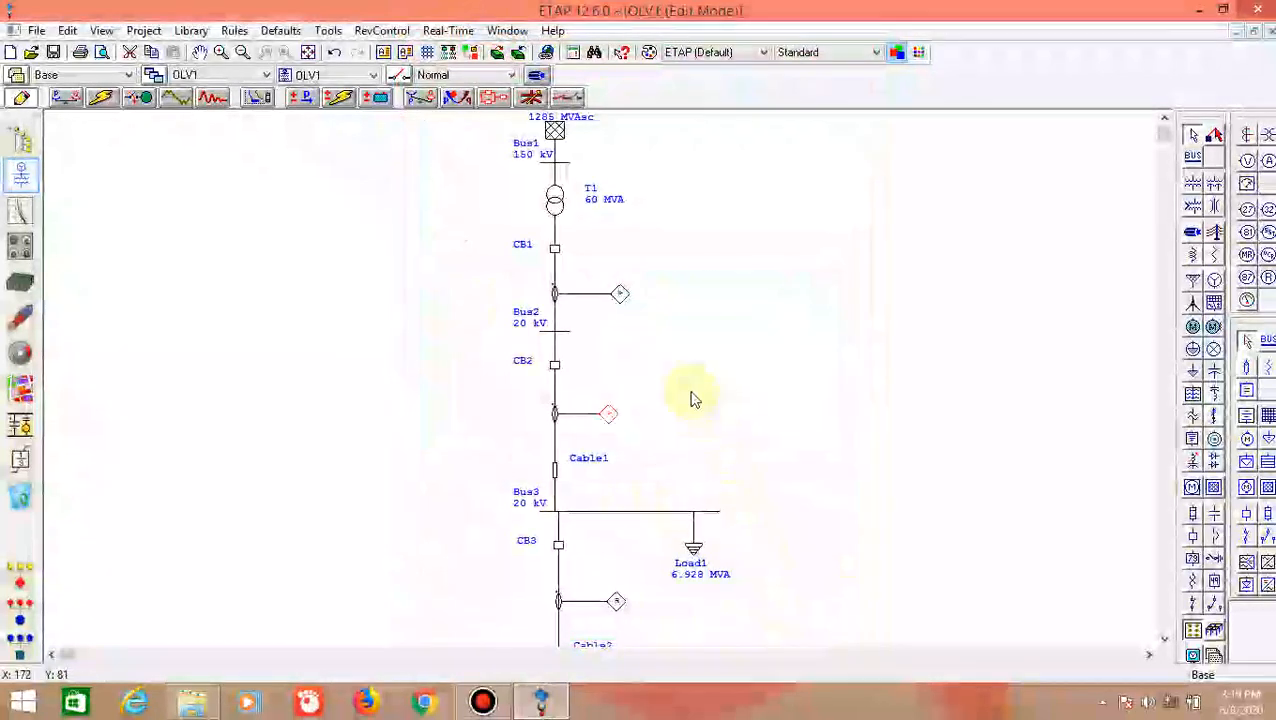
Open the relay library from the overcurrent settings of Relay3, connected between CB3 and Cable2, and choose GE Multilin as manufacturer
scroll(690, 395, down, 5)
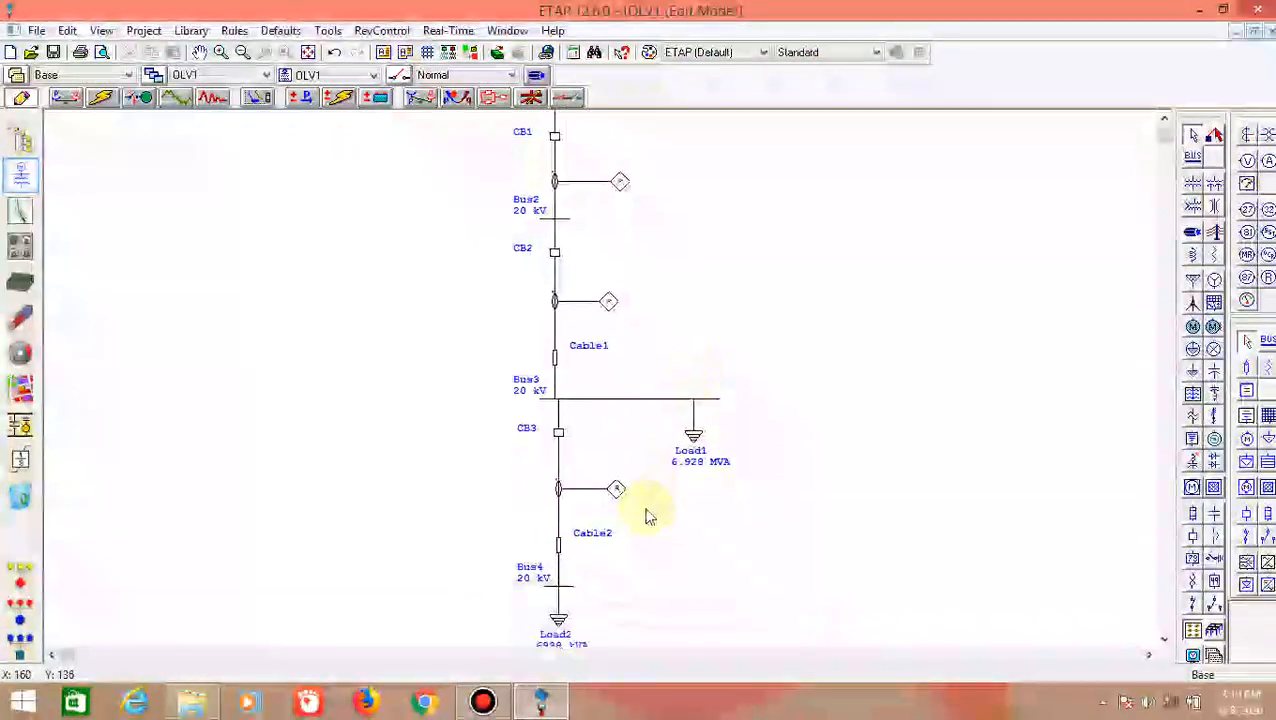
double_click(616, 469)
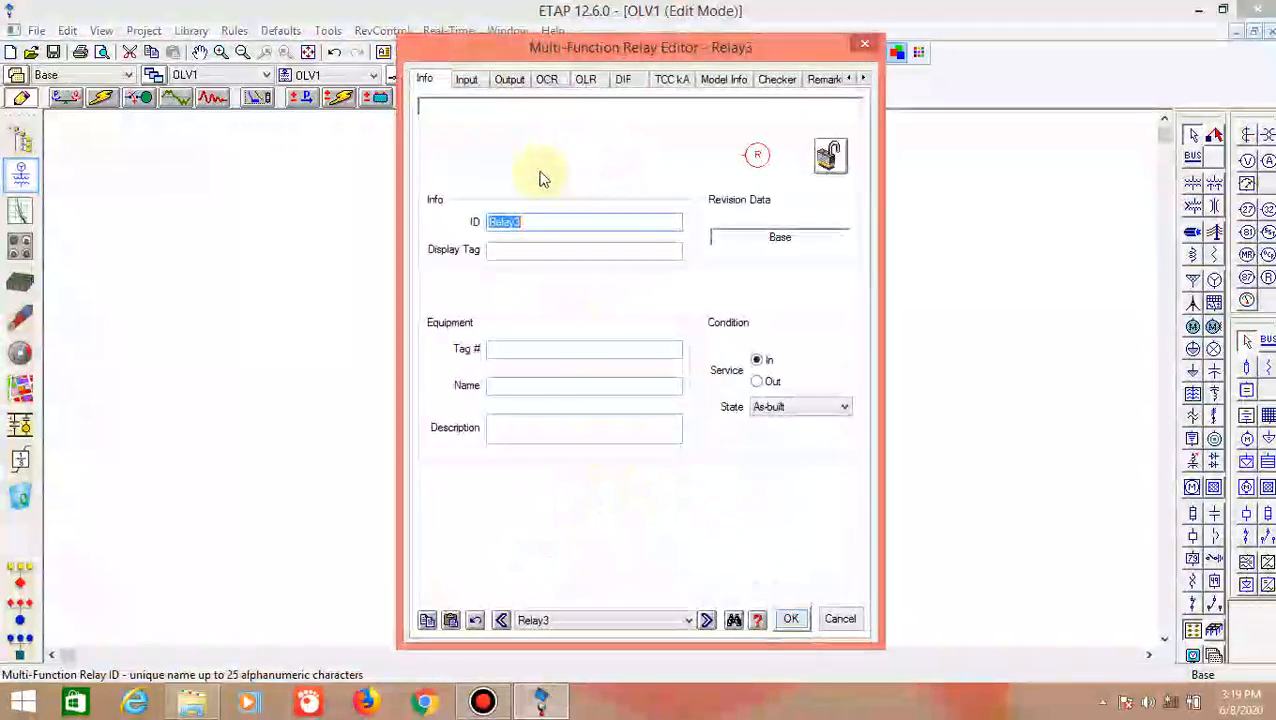
click(546, 80)
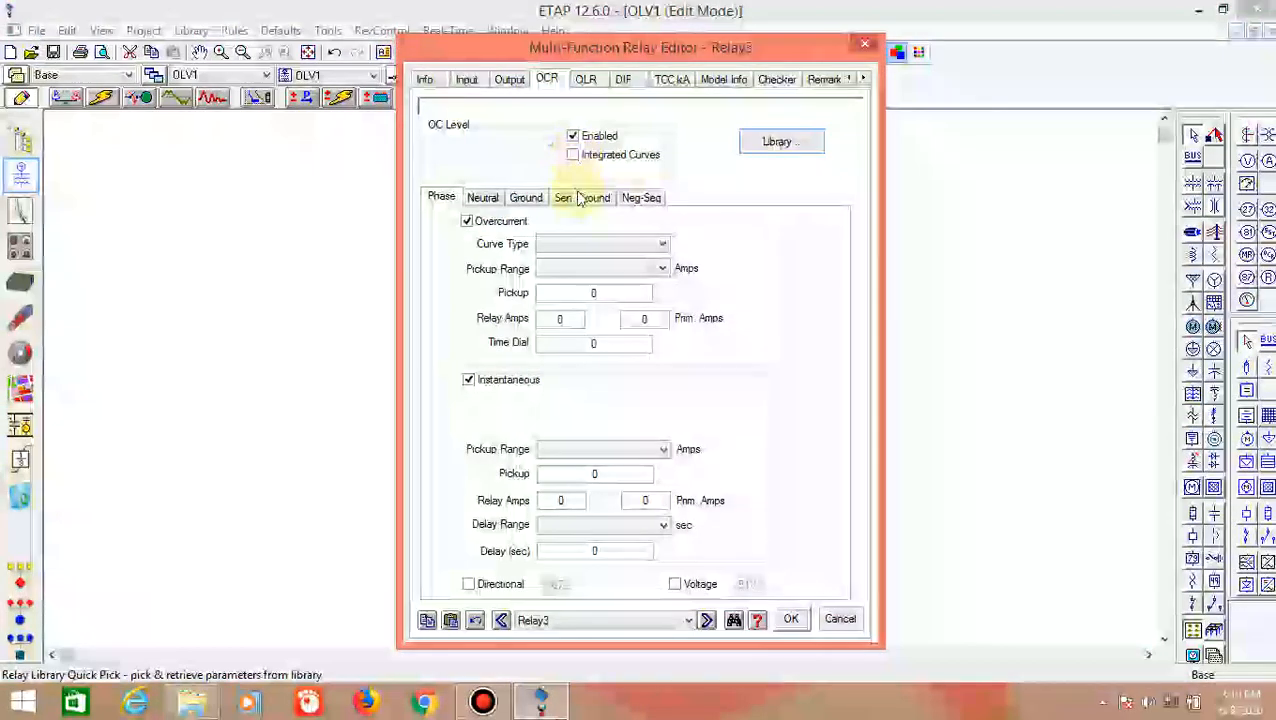
click(766, 146)
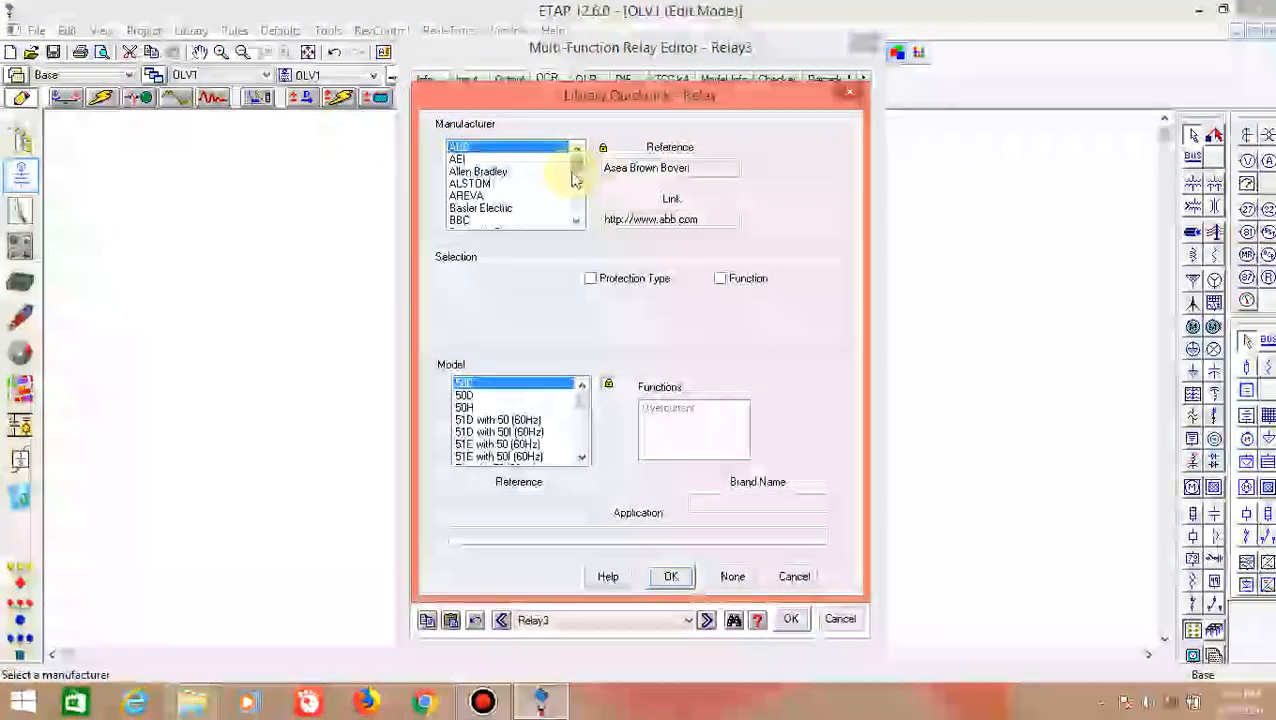
scroll(570, 180, down, 4)
scroll(540, 197, down, 2)
click(507, 162)
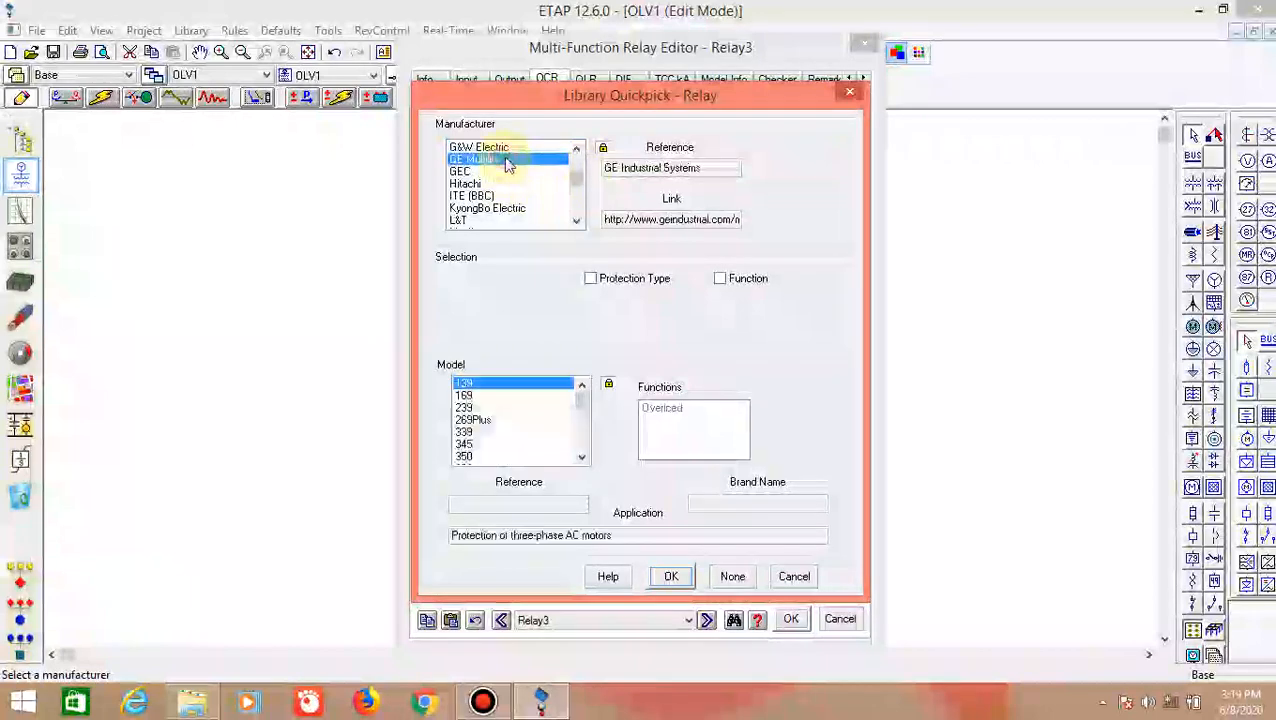
Filter the library models for Relay3 by the Feeder protection type and the Overcurrent function
click(590, 278)
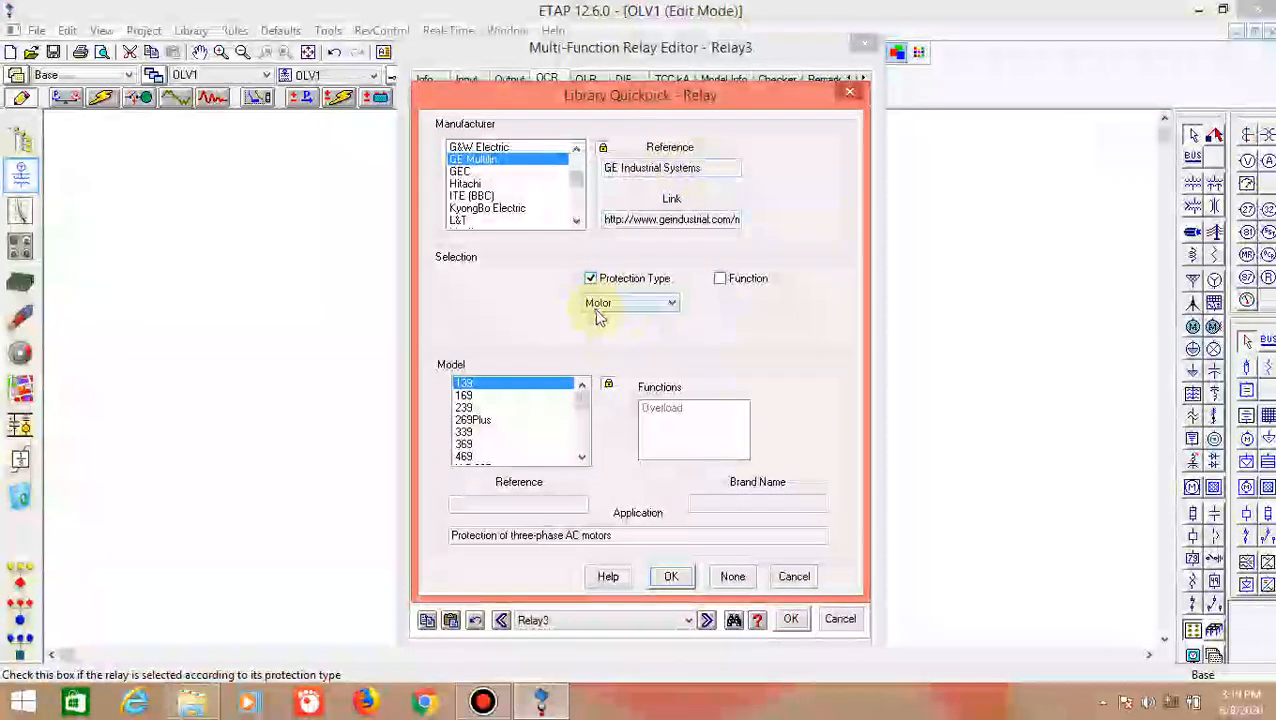
click(598, 304)
click(610, 340)
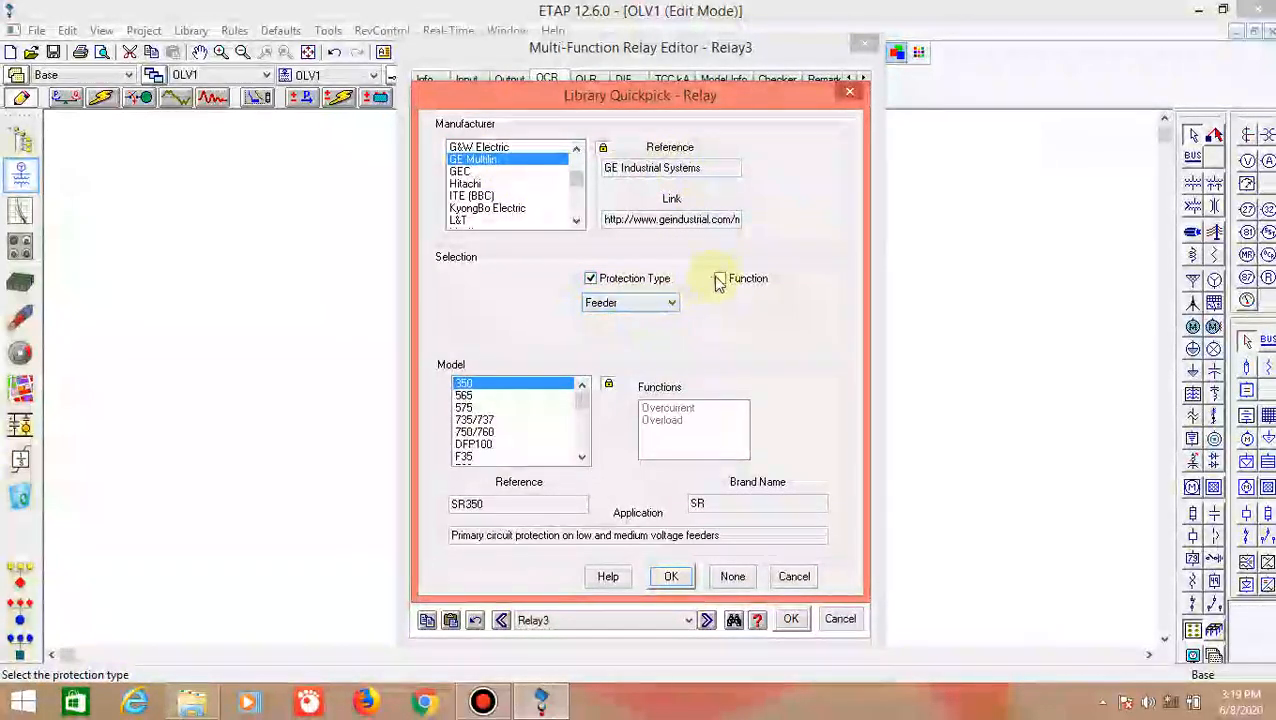
click(719, 279)
click(720, 332)
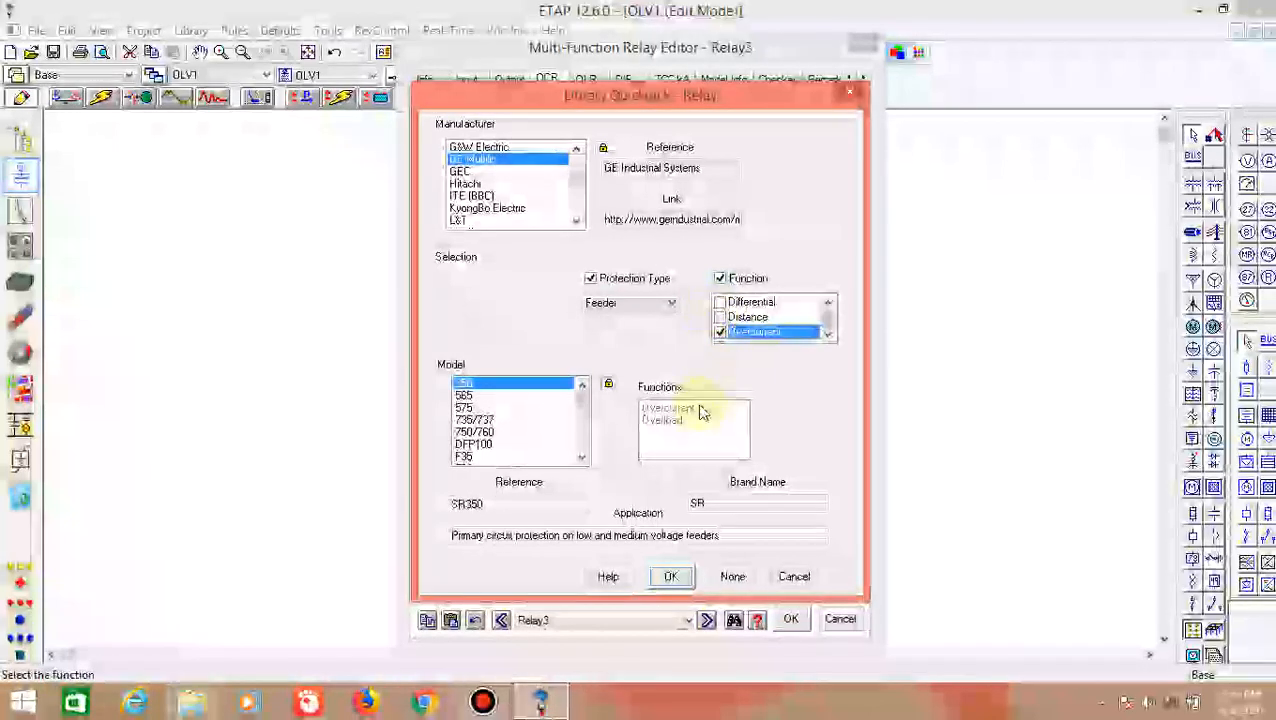
Assign the F60 model from the filtered library list to Relay3
drag(582, 410, 582, 416)
scroll(578, 420, down, 2)
click(507, 396)
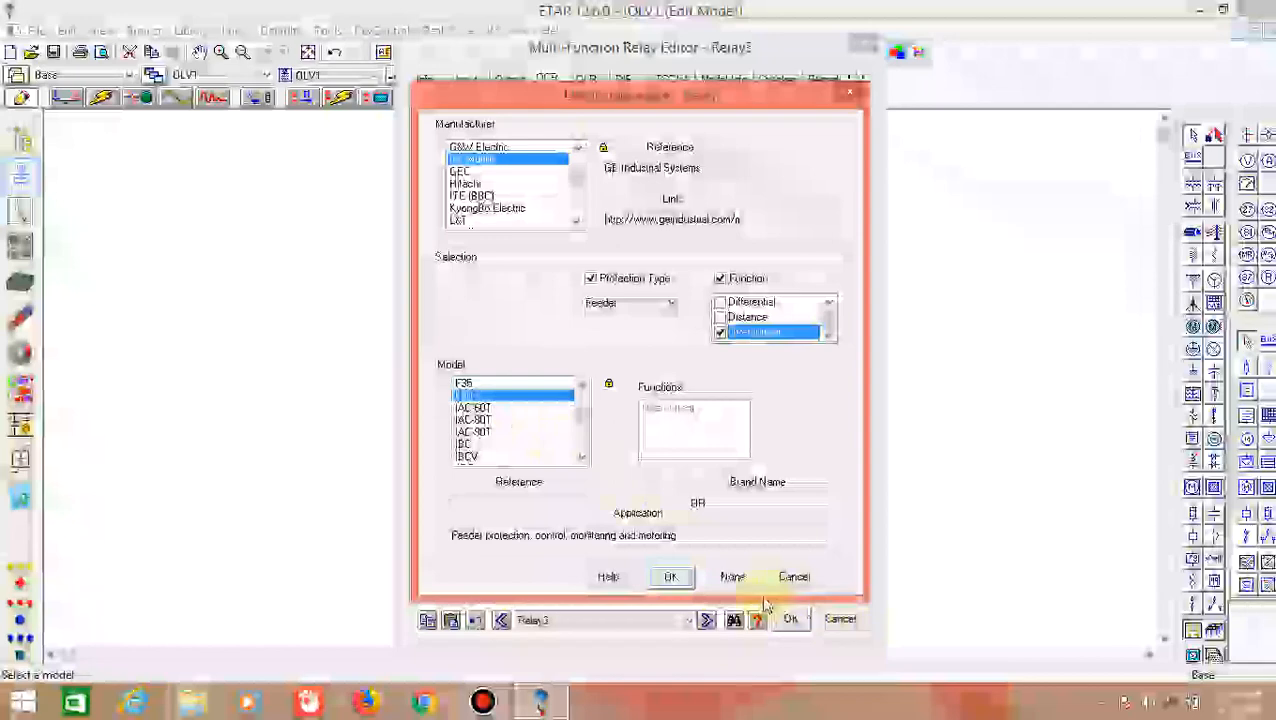
click(669, 578)
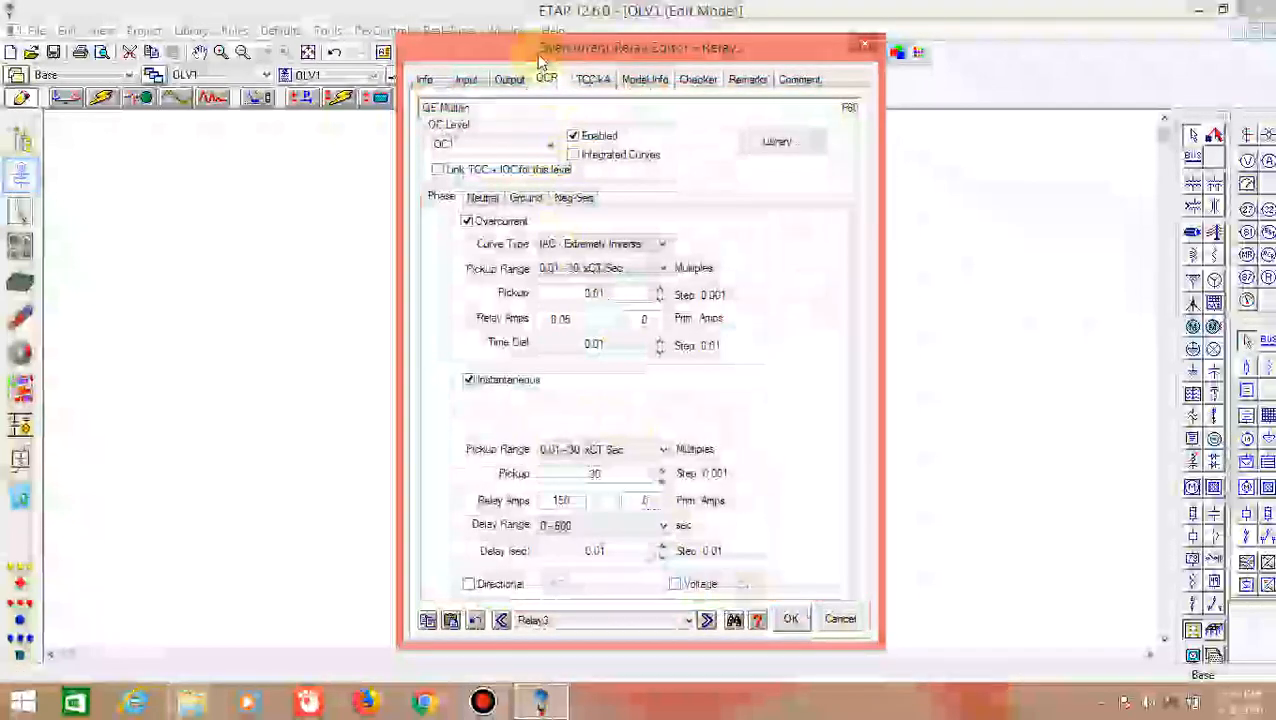
Add an output interlock to Relay3 for the Phase element at any level, opening HVCB CB1, and save the relay settings
click(509, 79)
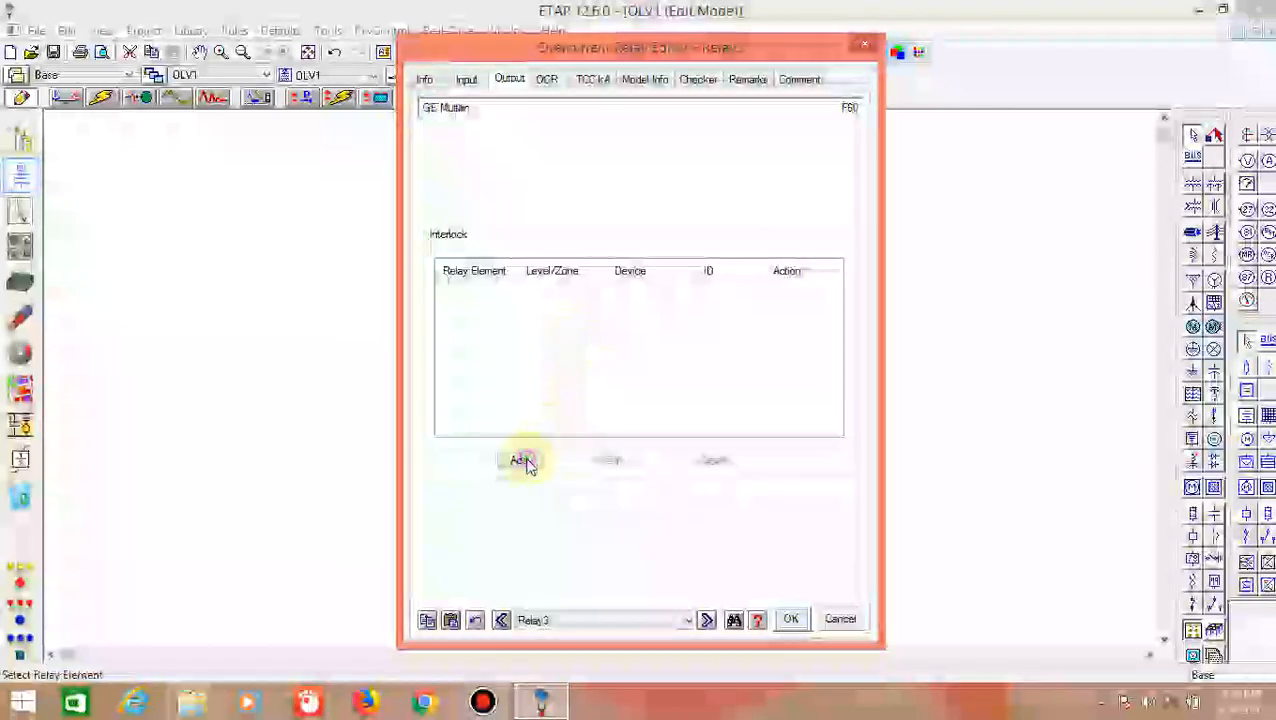
click(520, 460)
click(461, 340)
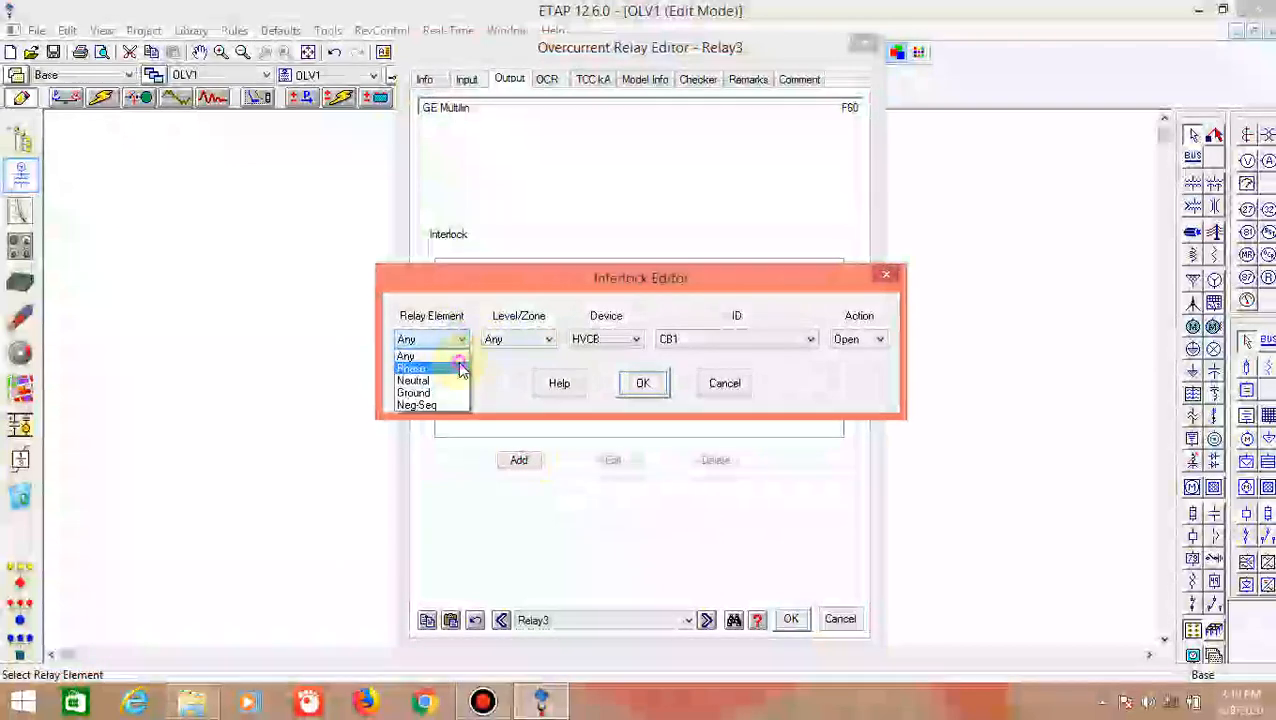
click(461, 367)
click(642, 390)
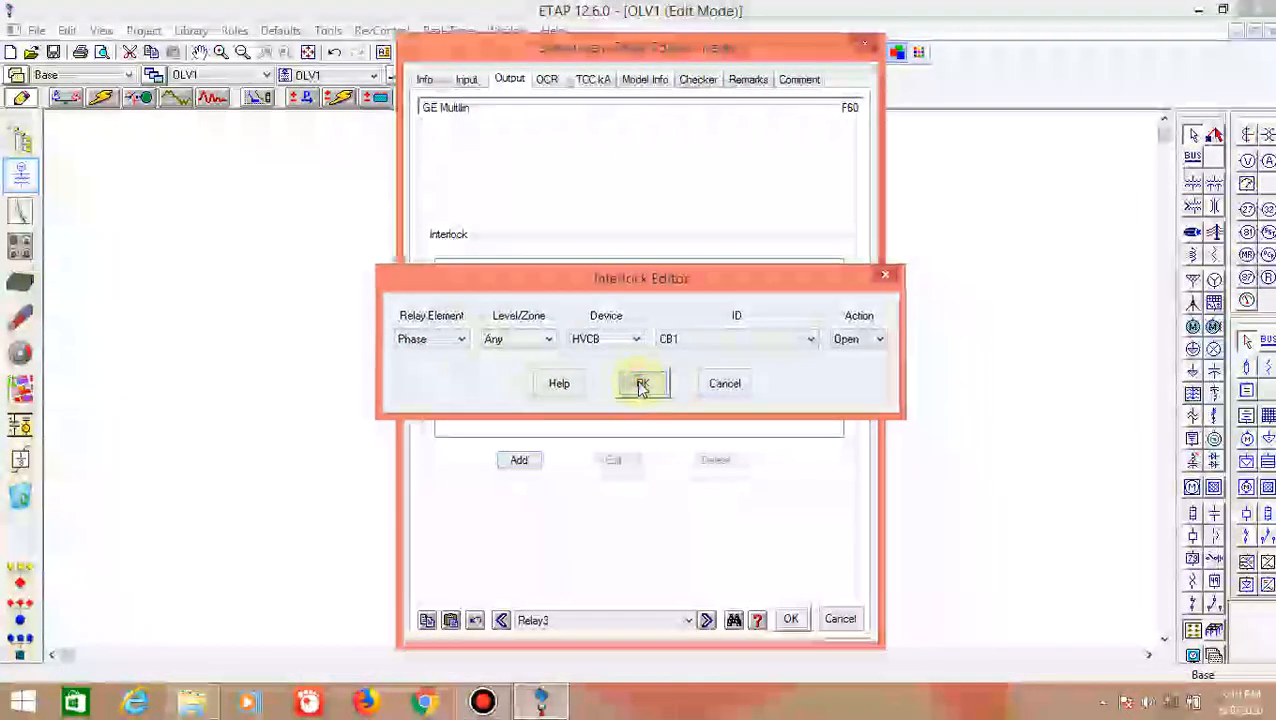
click(790, 620)
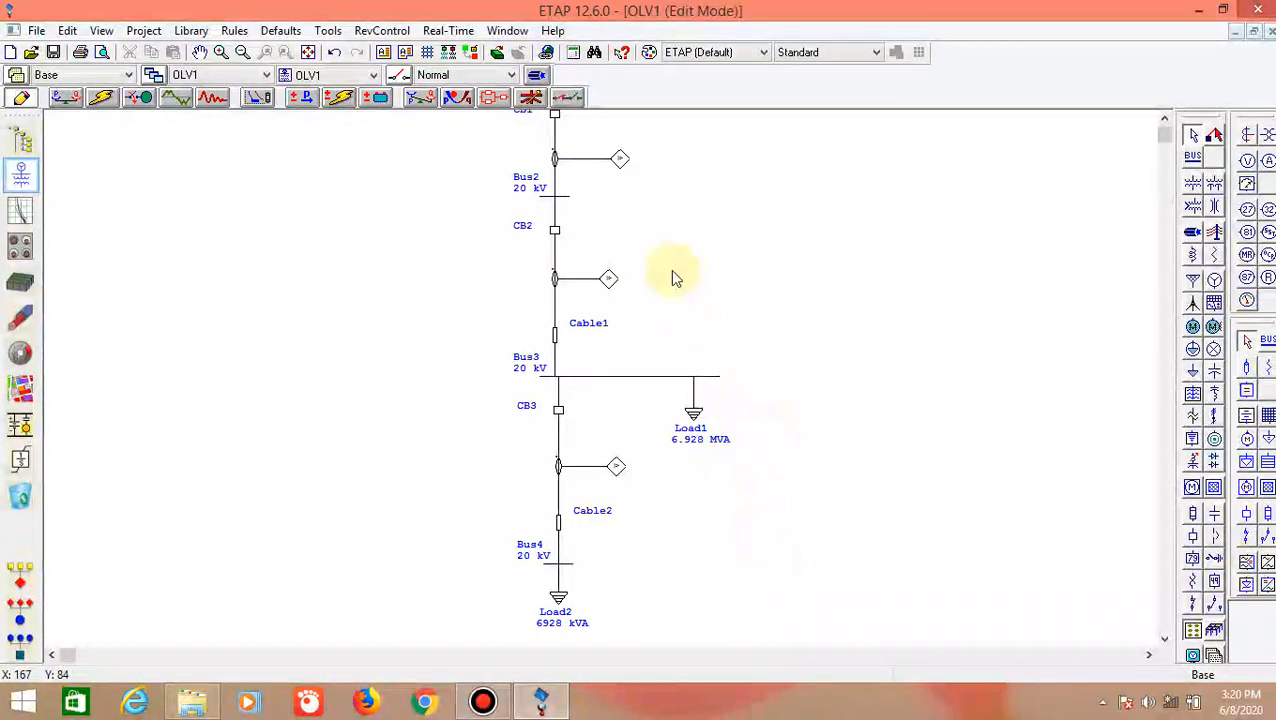
scroll(672, 277, up, 3)
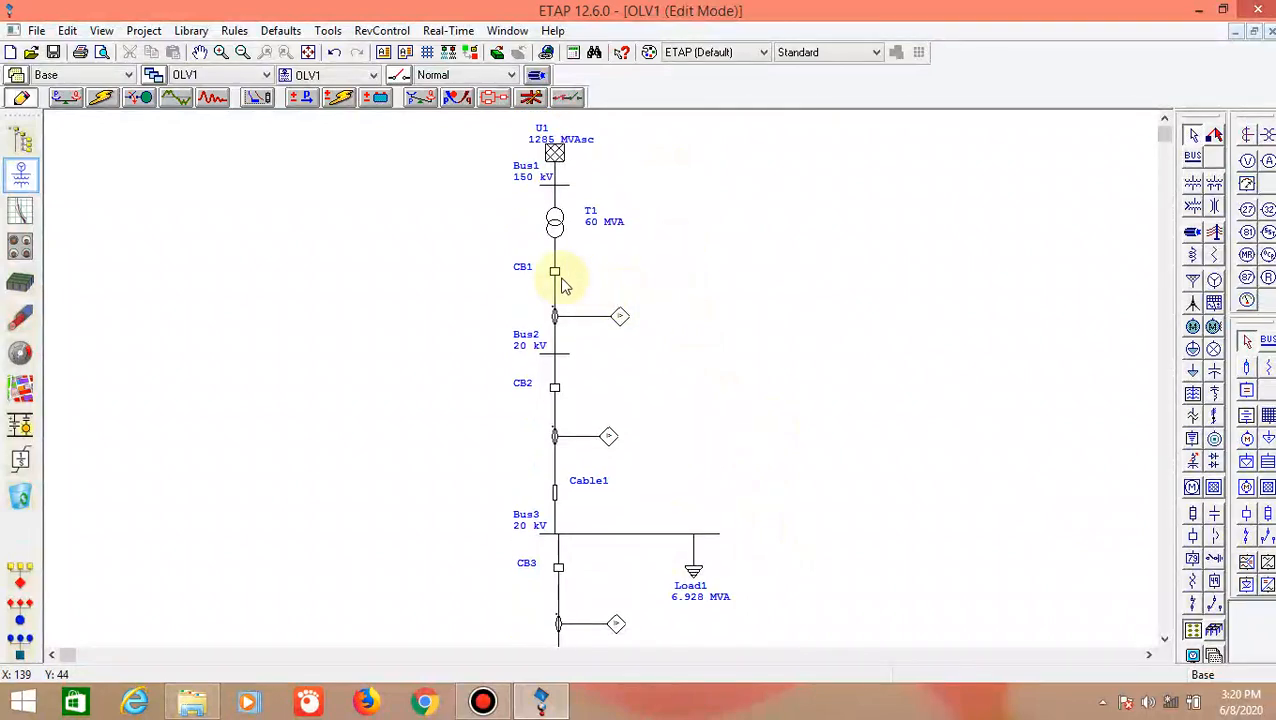
Set breaker CB1, below transformer T1, to the IEC standard with a 24 kV rated voltage and 630 A rated current
double_click(555, 272)
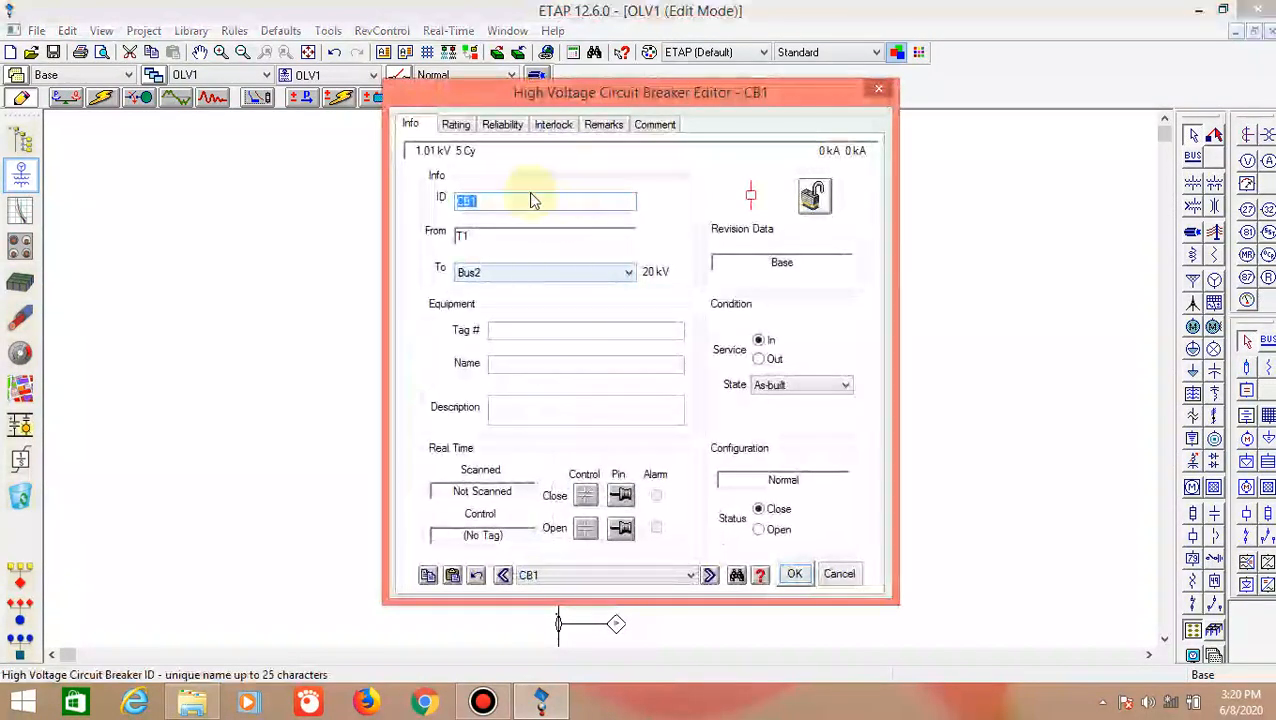
click(456, 125)
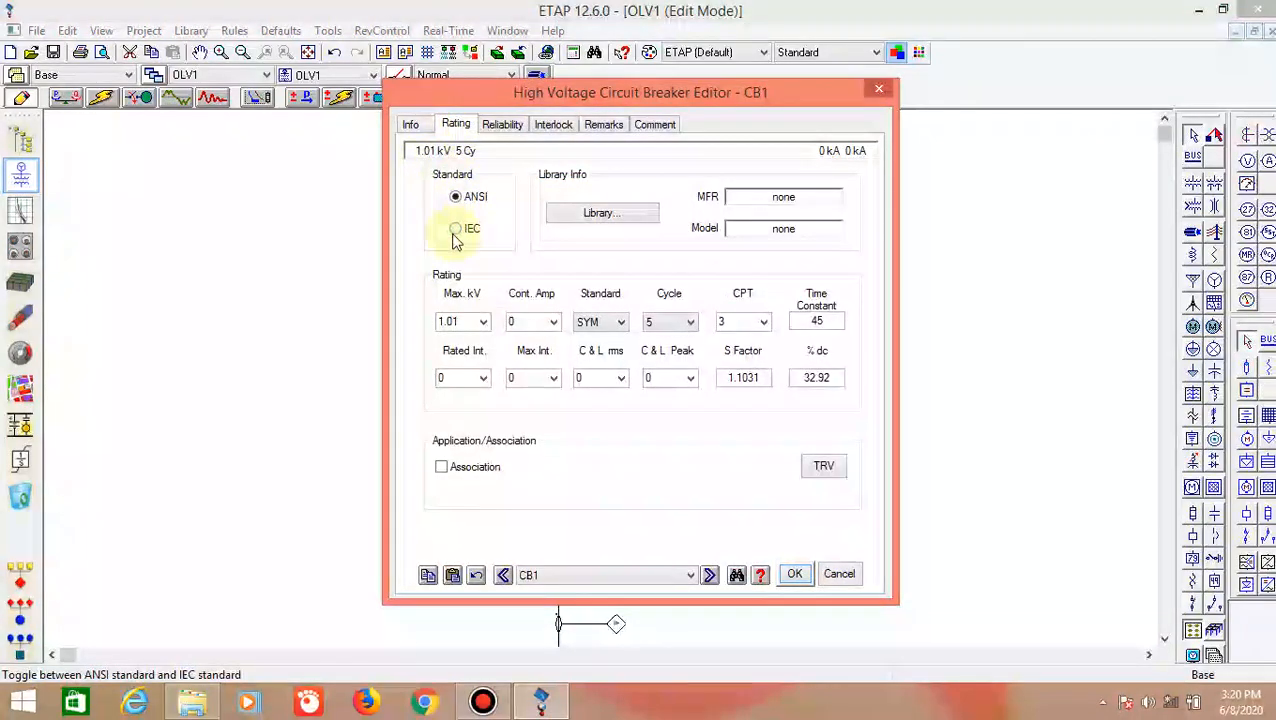
click(456, 230)
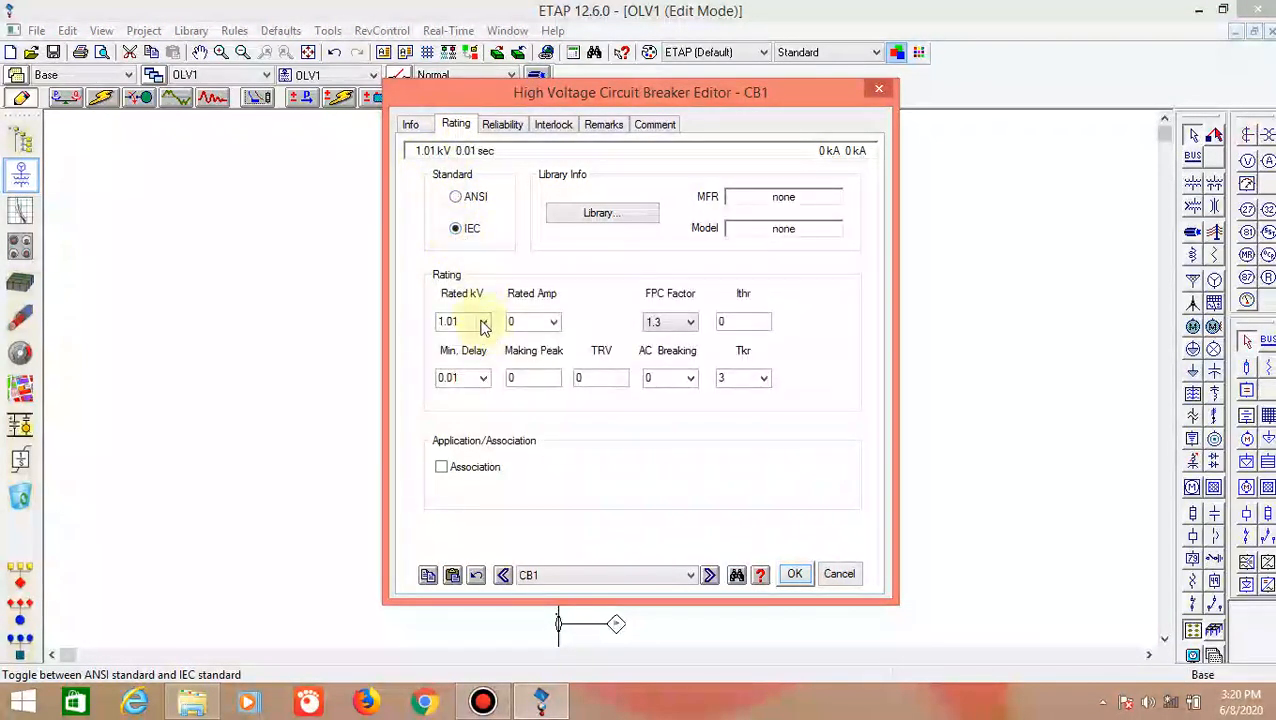
click(482, 322)
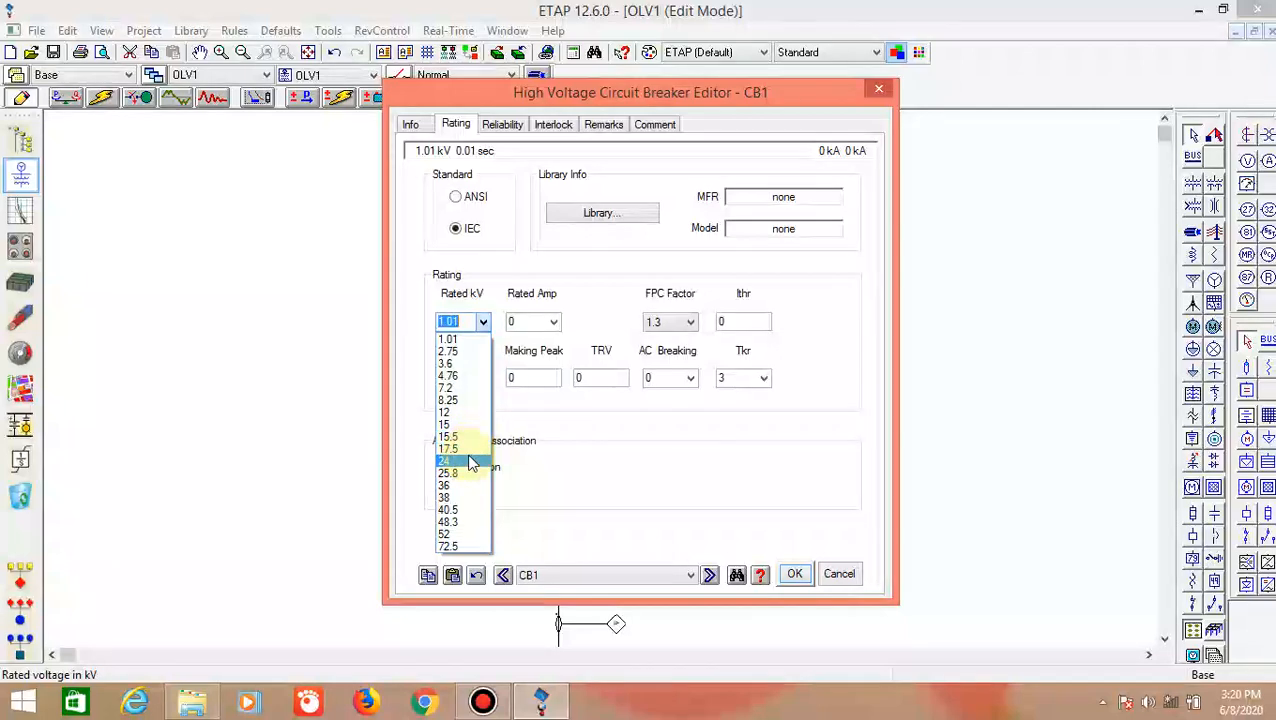
click(470, 462)
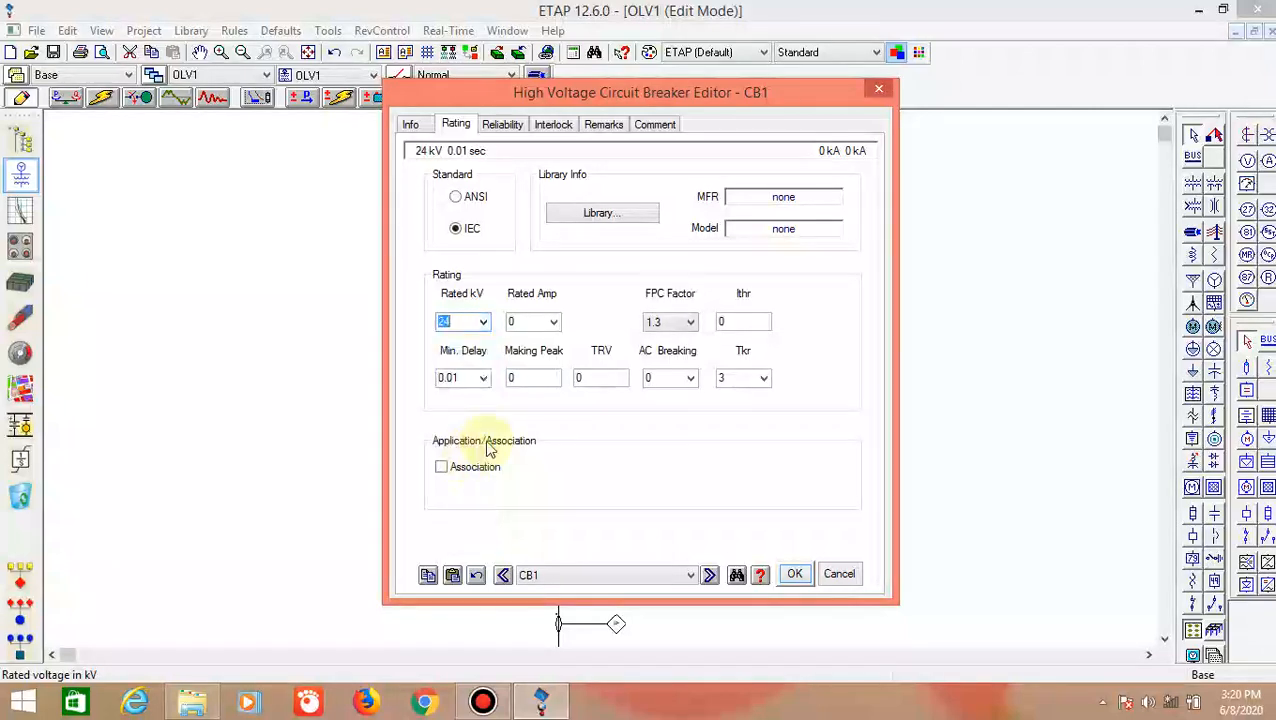
click(555, 321)
click(535, 370)
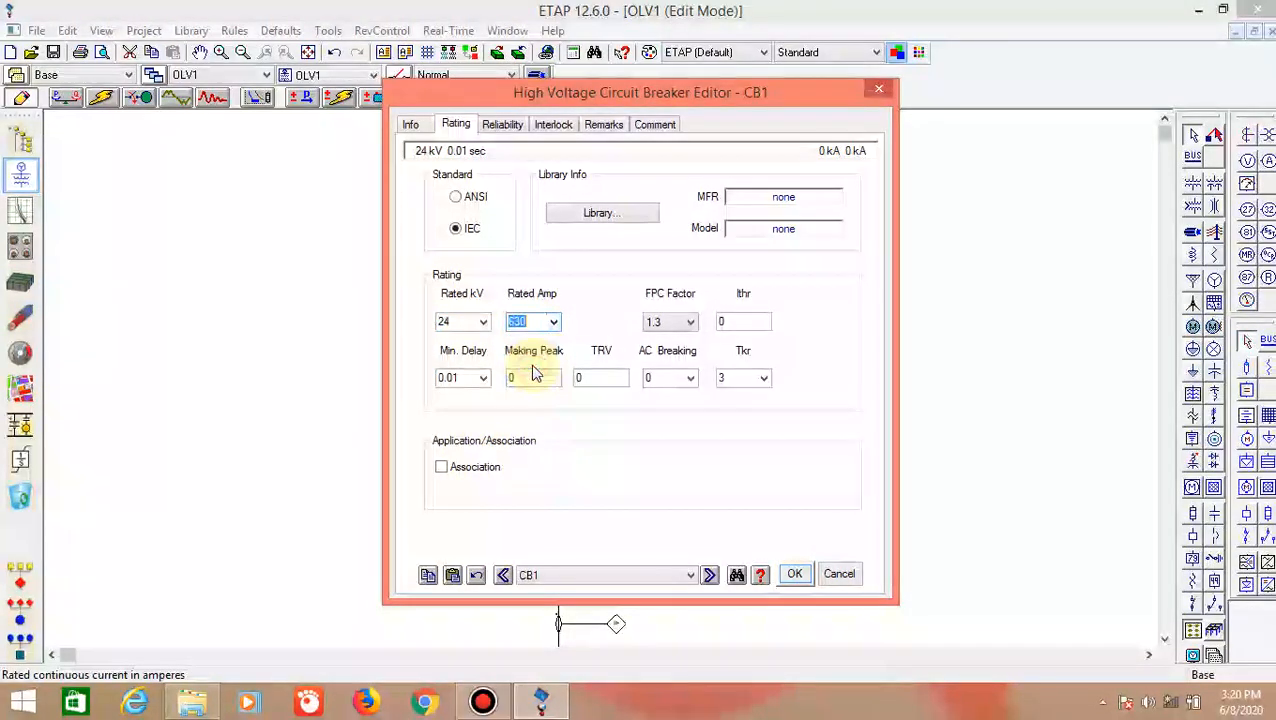
click(794, 574)
Set breaker CB2, below Bus2, to the IEC standard with a 24 kV rated voltage and 630 A rated current
scroll(701, 389, down, 3)
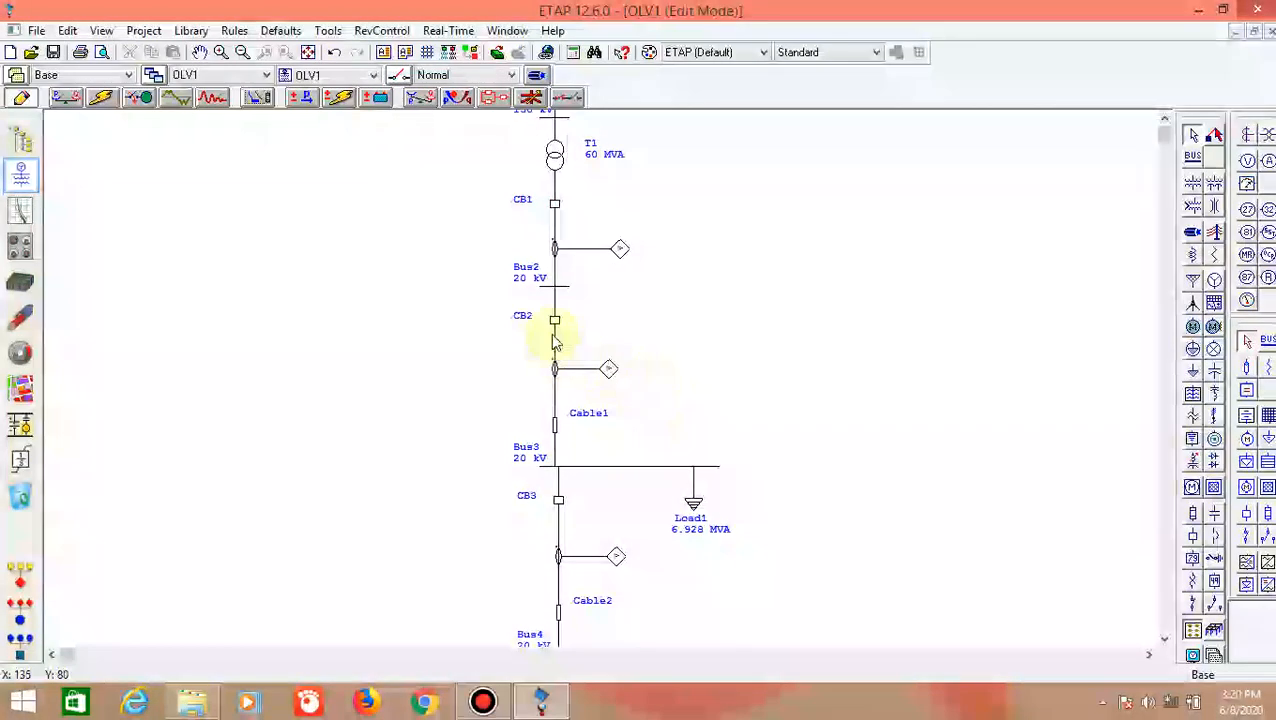
double_click(555, 325)
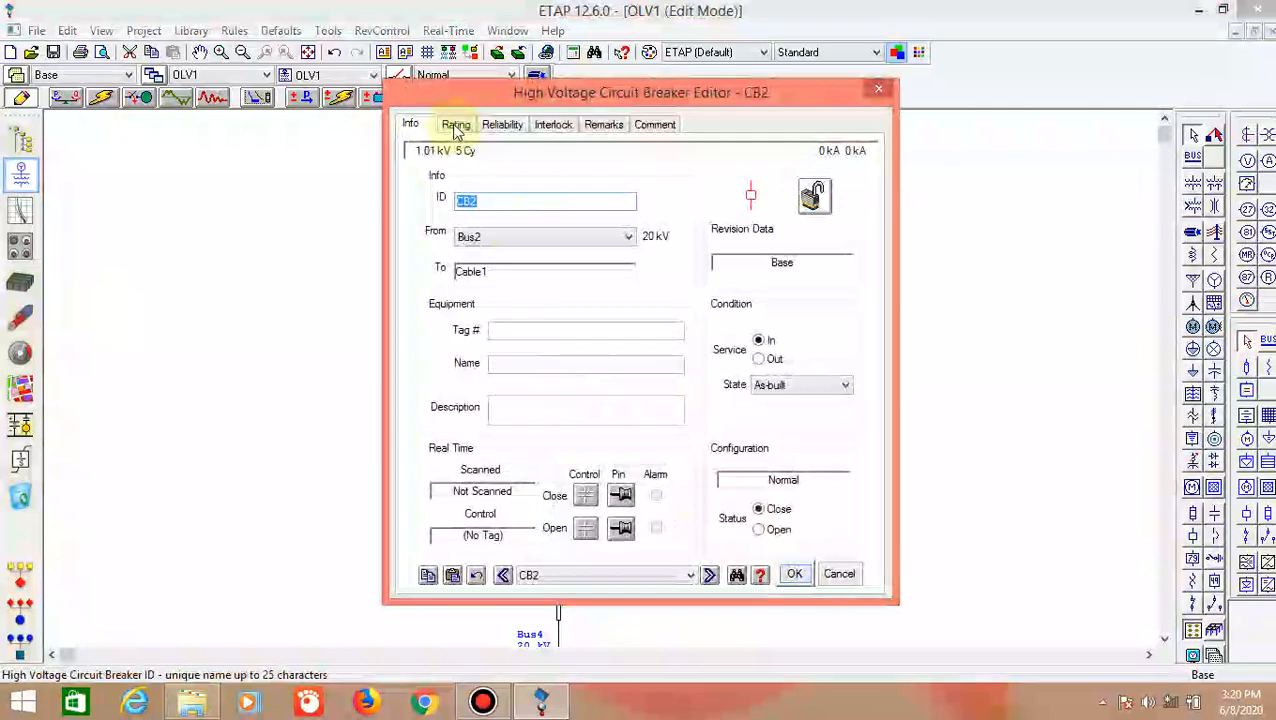
click(455, 125)
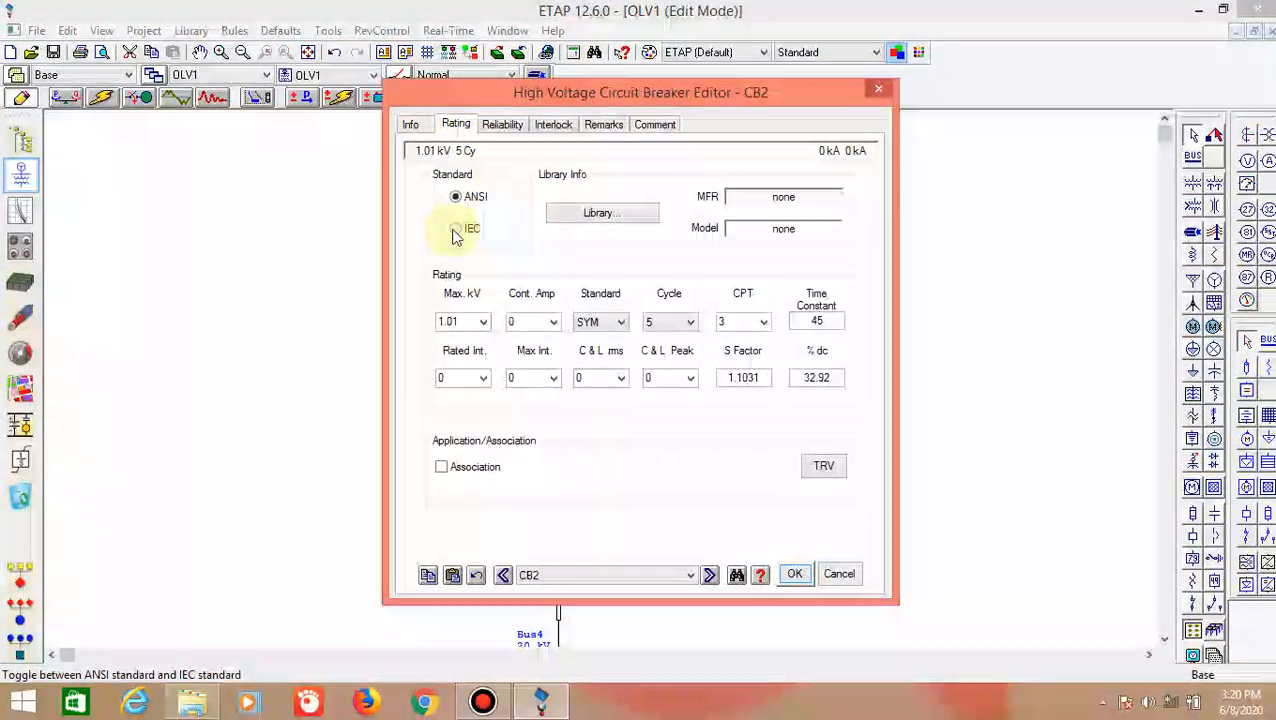
click(458, 228)
click(482, 322)
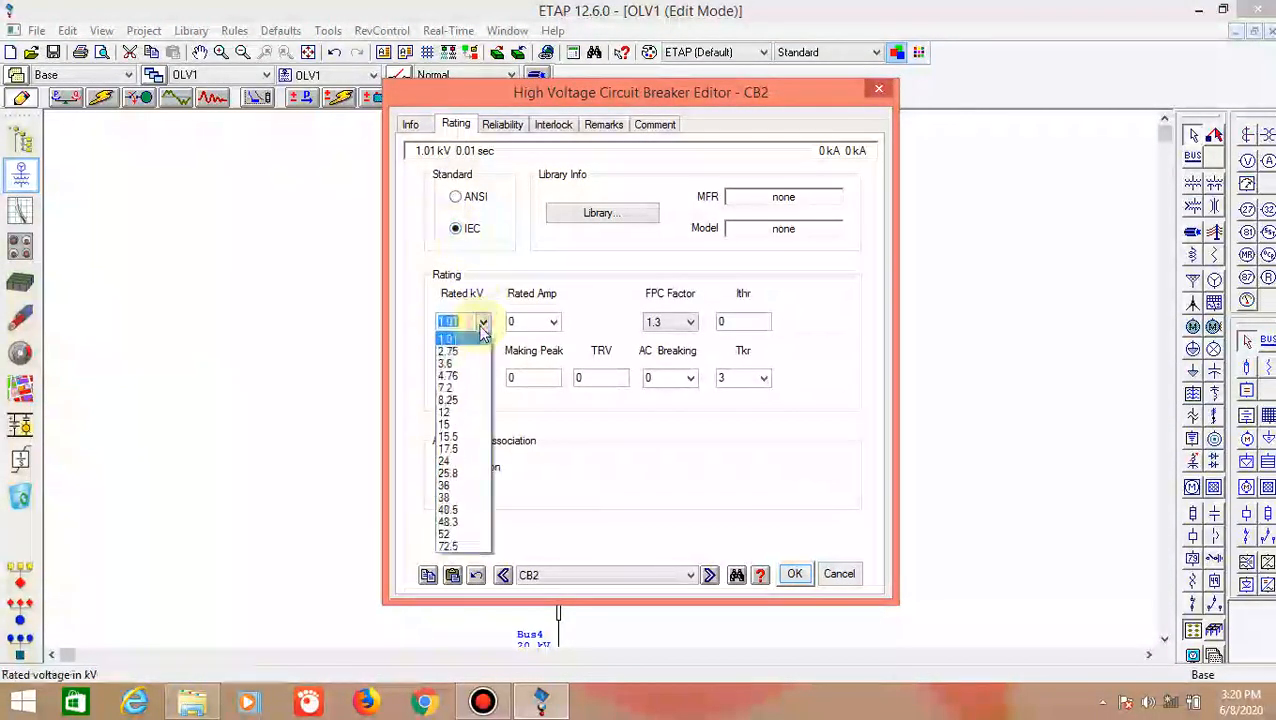
click(446, 461)
click(553, 321)
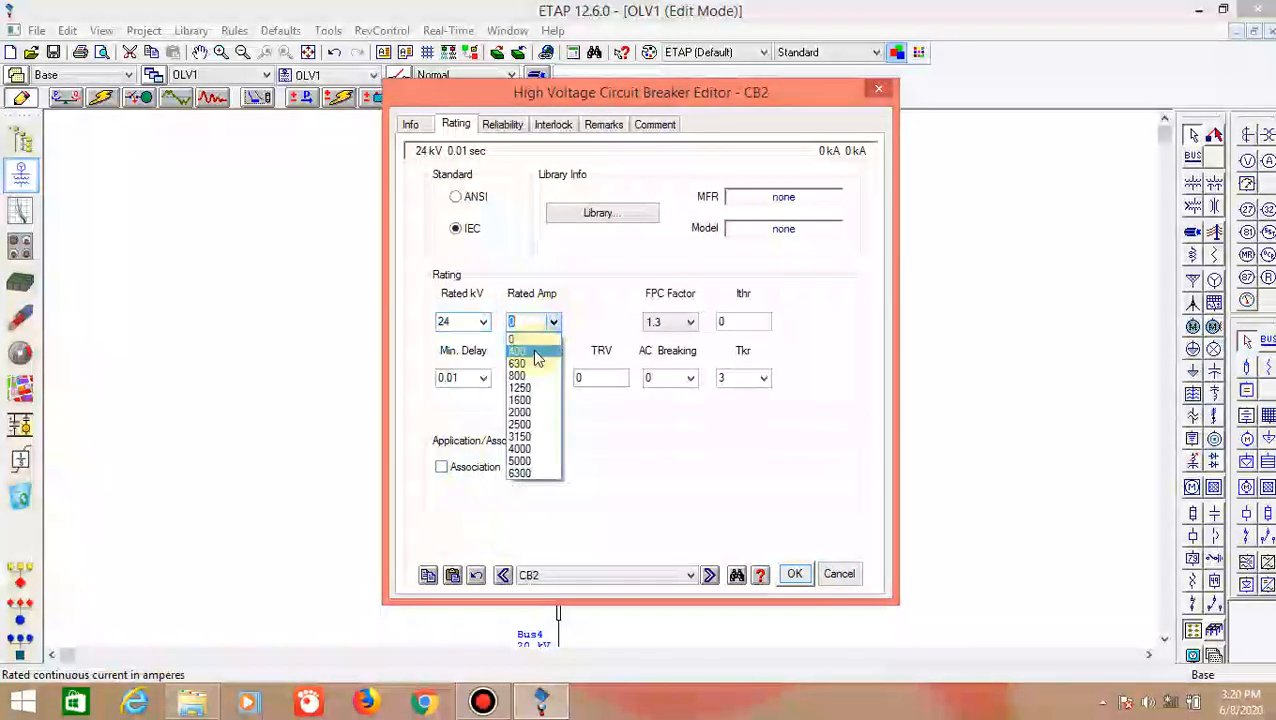
click(536, 366)
click(802, 575)
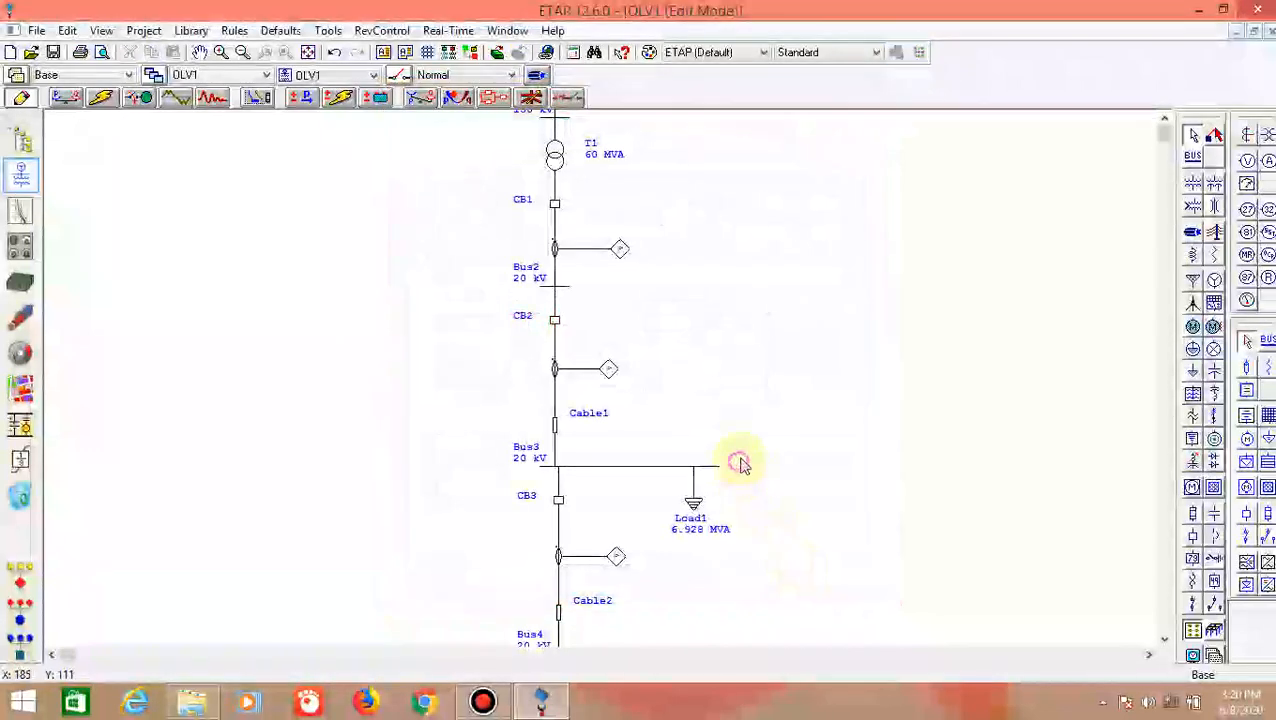
Set breaker CB3, below Bus3, to the IEC standard with a 24 kV rated voltage and 630 A rated current
scroll(735, 461, down, 3)
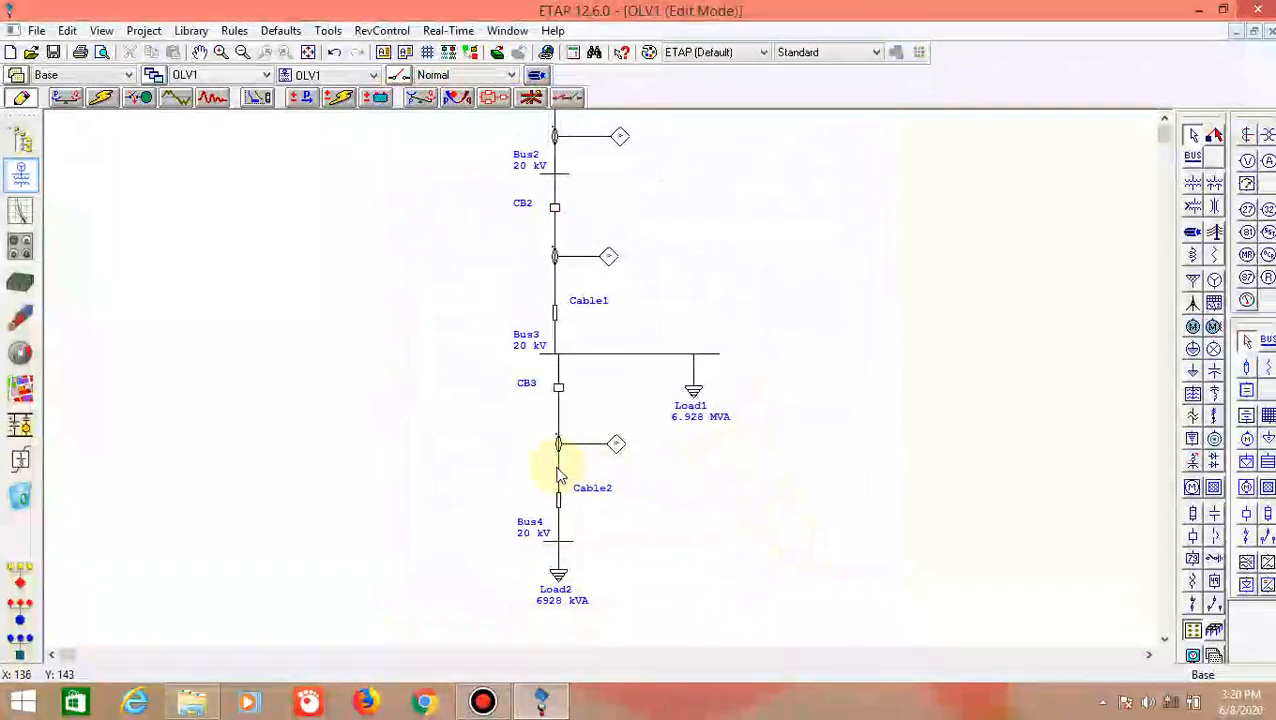
double_click(559, 389)
click(456, 124)
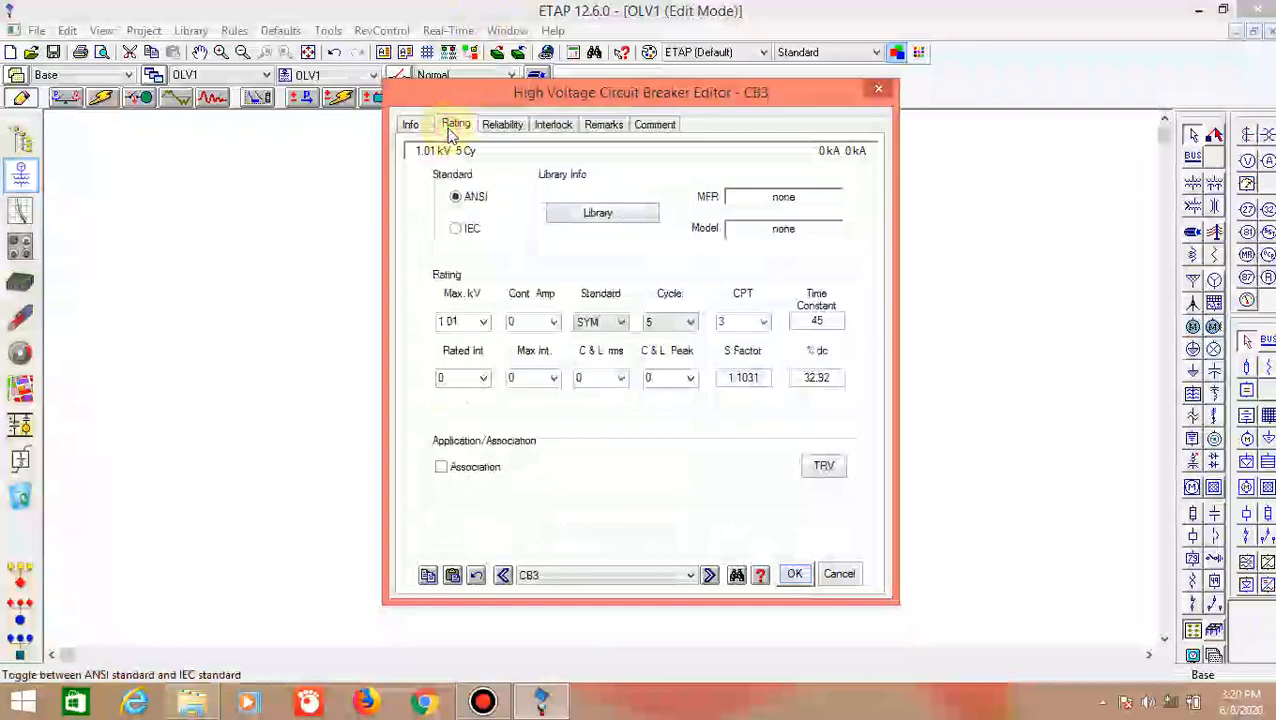
click(455, 229)
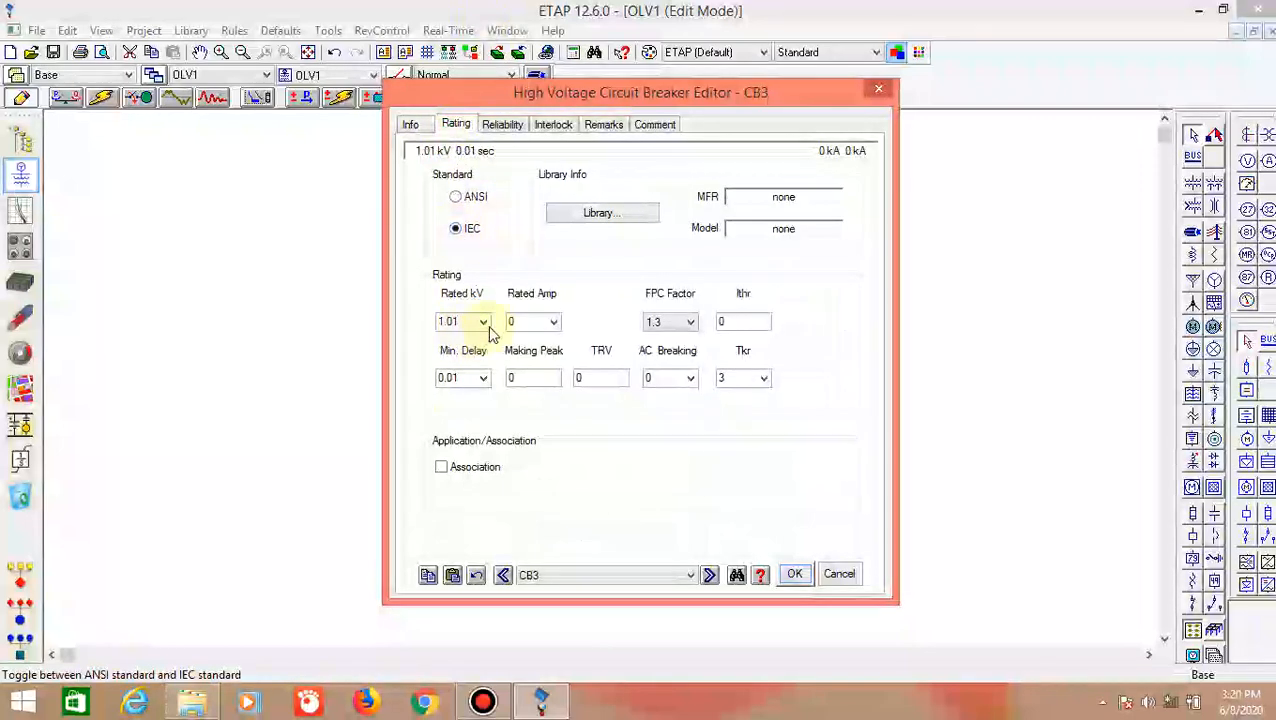
click(483, 321)
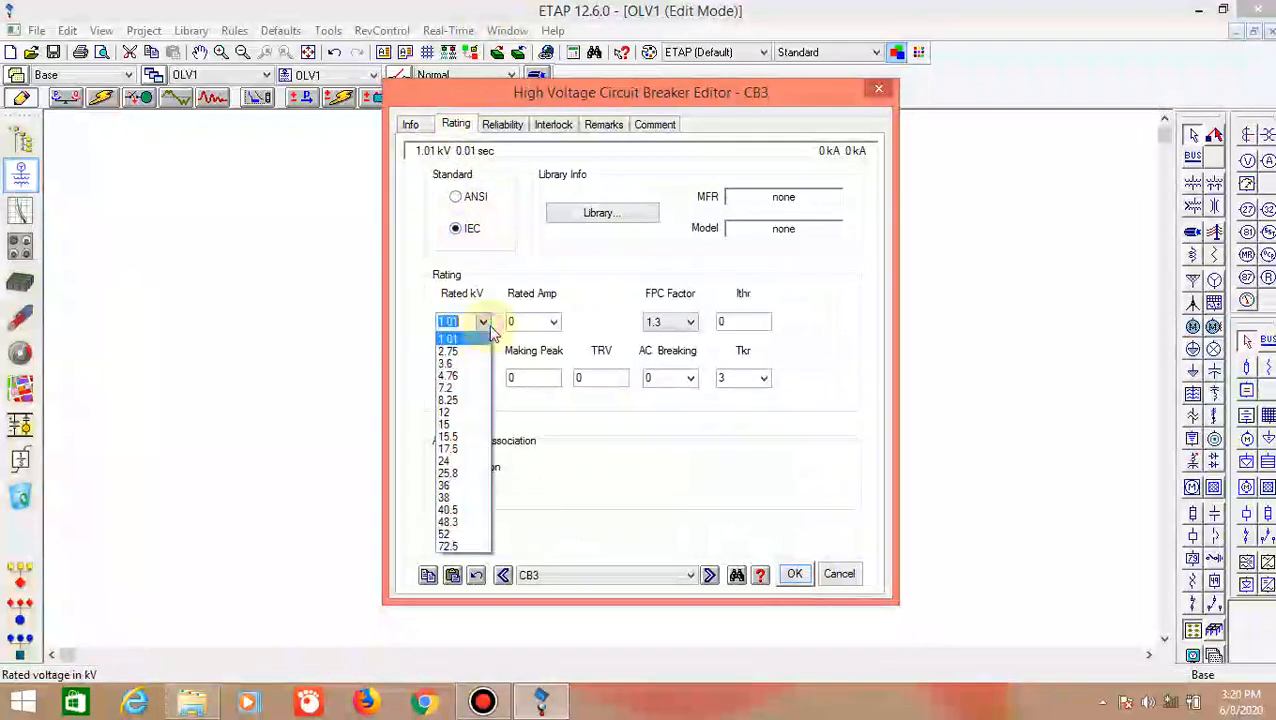
click(460, 461)
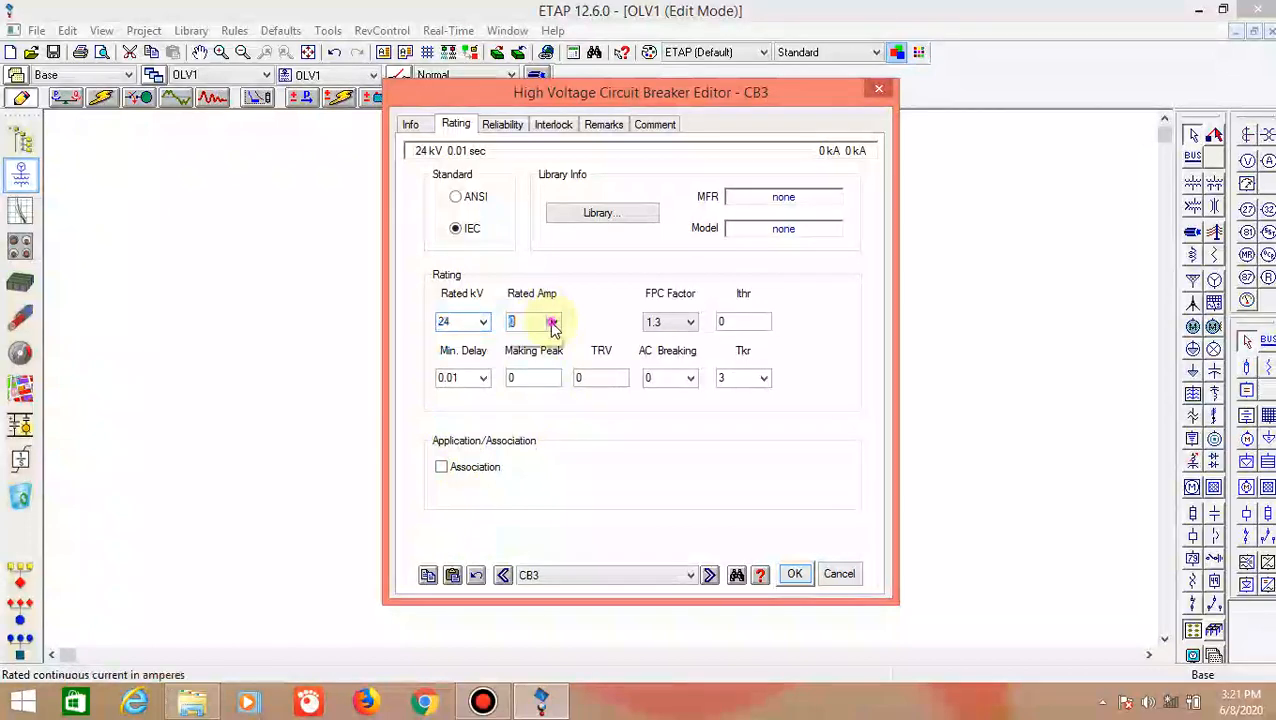
click(553, 322)
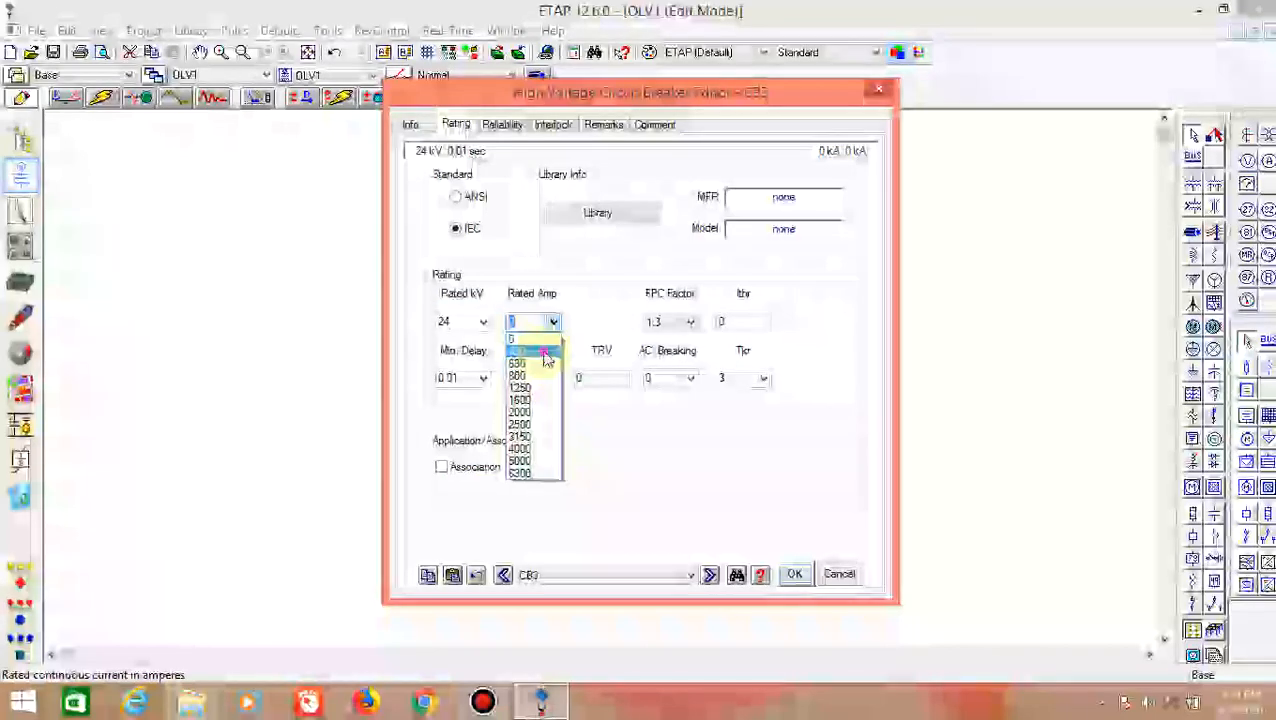
click(545, 364)
click(794, 574)
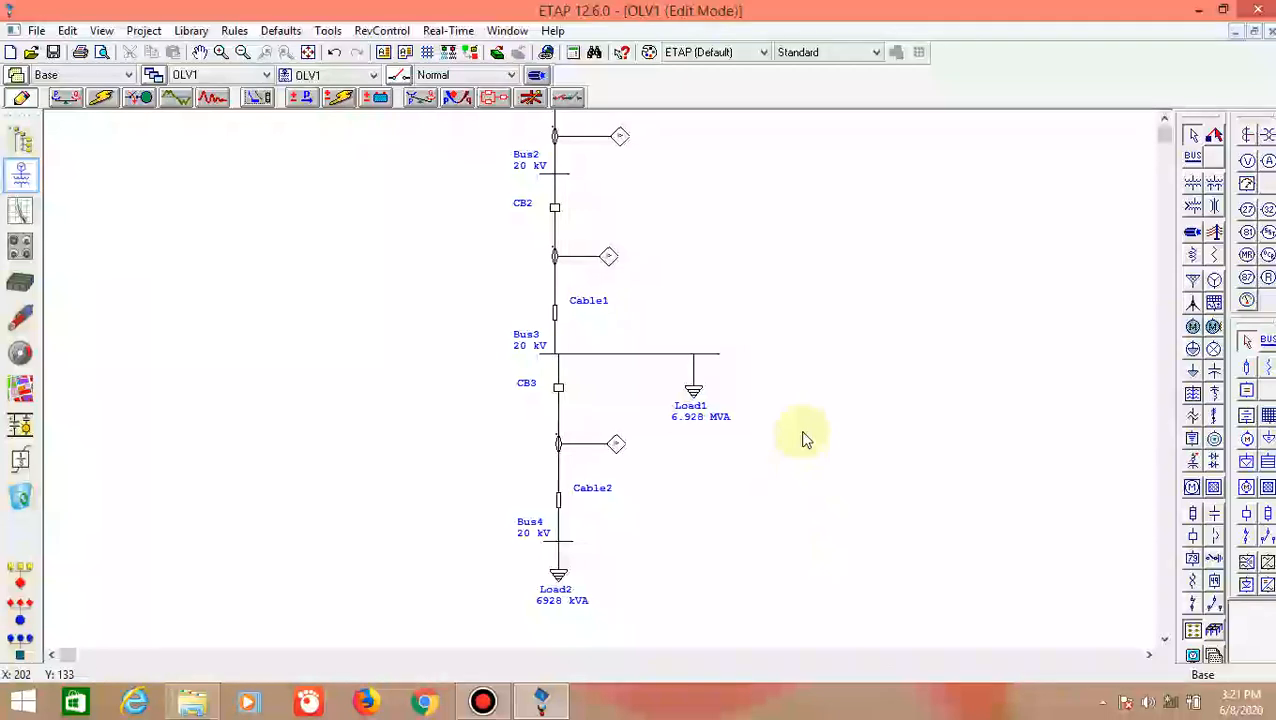
Switch the one-line diagram to Star - Protective Device Coordination mode
scroll(803, 436, up, 3)
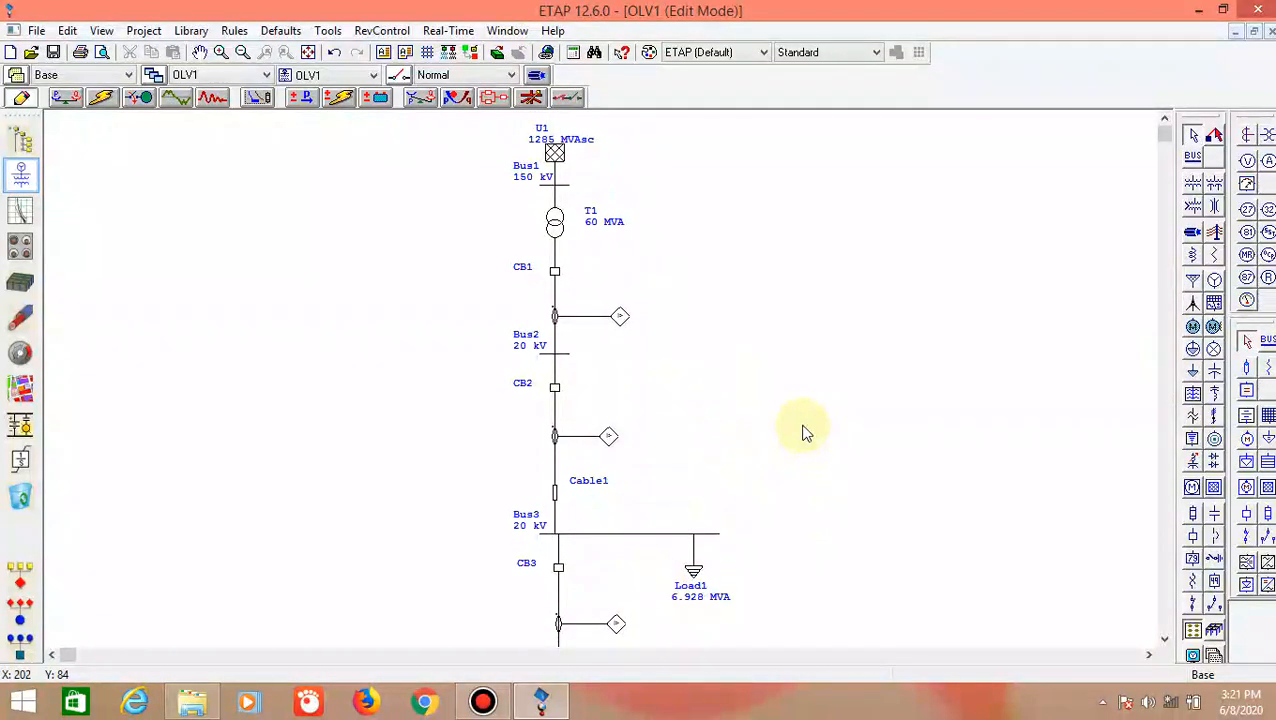
scroll(806, 436, down, 4)
scroll(815, 450, up, 3)
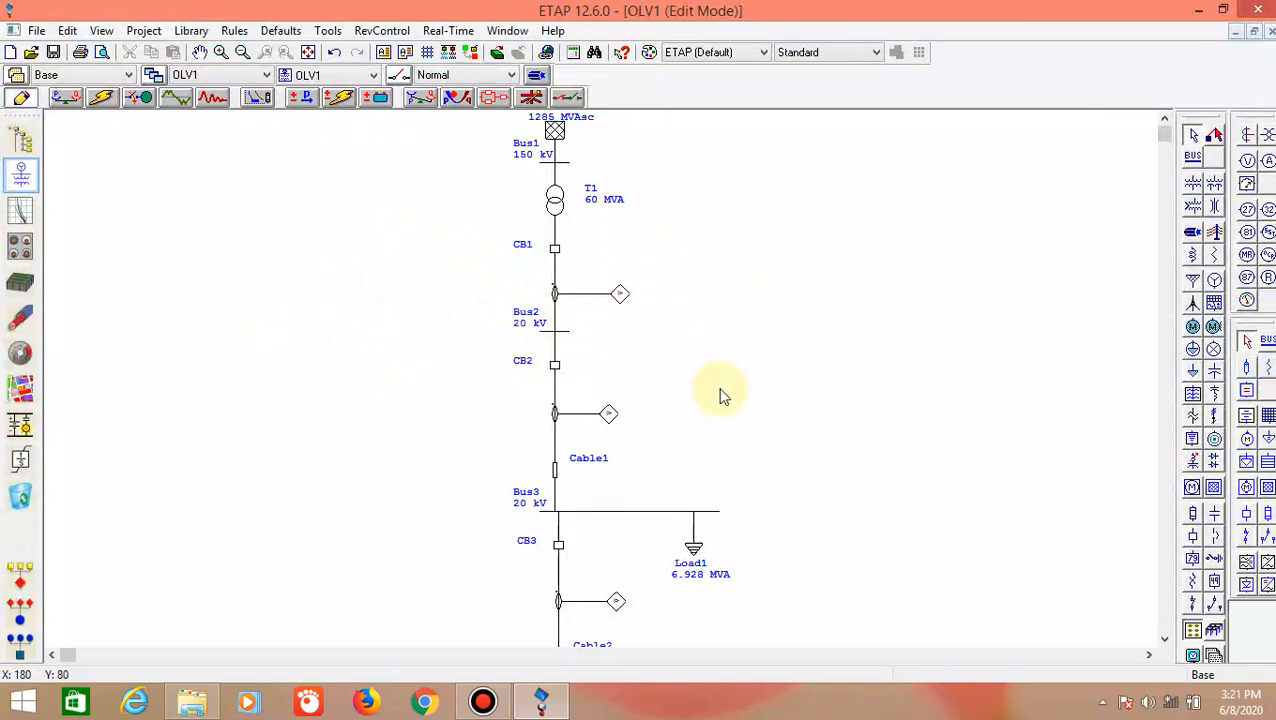
scroll(686, 378, up, 1)
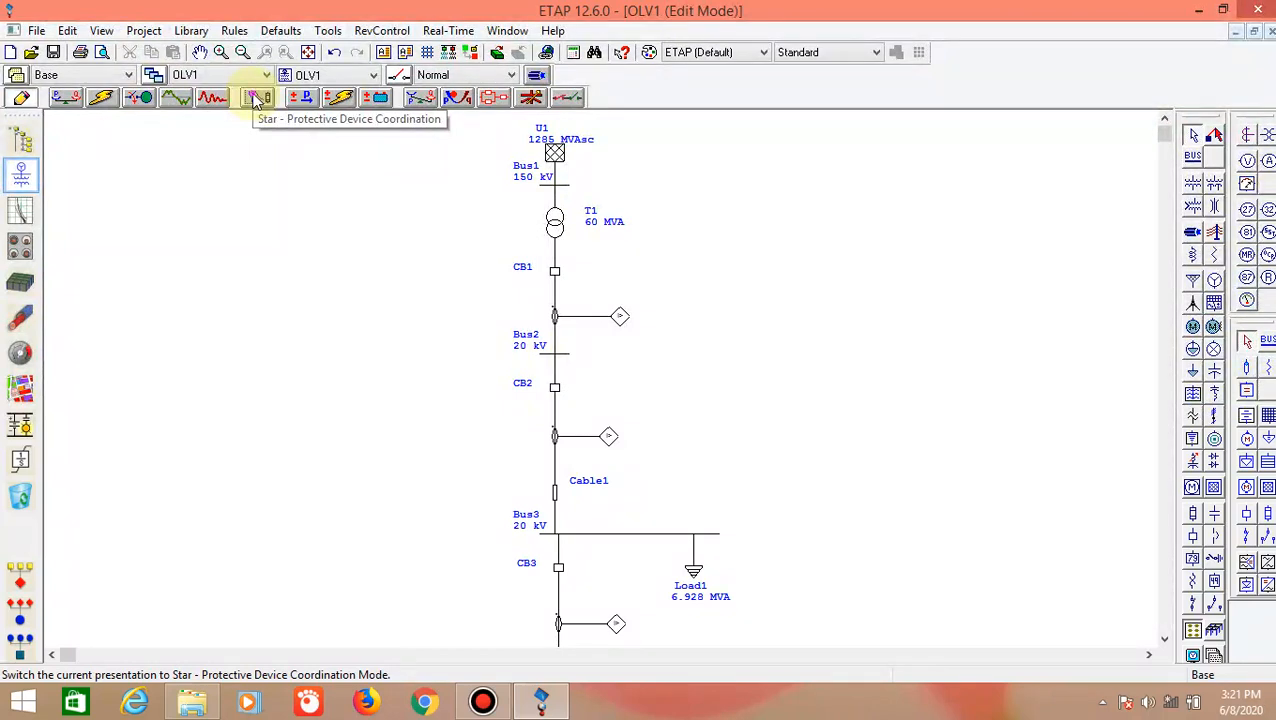
click(256, 101)
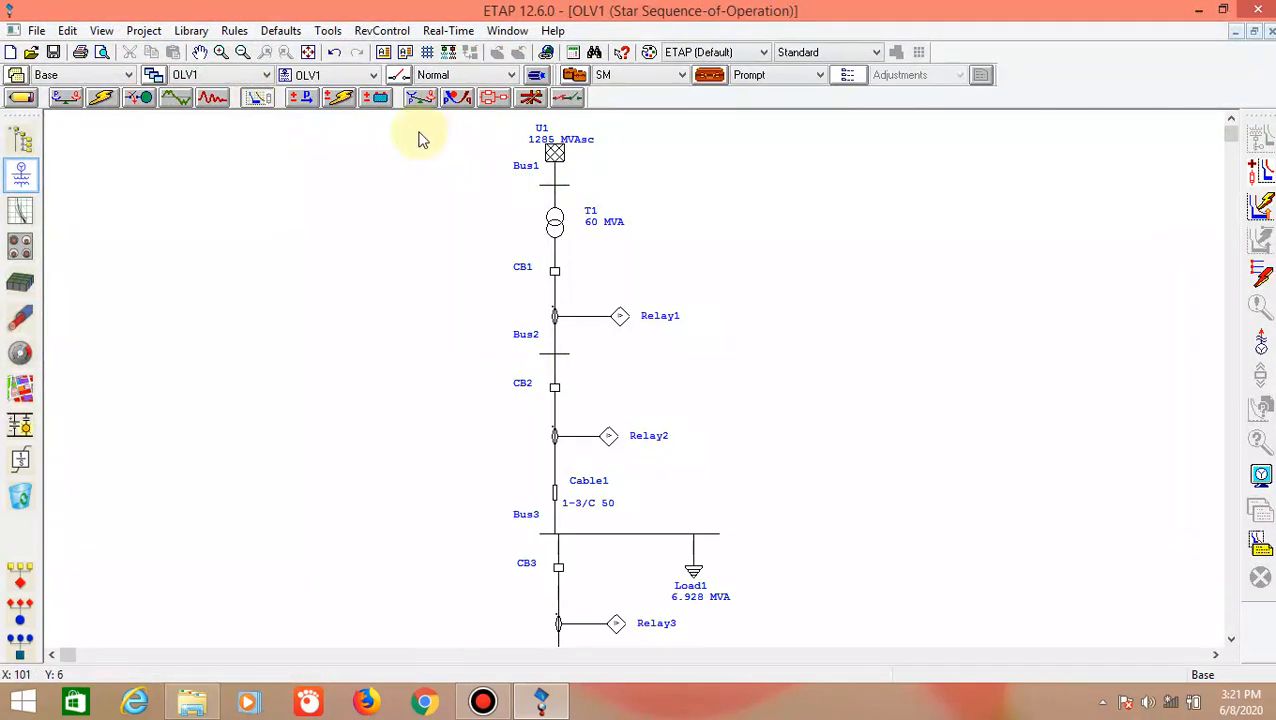
Select the entire one-line diagram and create a Star view plotting its time-current curves
drag(399, 128, 783, 632)
scroll(790, 580, up, 2)
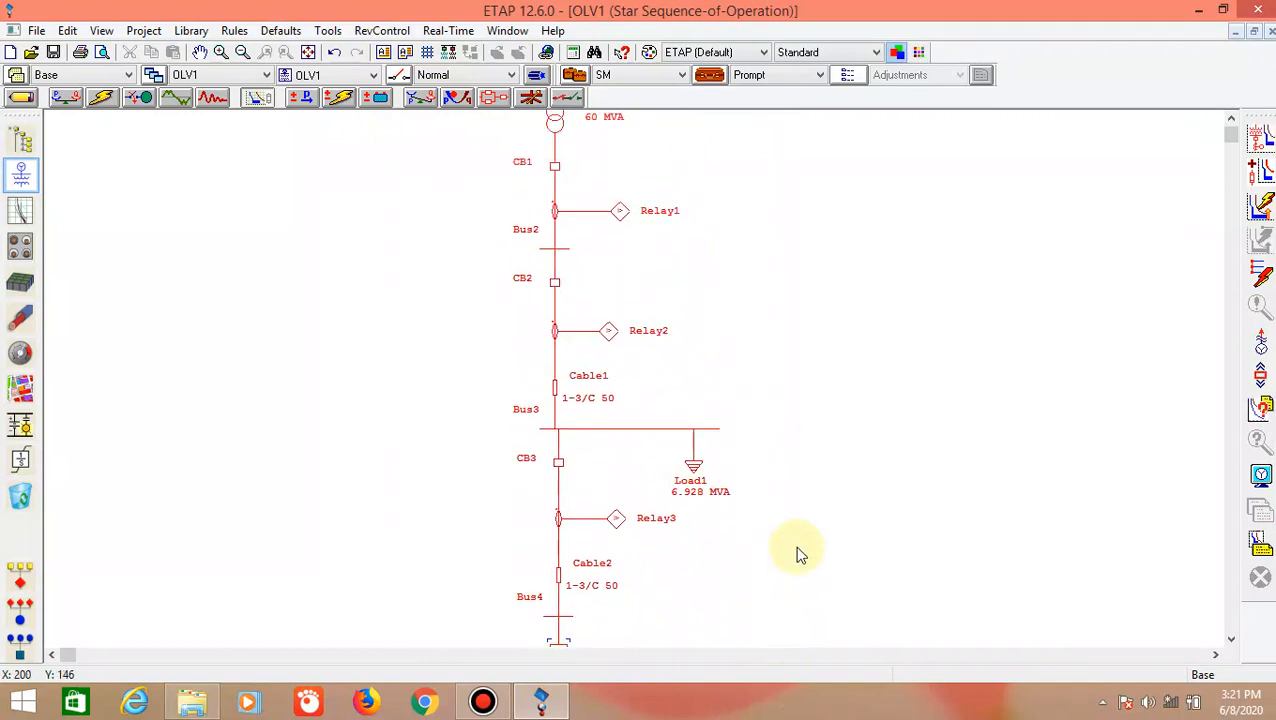
click(1258, 138)
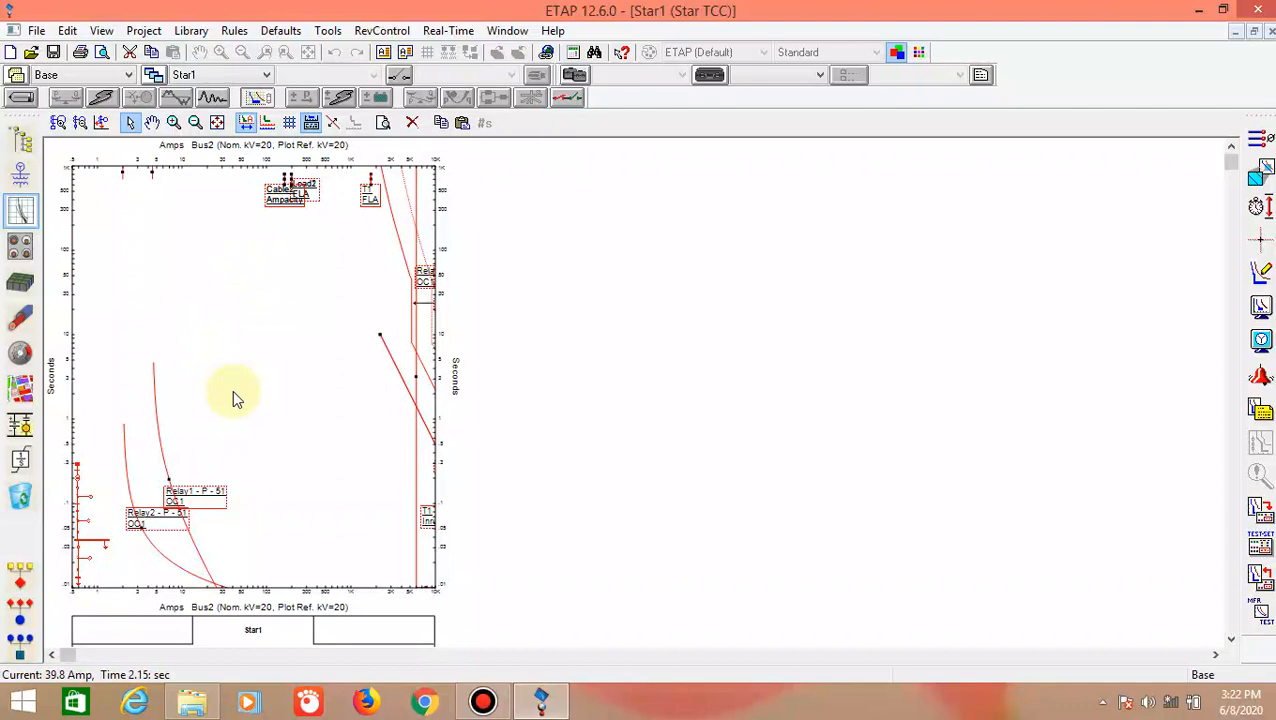
Examine the Relay1 and Relay2 overcurrent curves and the Load2 full-load current marker on the time-current plot
right_click(176, 495)
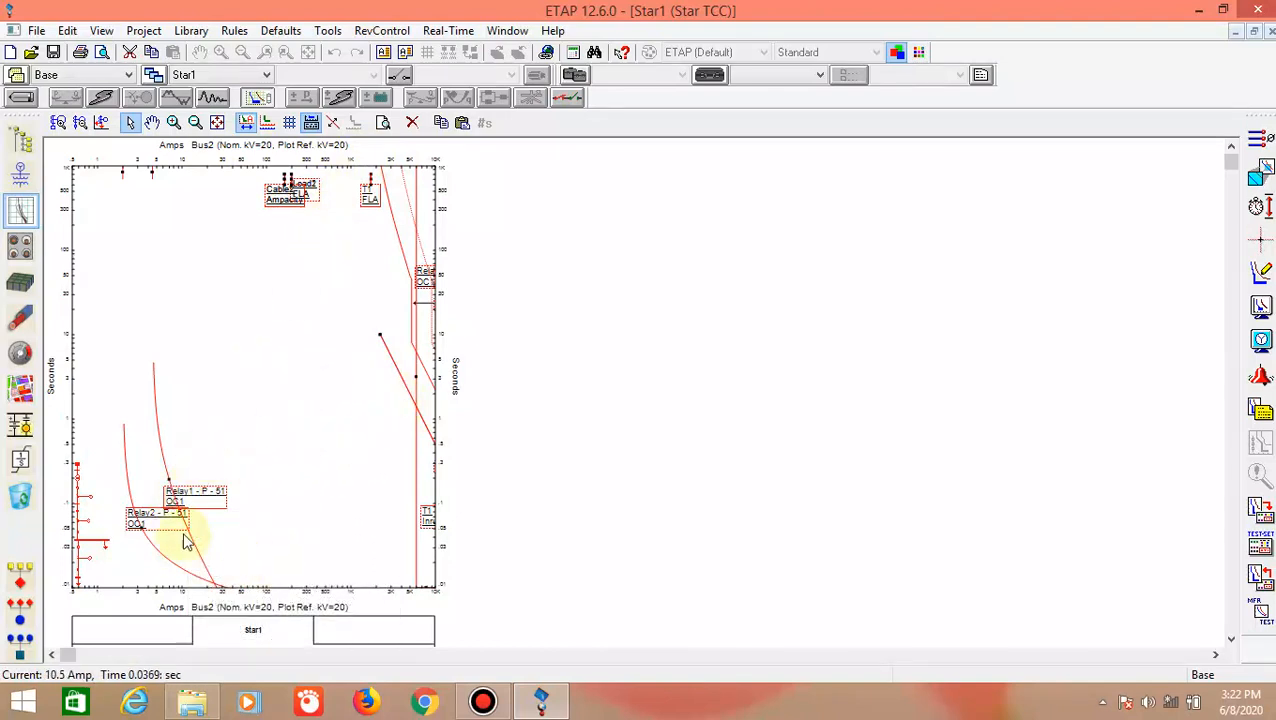
mouse_move(165, 521)
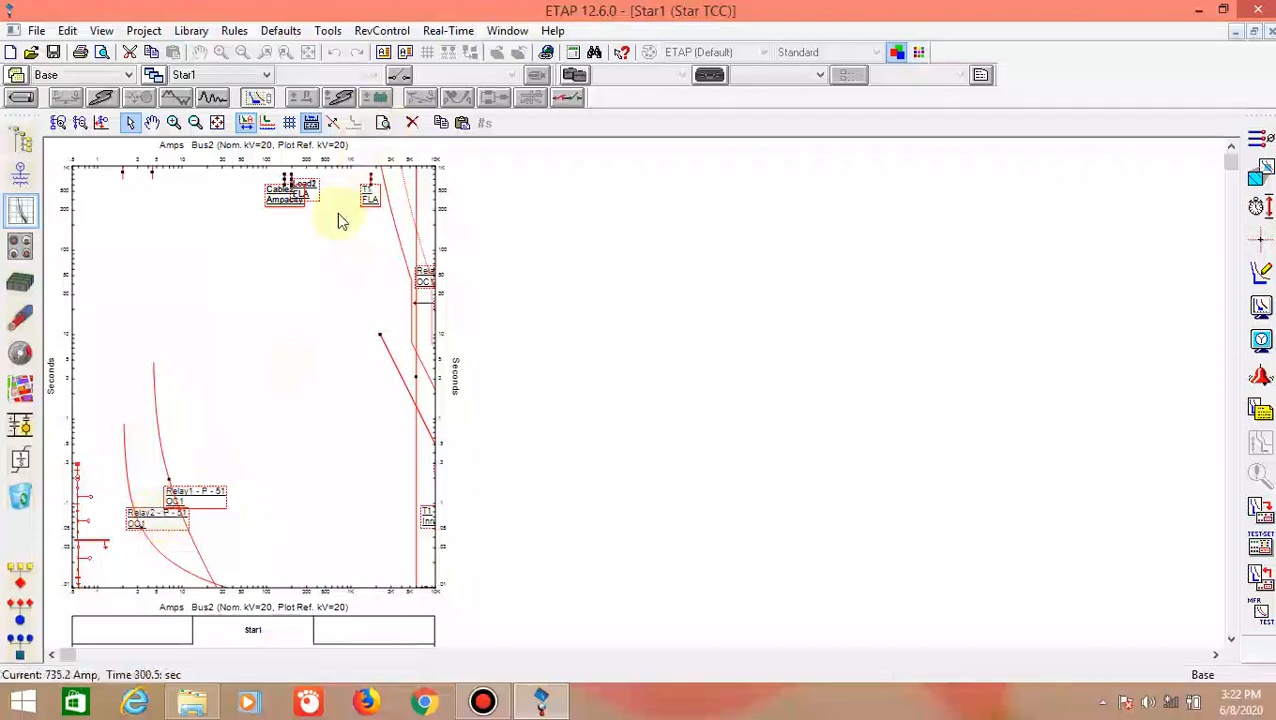
mouse_move(296, 195)
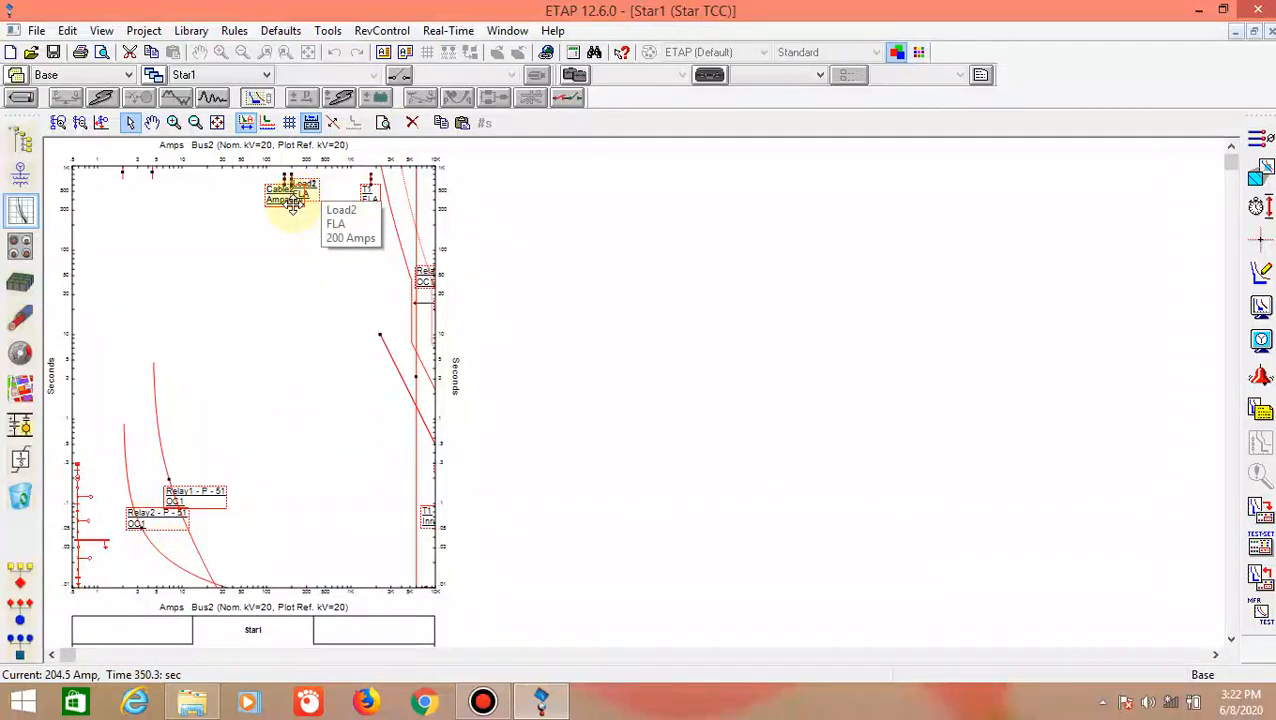